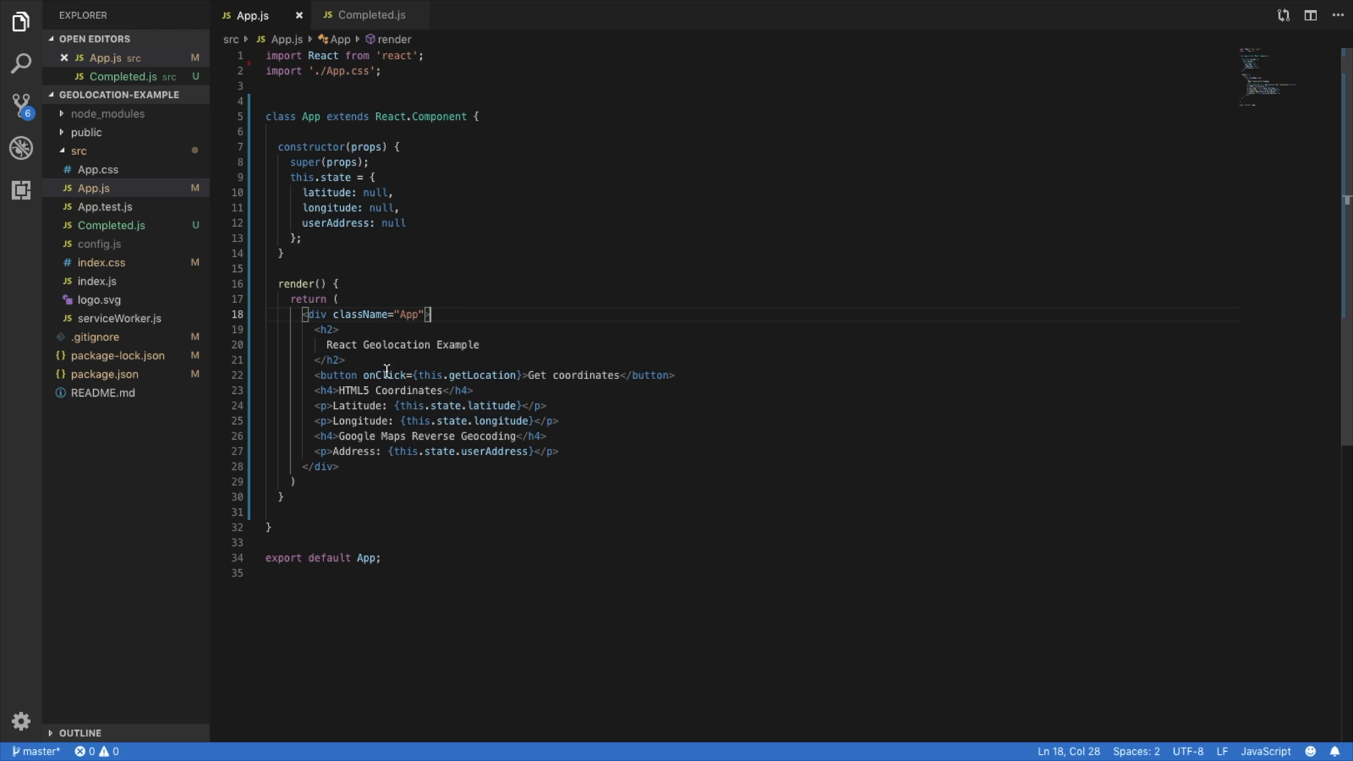
Step: Add this.getLocation = this.getLocation.bind(this); in the constructor after the state object
double_click(482, 375)
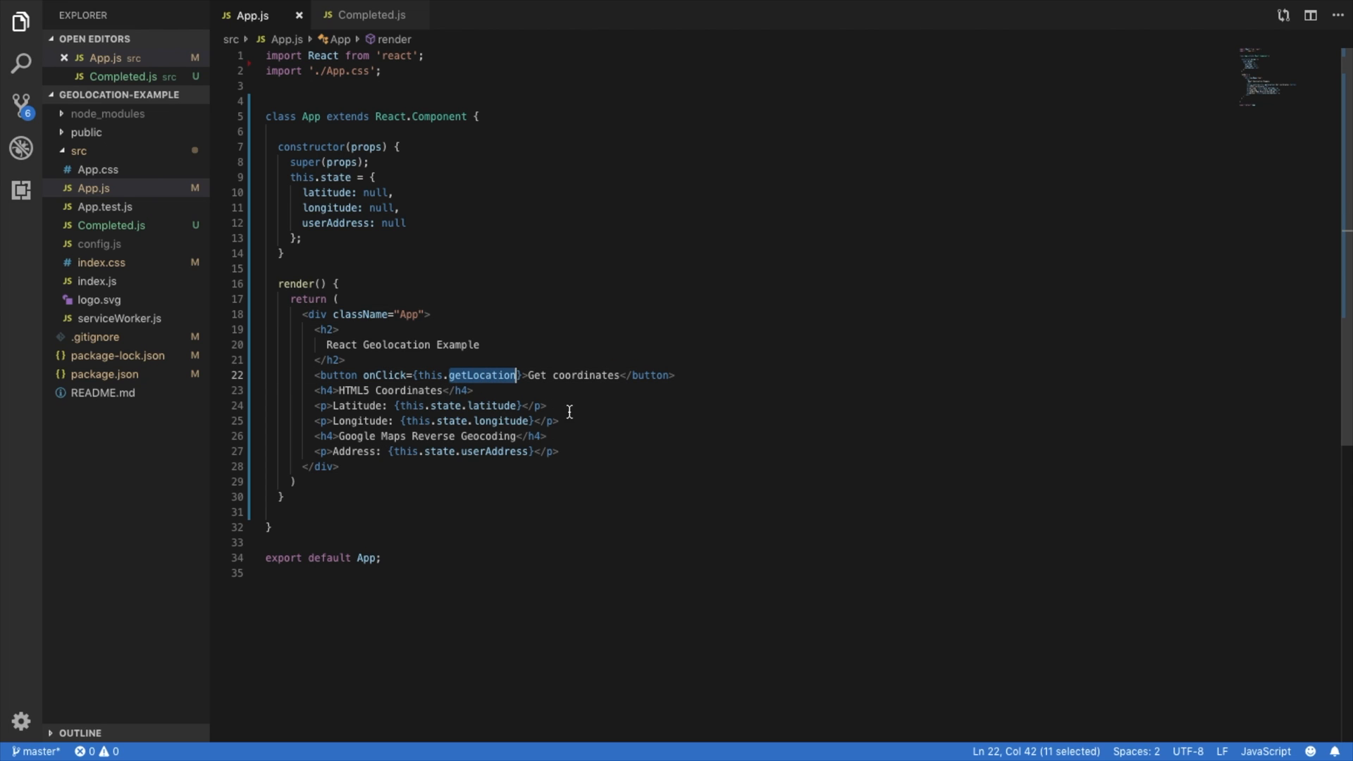
left_click(579, 435)
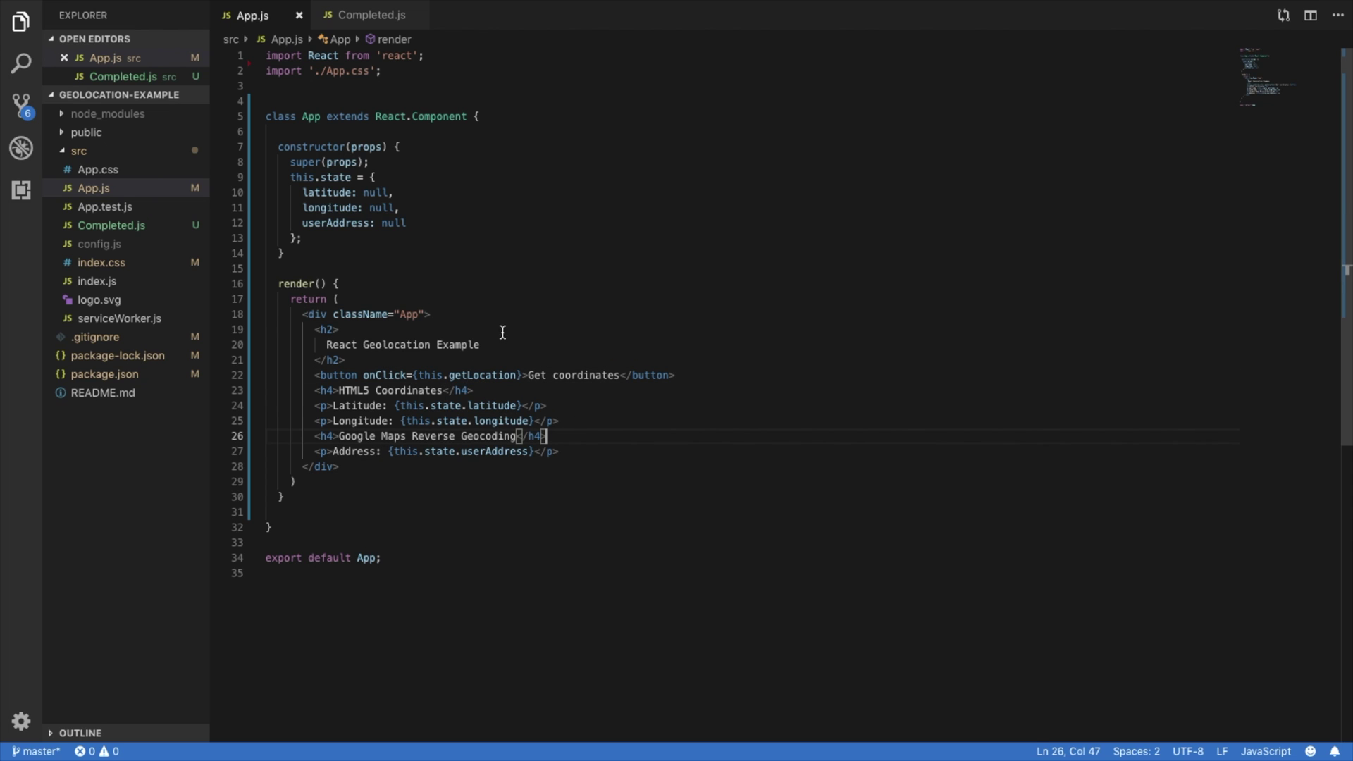
left_click(365, 244)
key("Return")
type("thu")
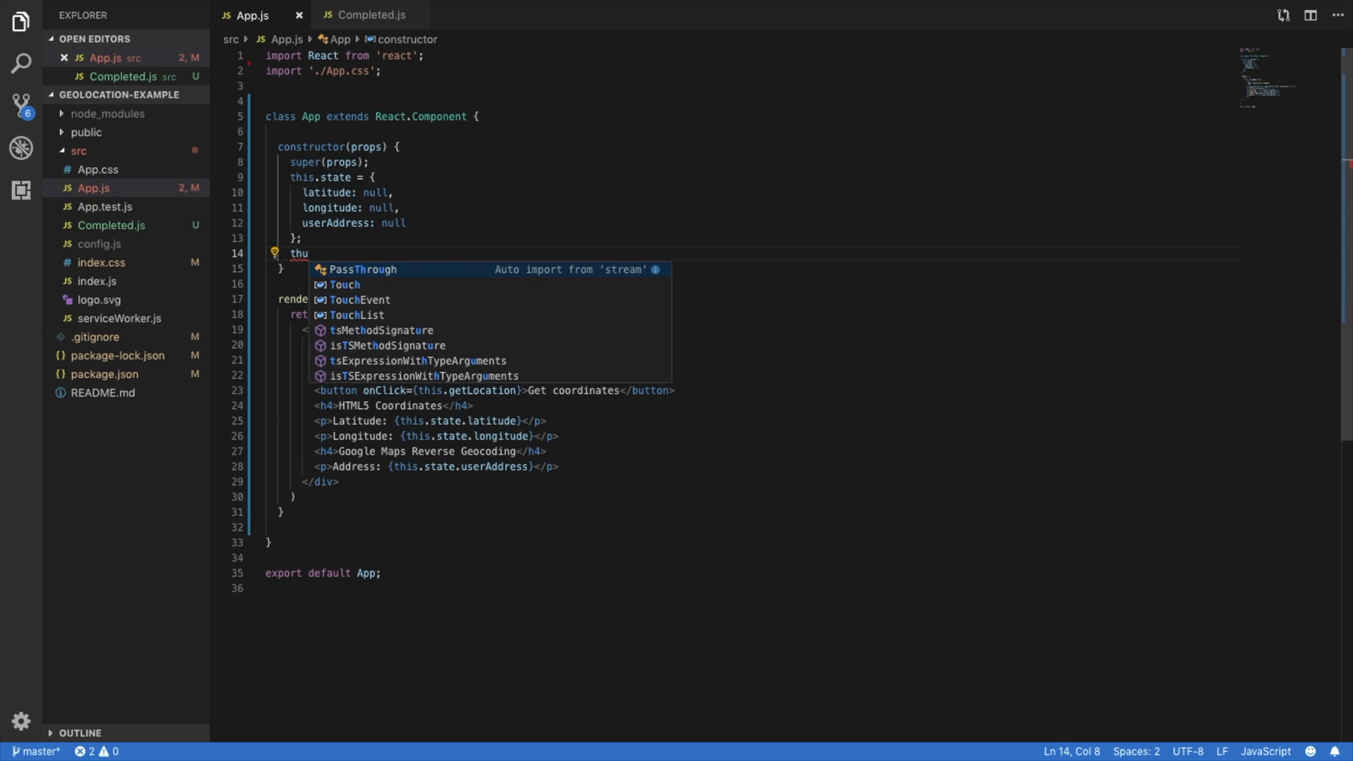
key("BackSpace")
type("is.")
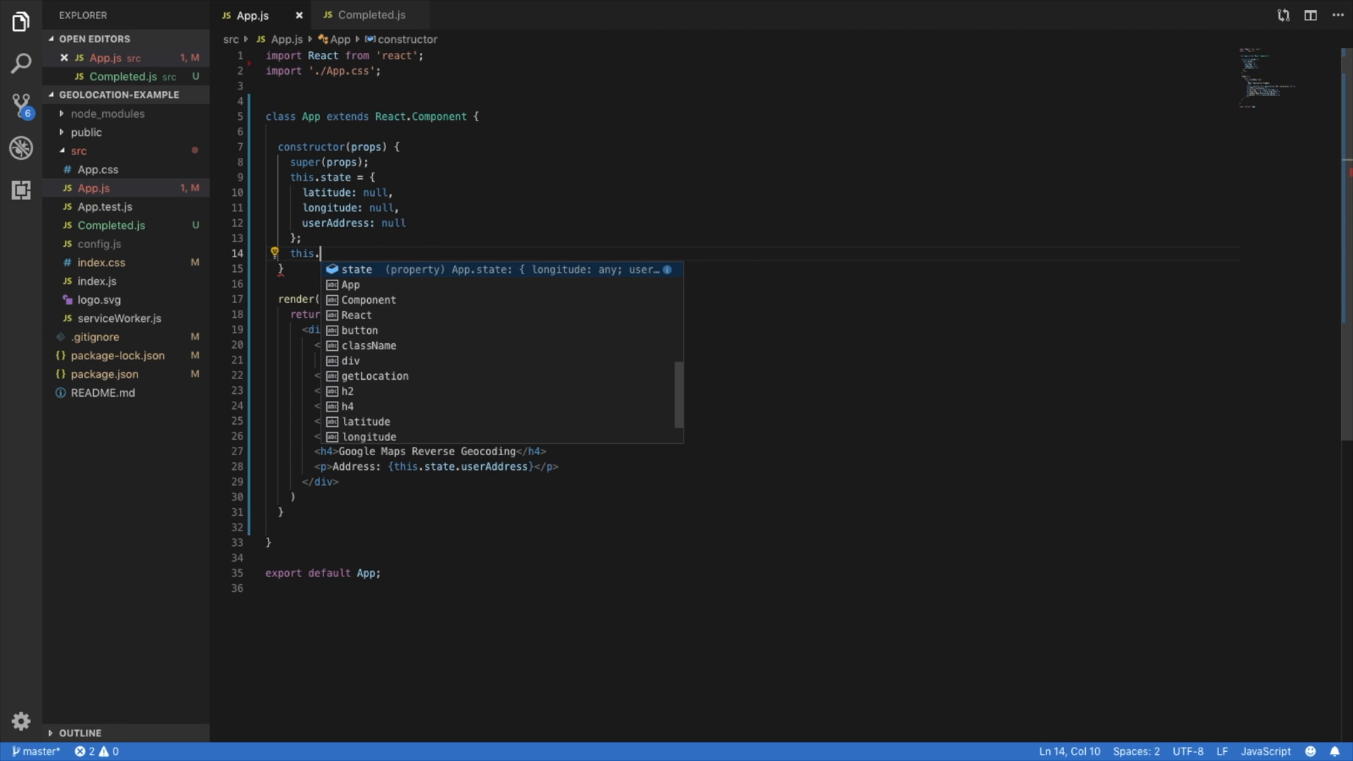
type("get")
key("Down")
key("Return")
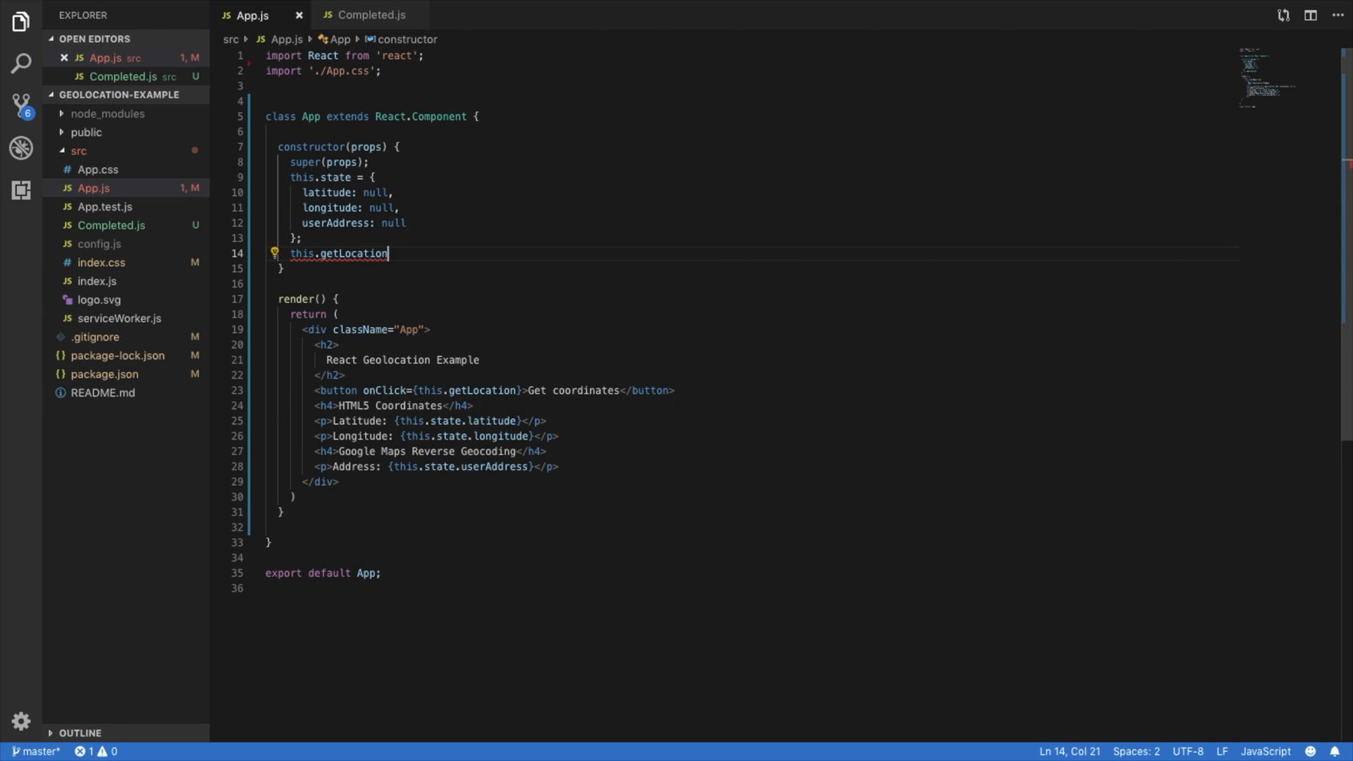
type(" = ")
type("this.get")
key("Return")
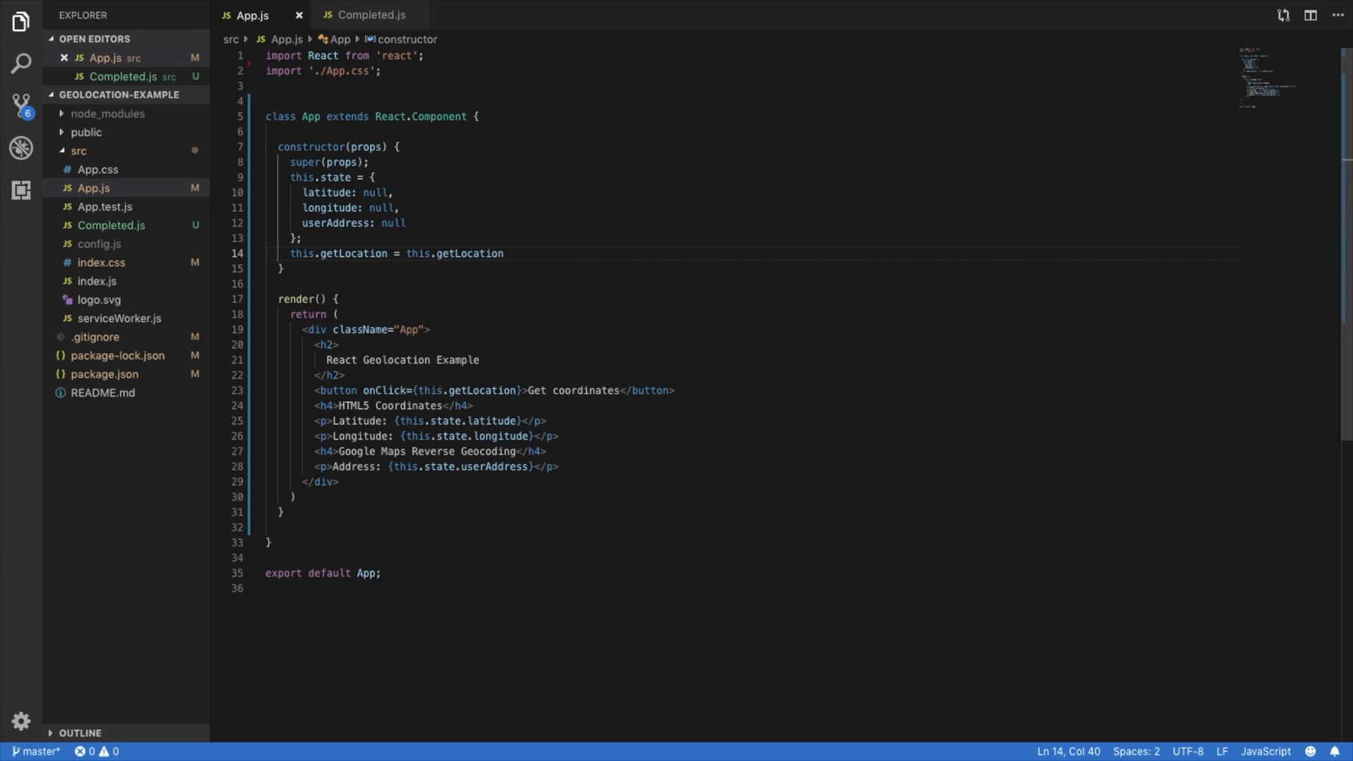
type(".bind(thus")
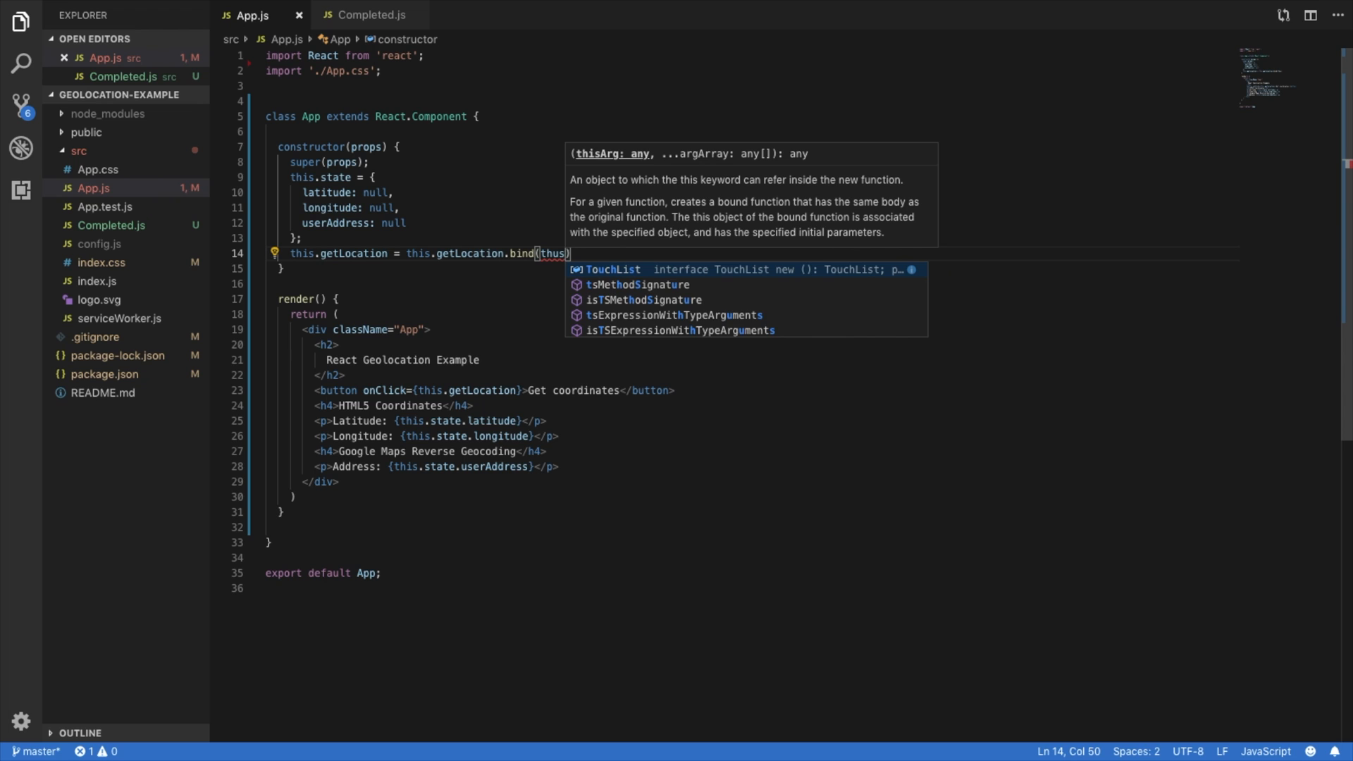
key("BackSpace")
key("BackSpace")
type("is")
key("Escape")
key("Right")
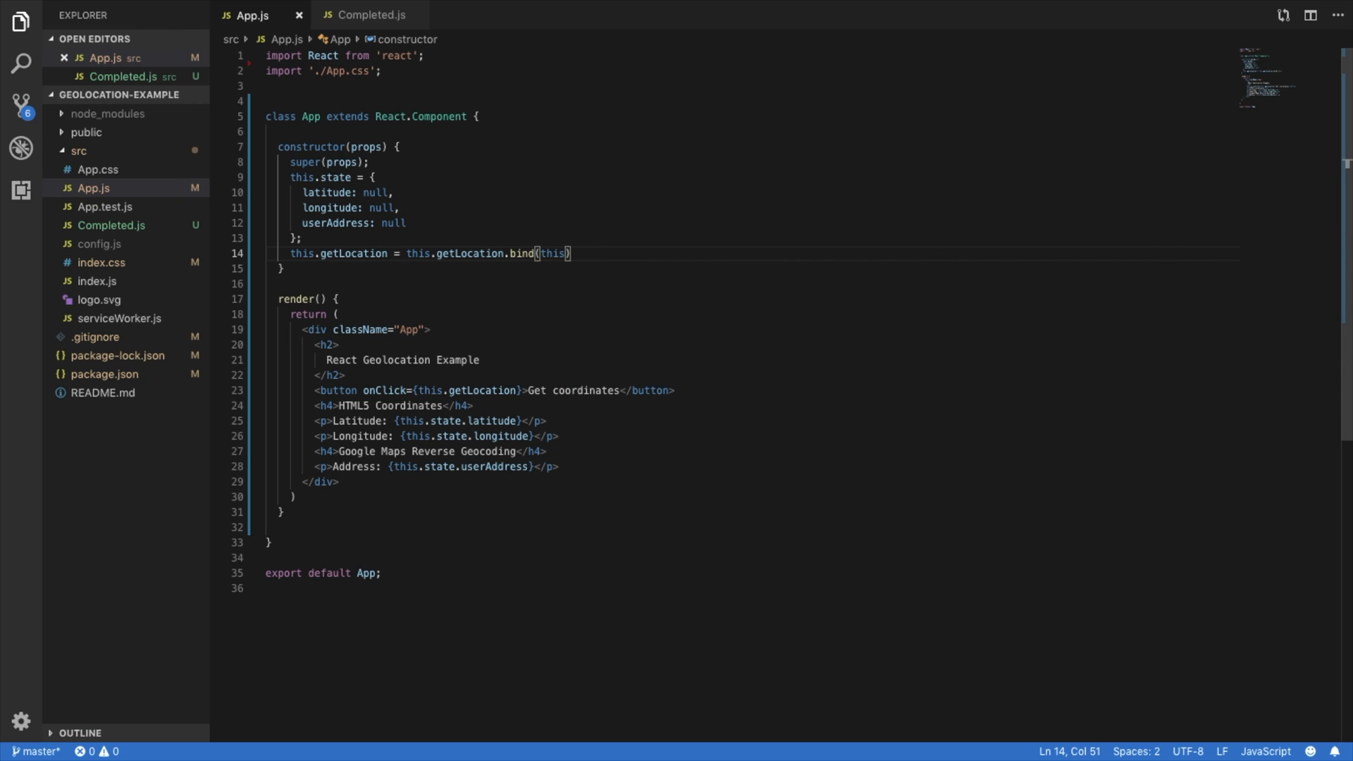
type(";")
Step: Start a new getLocation() method and grab the W3Schools getLocation example code for it
key("Down")
key("Return")
key("Return")
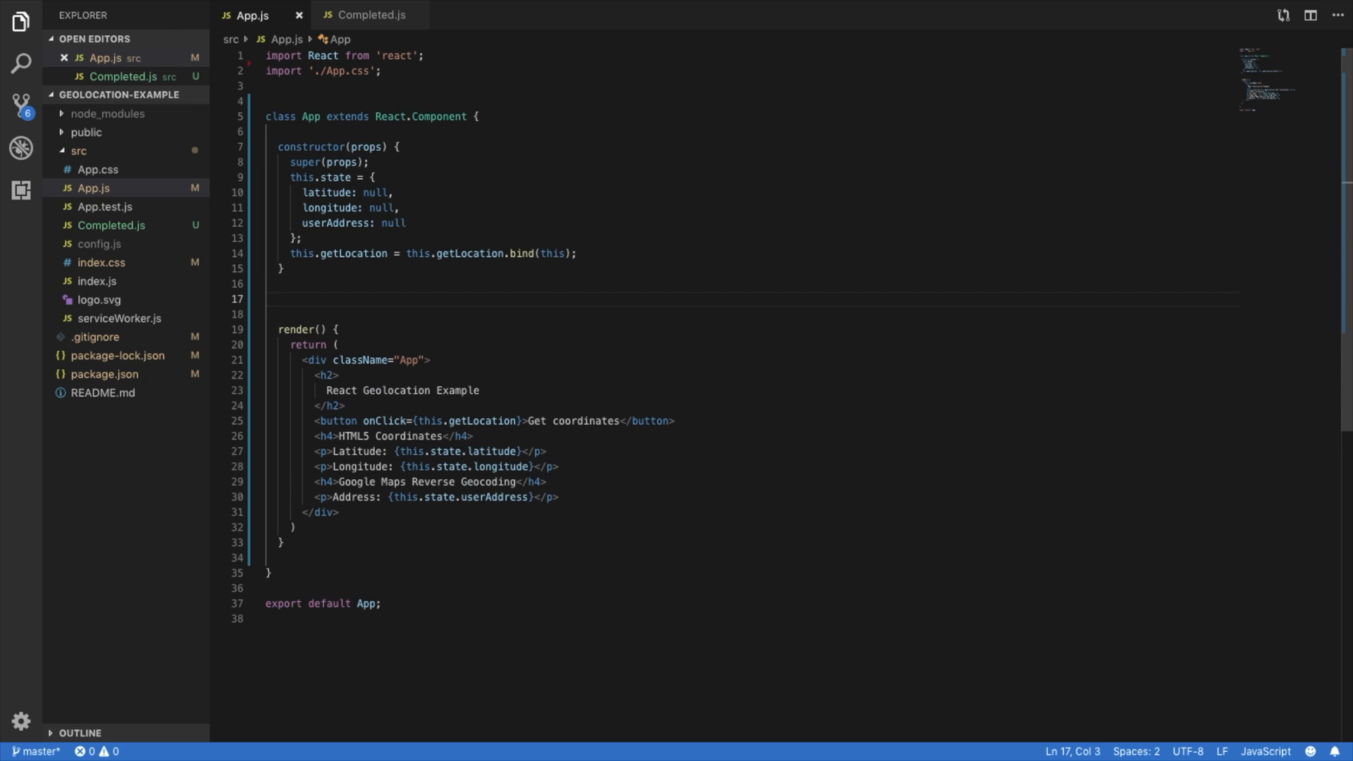
type("getLocation")
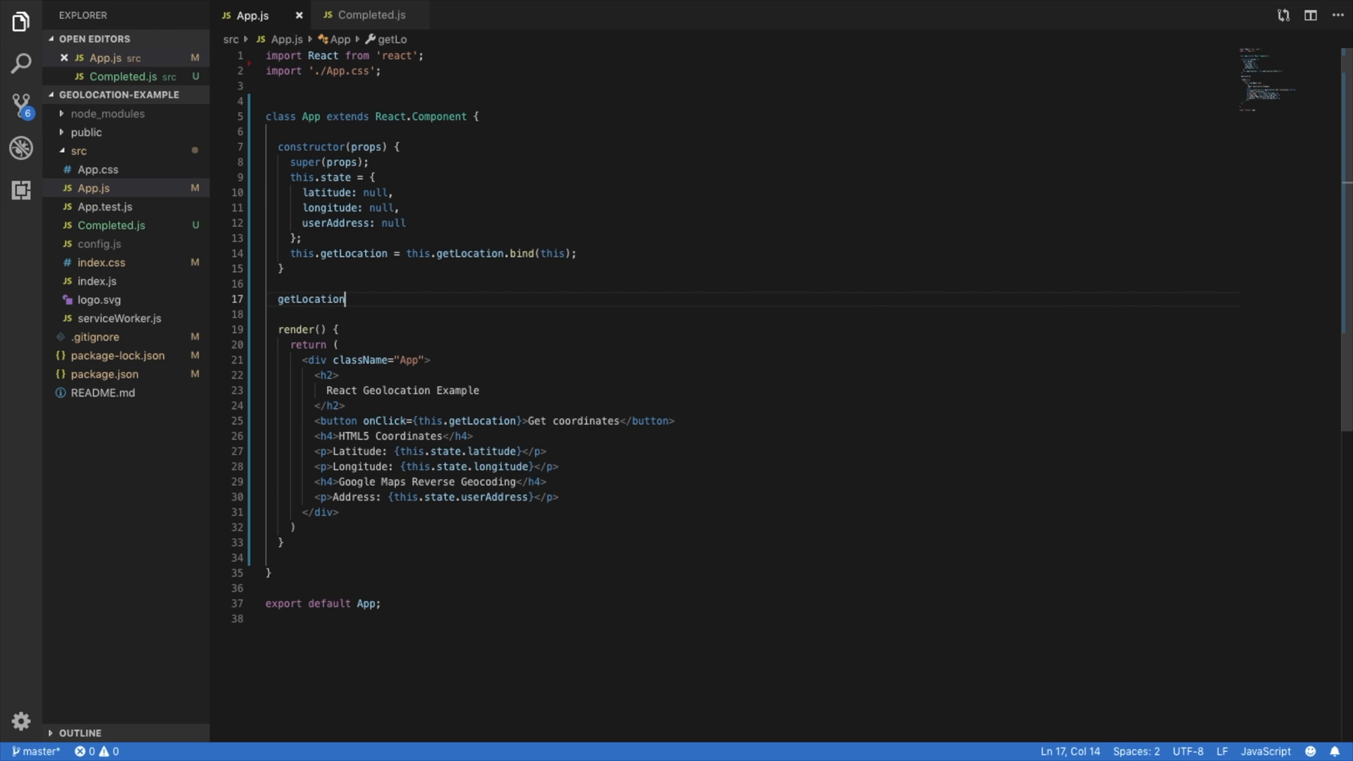
key("alt+Tab")
scroll(339, 264, "down", 5)
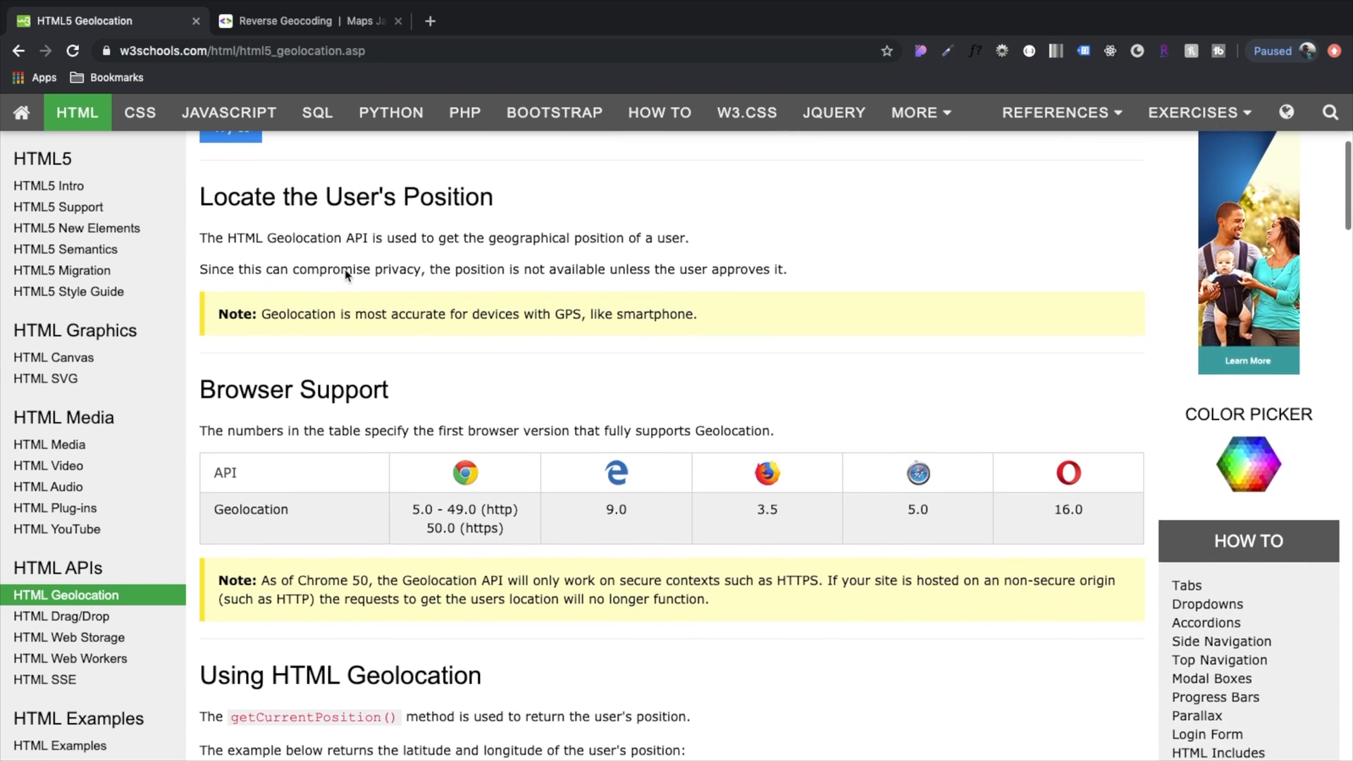
scroll(346, 275, "down", 5)
scroll(346, 275, "down", 2)
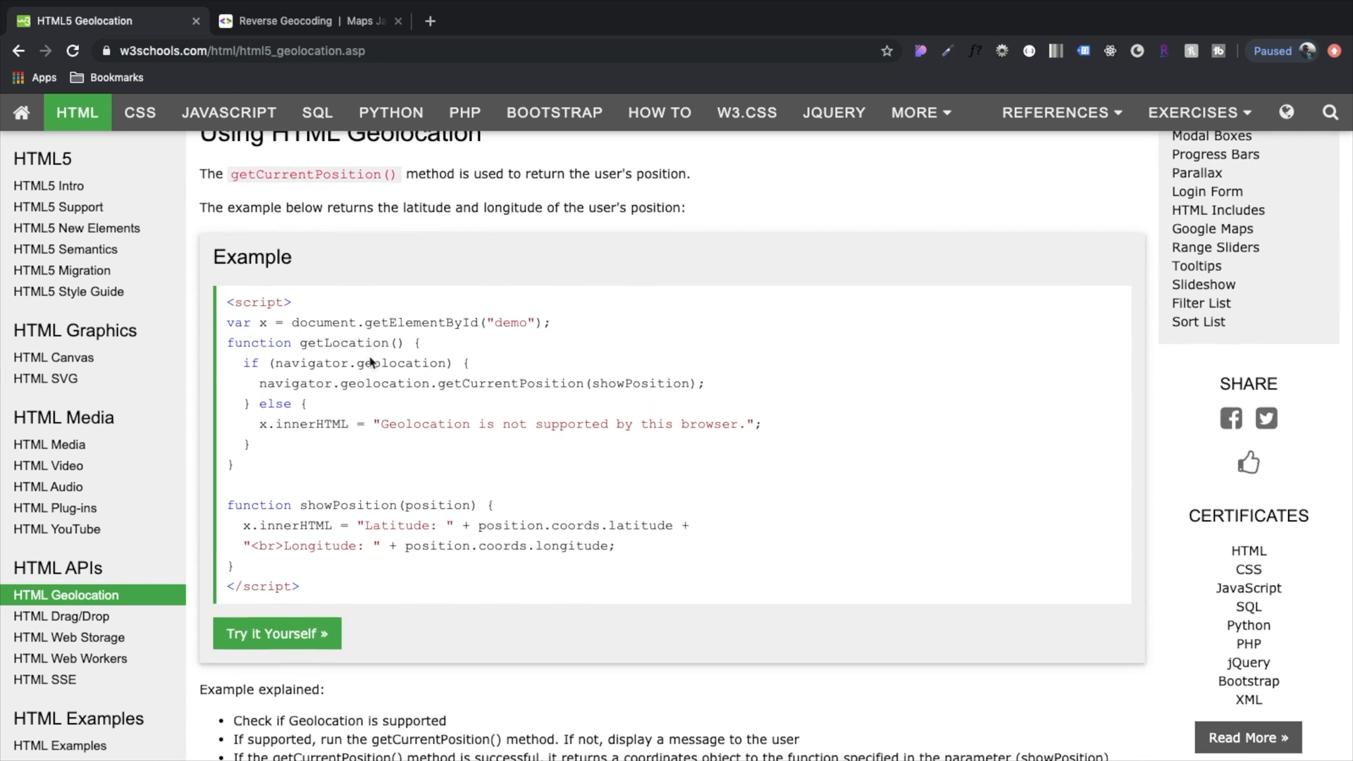
key("alt+Tab")
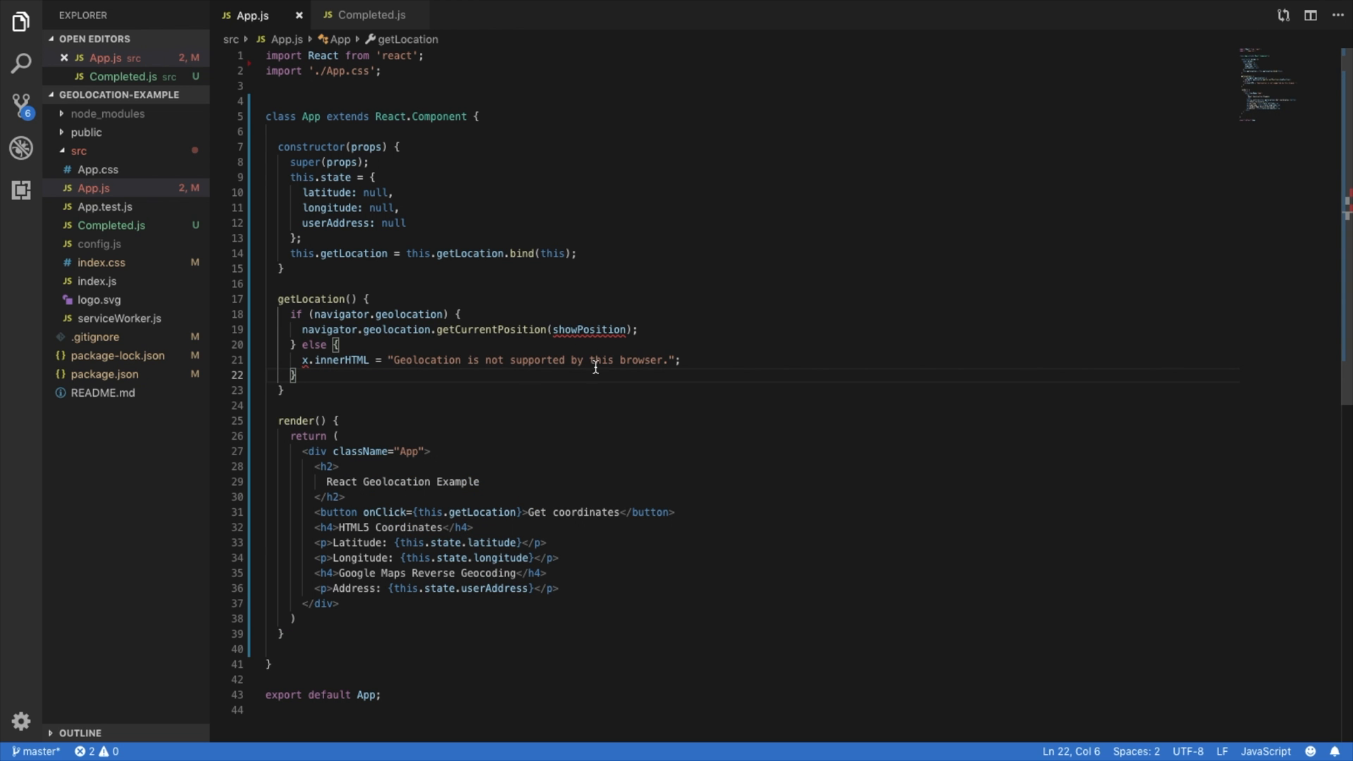
Step: Replace x.innerHTML = with alert(...) around the unsupported-geolocation message, then select showPosition
left_click_drag(389, 359, 302, 361)
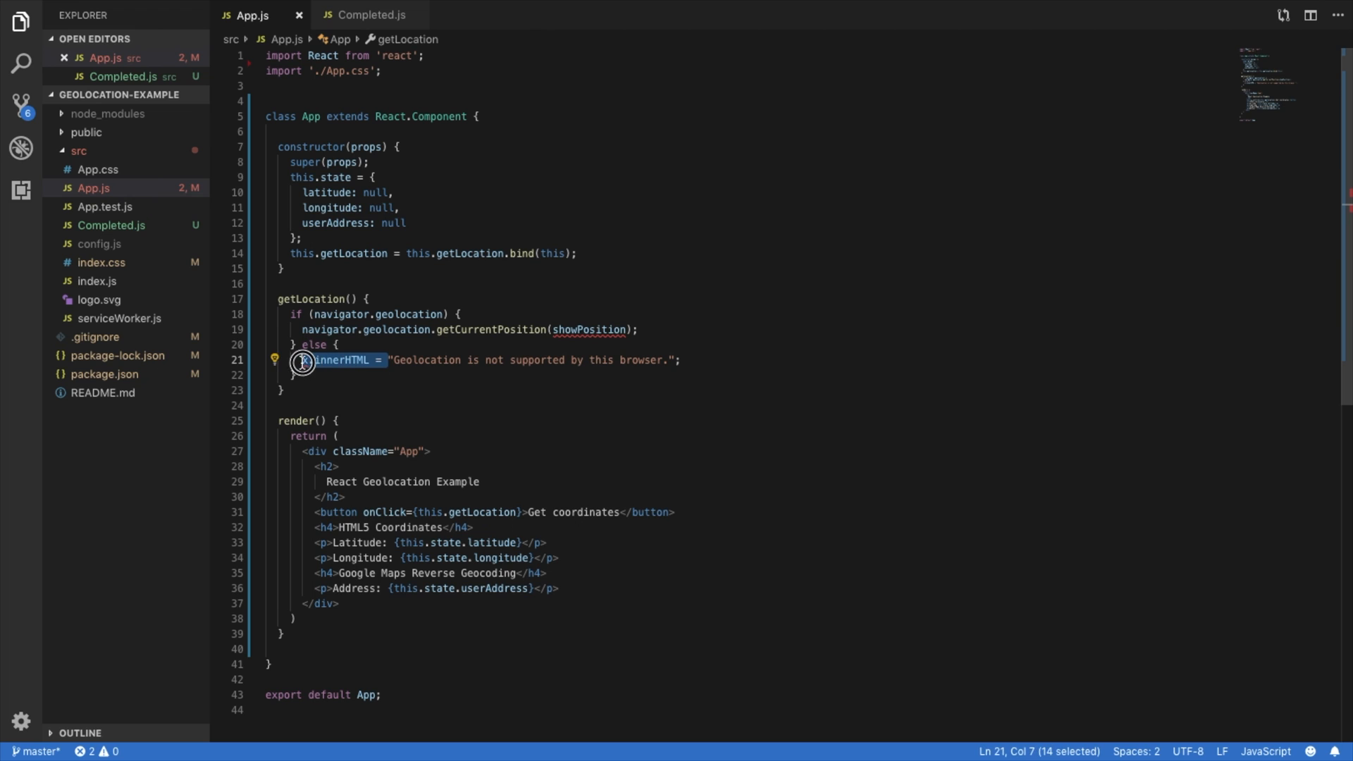
key("BackSpace")
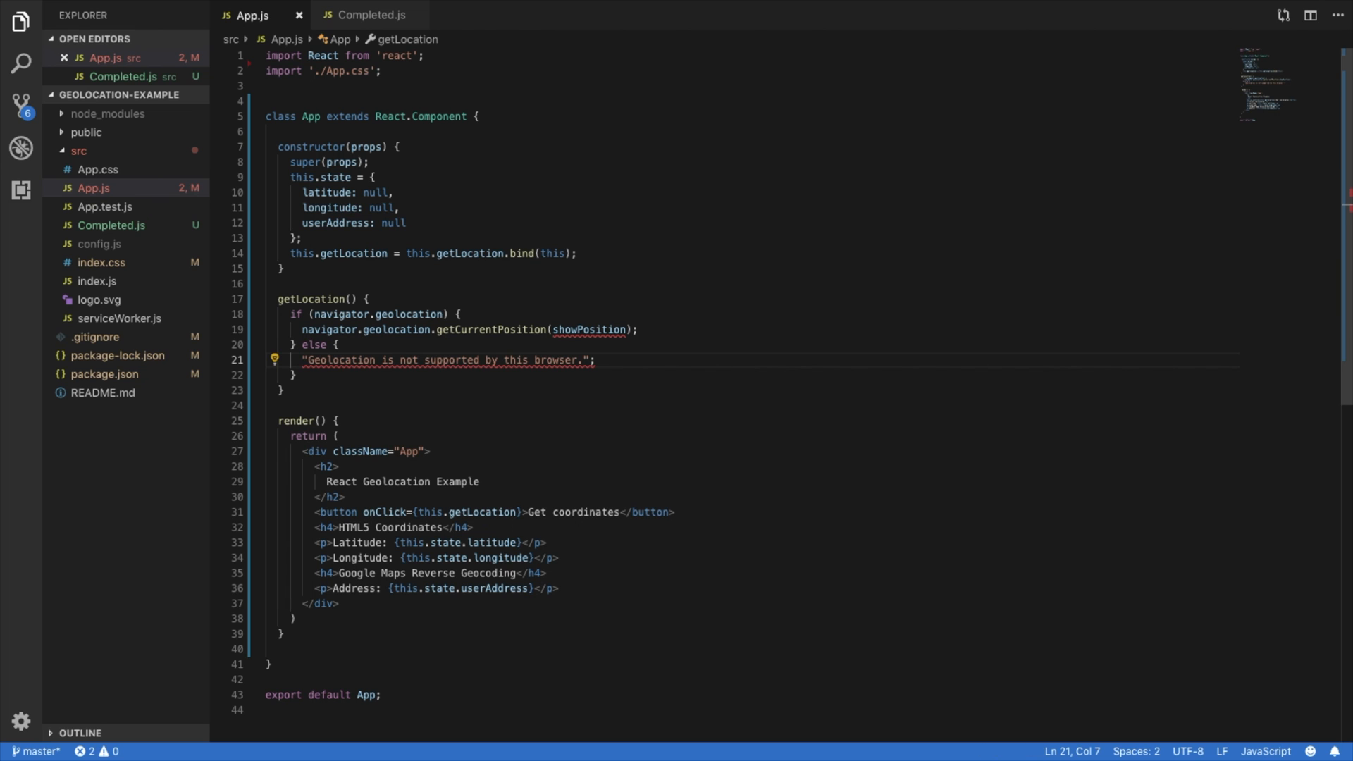
type("alert(")
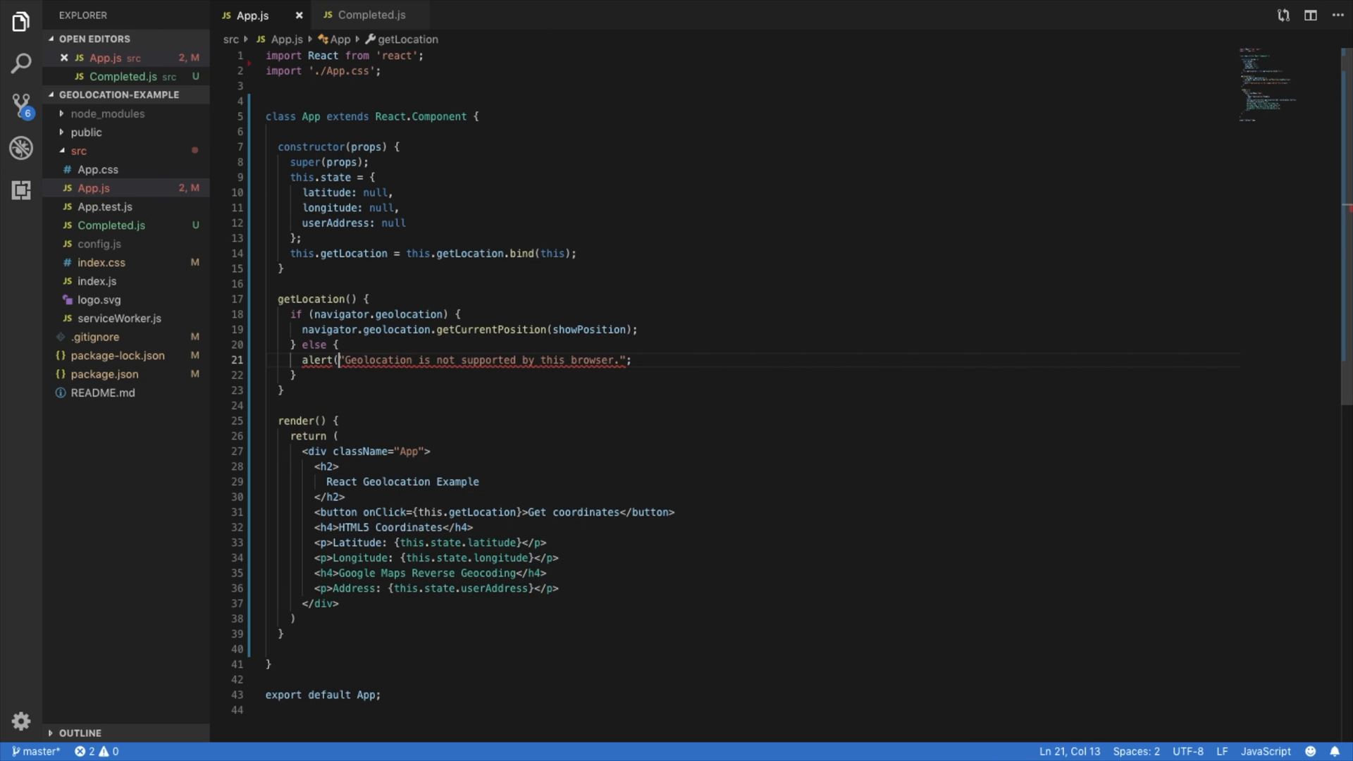
left_click(630, 359)
type(")")
key("End")
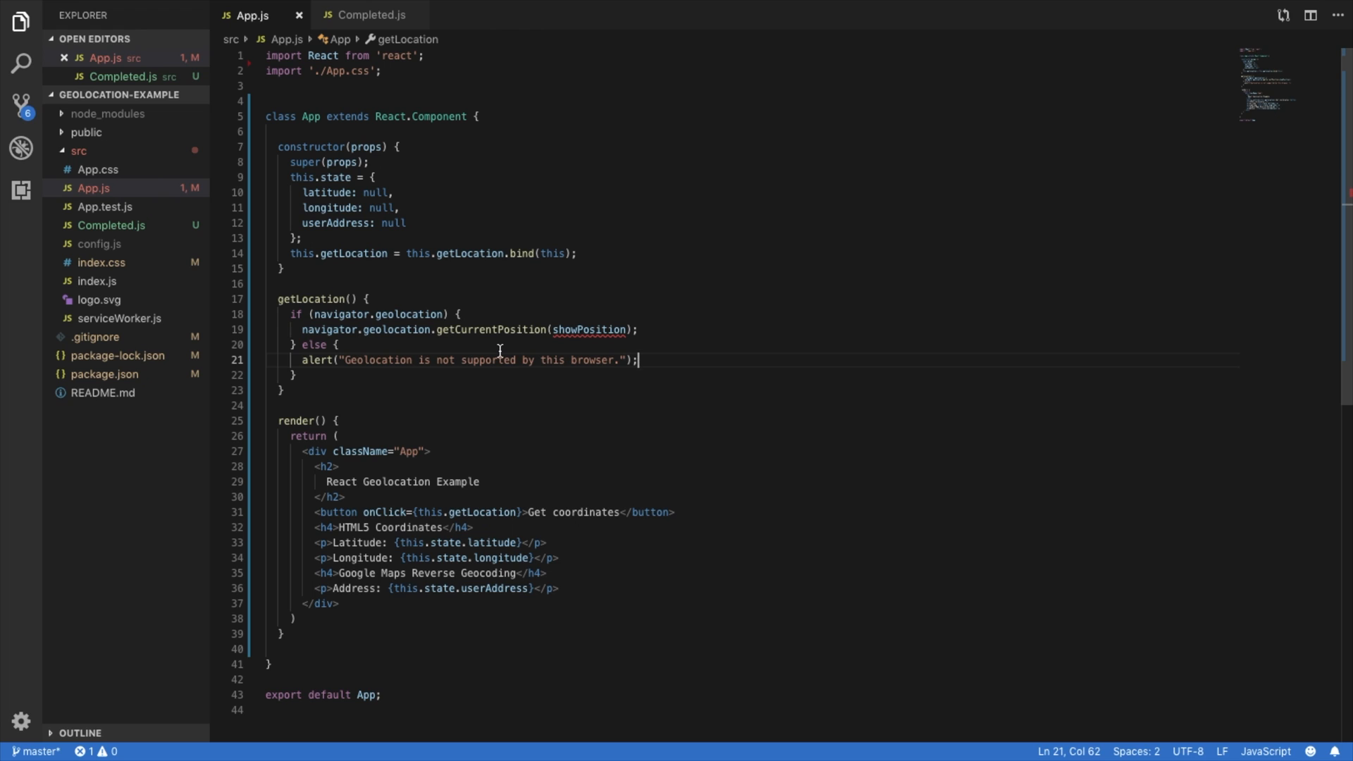
double_click(590, 329)
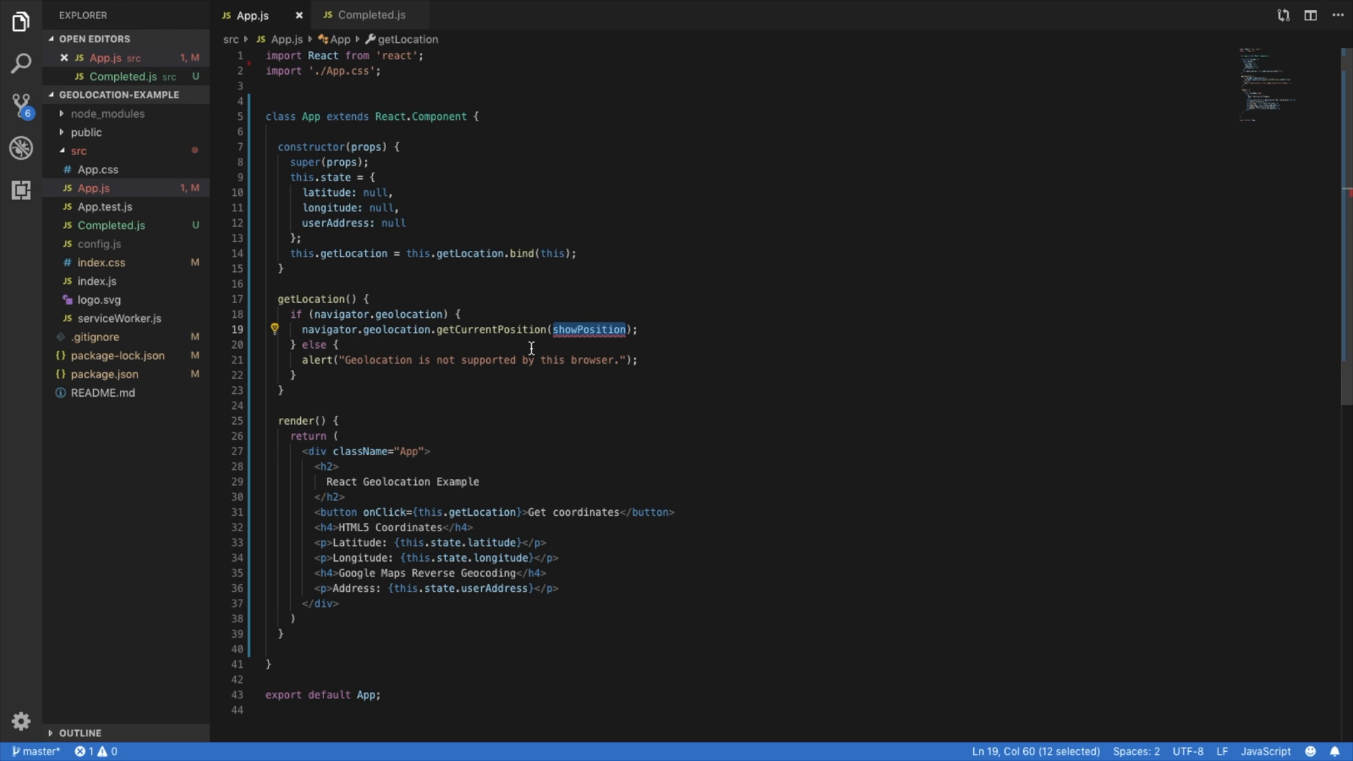
key("ctrl+Left")
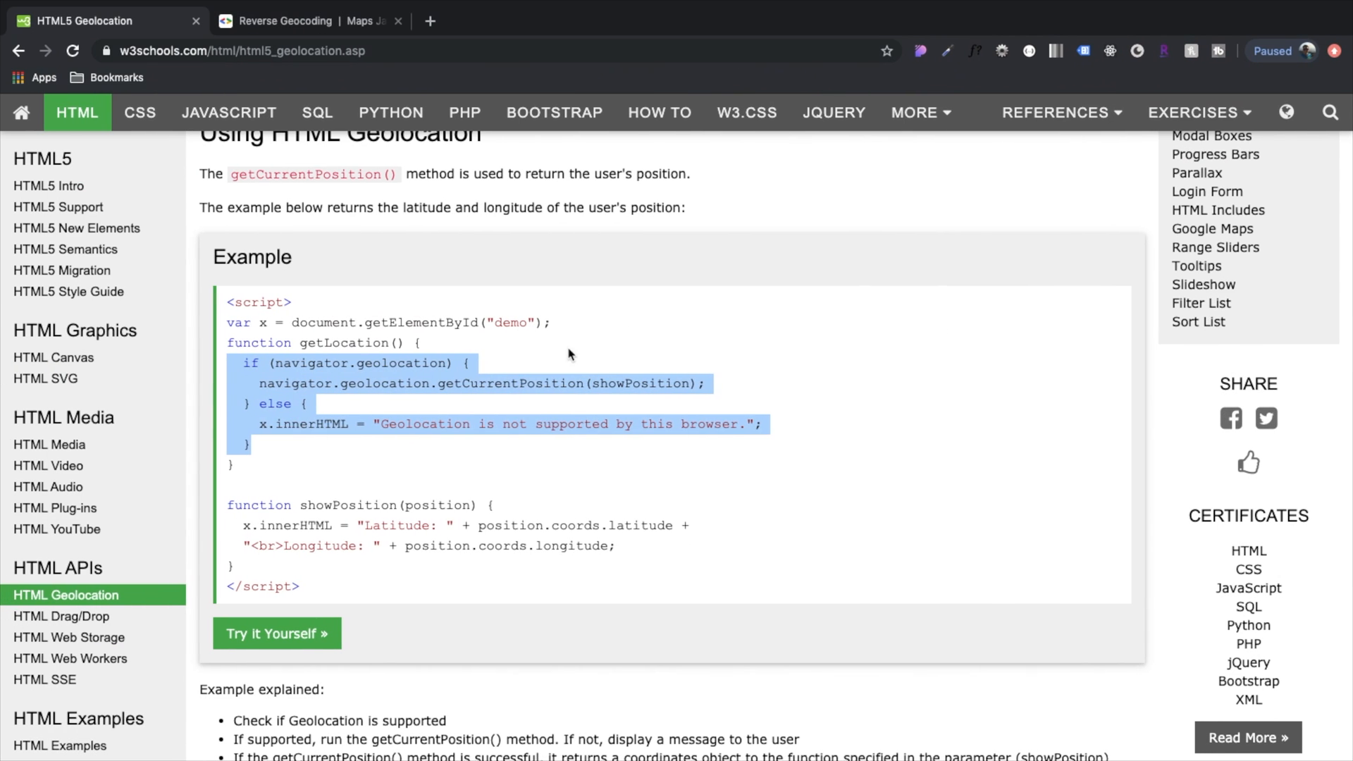
left_click(530, 441)
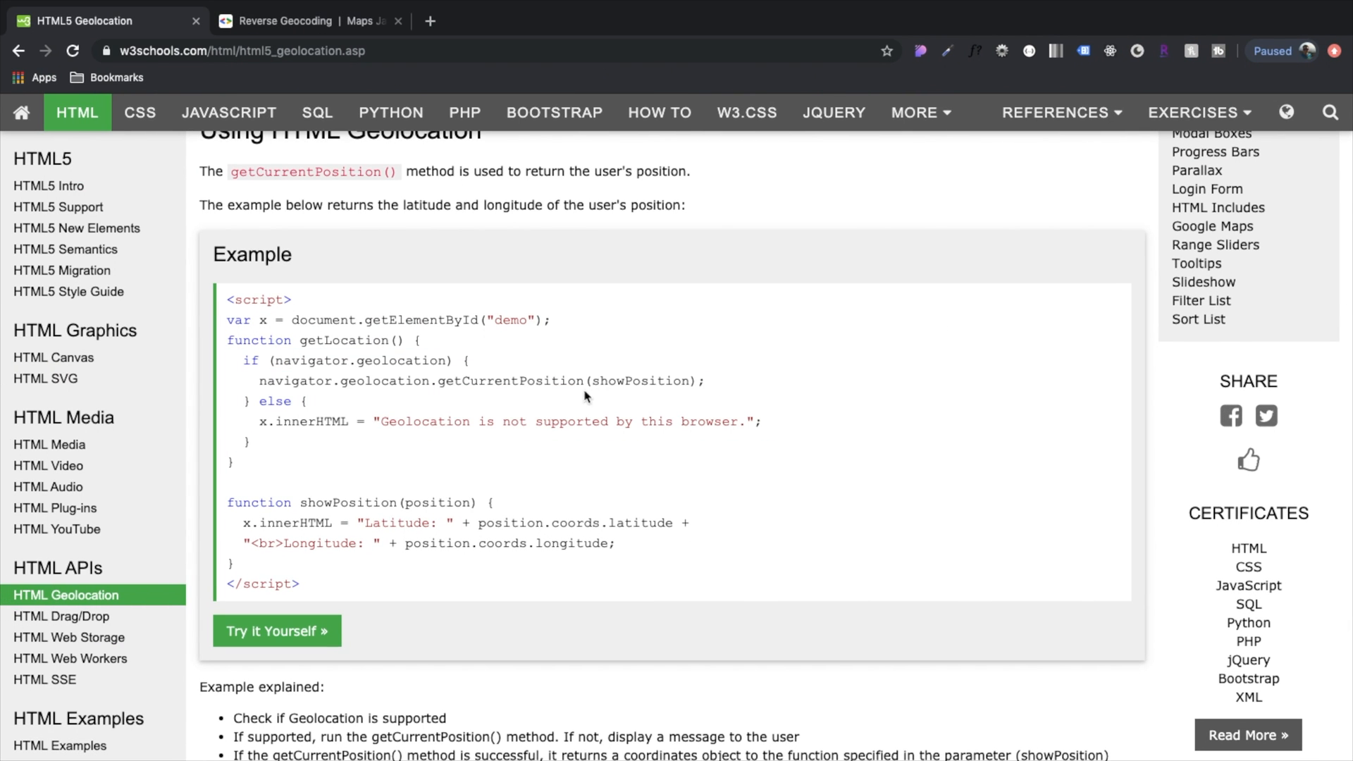
key("ctrl+Right")
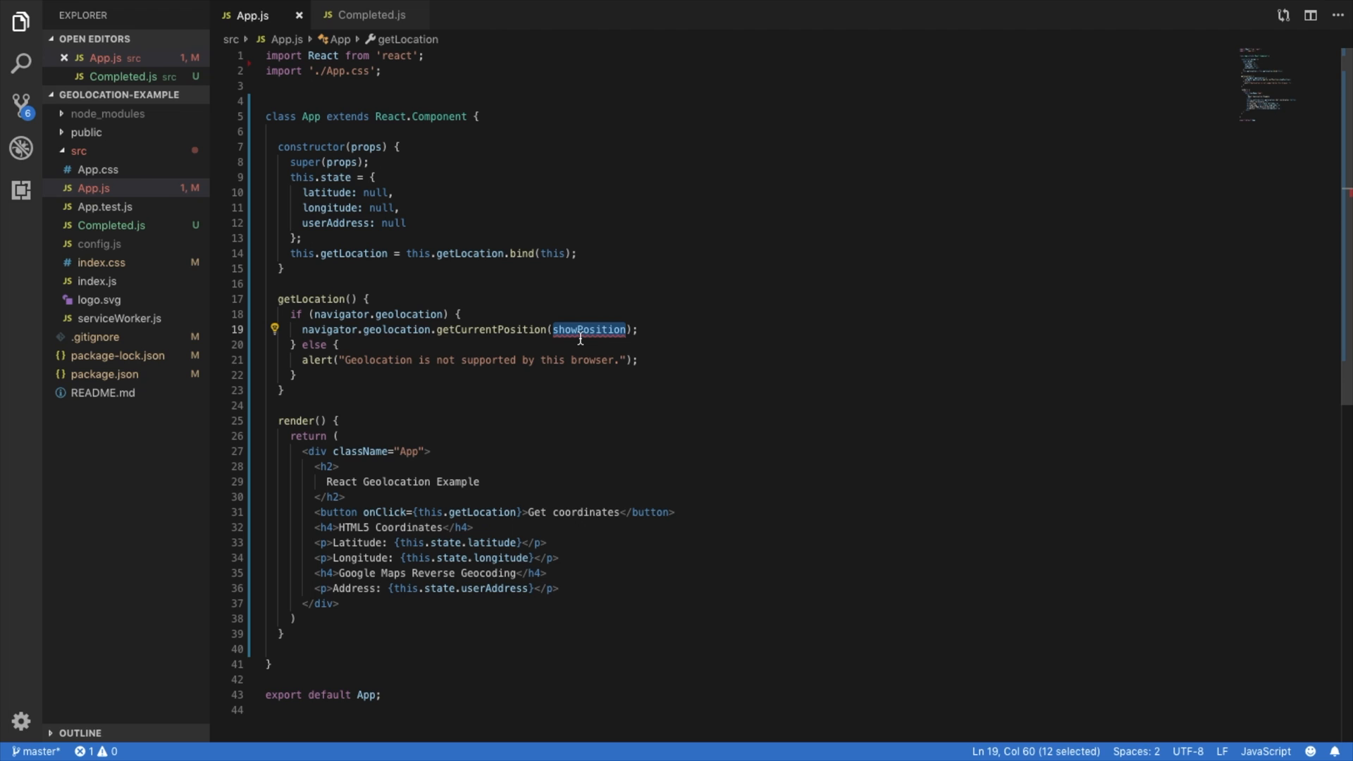
type("get")
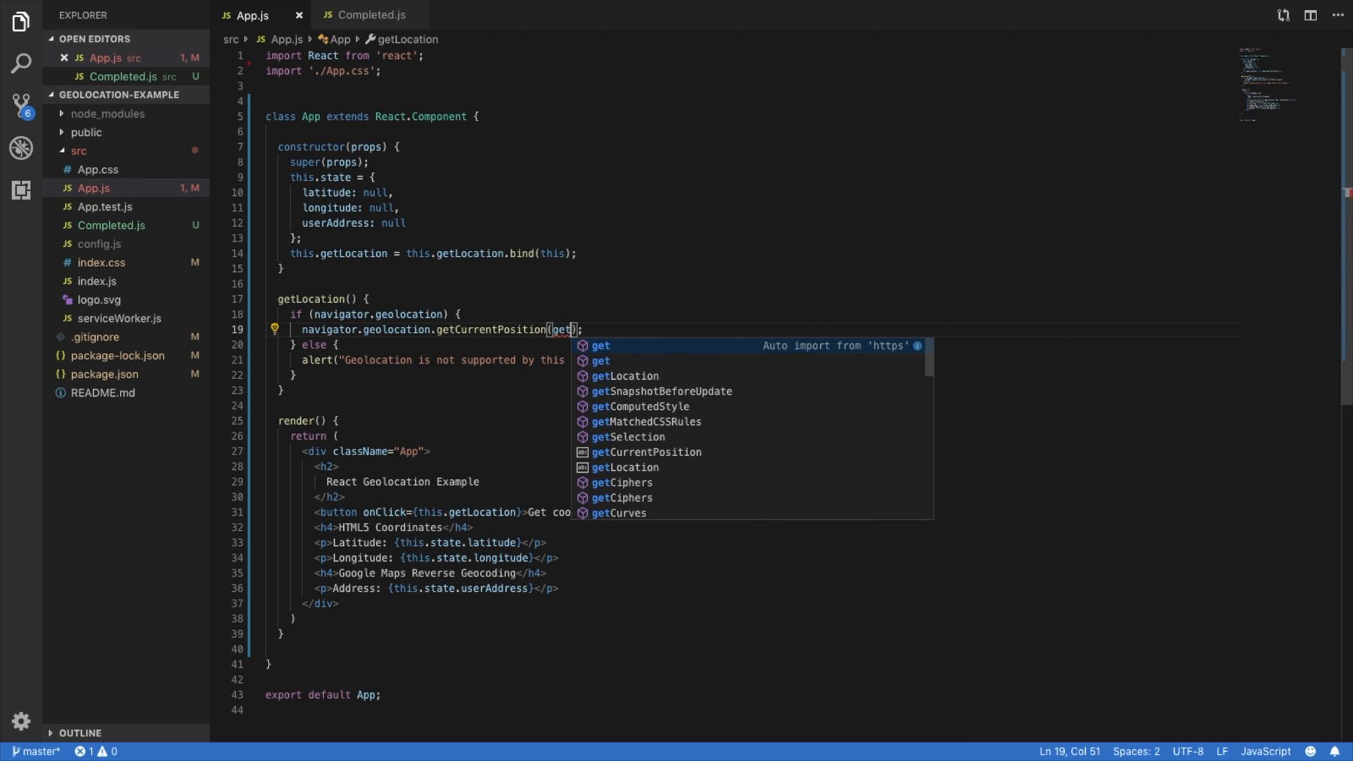
type("Coordin")
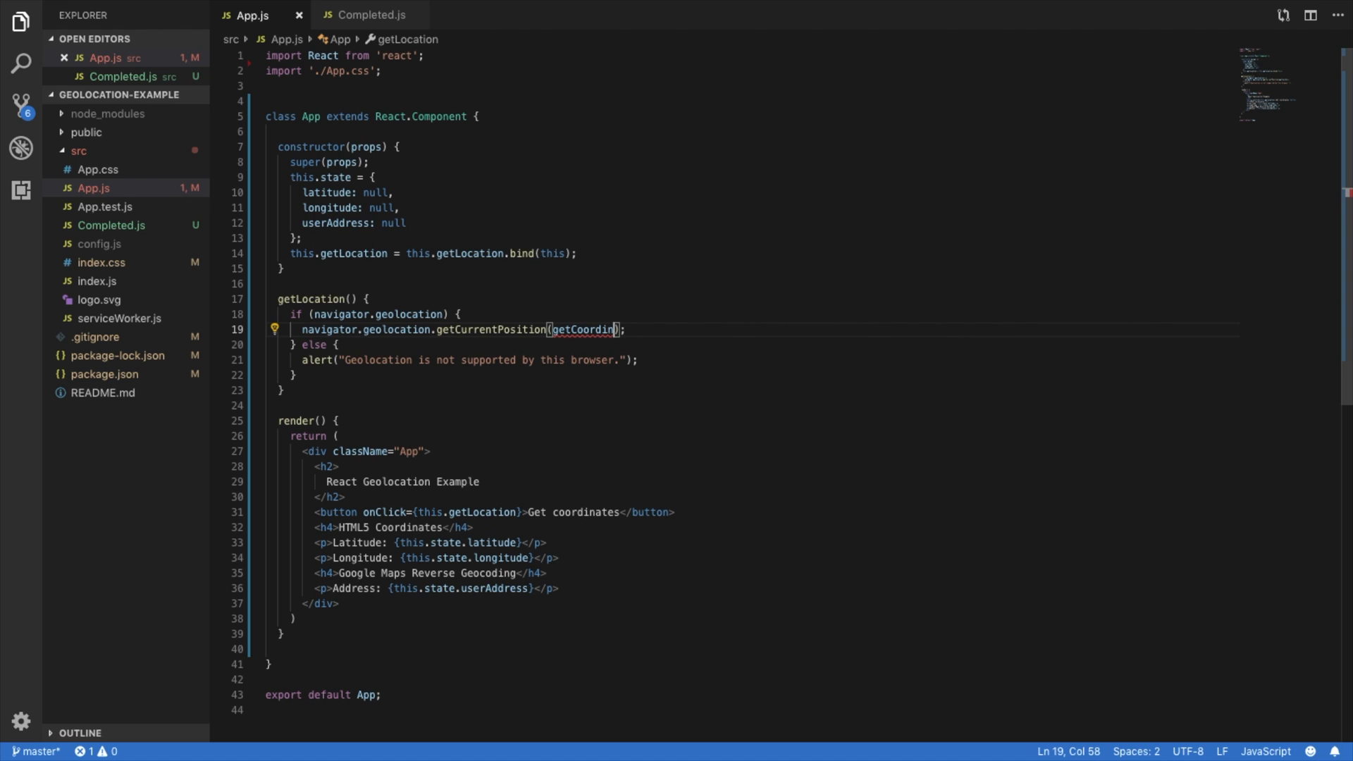
type("tes")
Step: Pass getCoordinates as the callback and declare a getCoordinates(position) method
key("Left")
key("Left")
key("Left")
key("Left")
key("Left")
key("Left")
type("this.")
key("Escape")
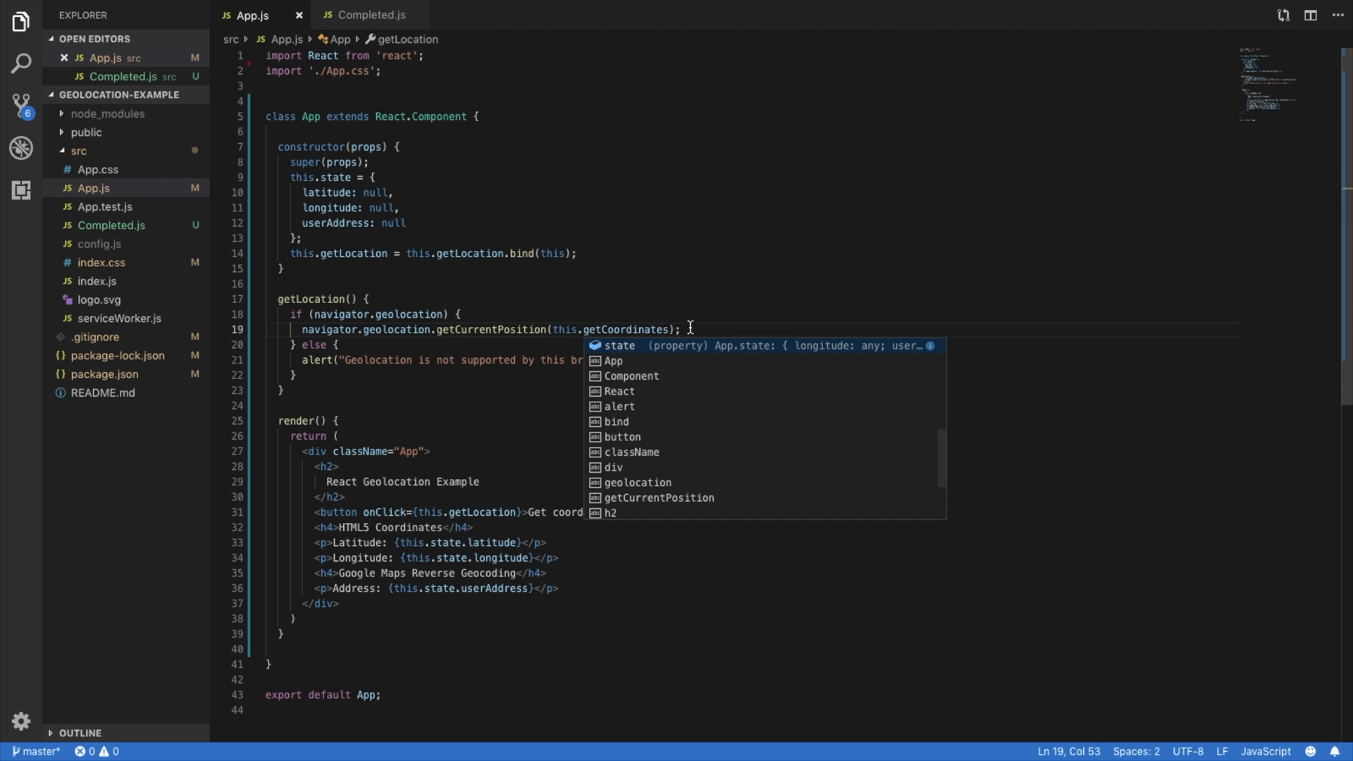
left_click(285, 391)
key("Return")
key("Return")
type("get")
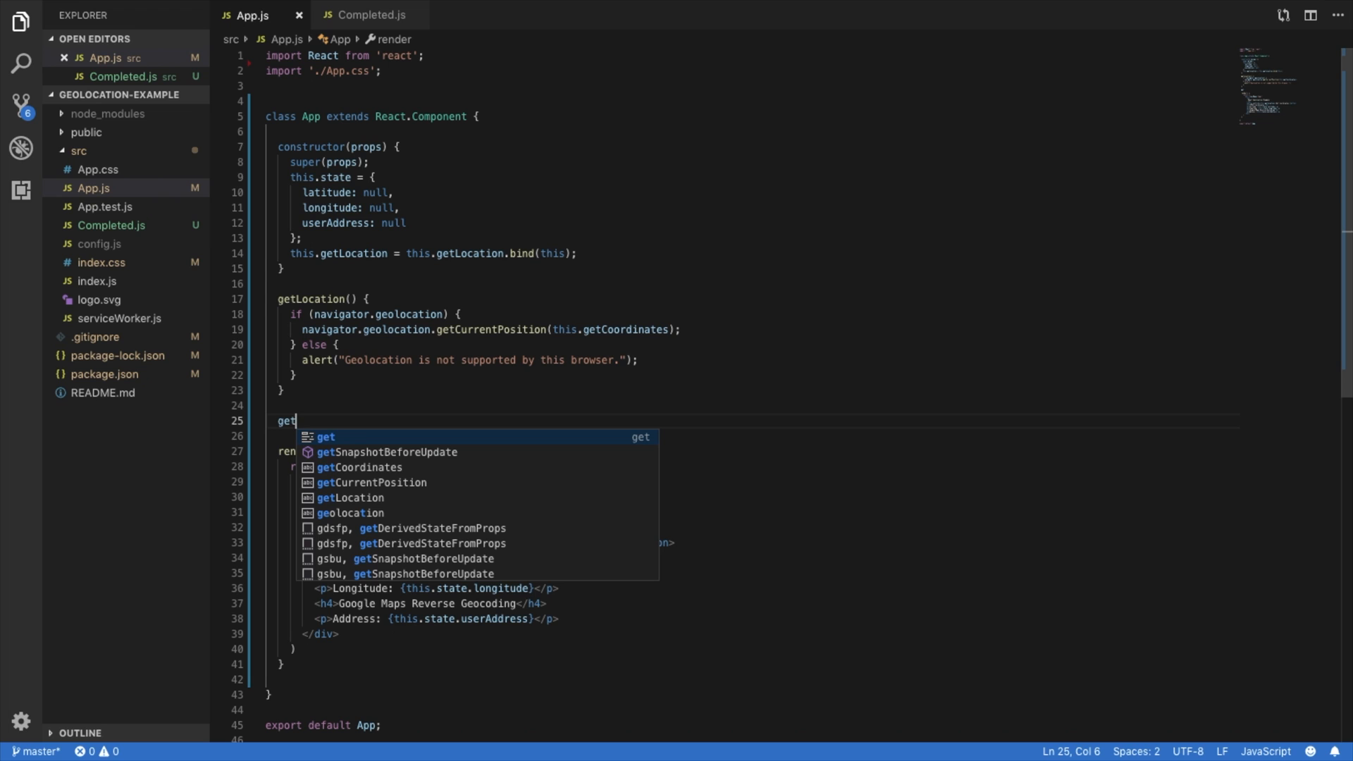
key("Down")
key("Down")
key("Return")
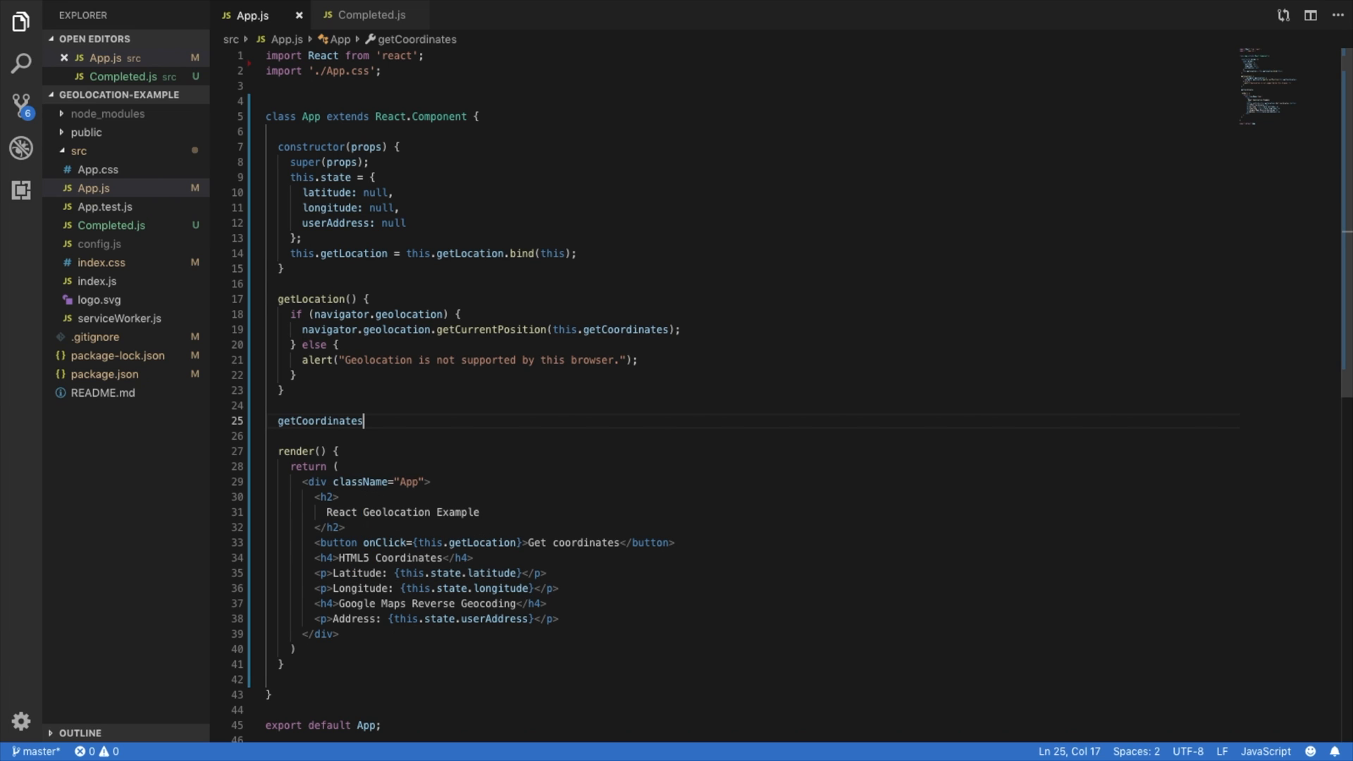
type("()")
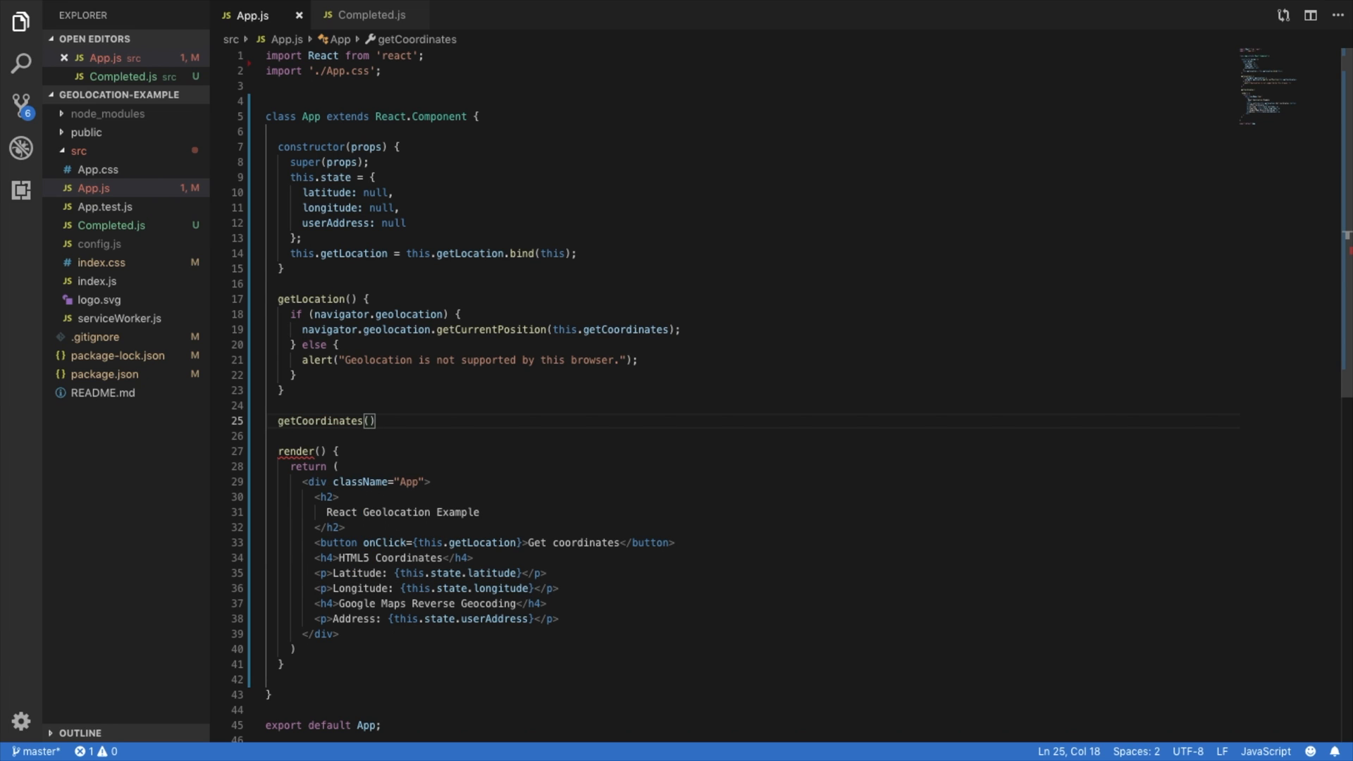
type("position")
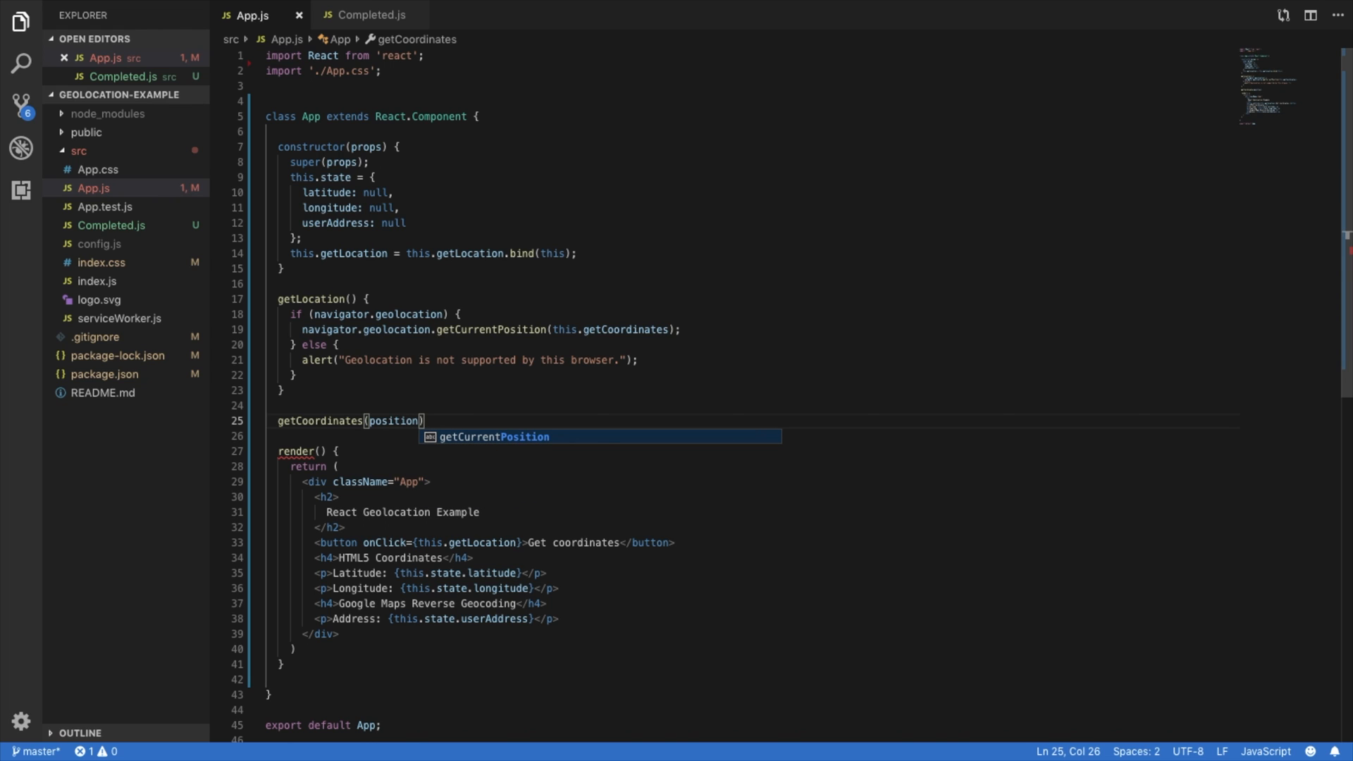
key("Right")
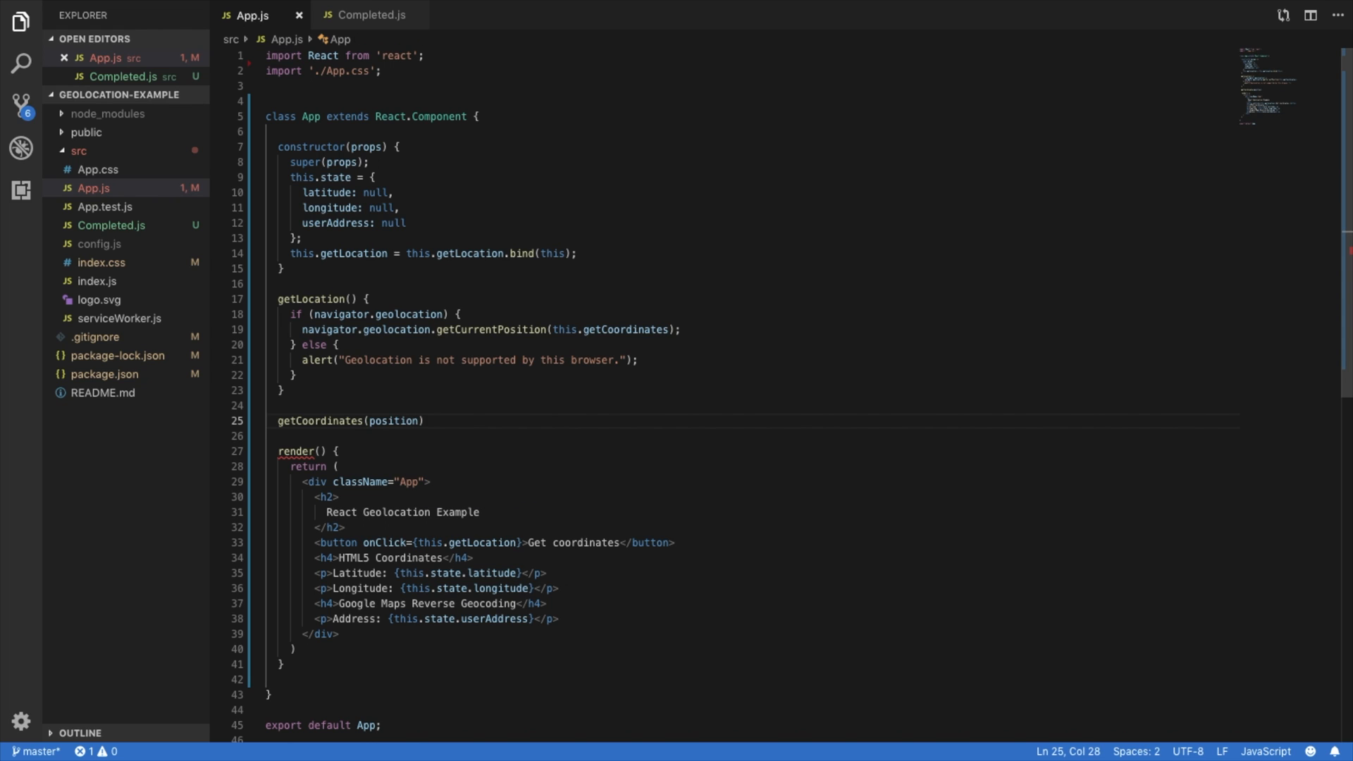
type("{")
key("Return")
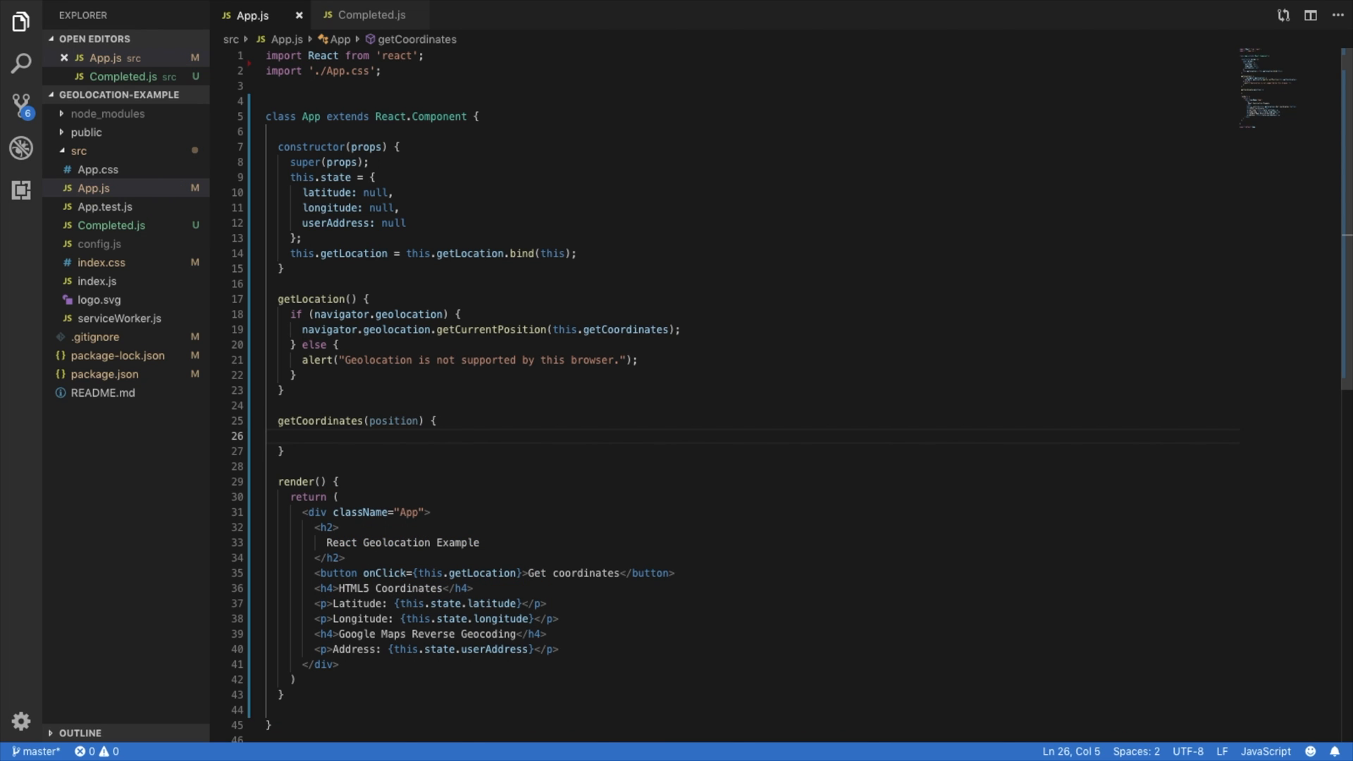
type("this.setState(")
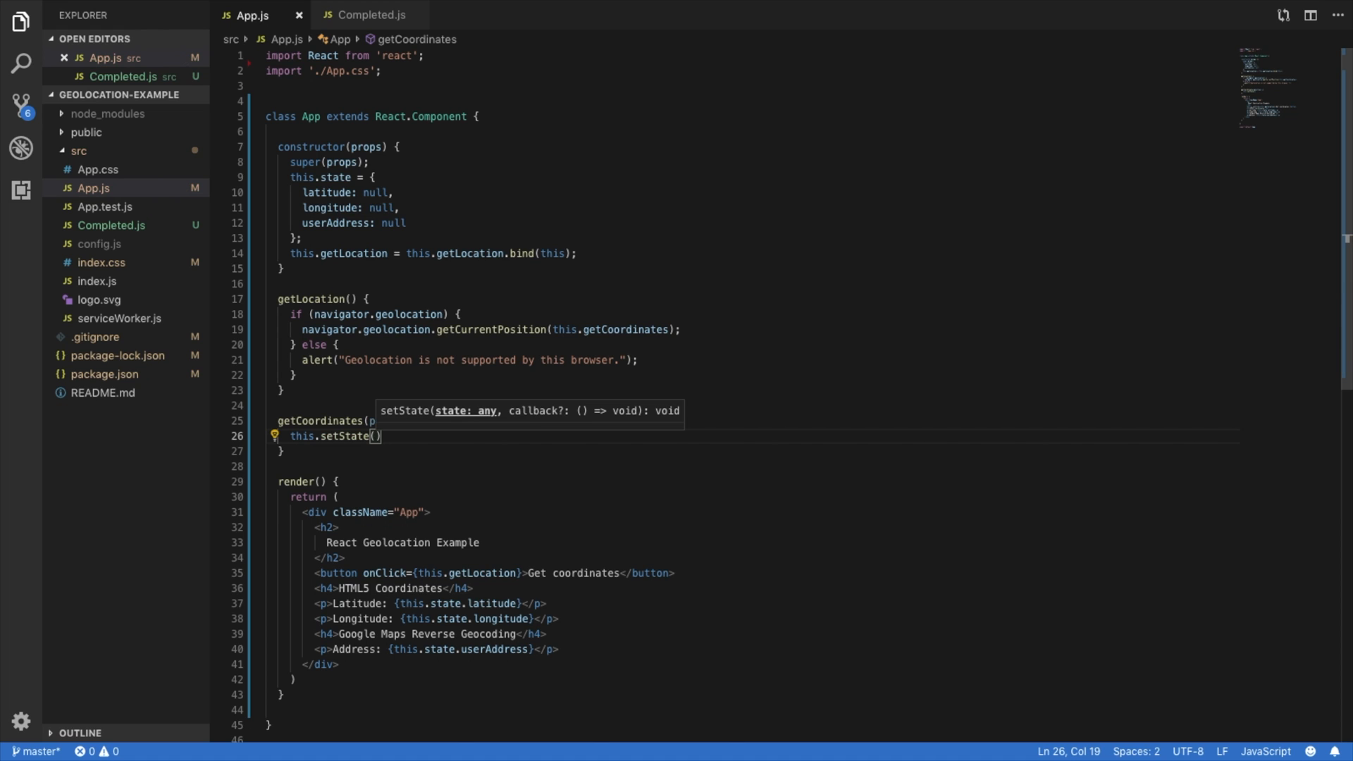
type("{")
Step: Comment out the unfinished this.setState({ }) block and add console.log(position) above it
key("Return")
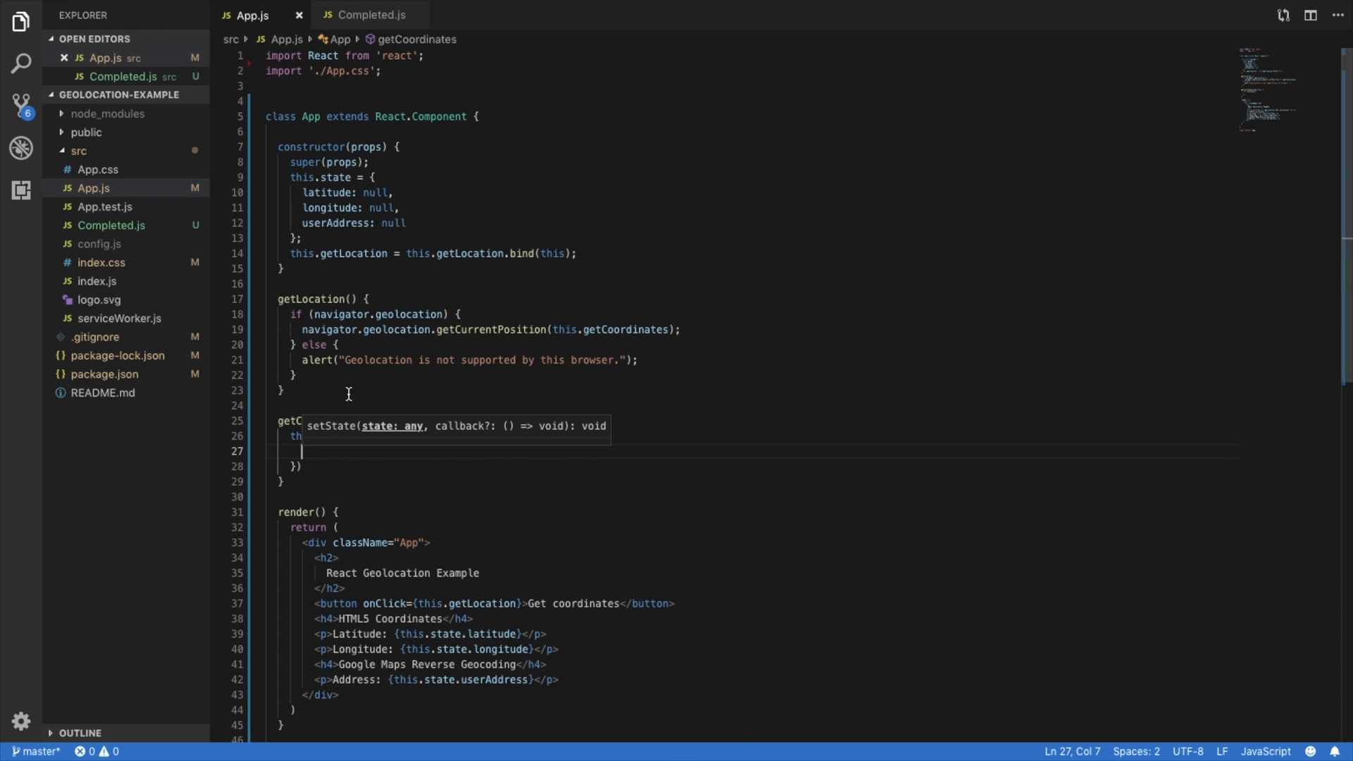
key("shift+Up")
key("shift+Up")
key("ctrl+slash")
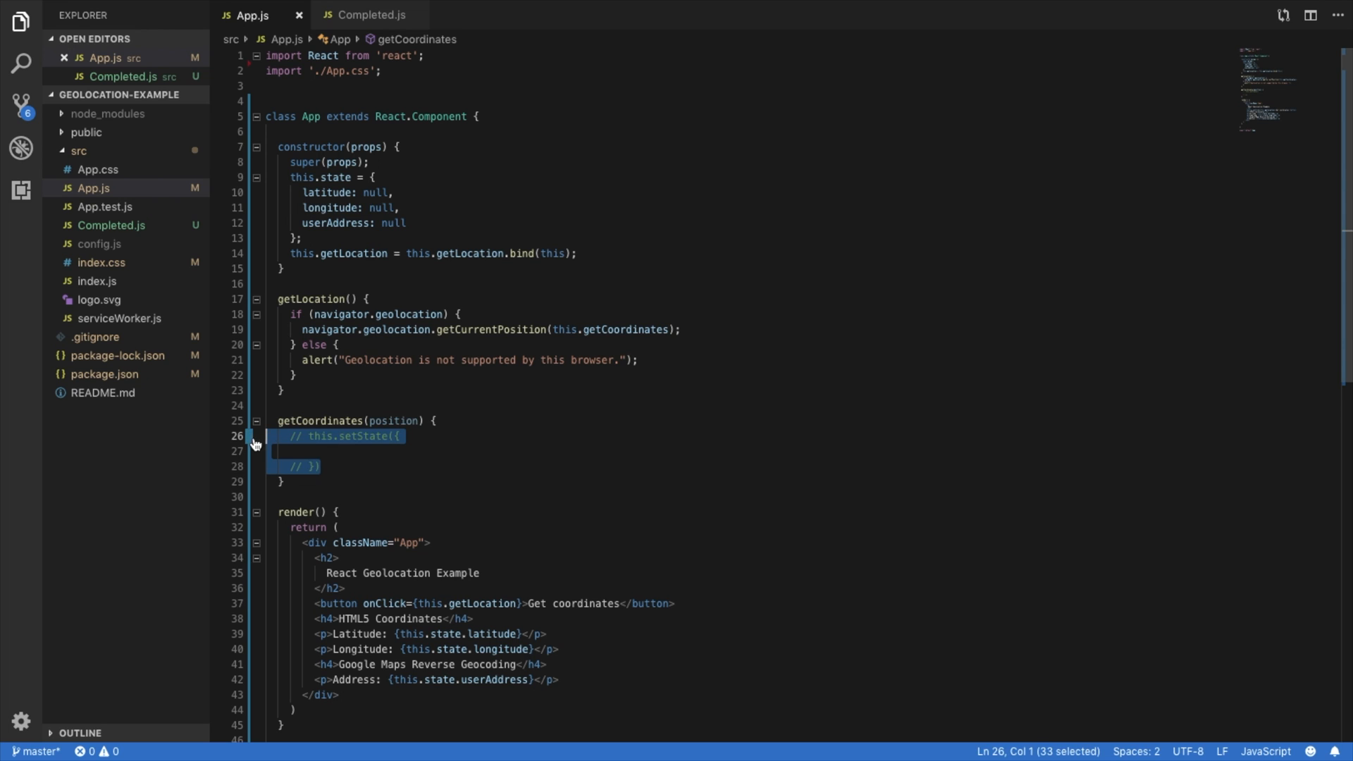
left_click(483, 410)
key("Return")
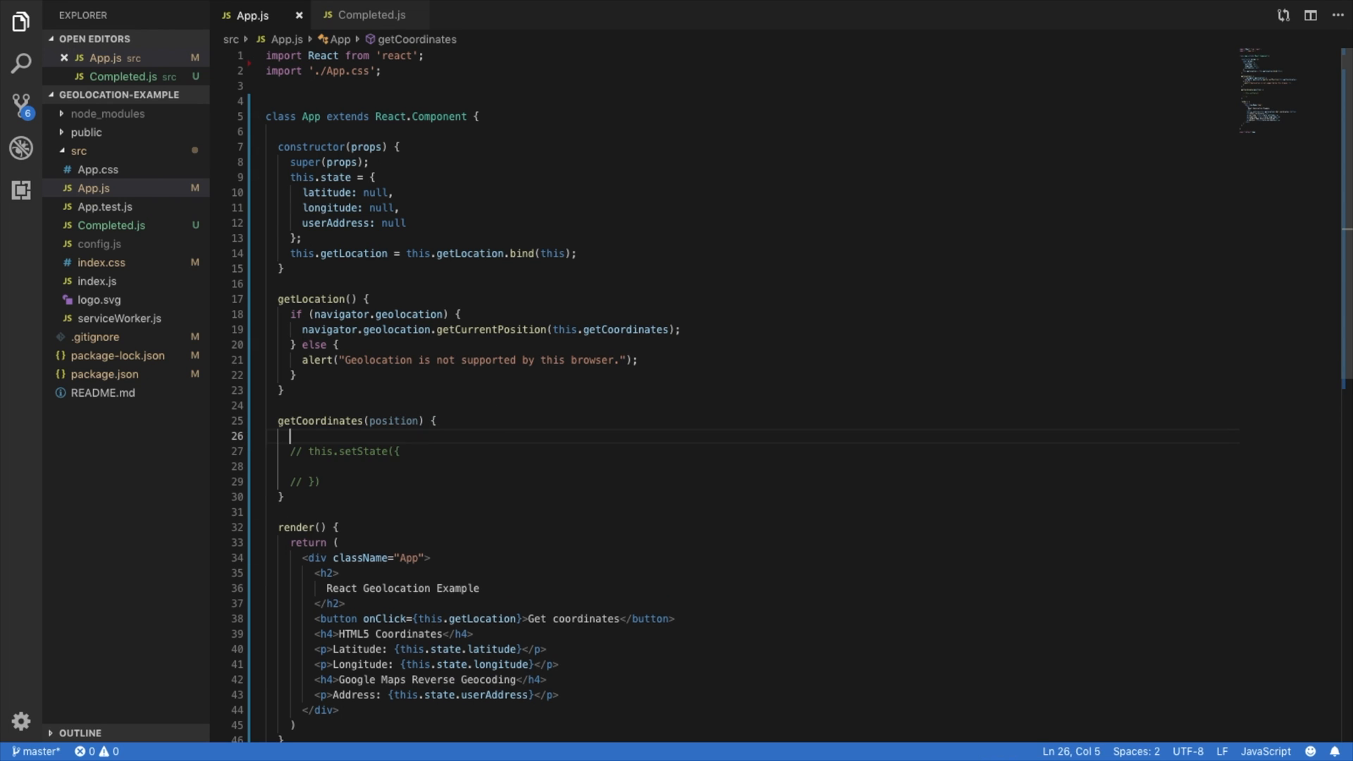
type("console.")
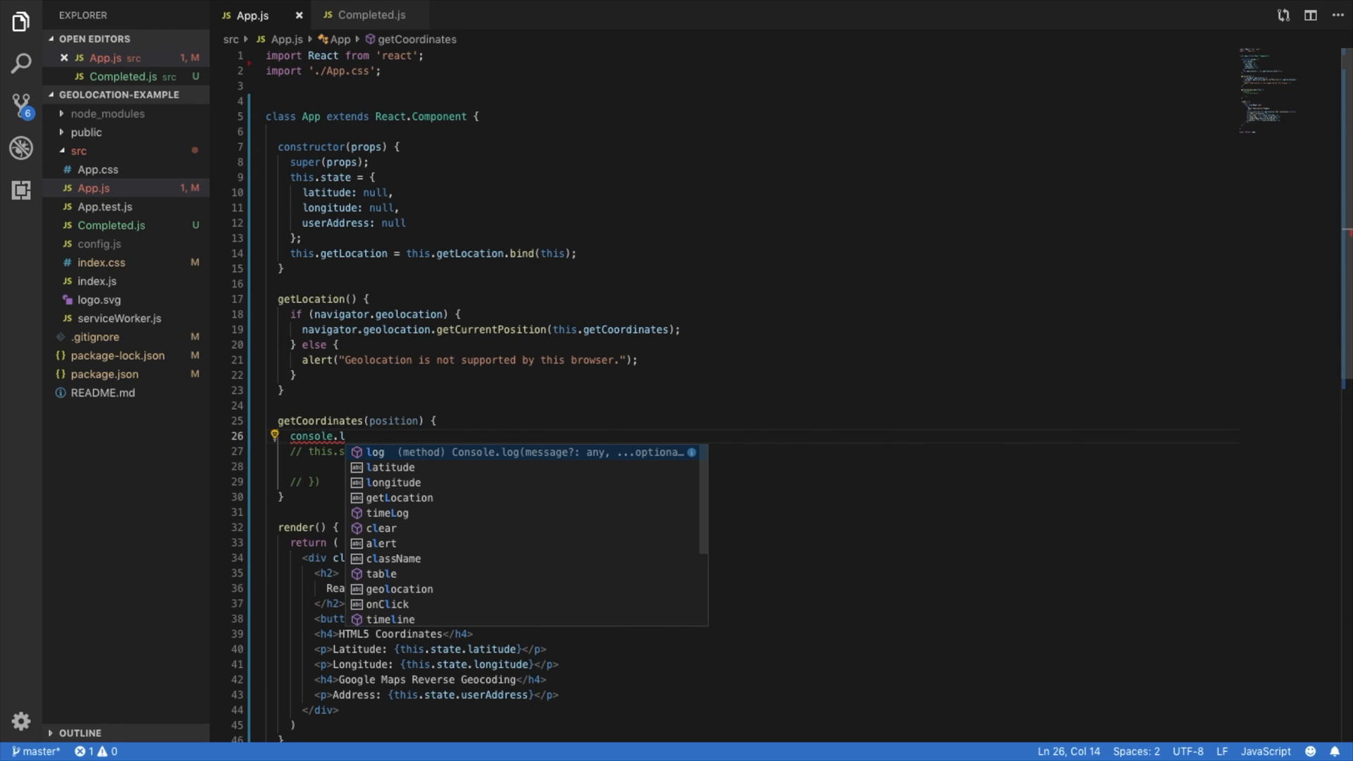
type("log")
type("(pos")
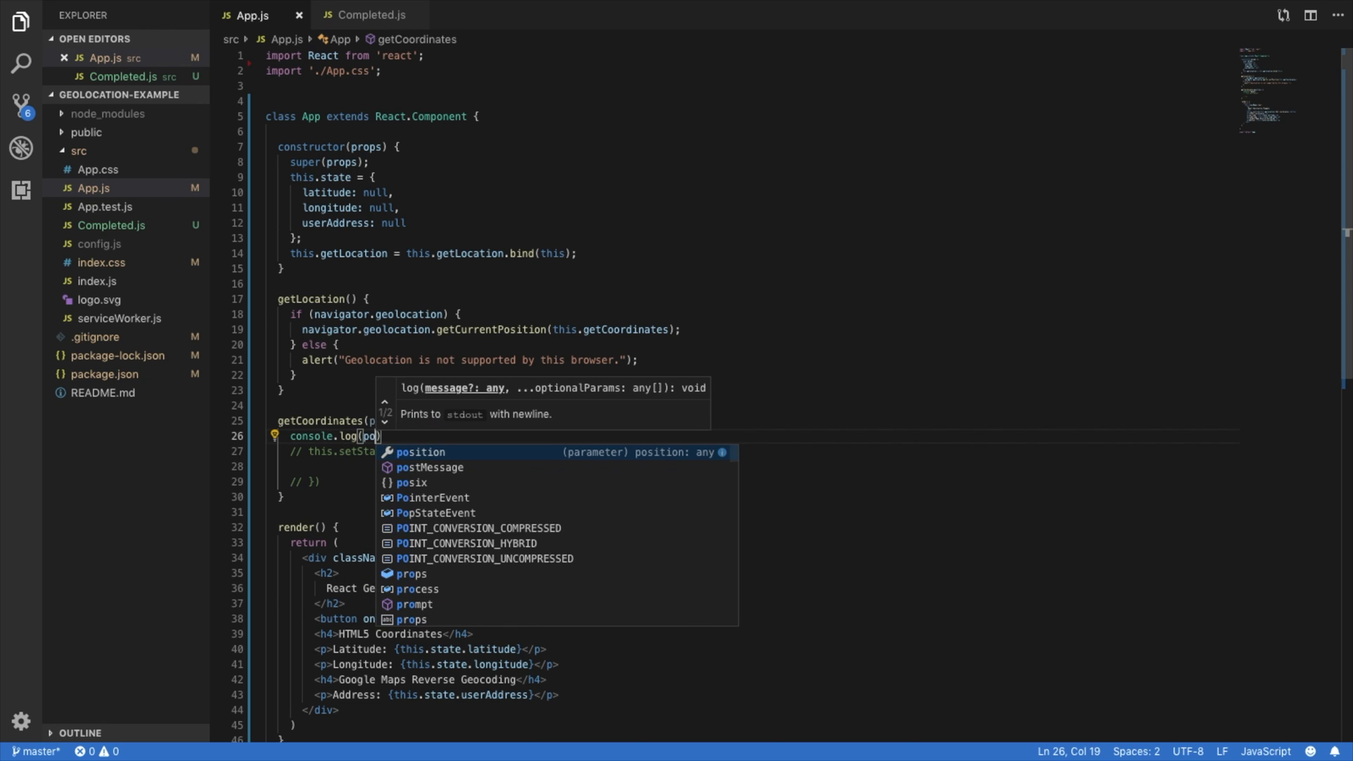
key("Tab")
key("ctrl+s")
key("alt+Tab")
key("ctrl+shift+j")
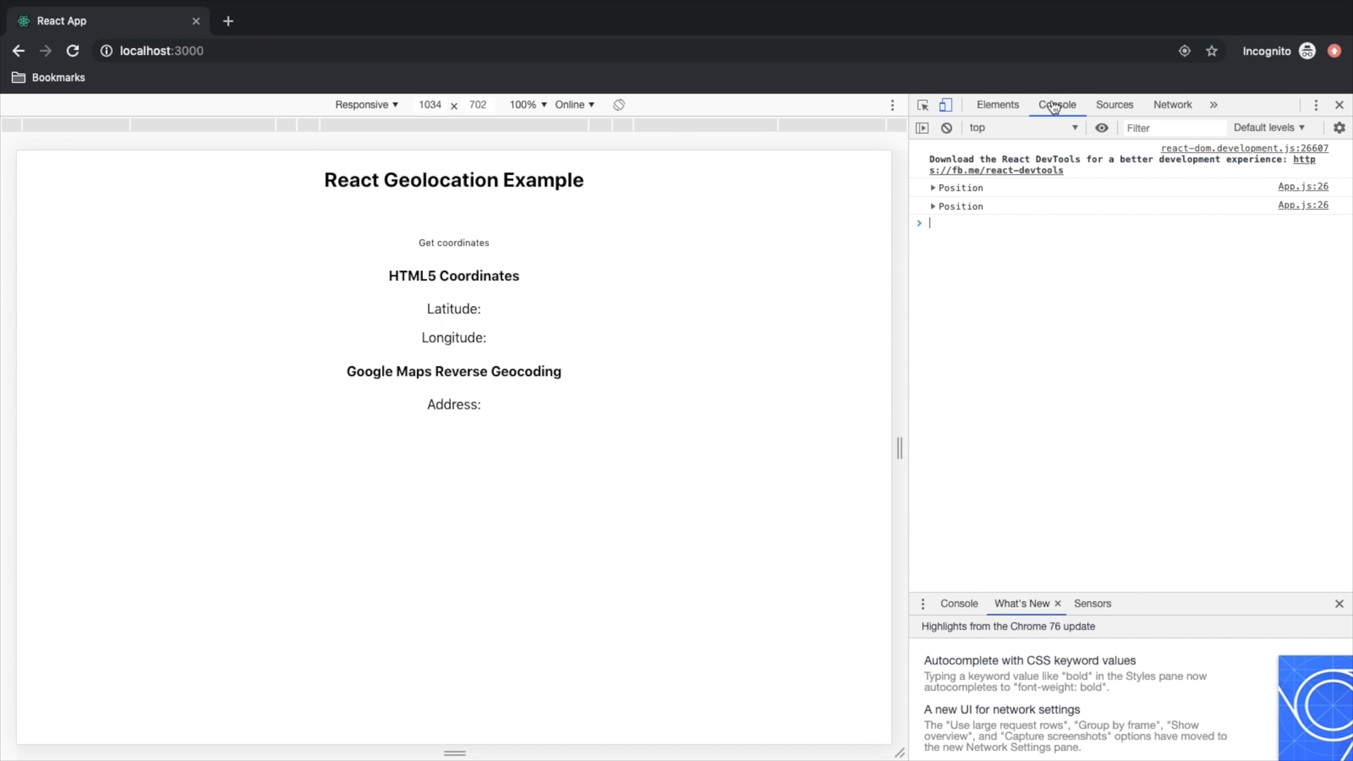
left_click(934, 206)
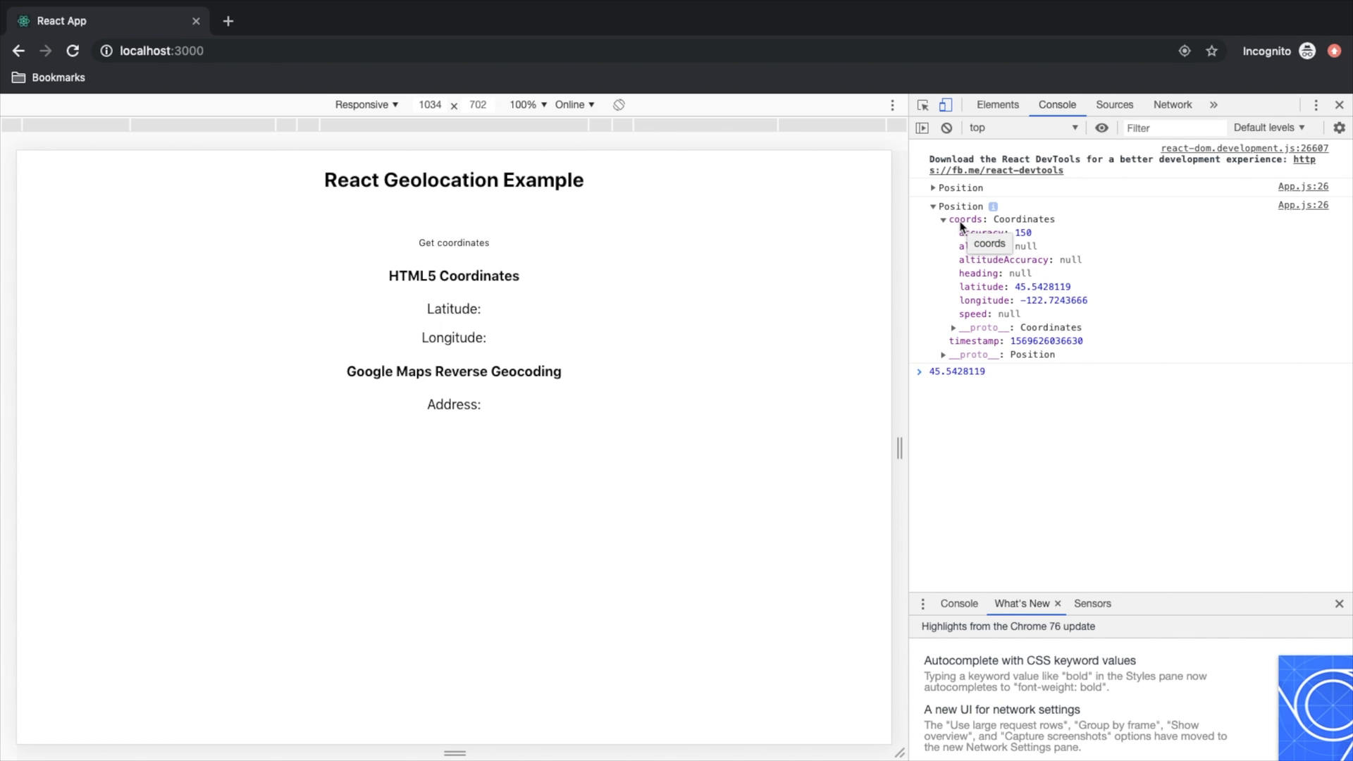
left_click(960, 223)
left_click(960, 230)
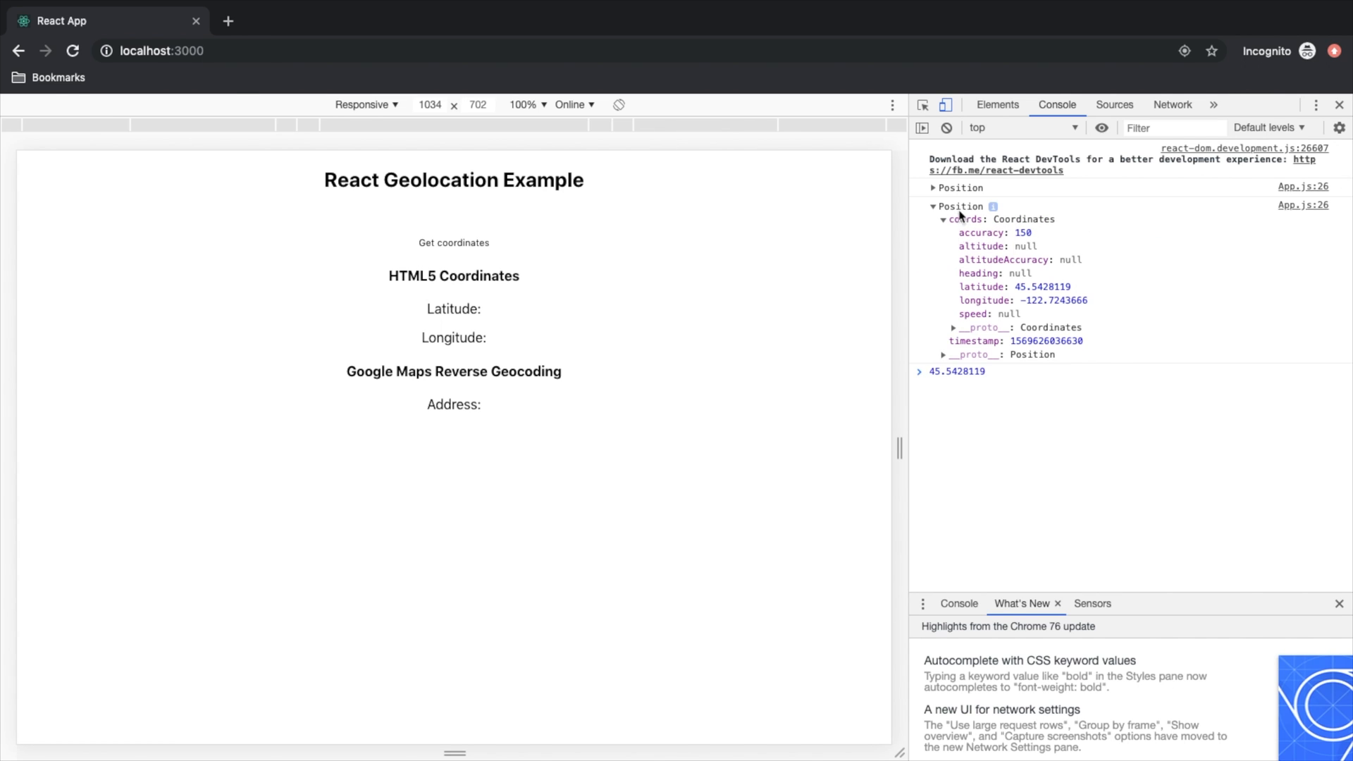
key("alt+Tab")
type(".coords")
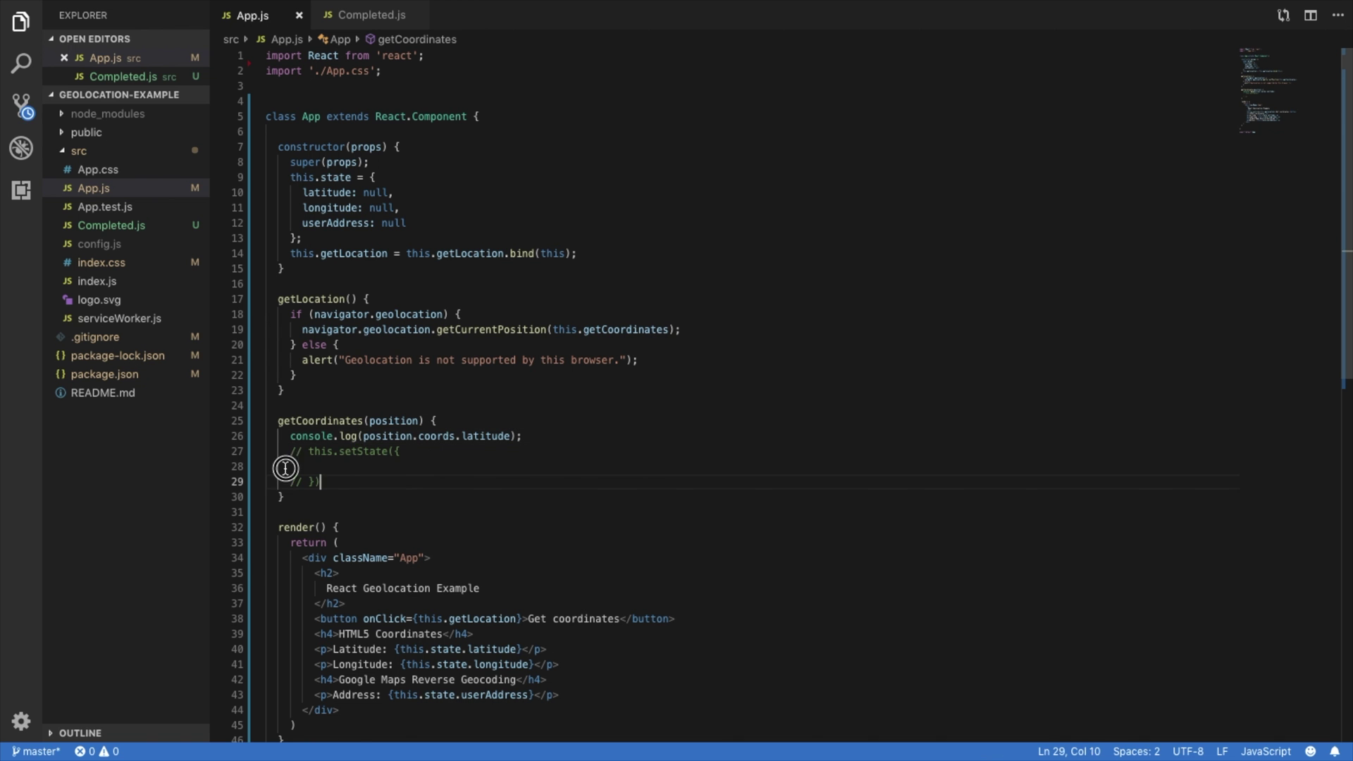
Step: Uncomment setState and set latitude: position.coords.latitude
left_click_drag(308, 481, 214, 452)
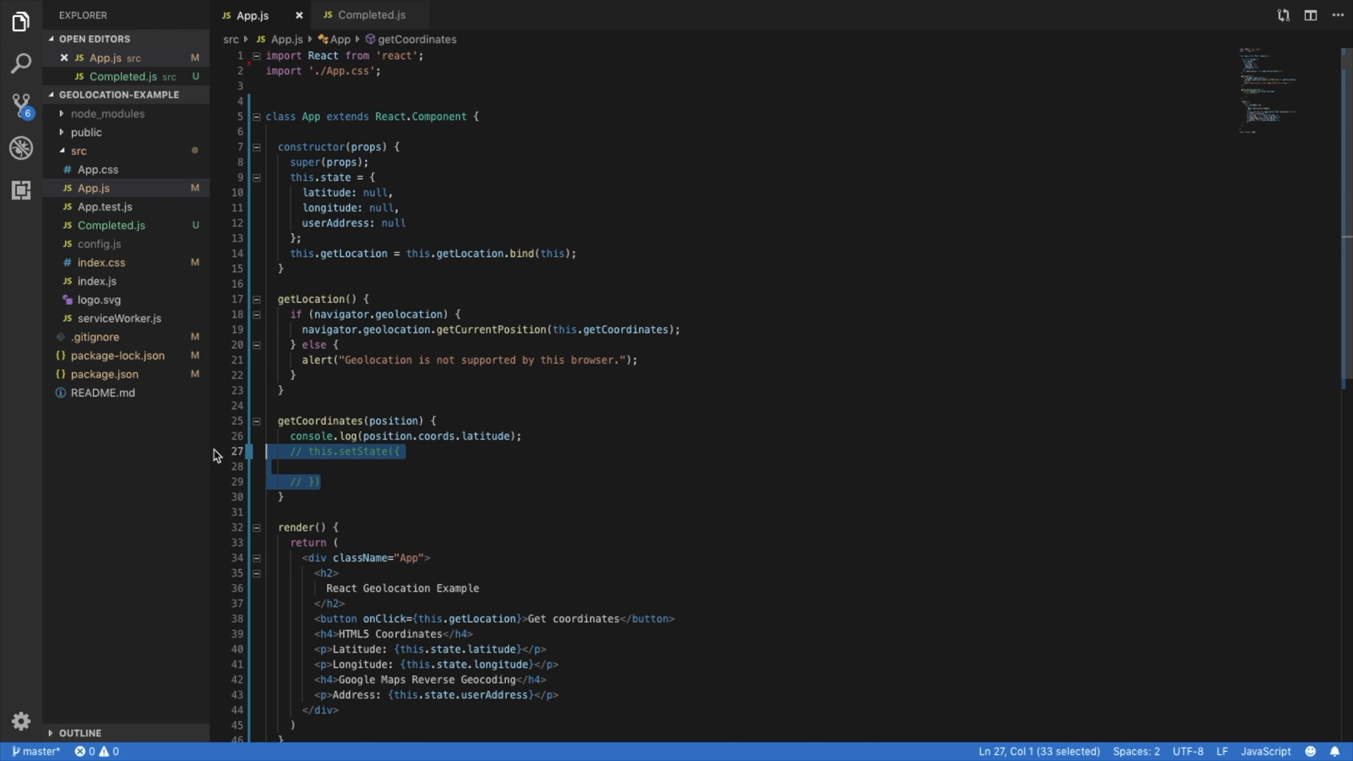
key("ctrl+slash")
left_click(335, 470)
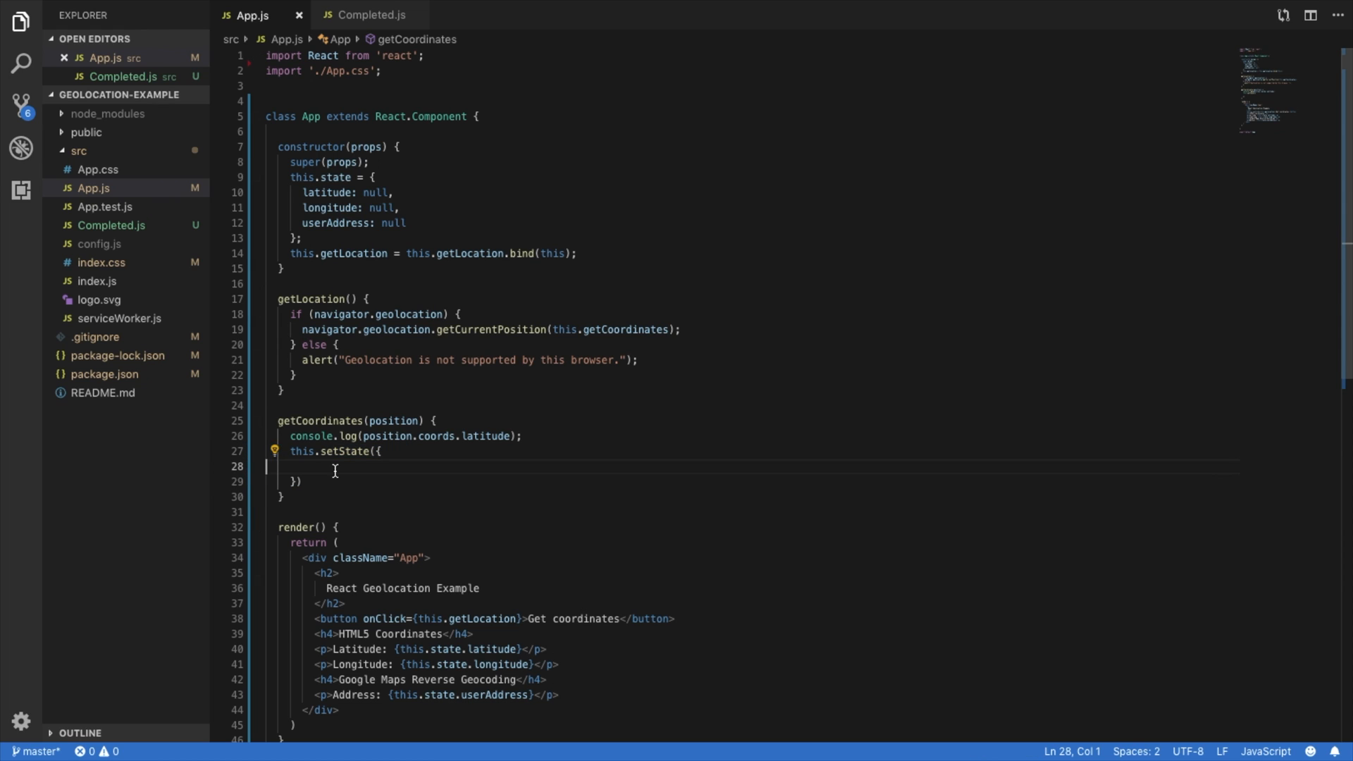
type("lat")
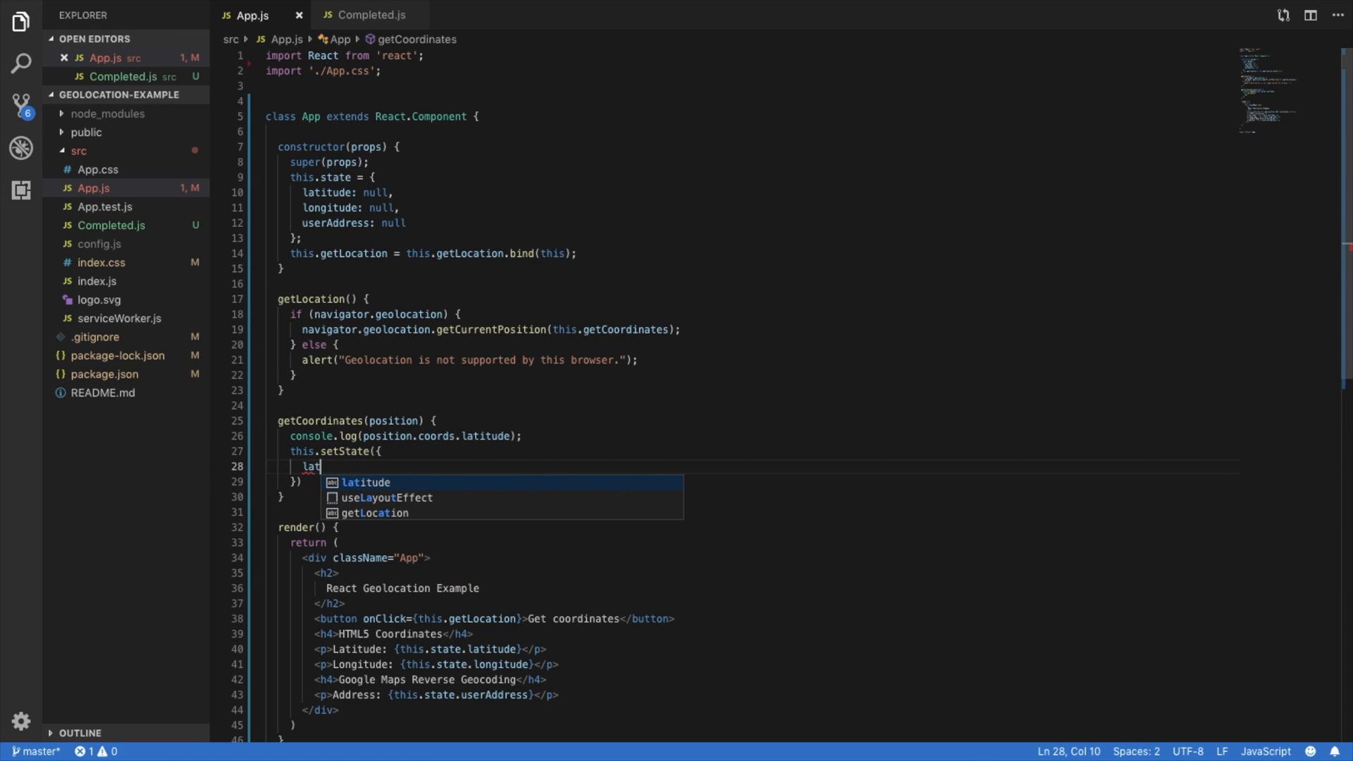
type("itude:")
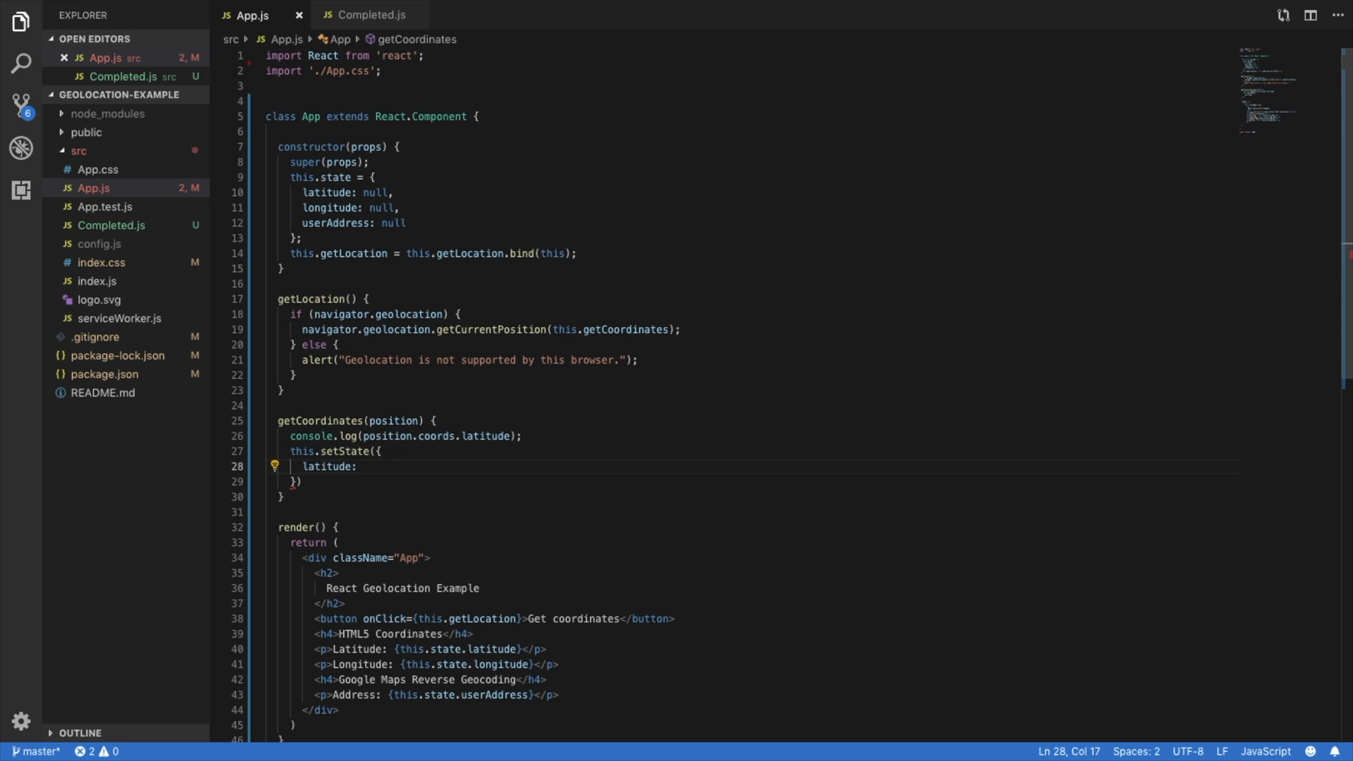
left_click_drag(515, 436, 363, 438)
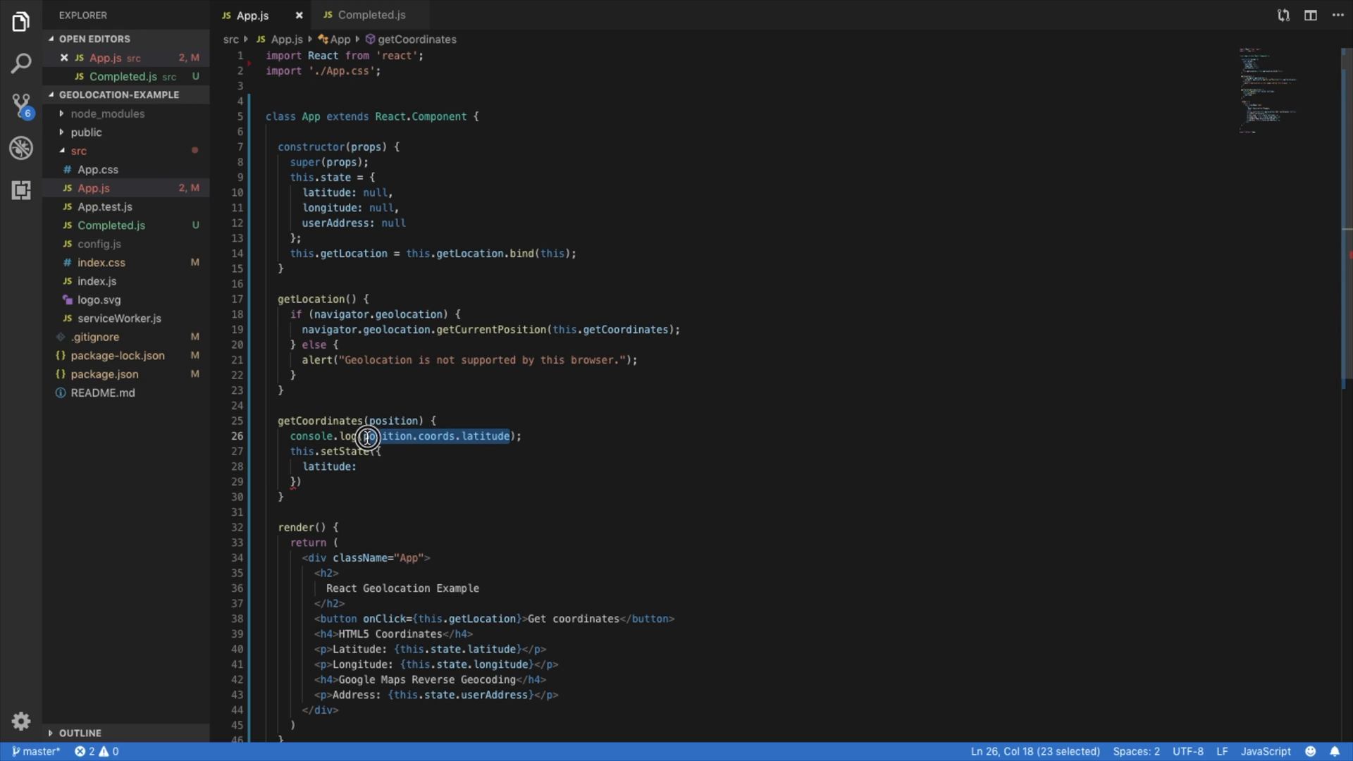
key("ctrl+c")
left_click(382, 467)
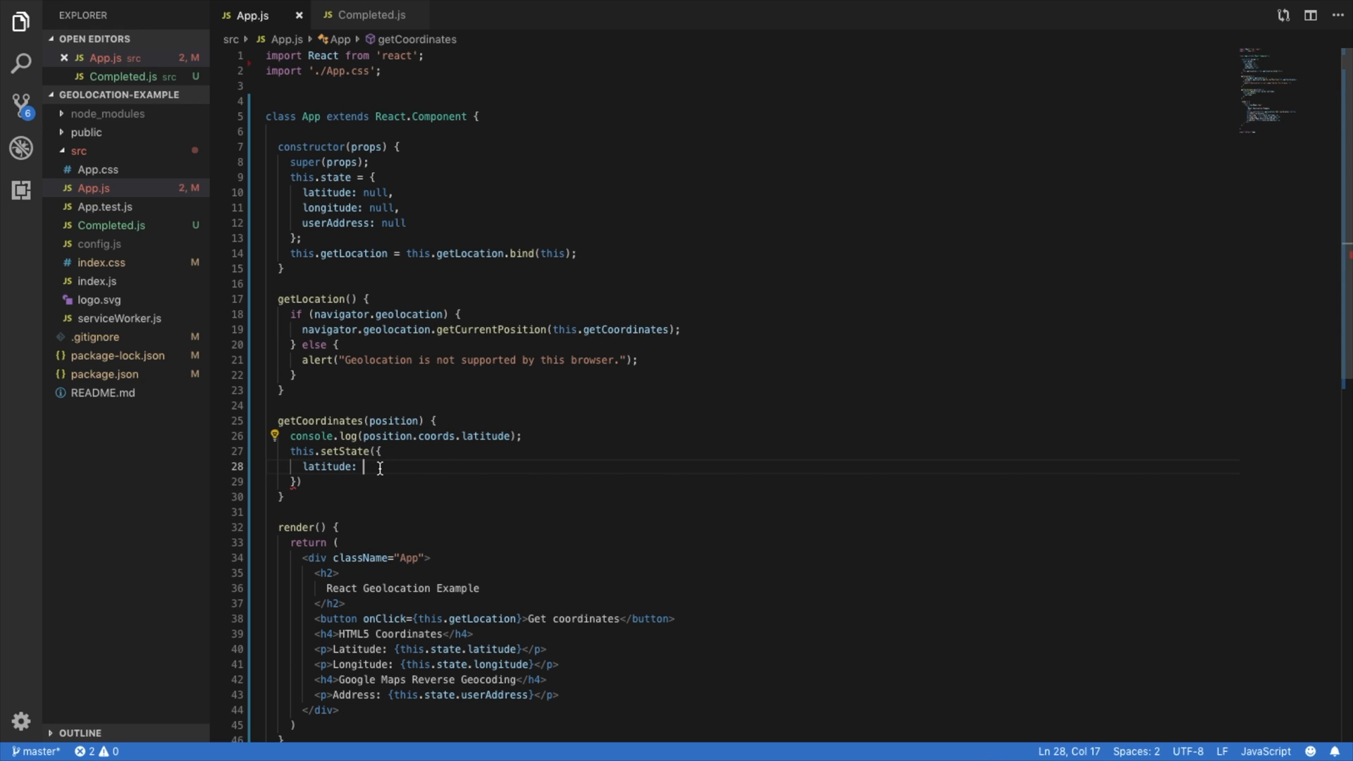
key("ctrl+v")
type(",")
Step: Add longitude: position.coords.longitude, delete the console.log line and check the rendered latitude/longitude expressions
key("Return")
type("long")
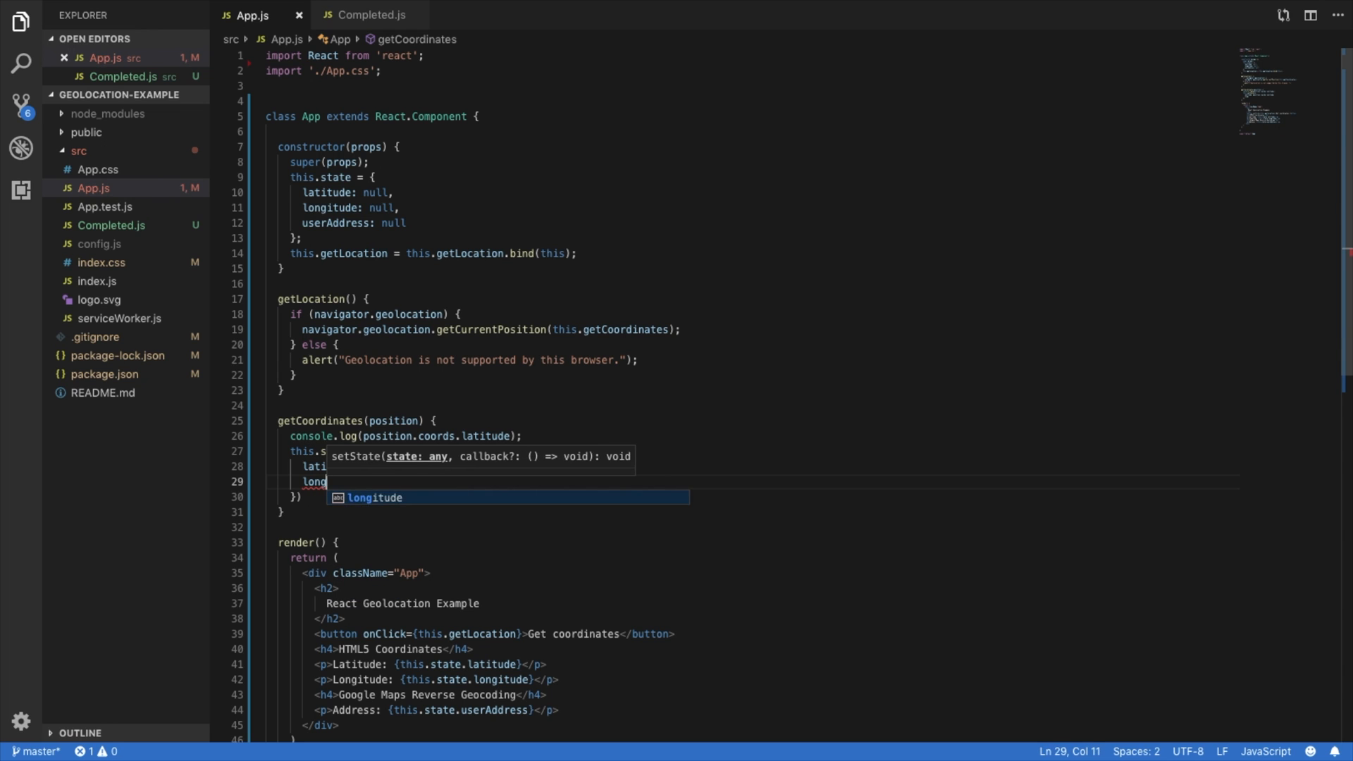
type("itude: posi")
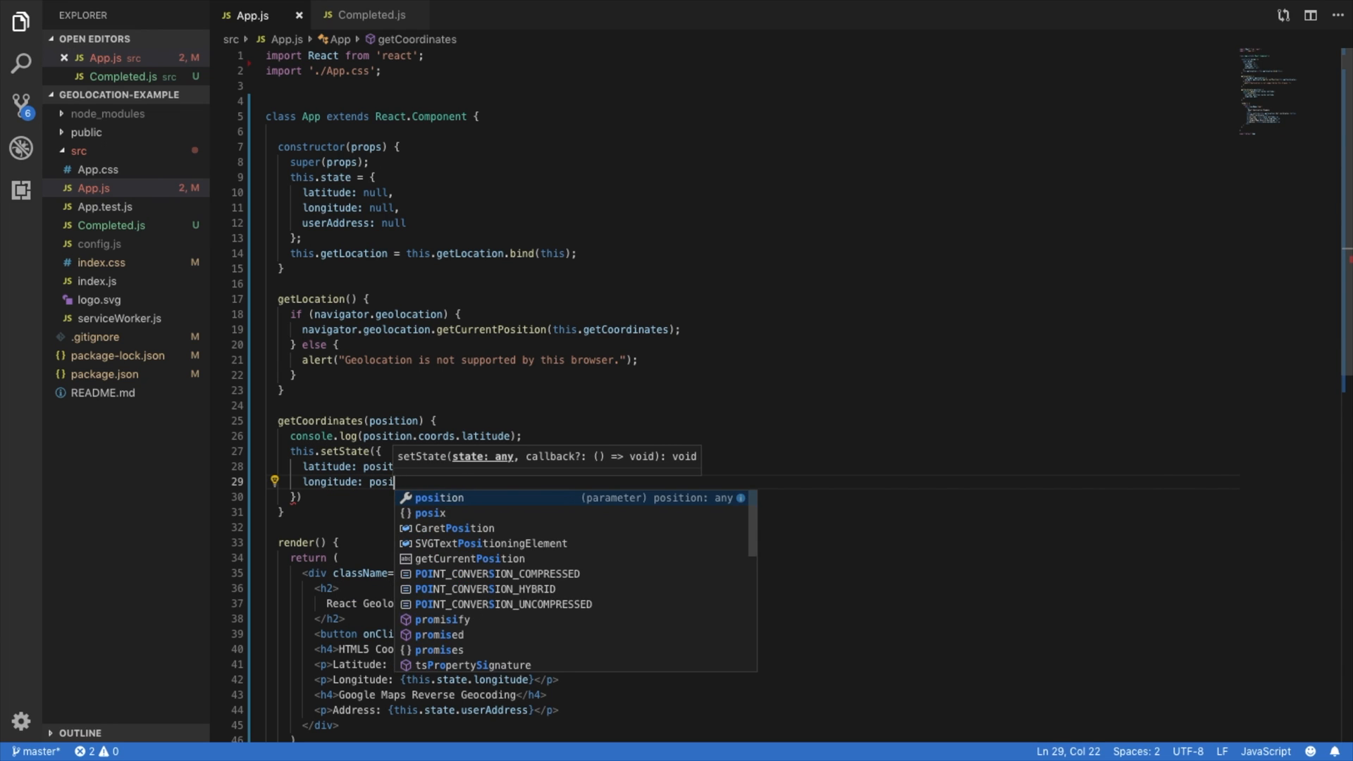
type("tion.coor")
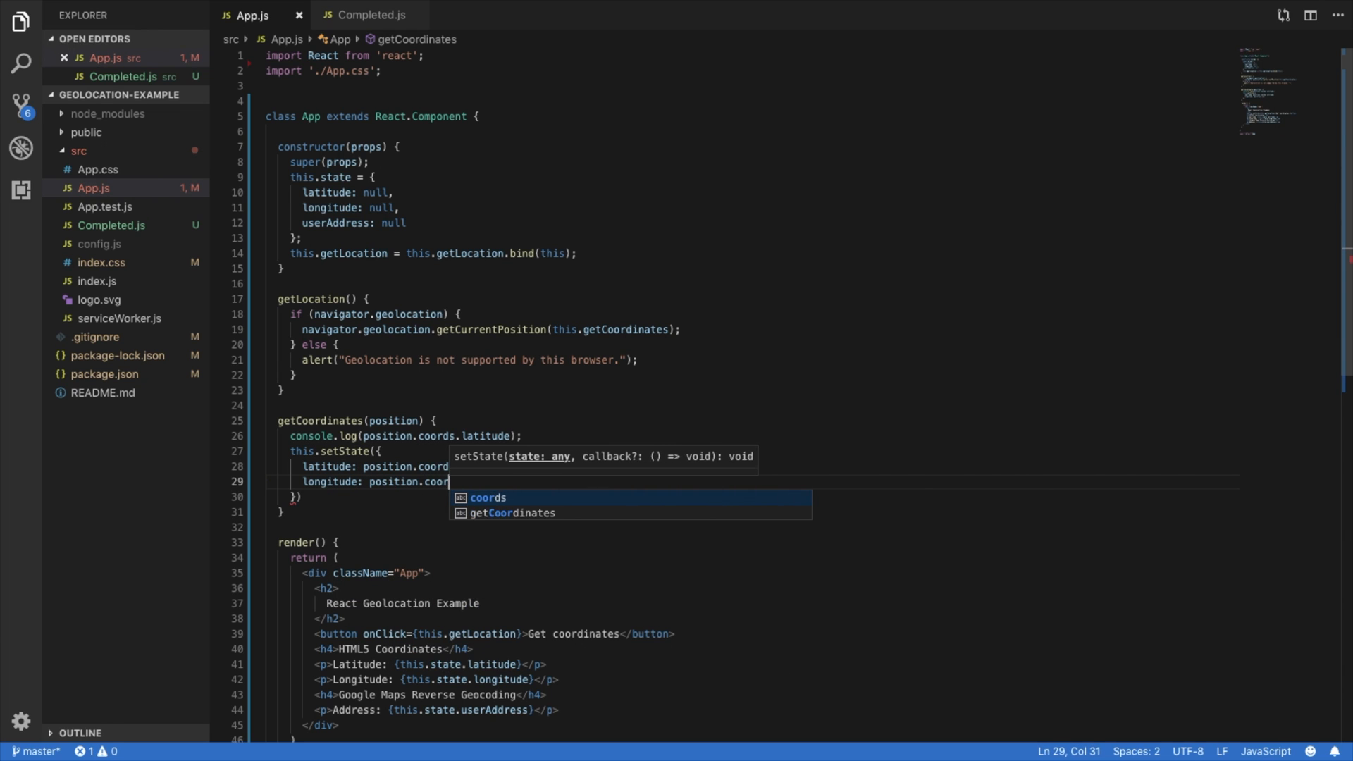
type("ds.l")
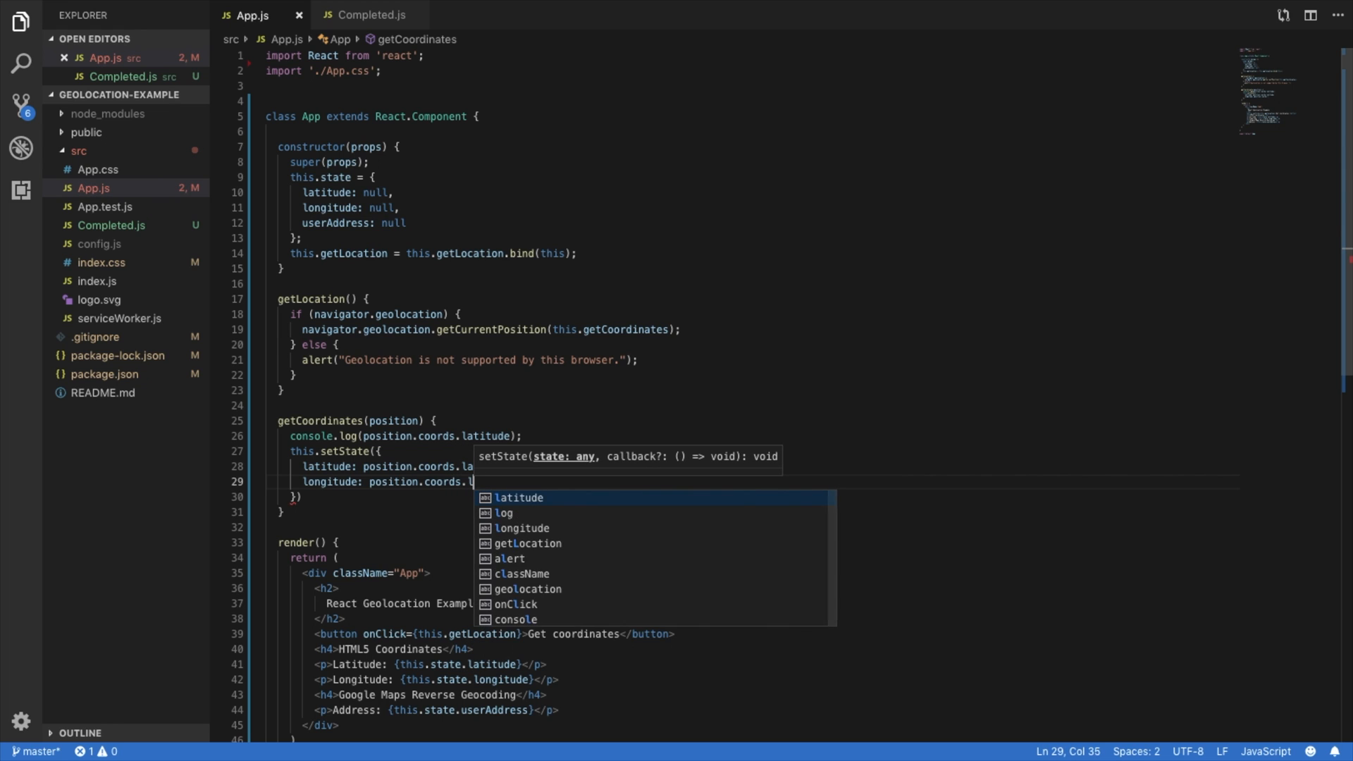
type("o")
type("c")
key("BackSpace")
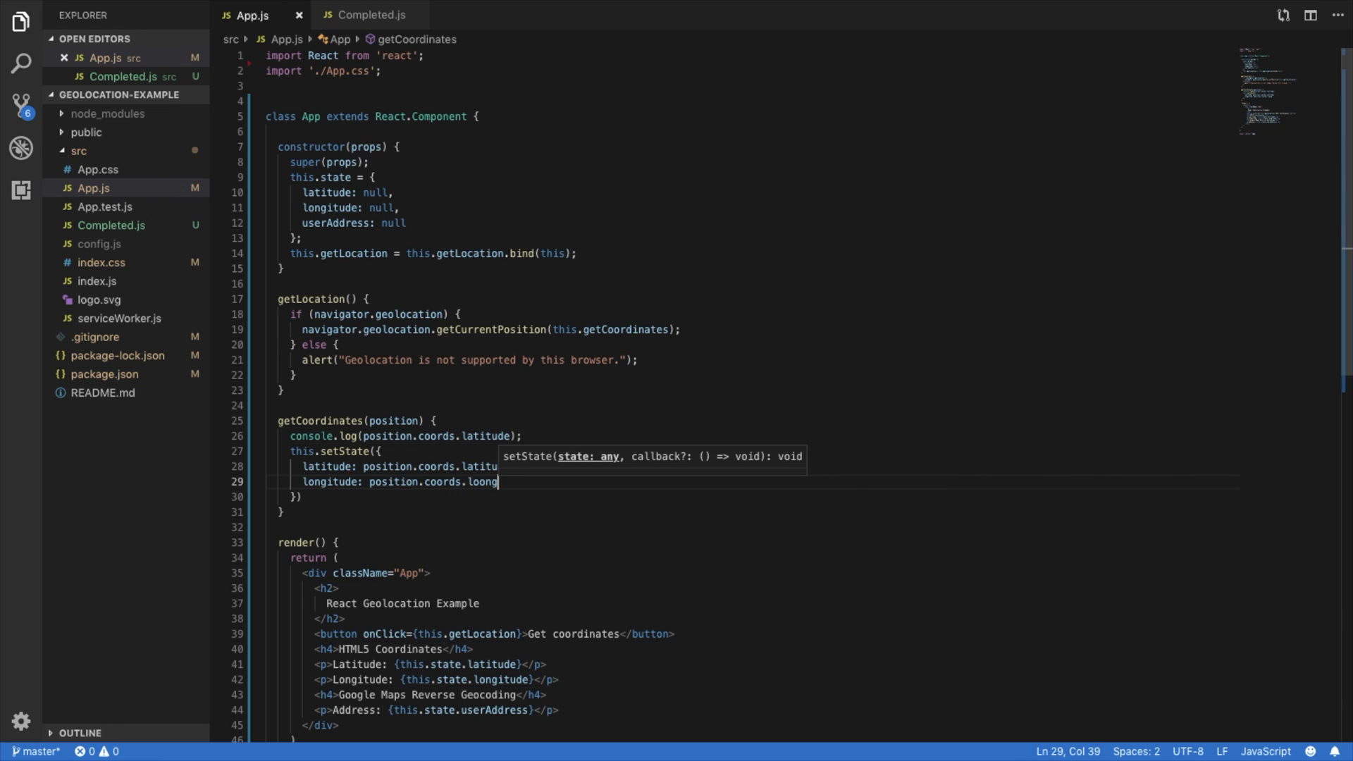
type("ng")
key("Tab")
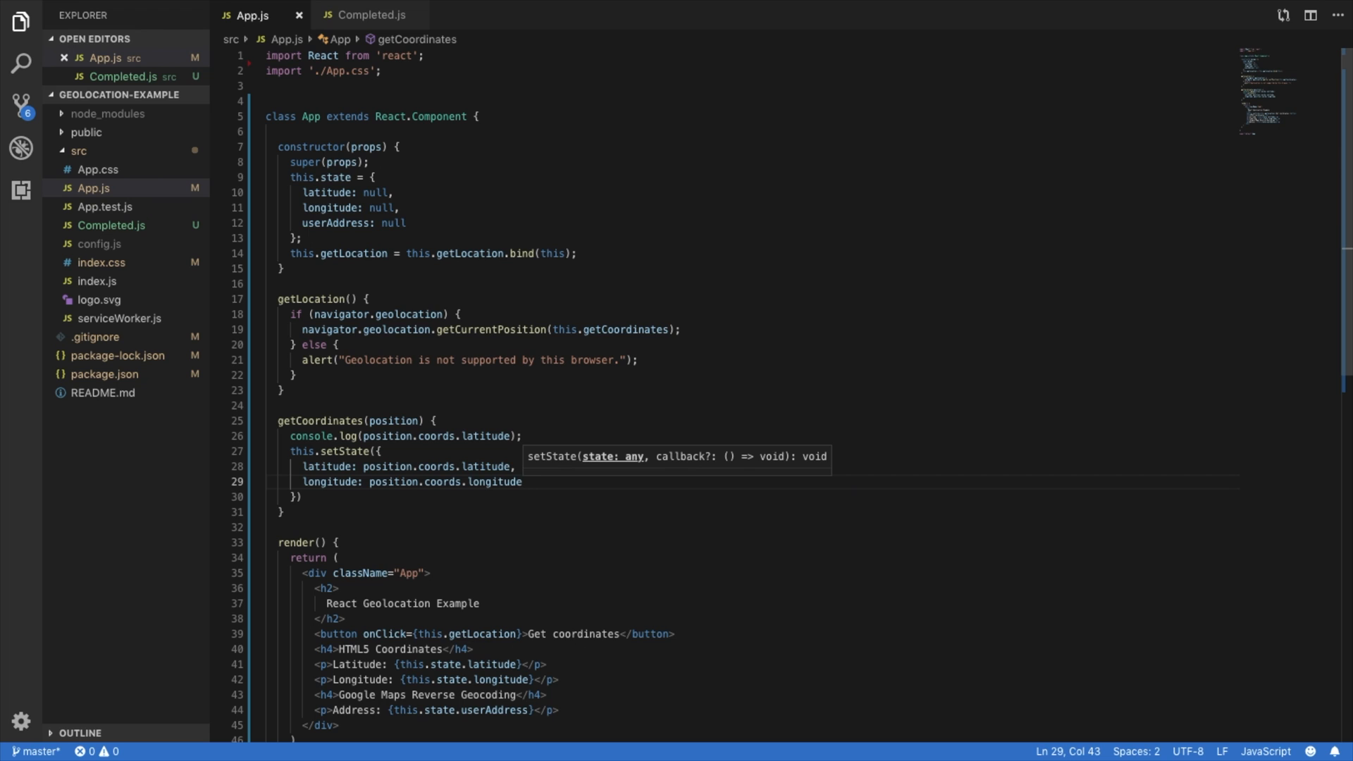
scroll(554, 506, "down", 3)
scroll(555, 507, "down", 1)
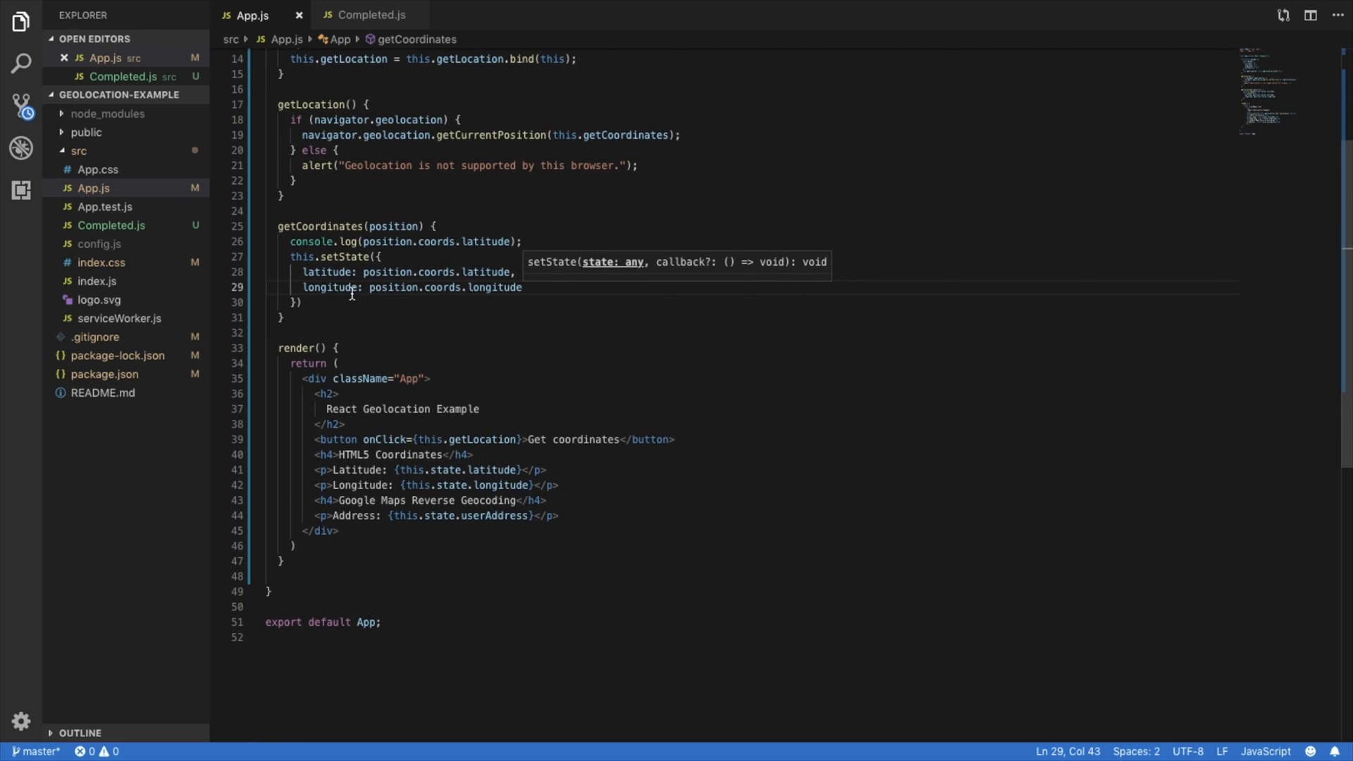
triple_click(382, 242)
key("BackSpace")
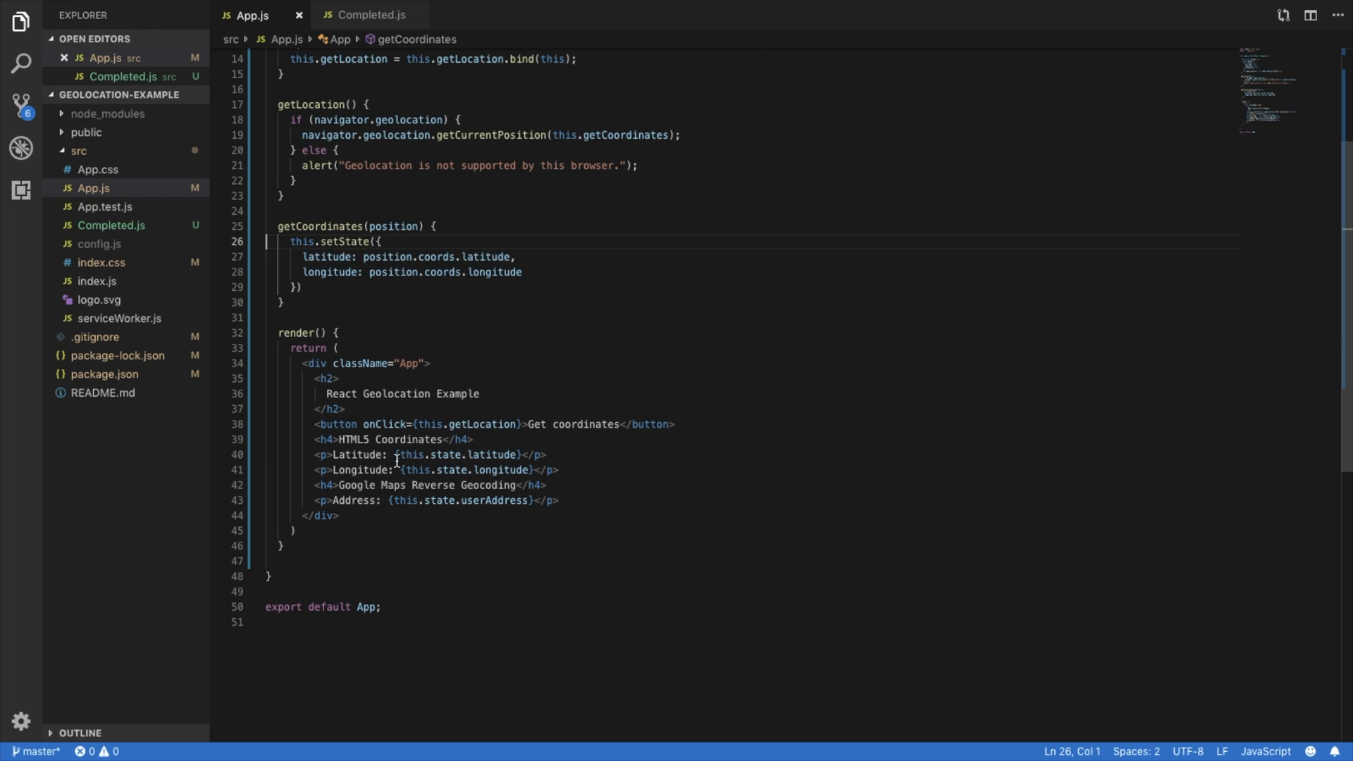
left_click_drag(395, 455, 523, 455)
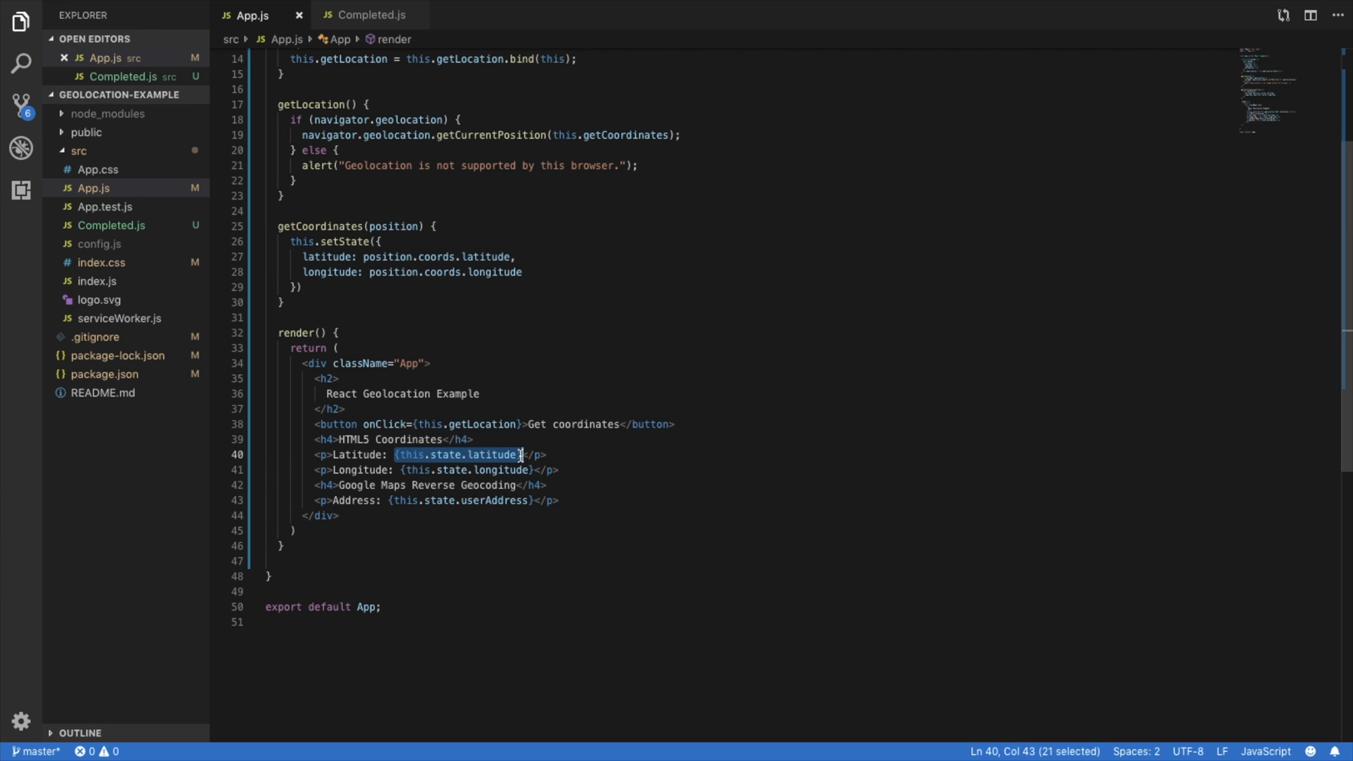
left_click_drag(402, 469, 533, 470)
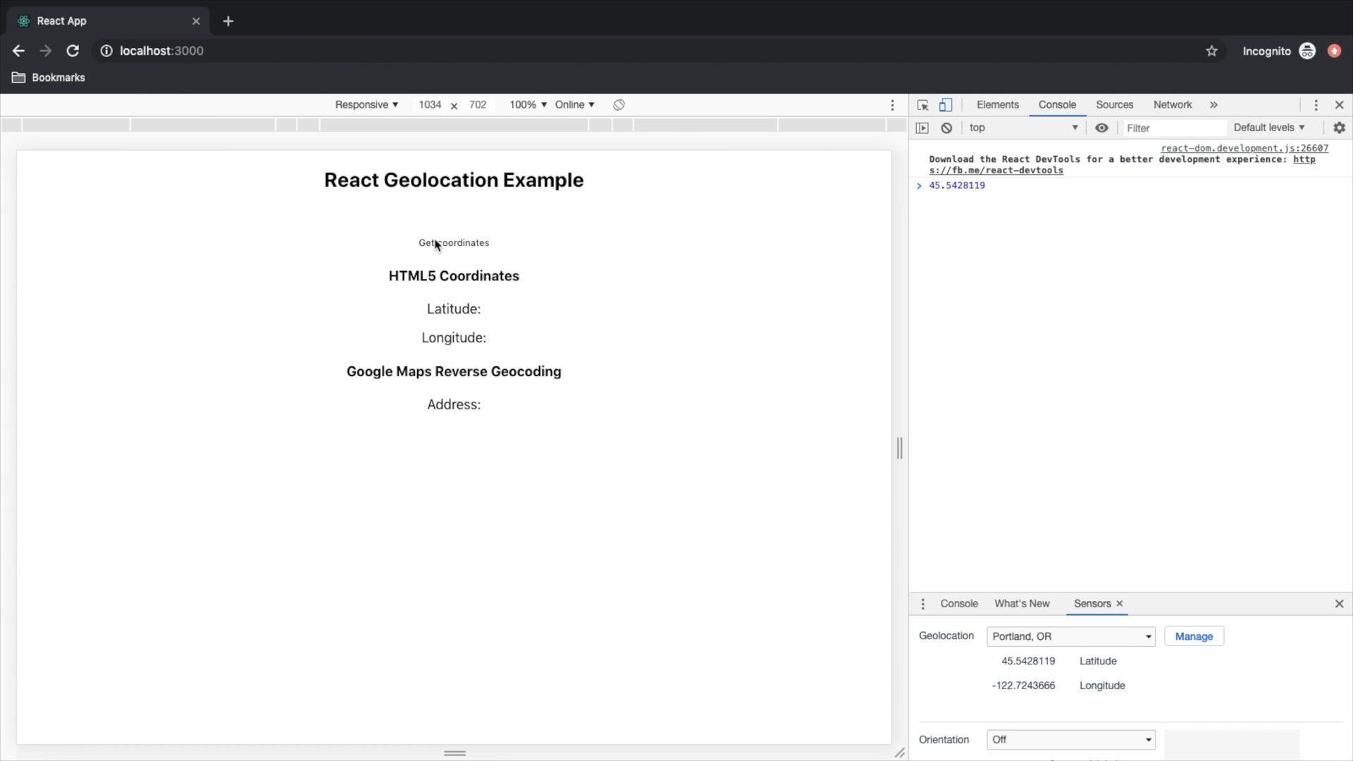
Step: Add this.getCoordinates = this.getCoordinates.bind(this); to the constructor so setState works
left_click(444, 243)
key("alt+Tab")
type("th")
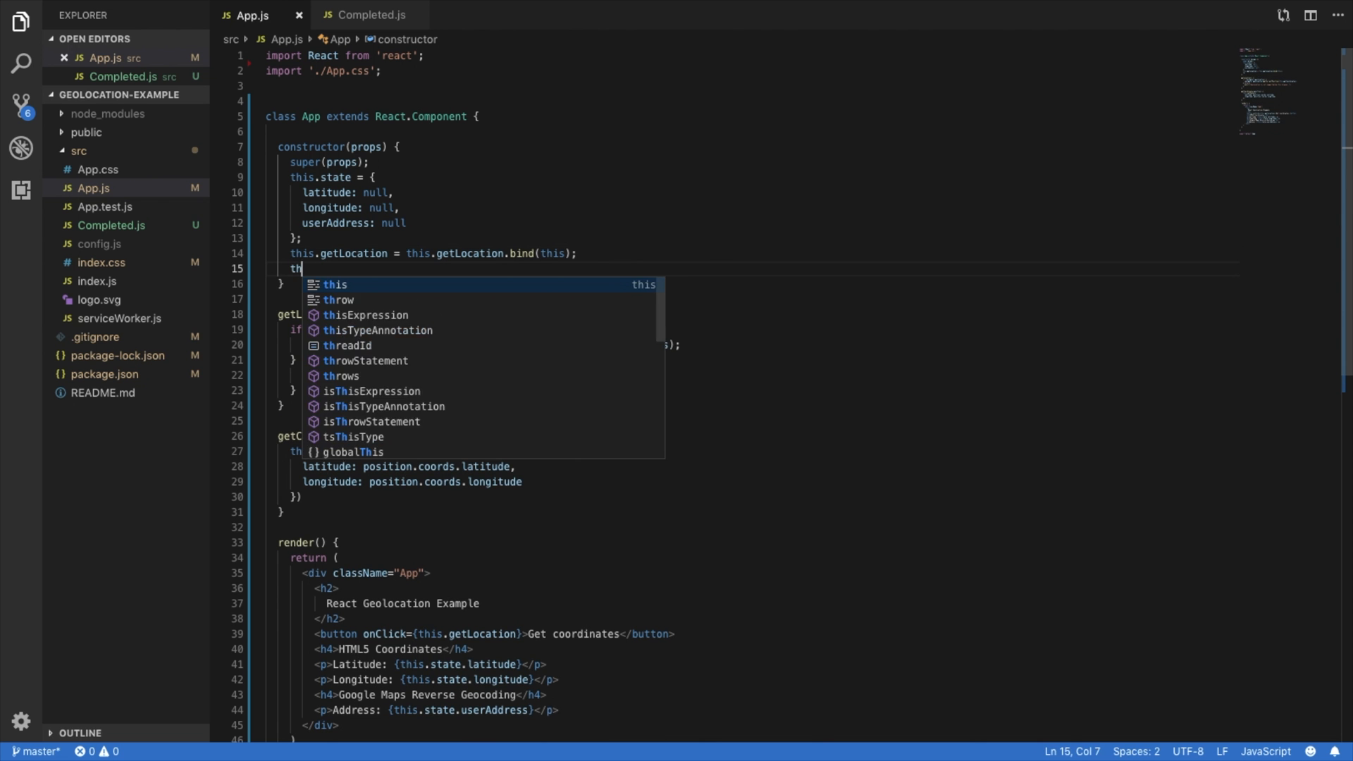
type("is.get")
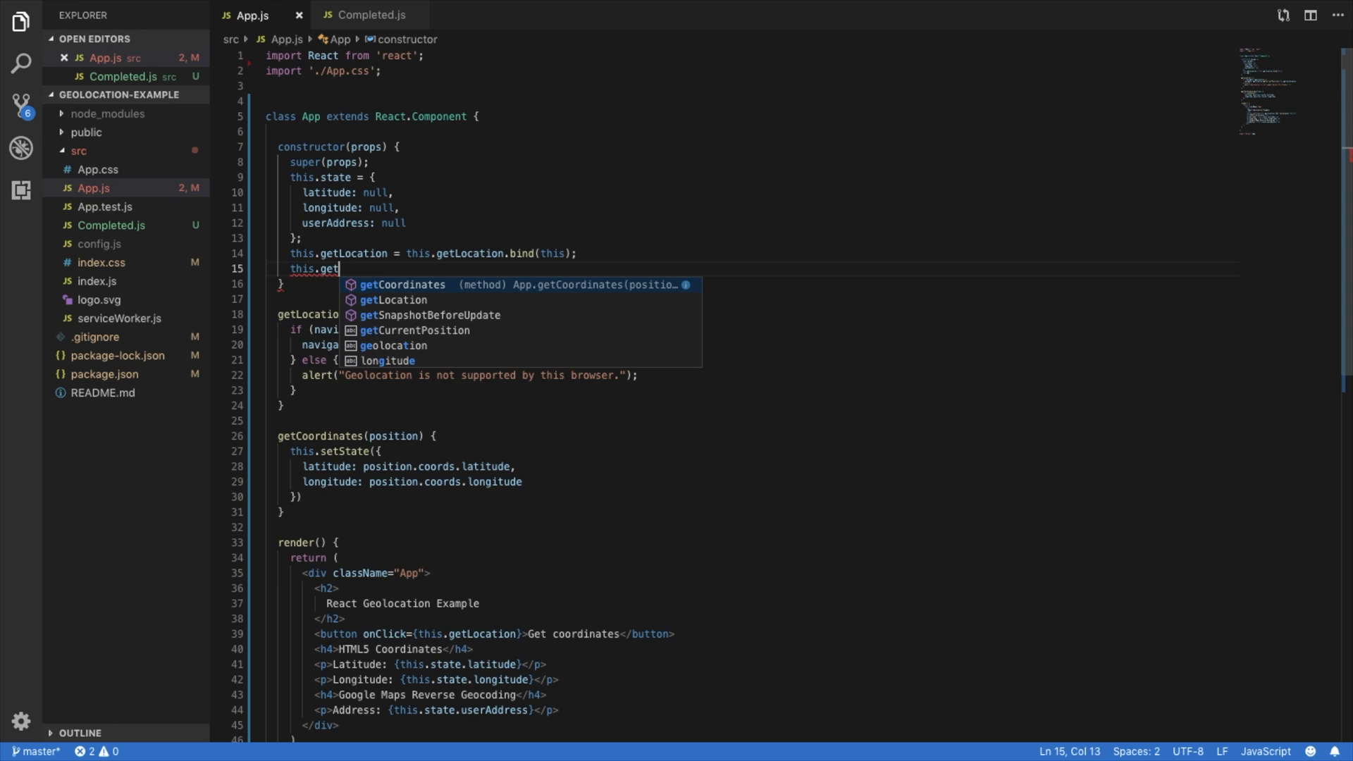
key("Tab")
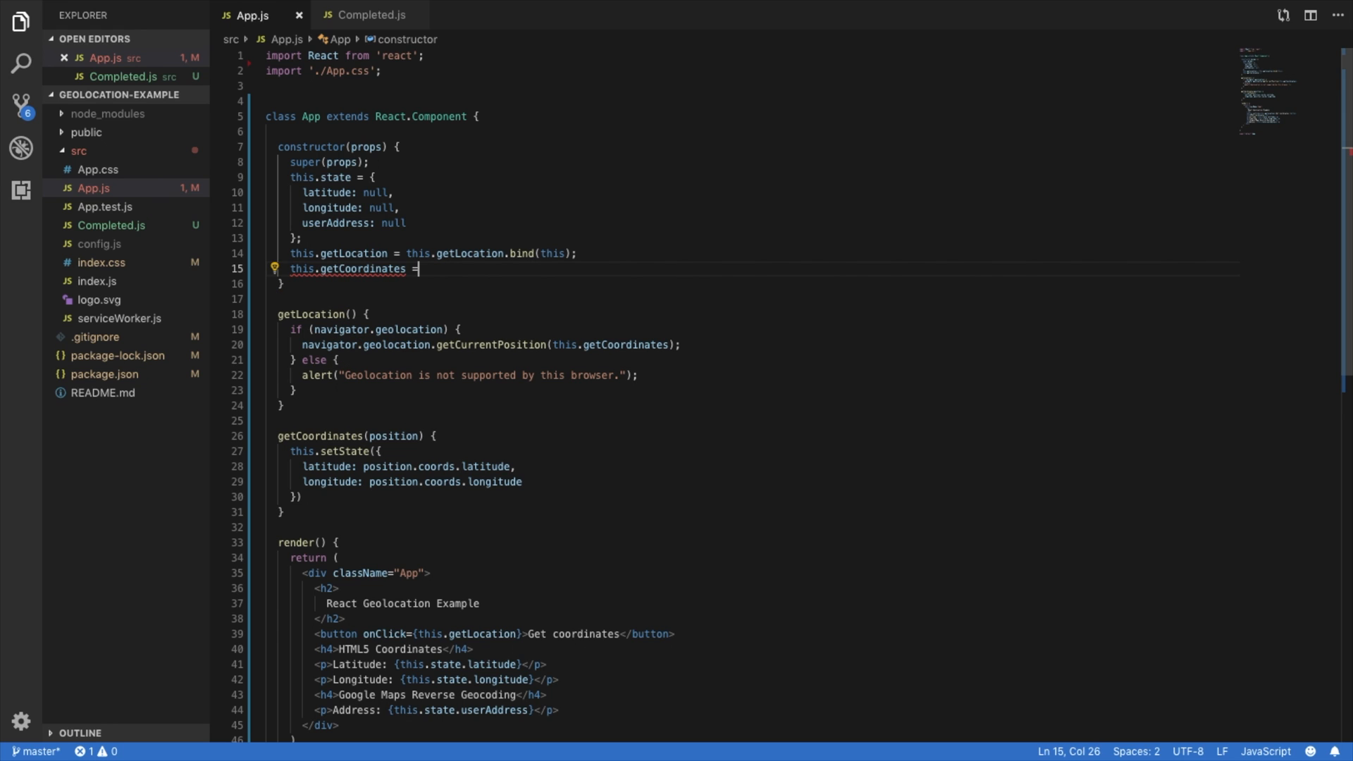
type("this")
key("Escape")
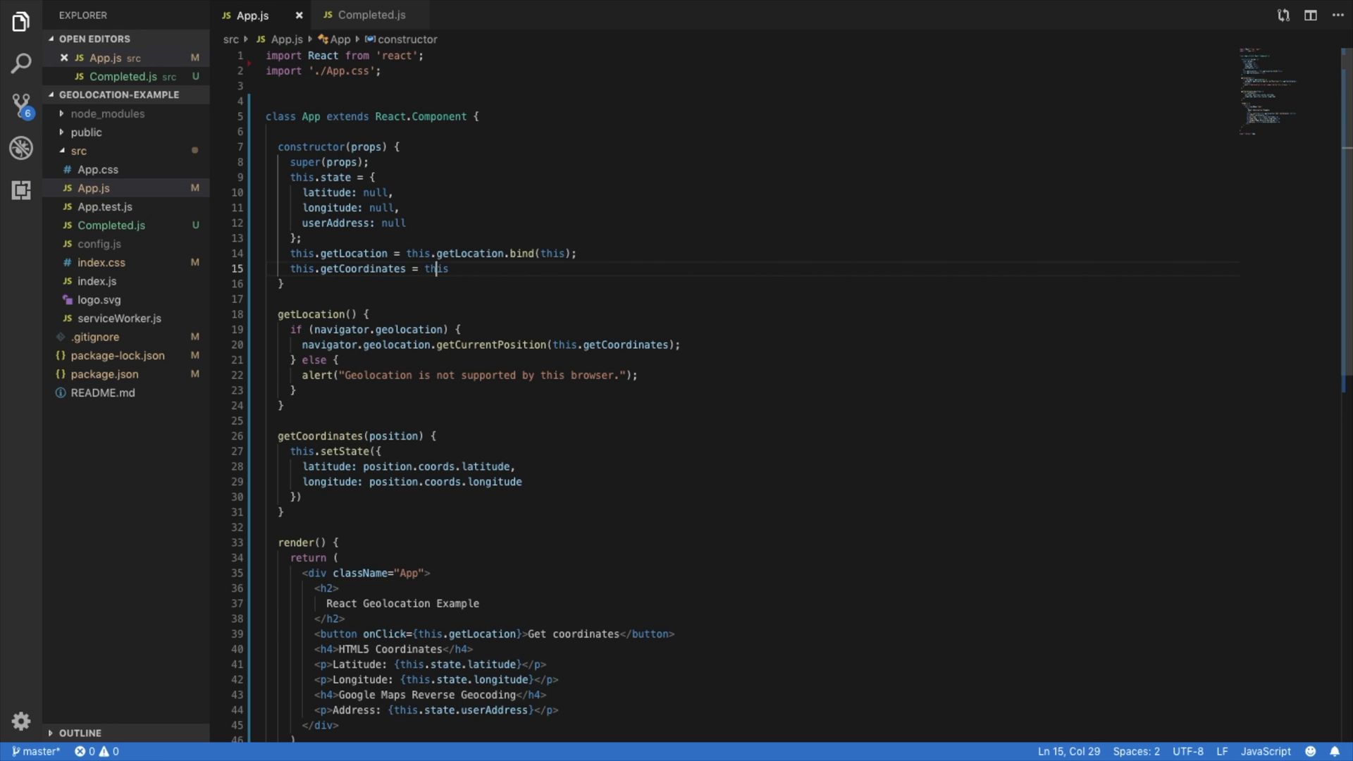
type(".")
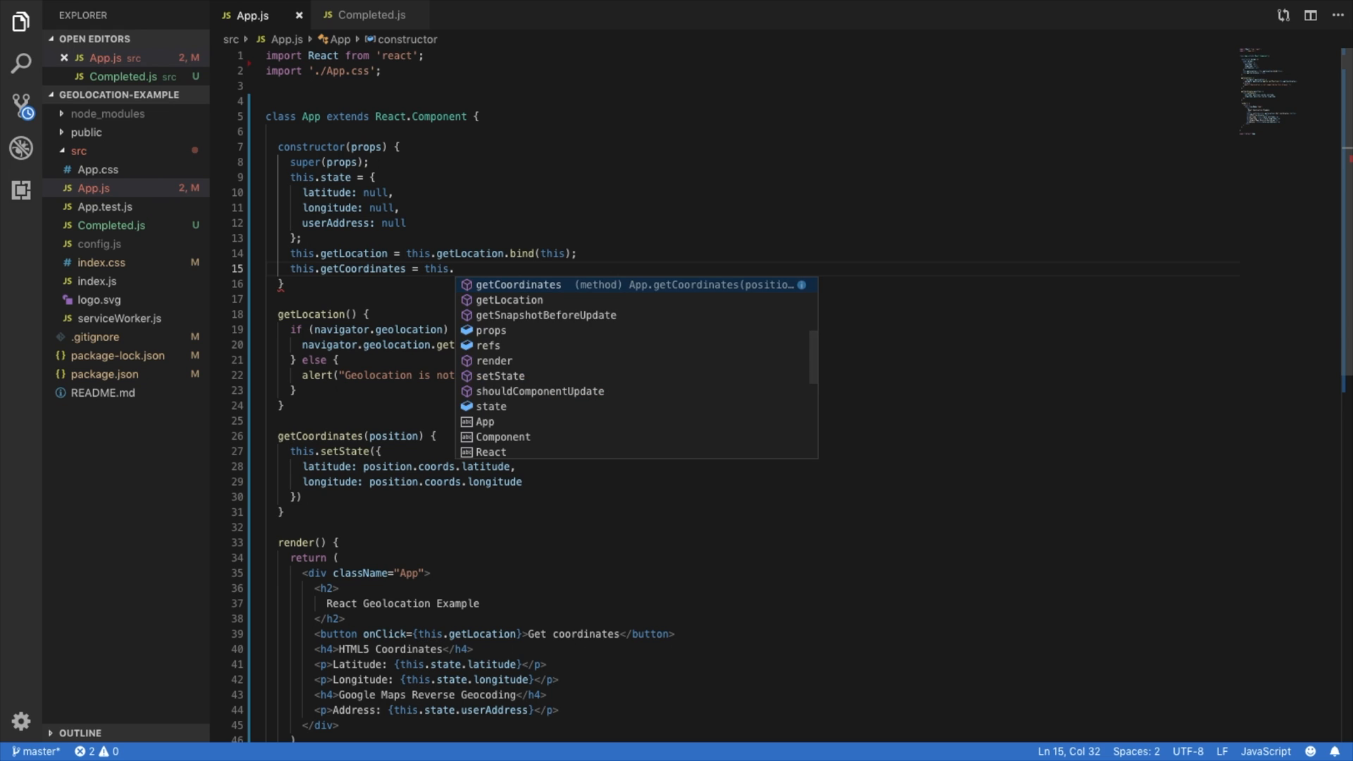
type("get")
key("Tab")
type(".")
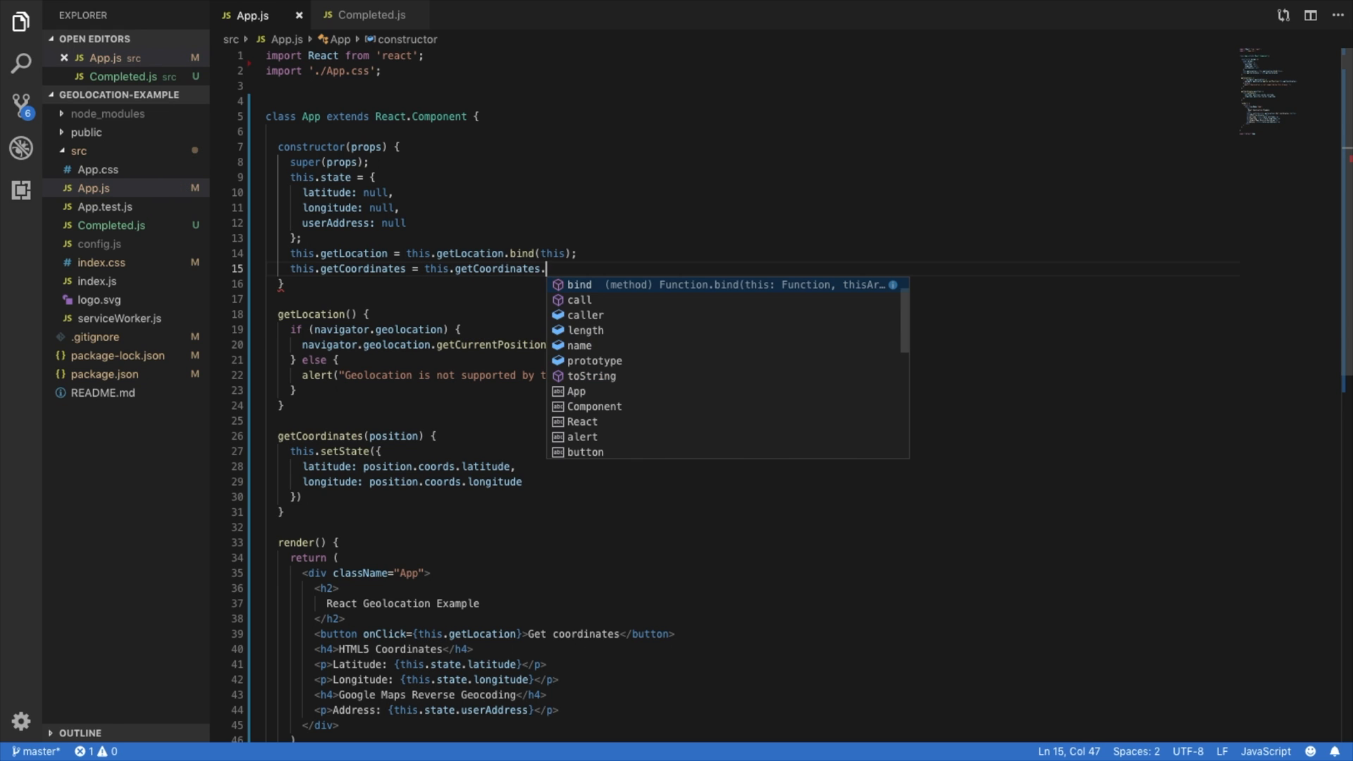
type("bib")
key("Escape")
type("nd")
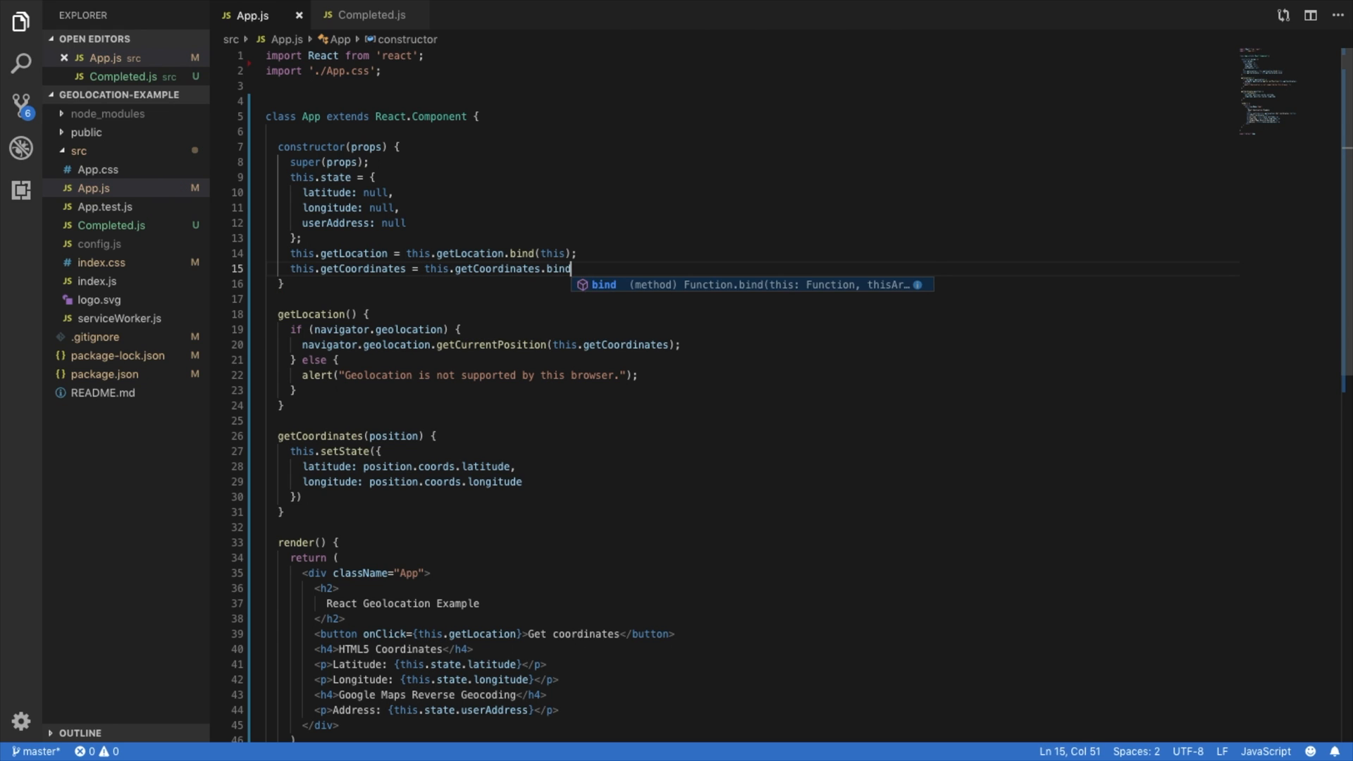
type("(this")
key("Escape")
type(");")
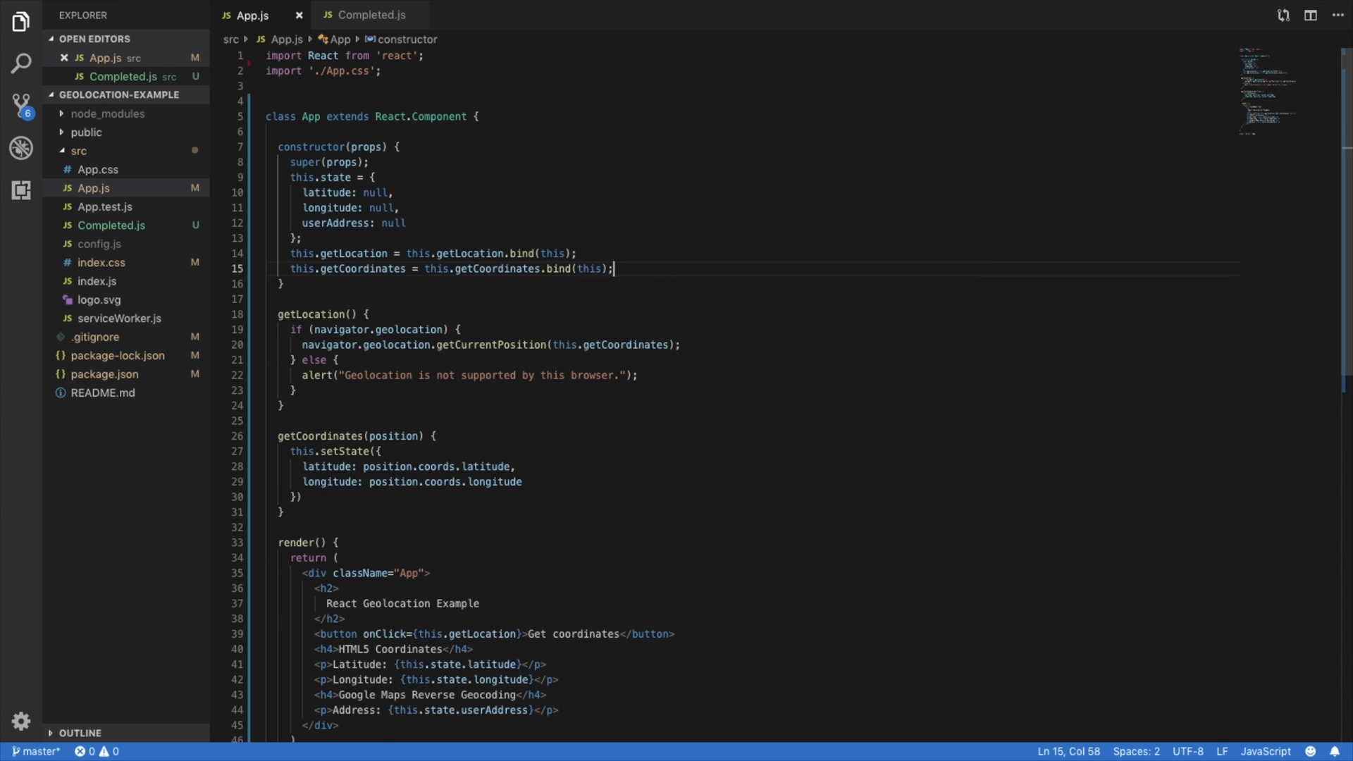
key("ctrl+Right")
key("ctrl+Right")
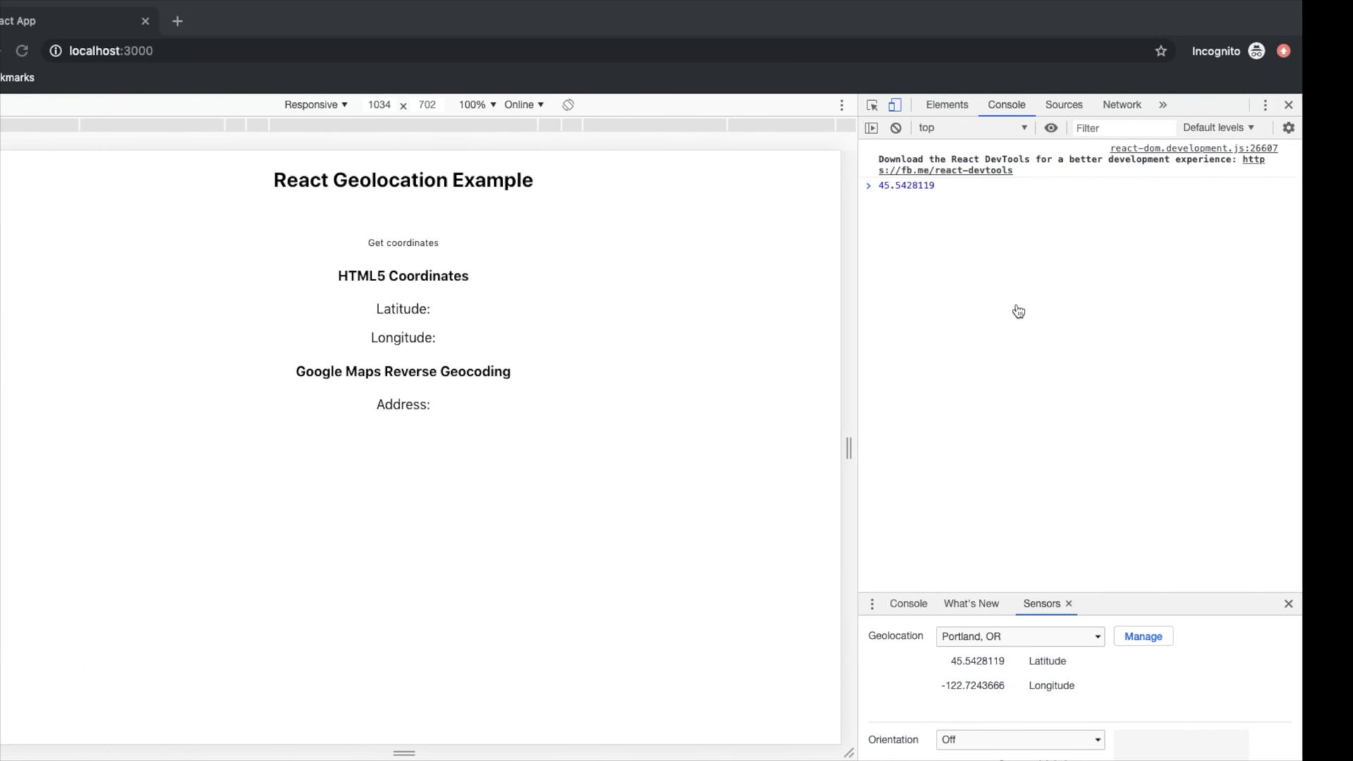
Step: Get coordinates in the app, showing Latitude 45.5428119 and Longitude -122.7243666, then return to getLocation in the editor
left_click(465, 250)
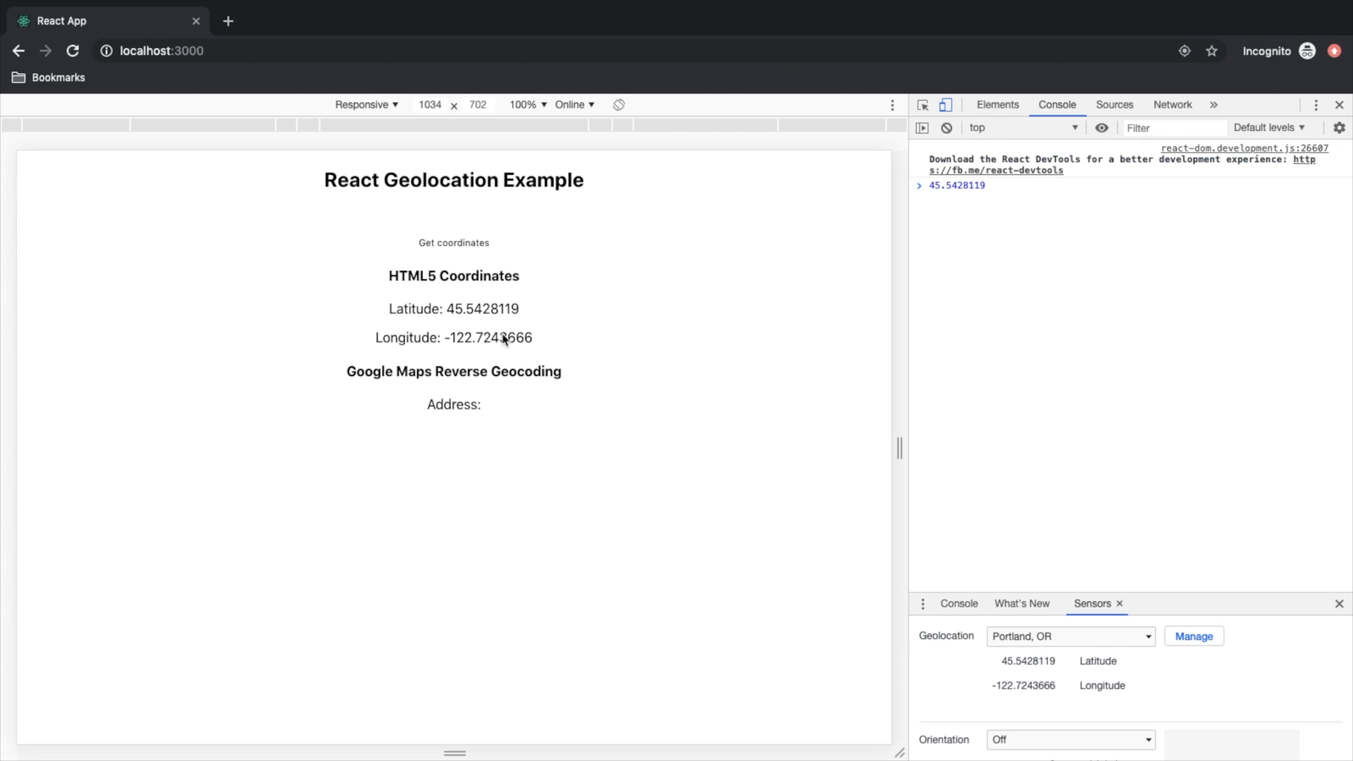
key("ctrl+Left")
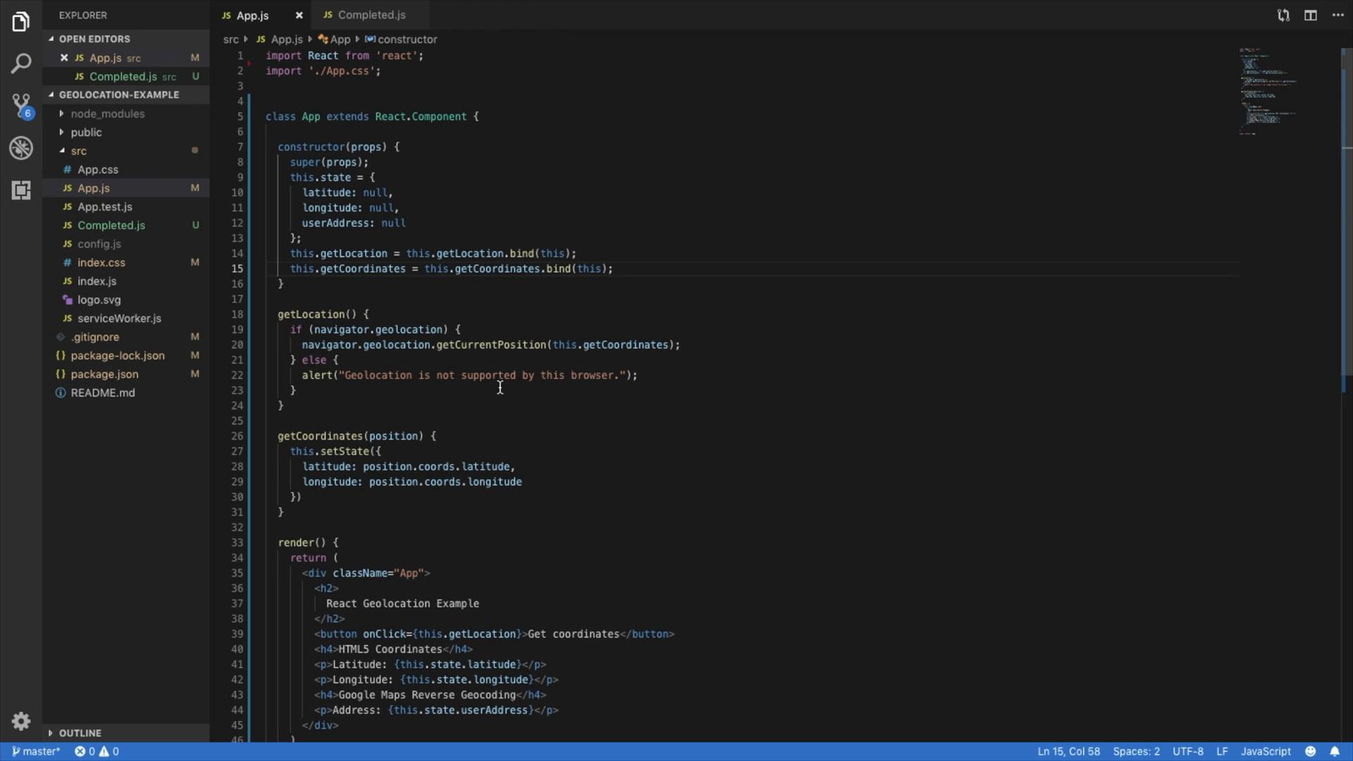
left_click(373, 392)
Step: Copy the W3Schools showError example code and return to the editor
key("ctrl+Left")
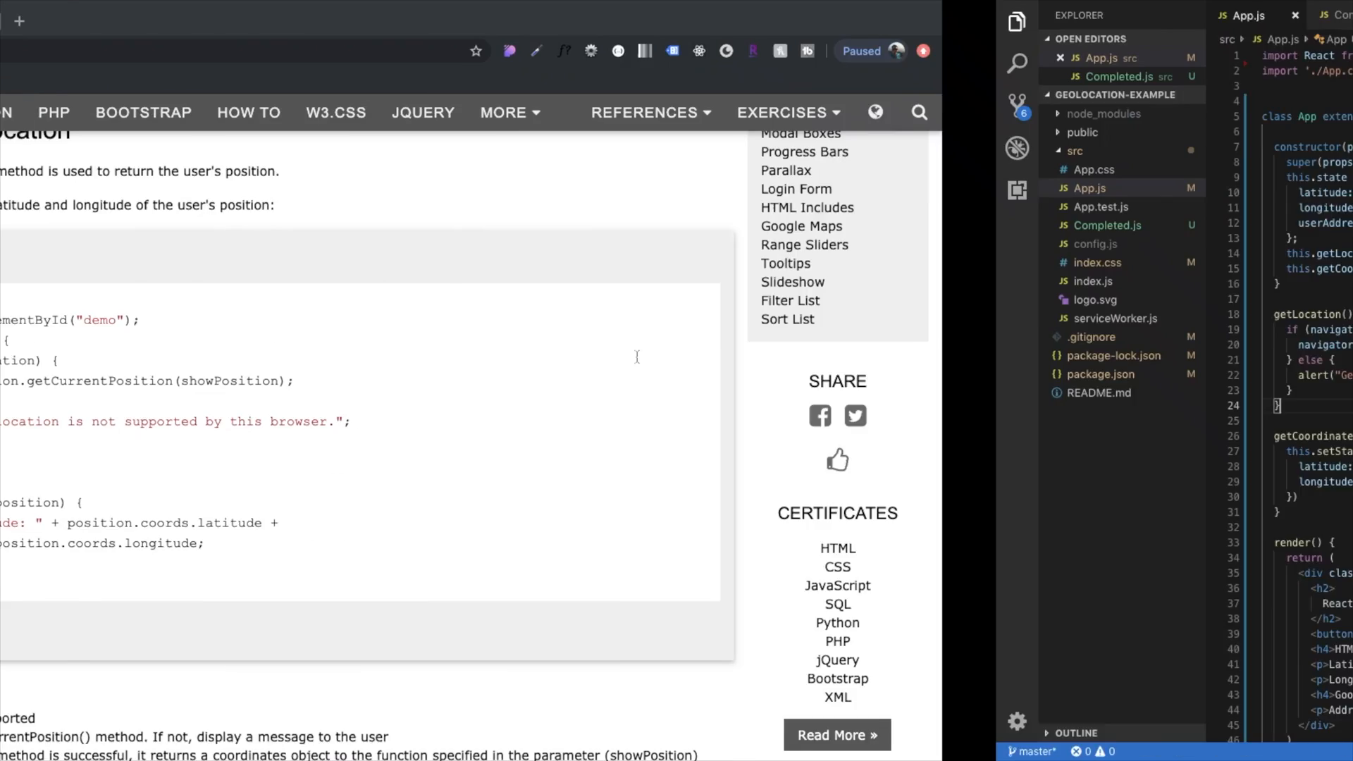
scroll(397, 452, "down", 10)
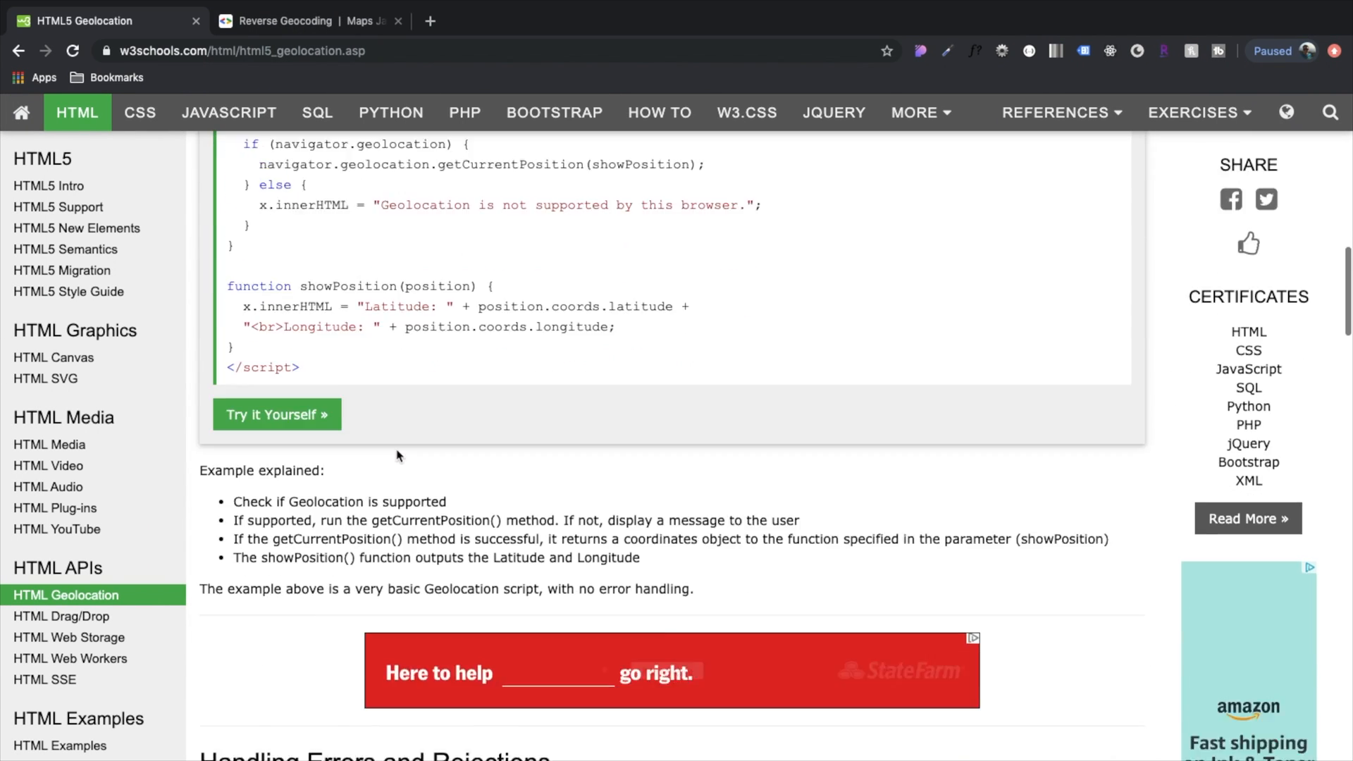
scroll(397, 452, "down", 5)
scroll(396, 453, "down", 4)
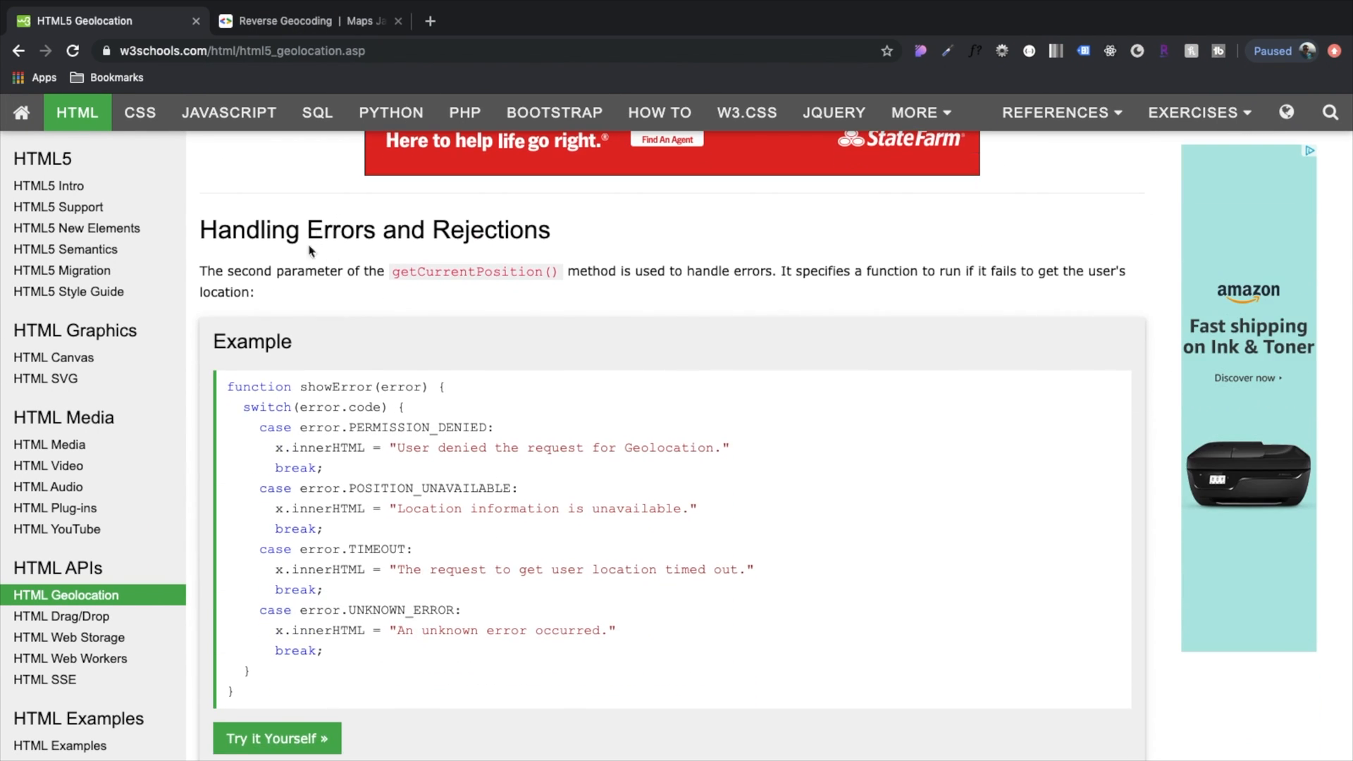
left_click_drag(239, 693, 226, 389)
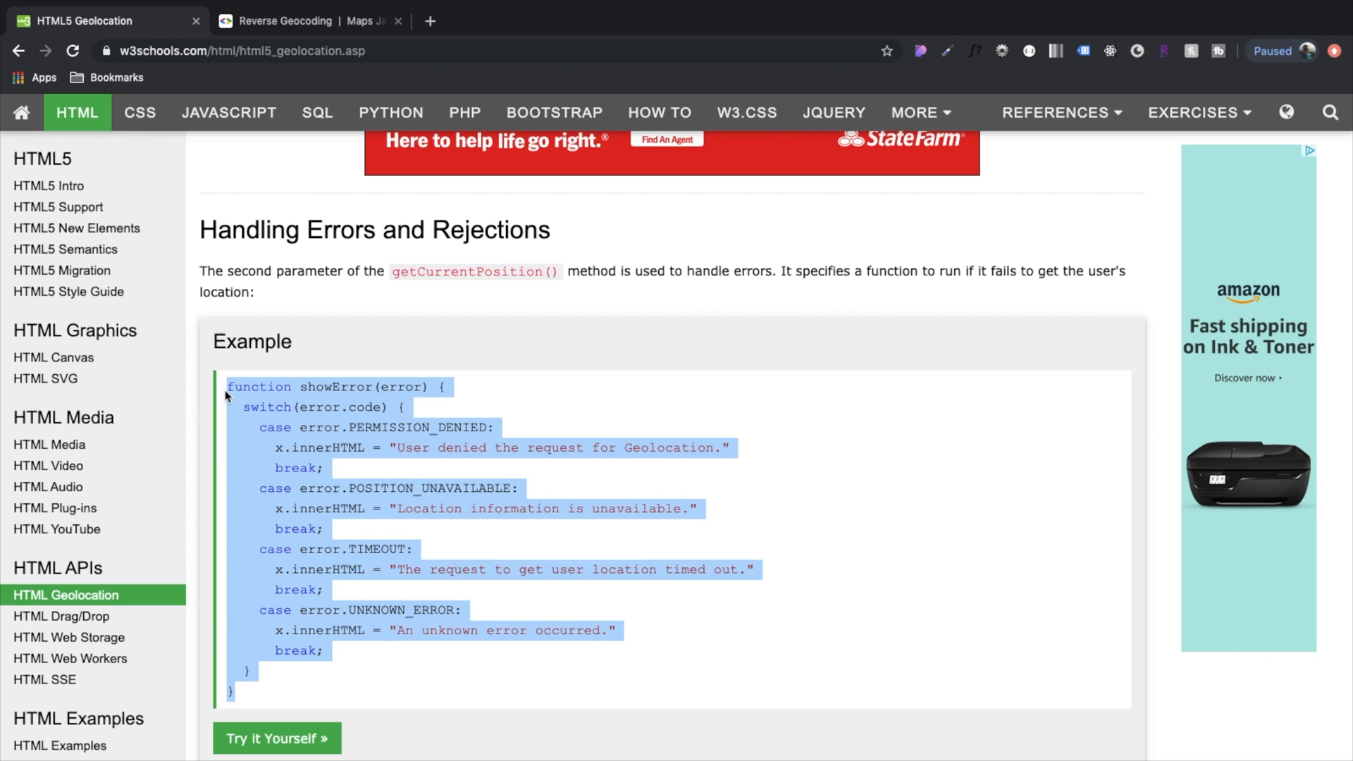
key("ctrl+c")
key("alt+Tab")
Step: Create a handleLocationError method after getCoordinates and paste the showError code into it
left_click(344, 420)
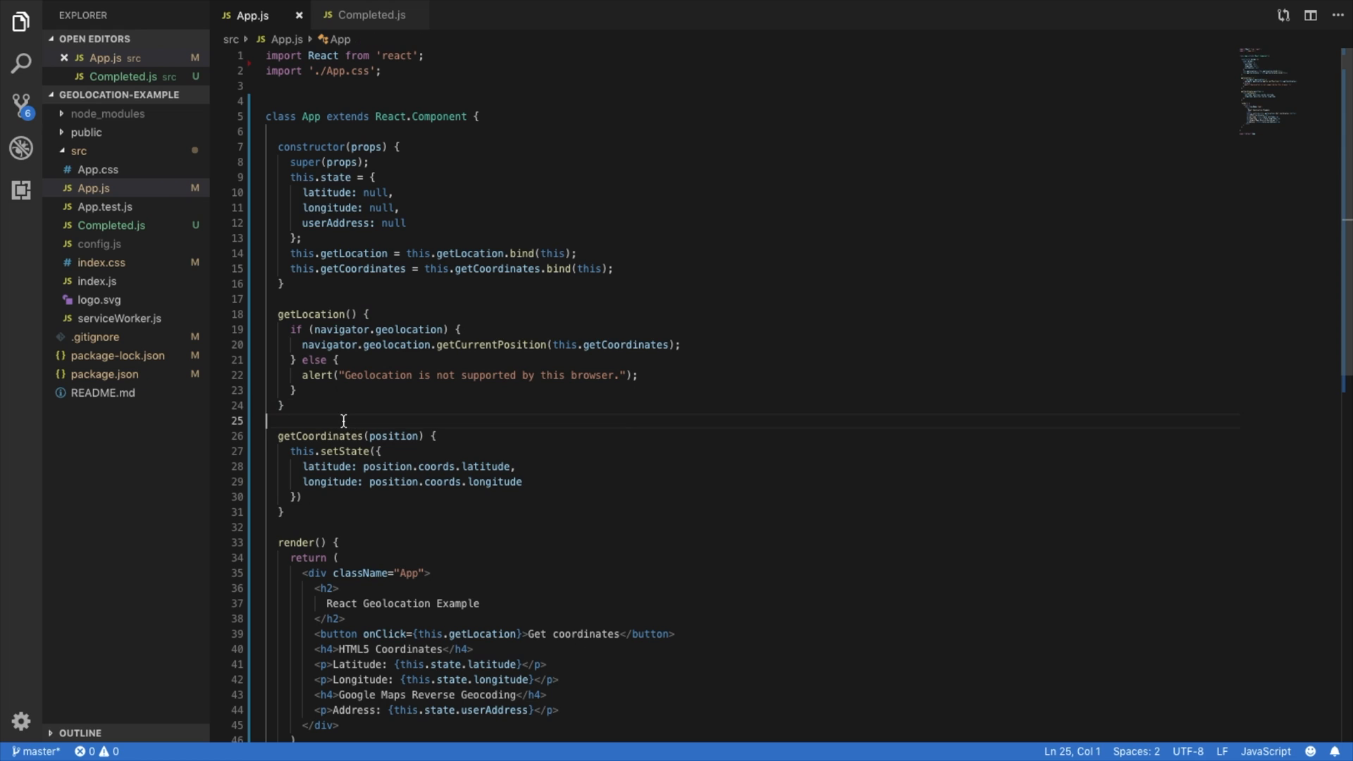
left_click(322, 404)
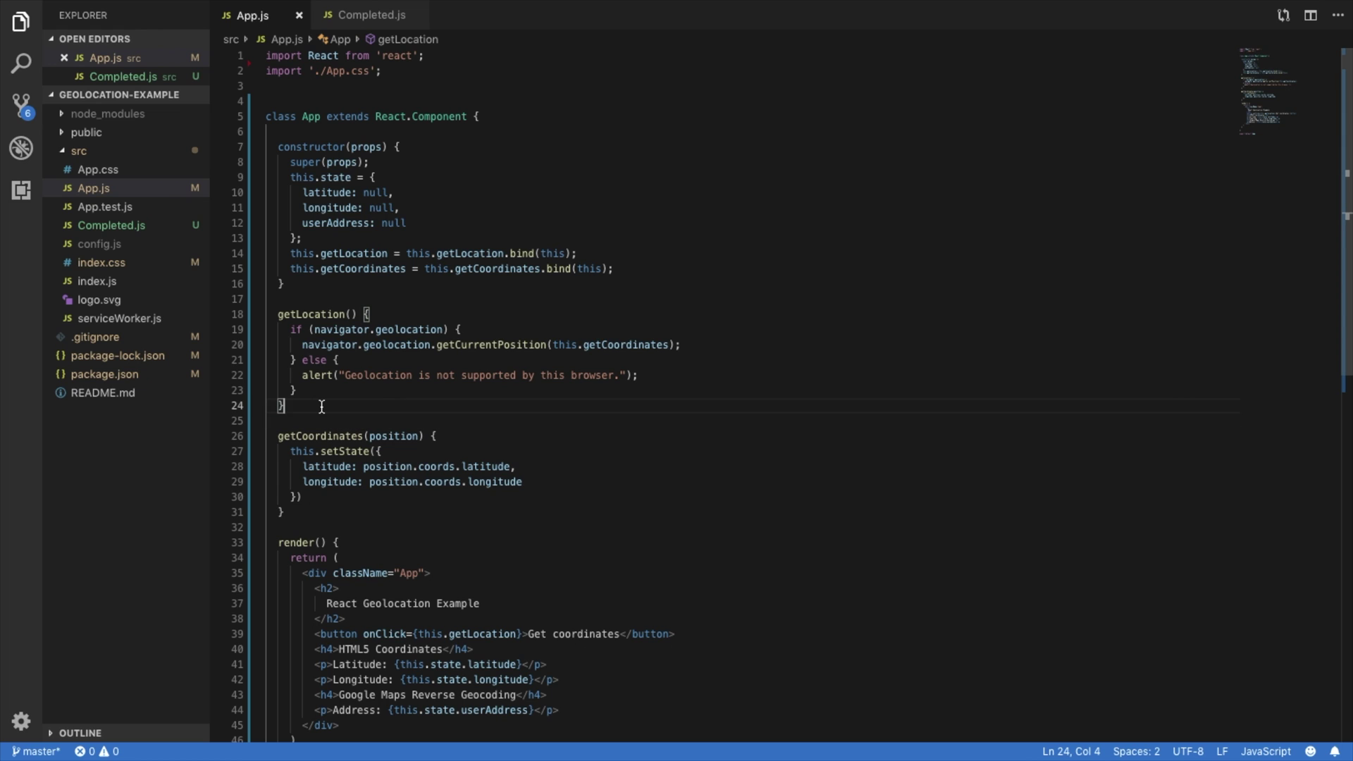
left_click(318, 512)
key("Return")
key("Return")
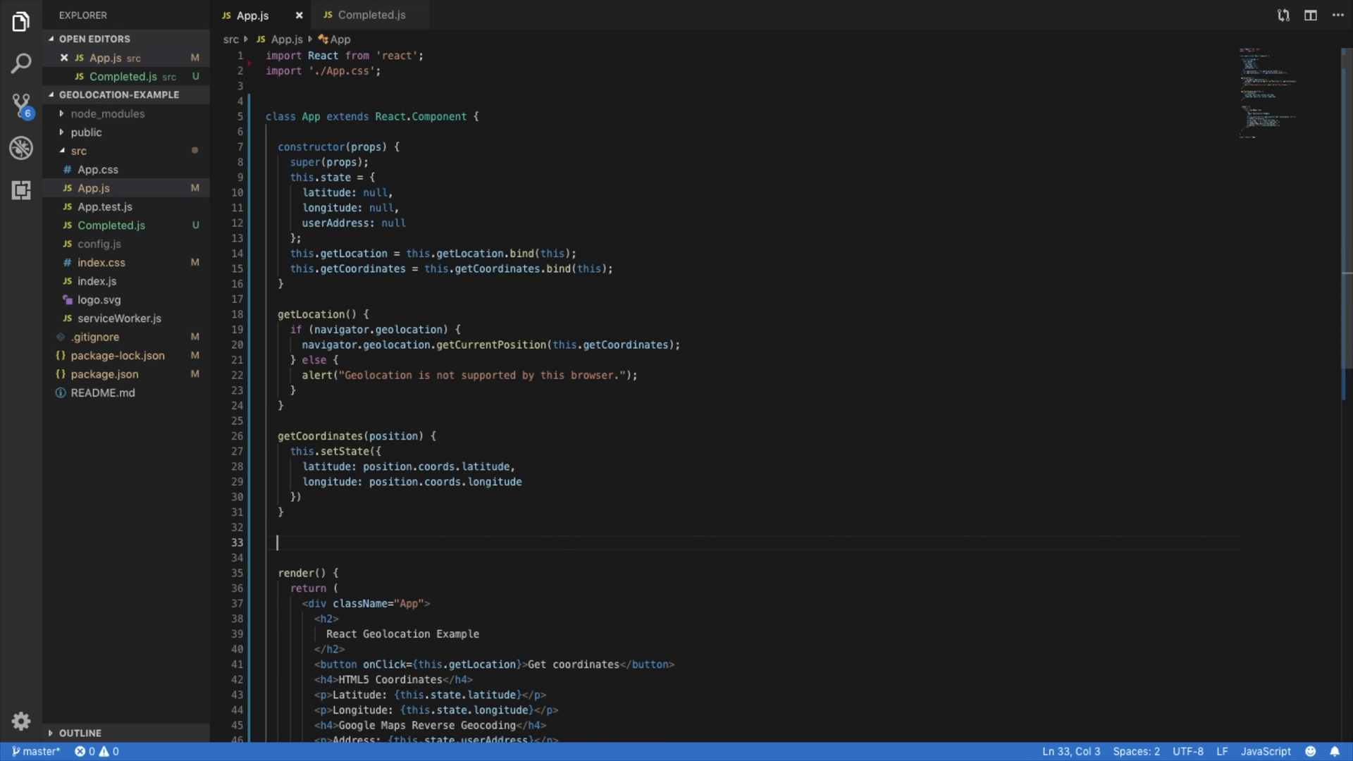
type("handle")
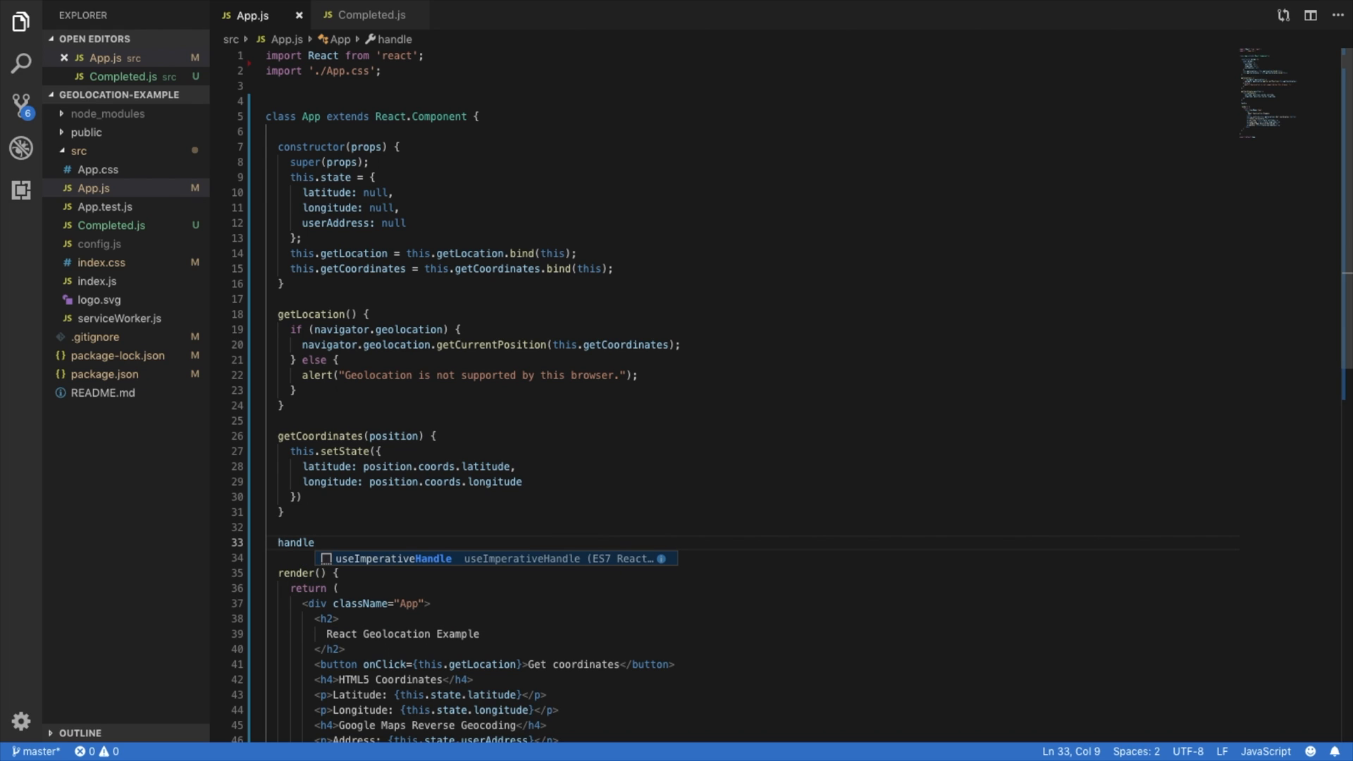
type("Locai=")
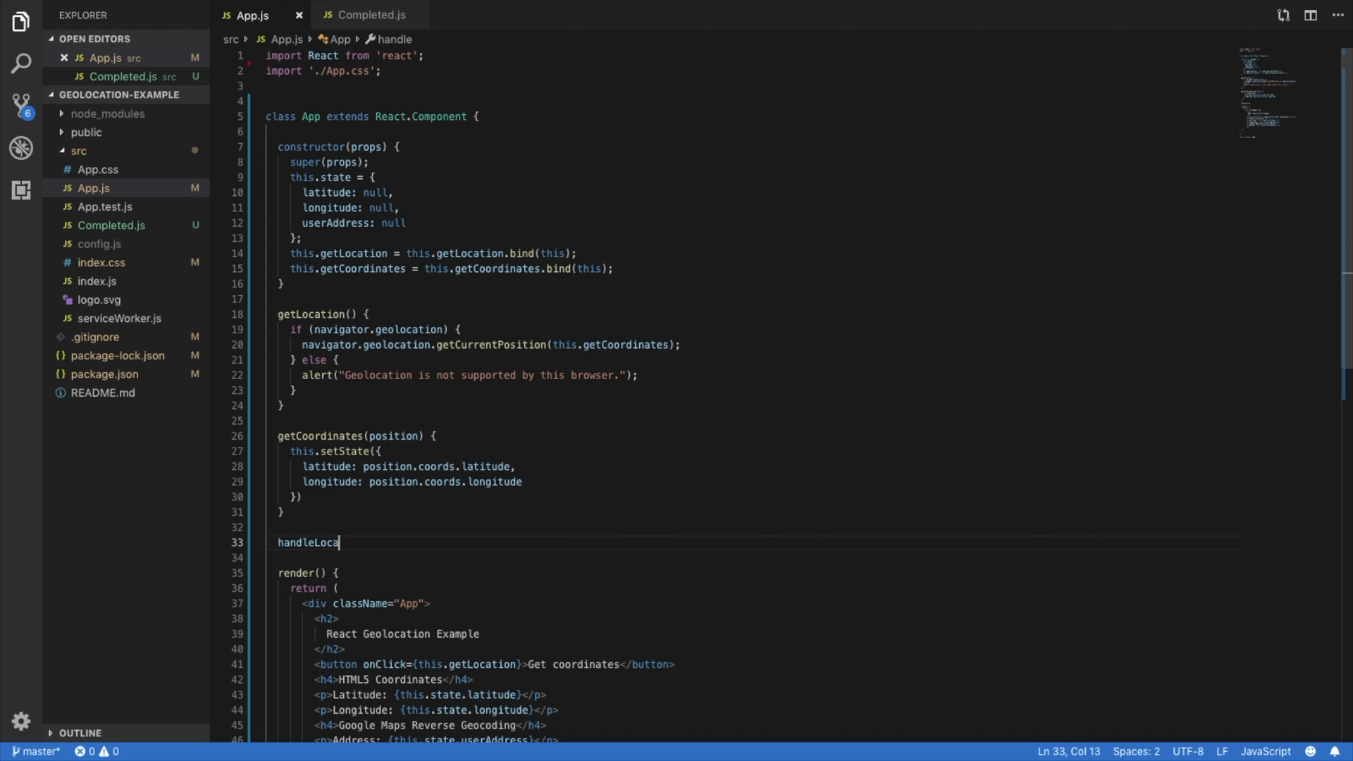
key("BackSpace")
type("tionError")
type("() {")
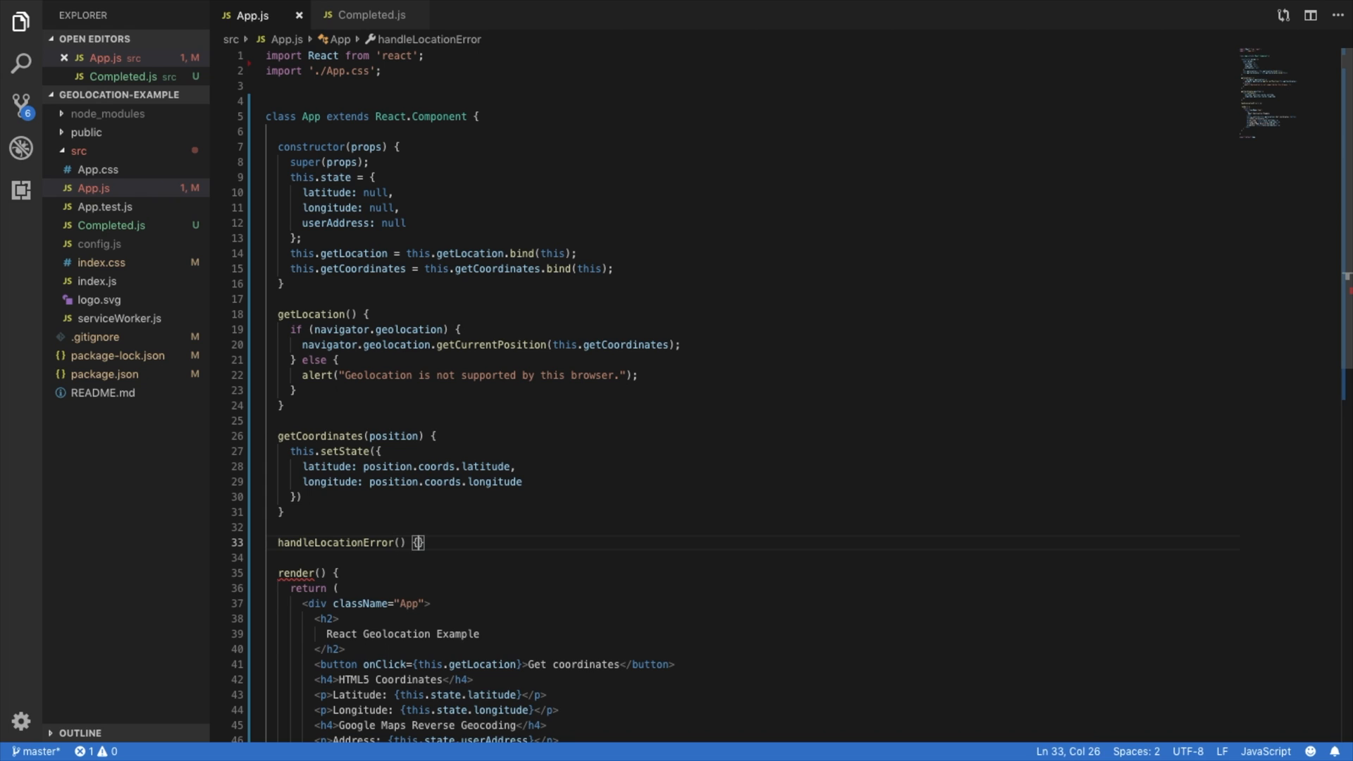
key("Return")
key("ctrl+v")
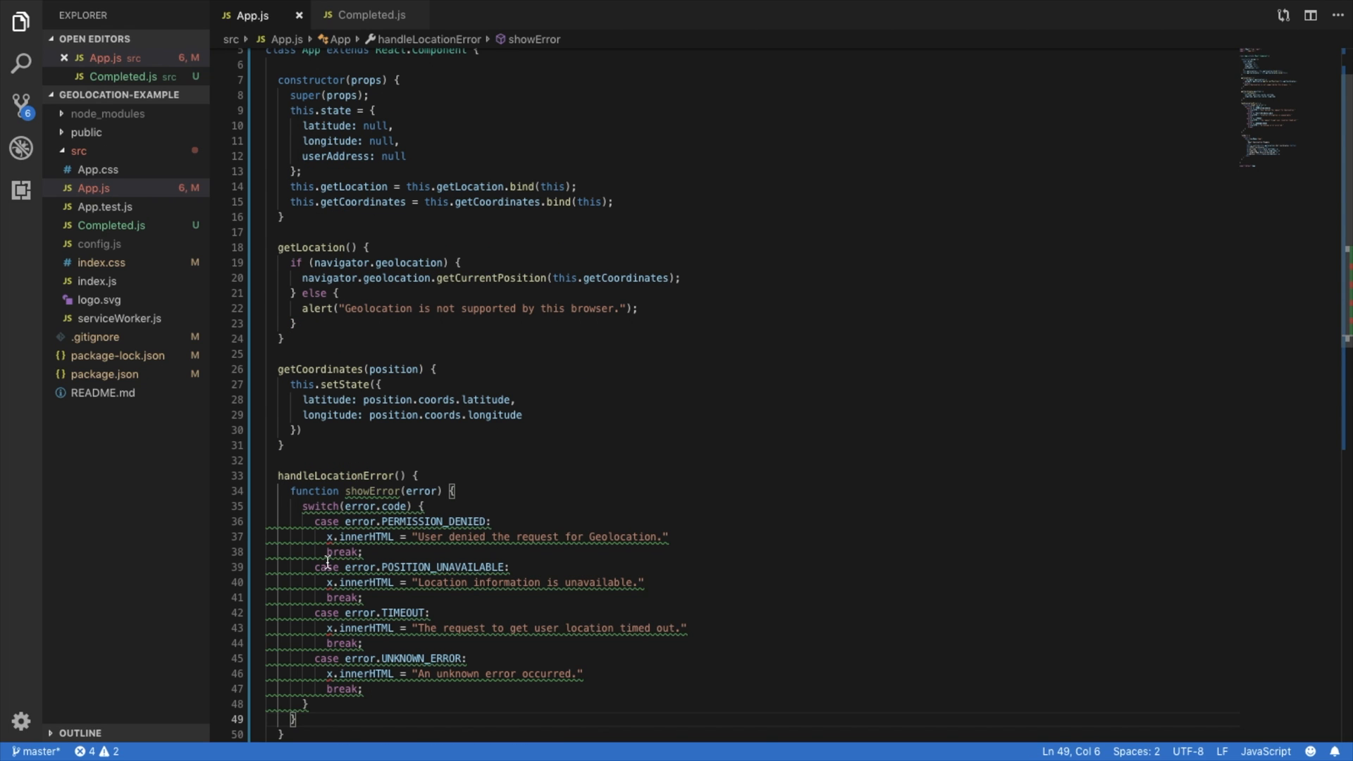
scroll(477, 434, "down", 3)
Step: Remove the showError declaration and extra brace, take an error parameter, and add a default: case to the switch
left_click_drag(455, 436, 273, 436)
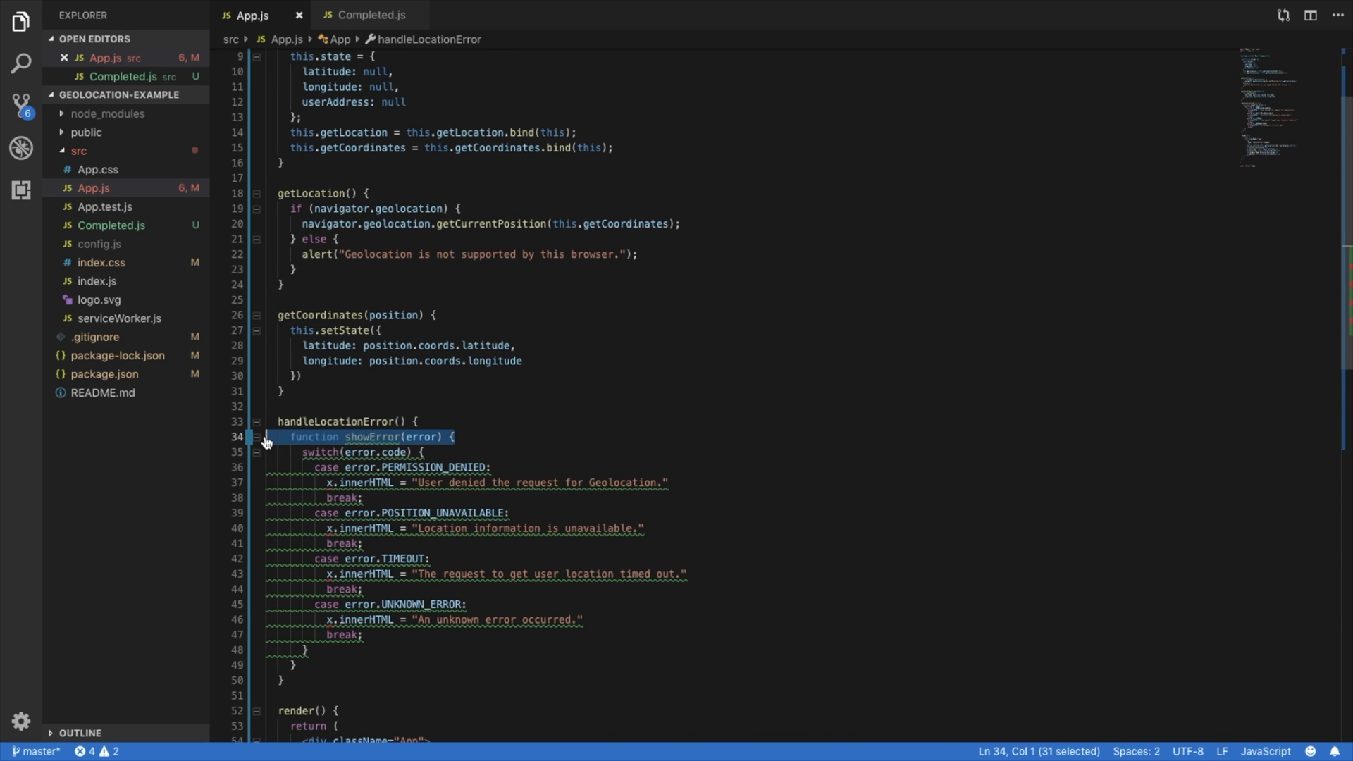
key("BackSpace")
key("BackSpace")
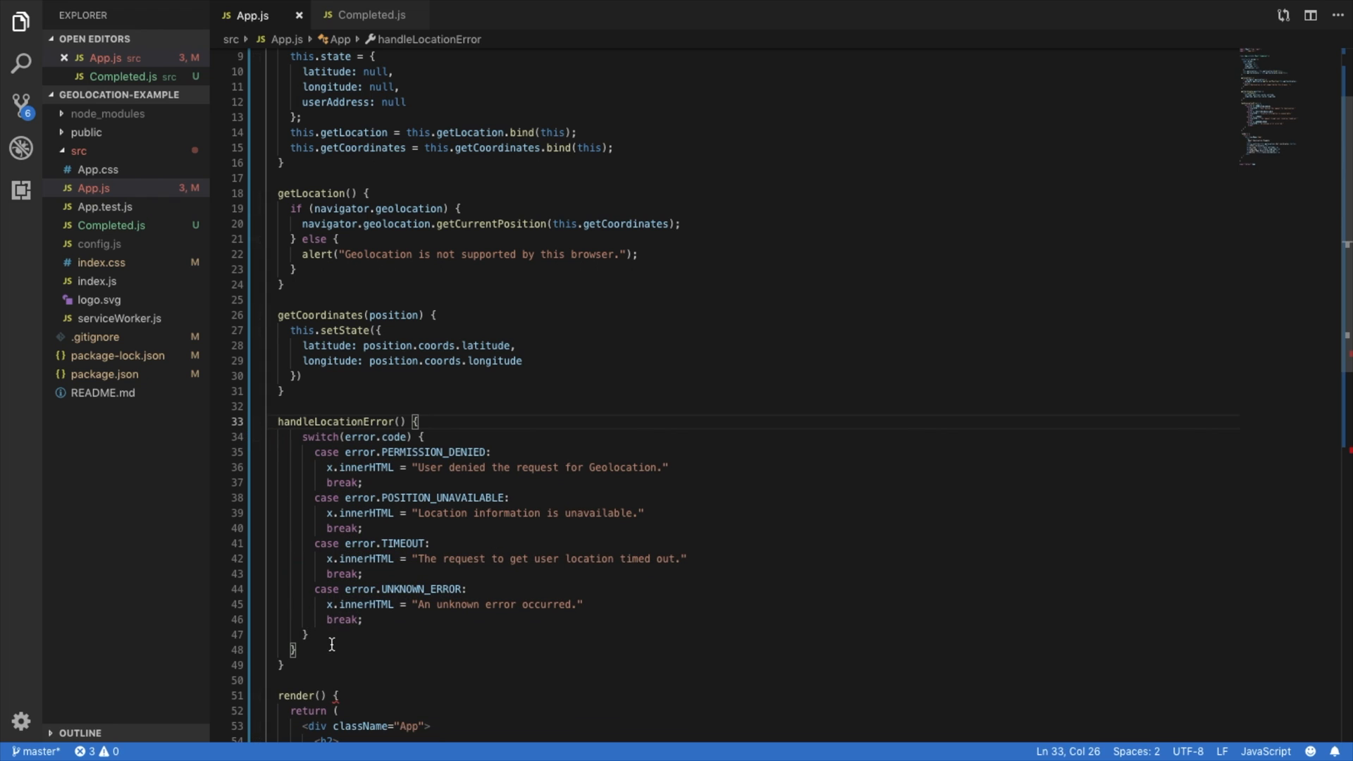
left_click_drag(312, 649, 269, 650)
key("BackSpace")
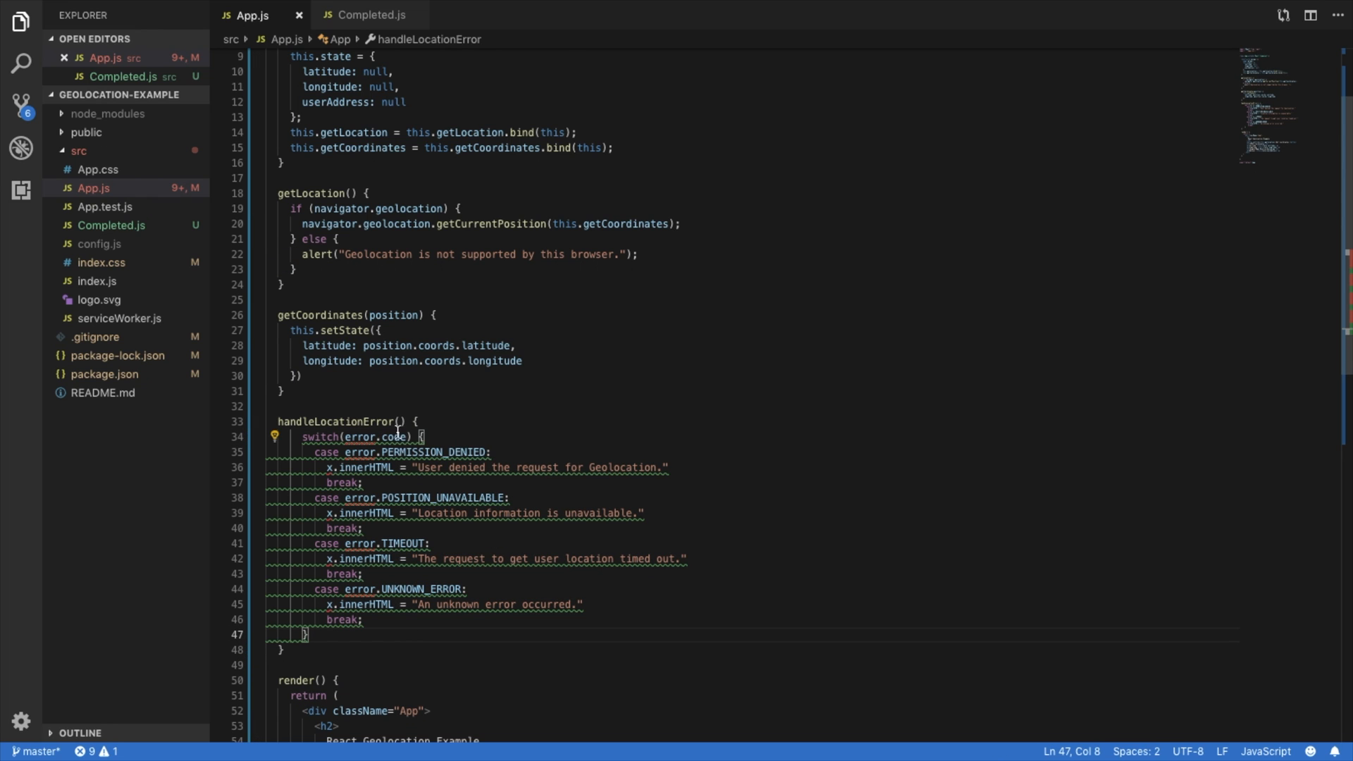
left_click(400, 421)
type("error")
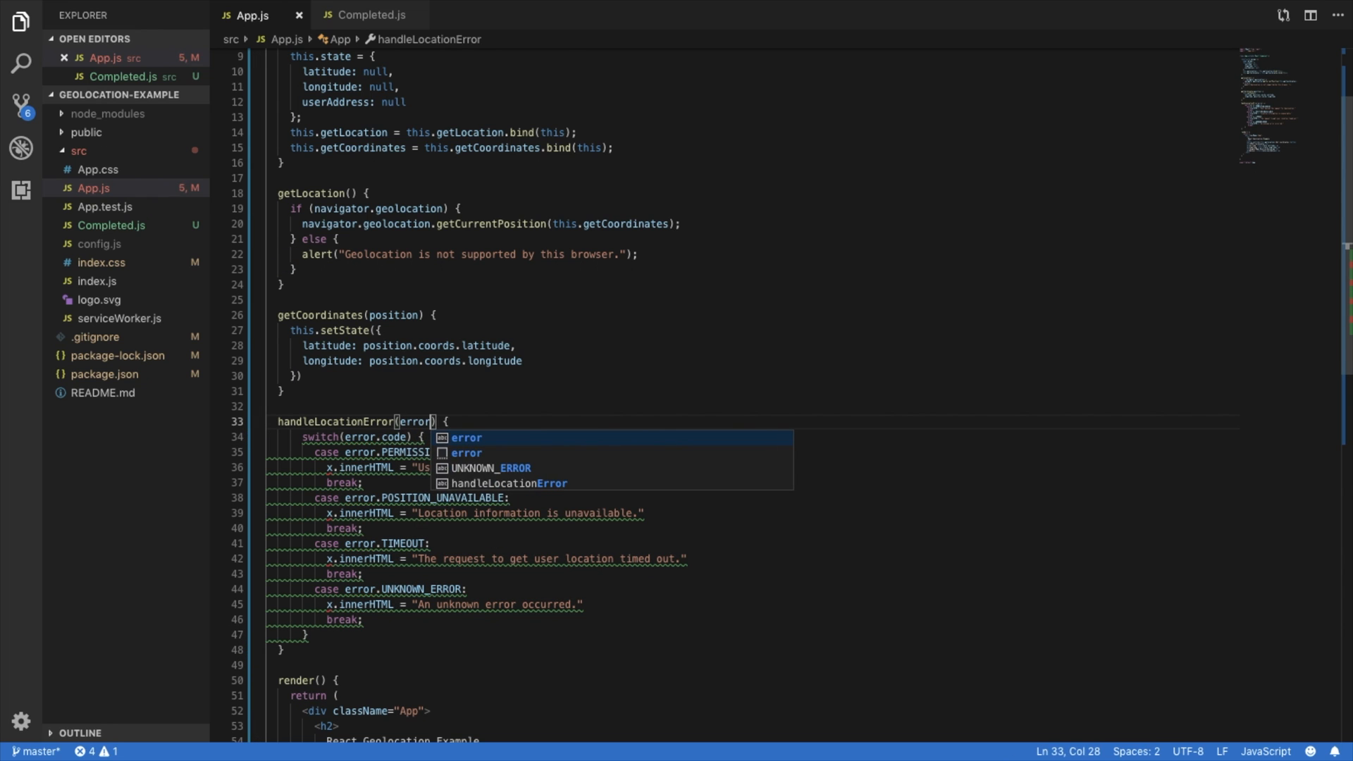
left_click(371, 620)
key("Return")
type("default")
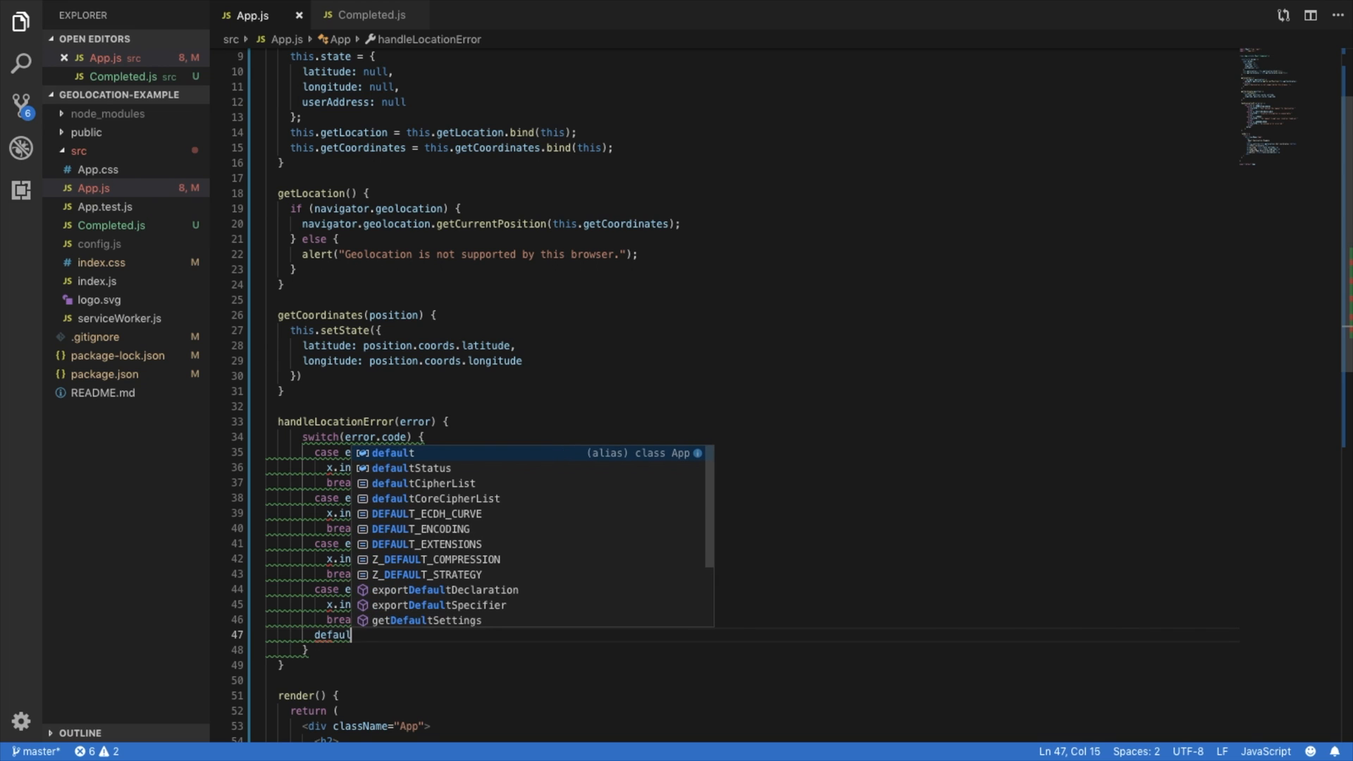
key("Return")
Step: Replace every x.innerHTML = with alert( and close each case's message with a parenthesis
left_click_drag(413, 467, 327, 467)
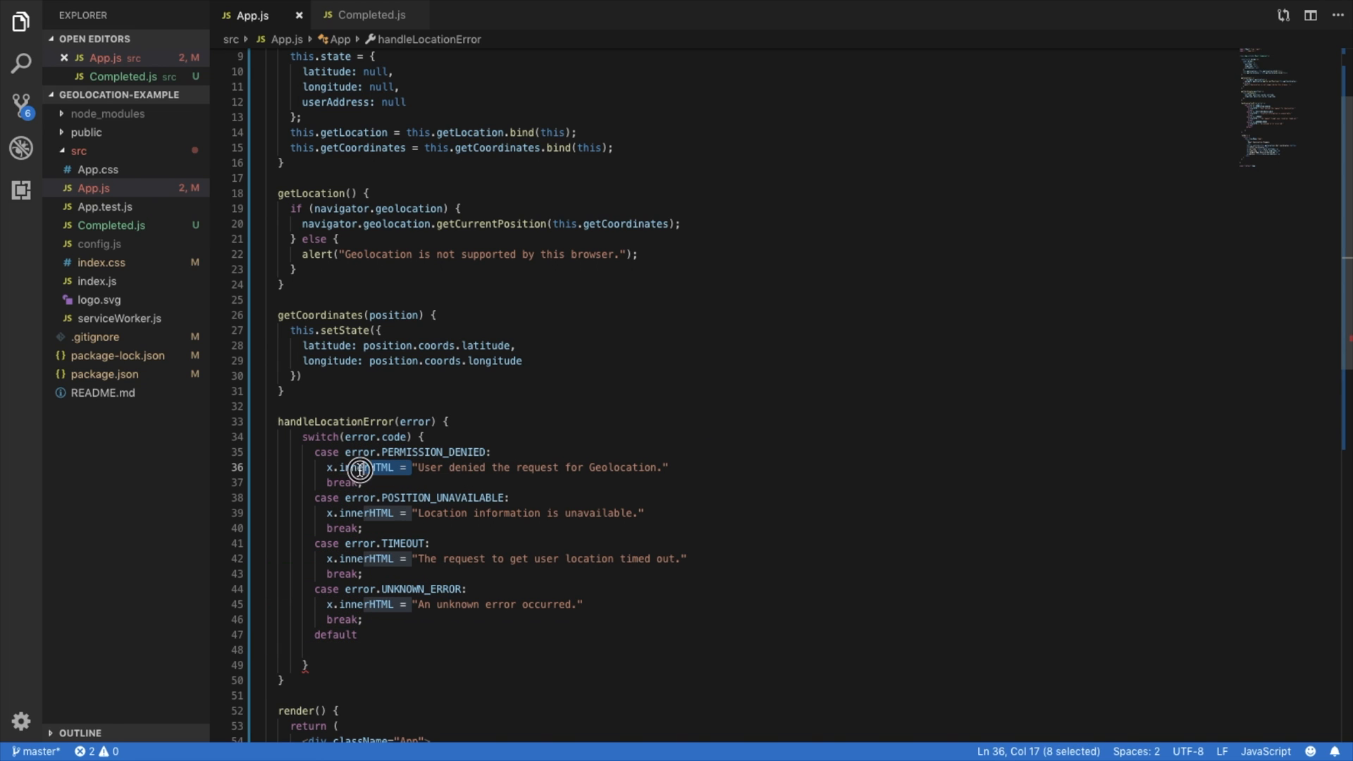
key("ctrl+d")
key("ctrl+d")
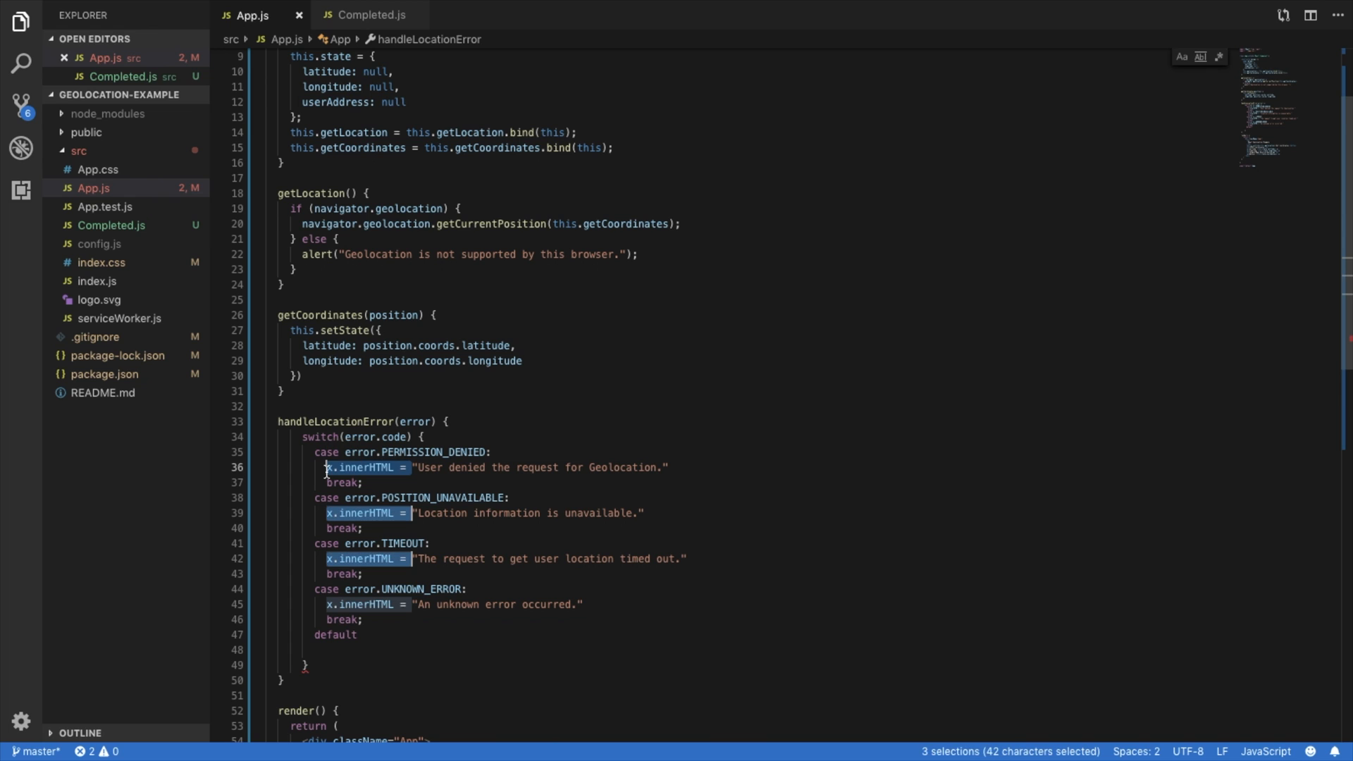
key("ctrl+d")
type("alert(")
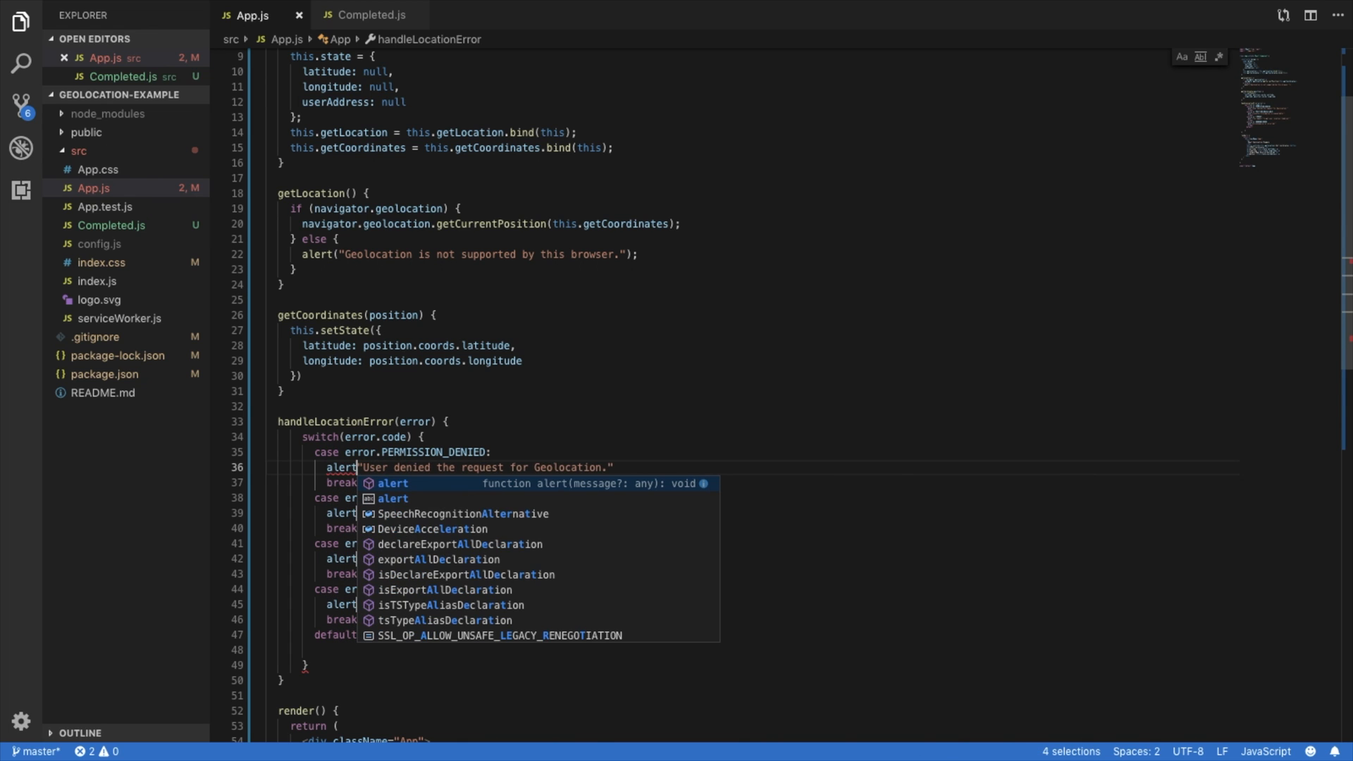
left_click(621, 467)
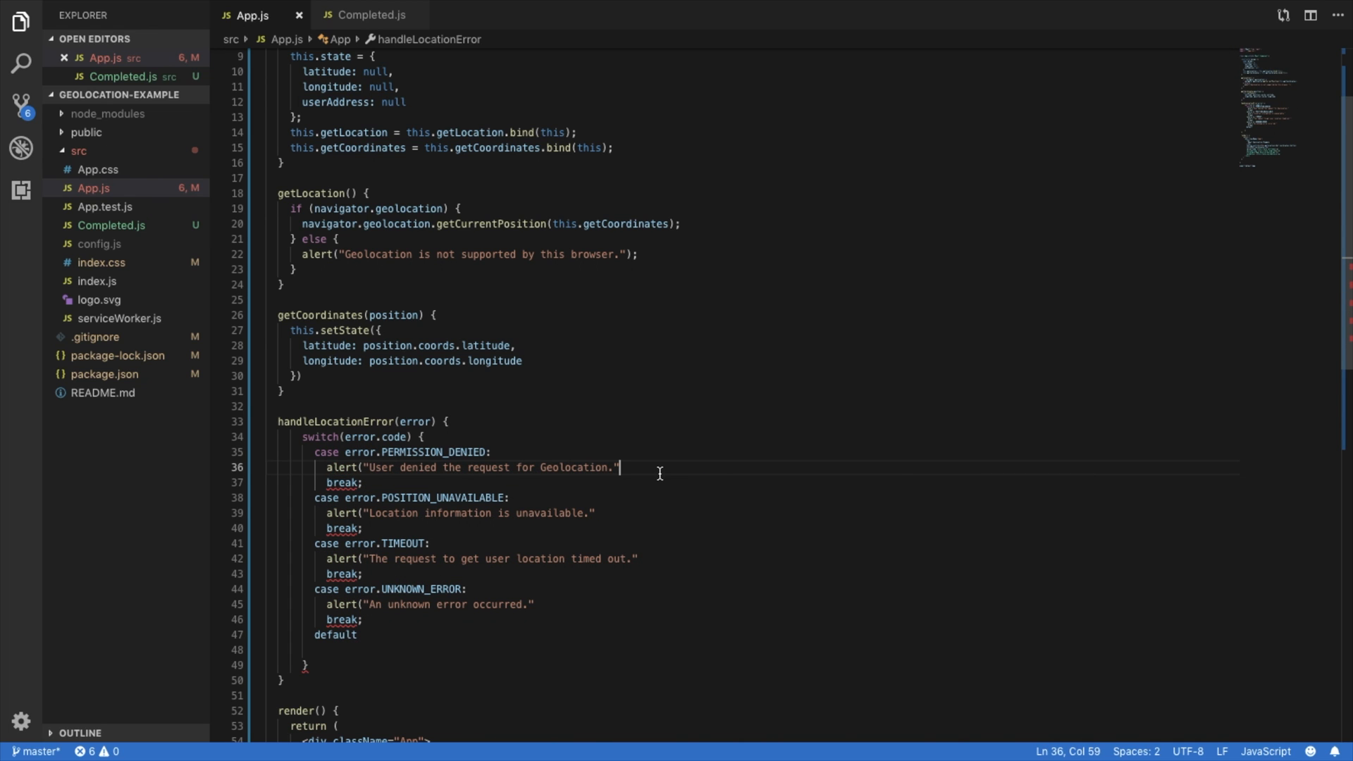
type(")")
left_click(603, 513)
type(")")
left_click(642, 558)
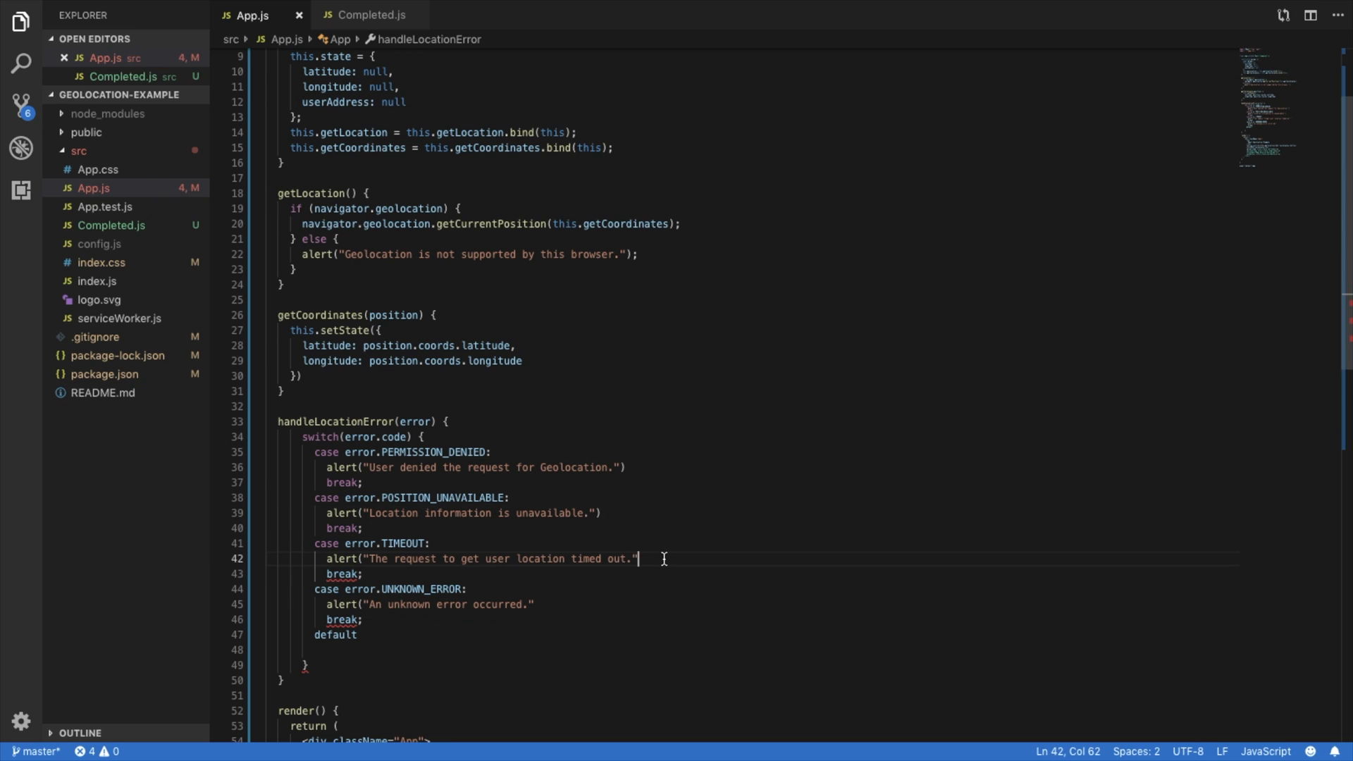
type(")")
left_click(605, 604)
type(")")
Step: Copy the unknown-error alert into the default case and save App.js
left_click(439, 639)
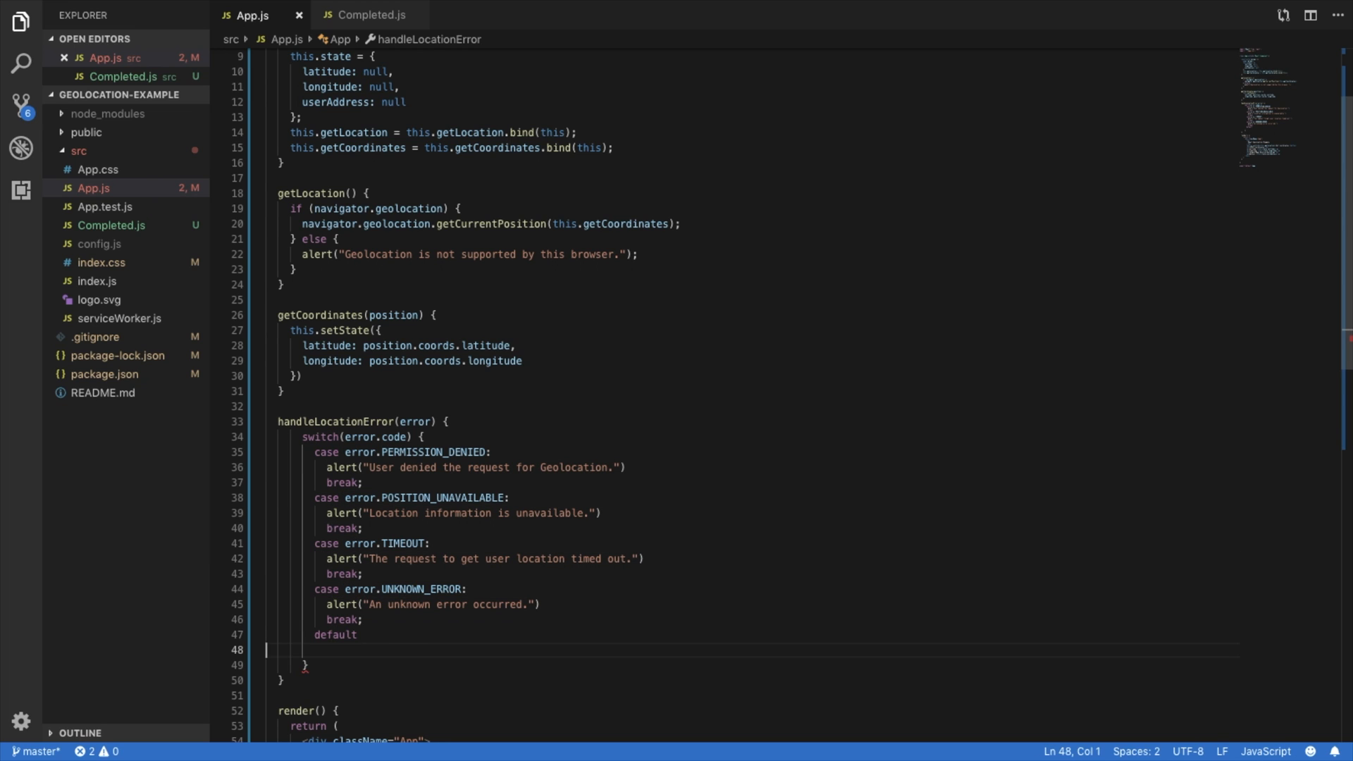
left_click_drag(552, 605, 327, 605)
key("ctrl+c")
left_click(317, 651)
key("ctrl+v")
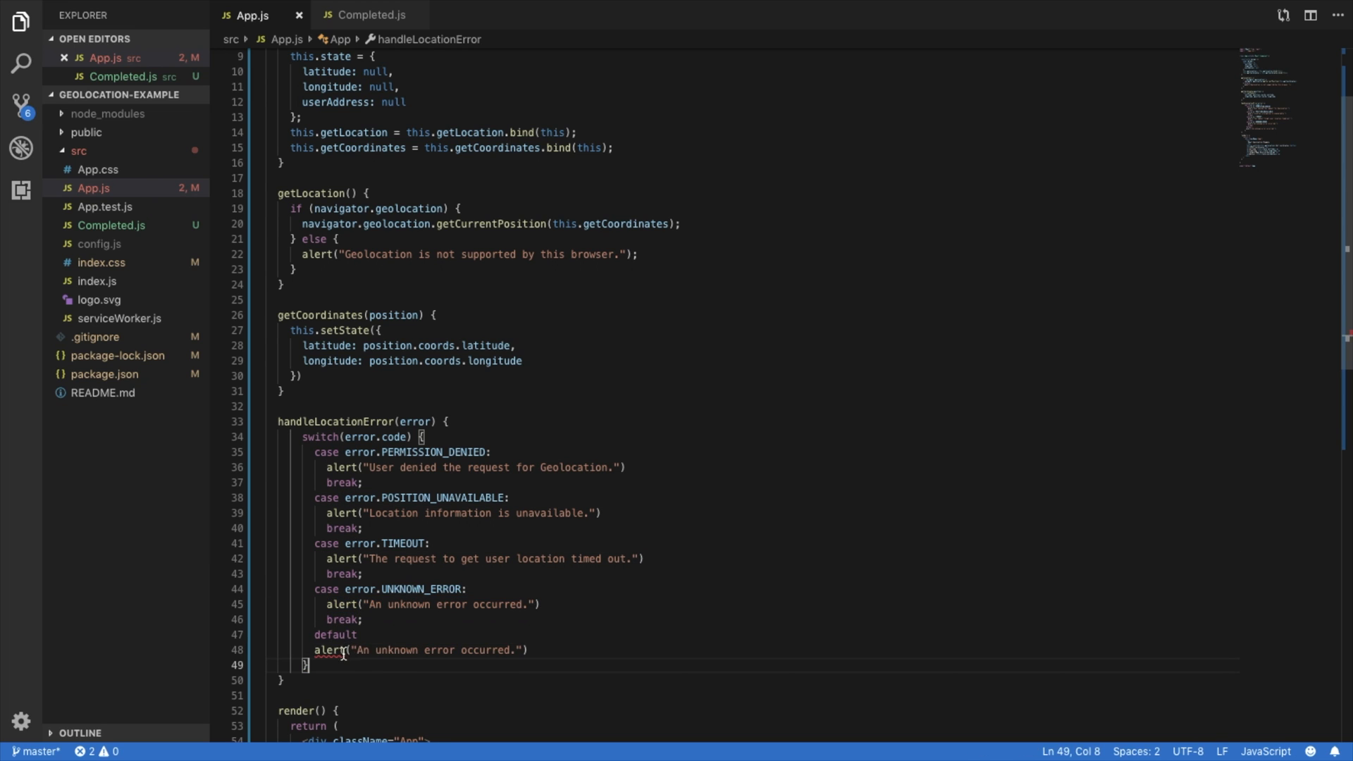
left_click(402, 638)
type(":")
key("ctrl+s")
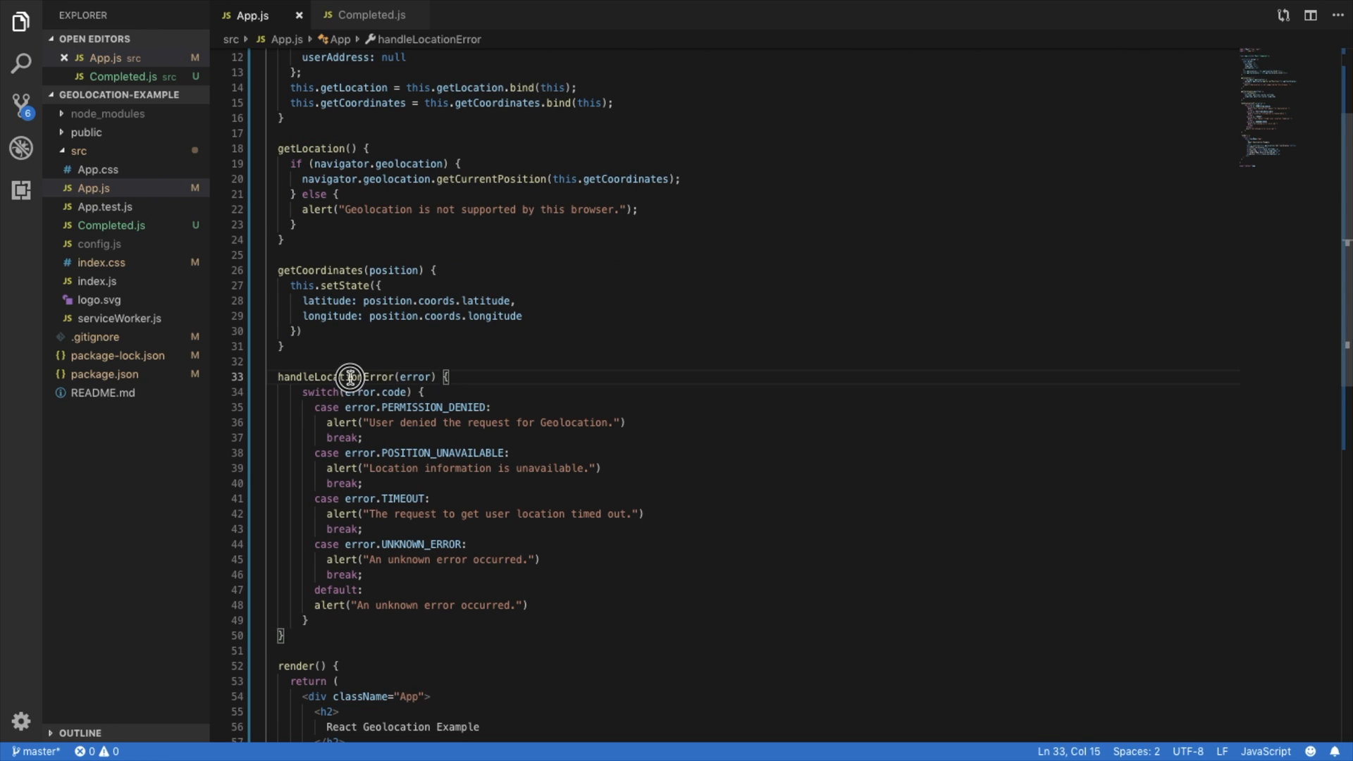
Step: Pass this.handleLocationError as the second argument to getCurrentPosition in getLocation
double_click(350, 376)
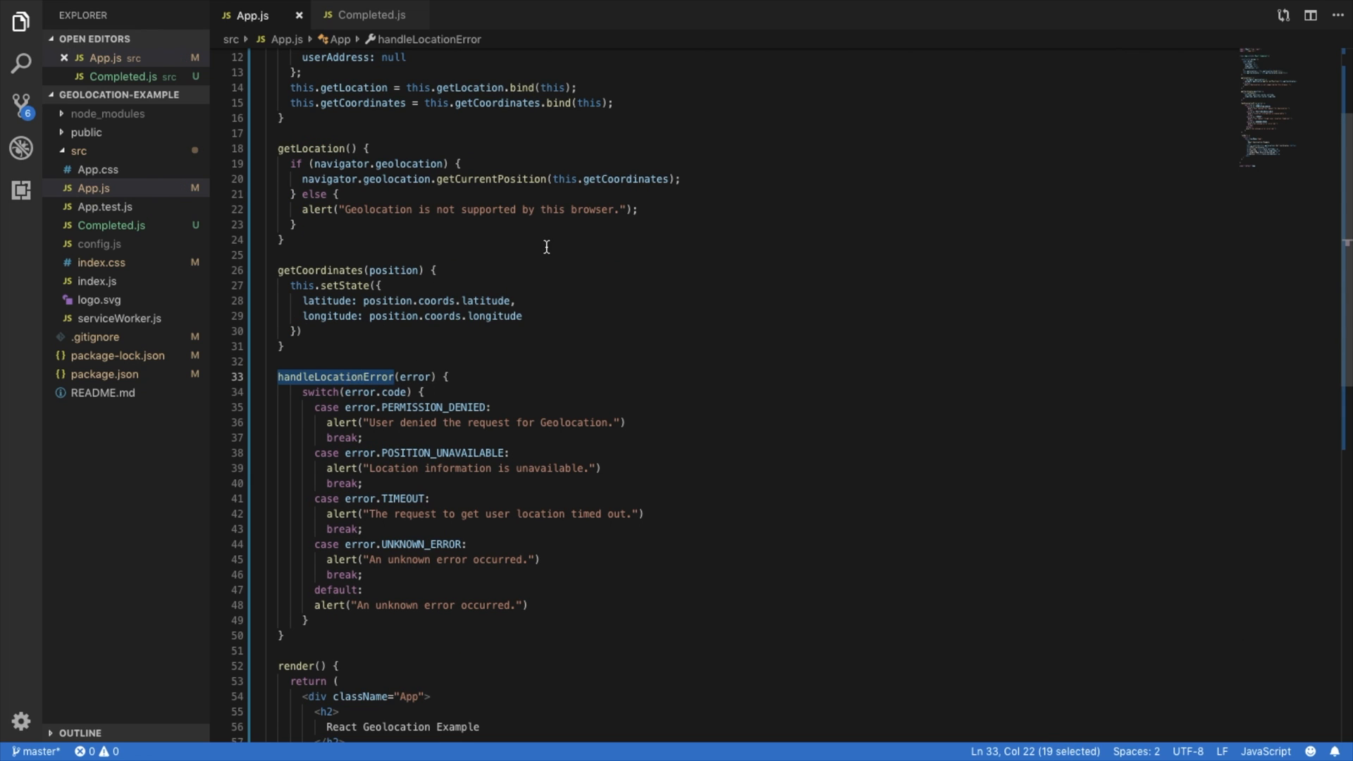
scroll(547, 246, "up", 1)
left_click(669, 232)
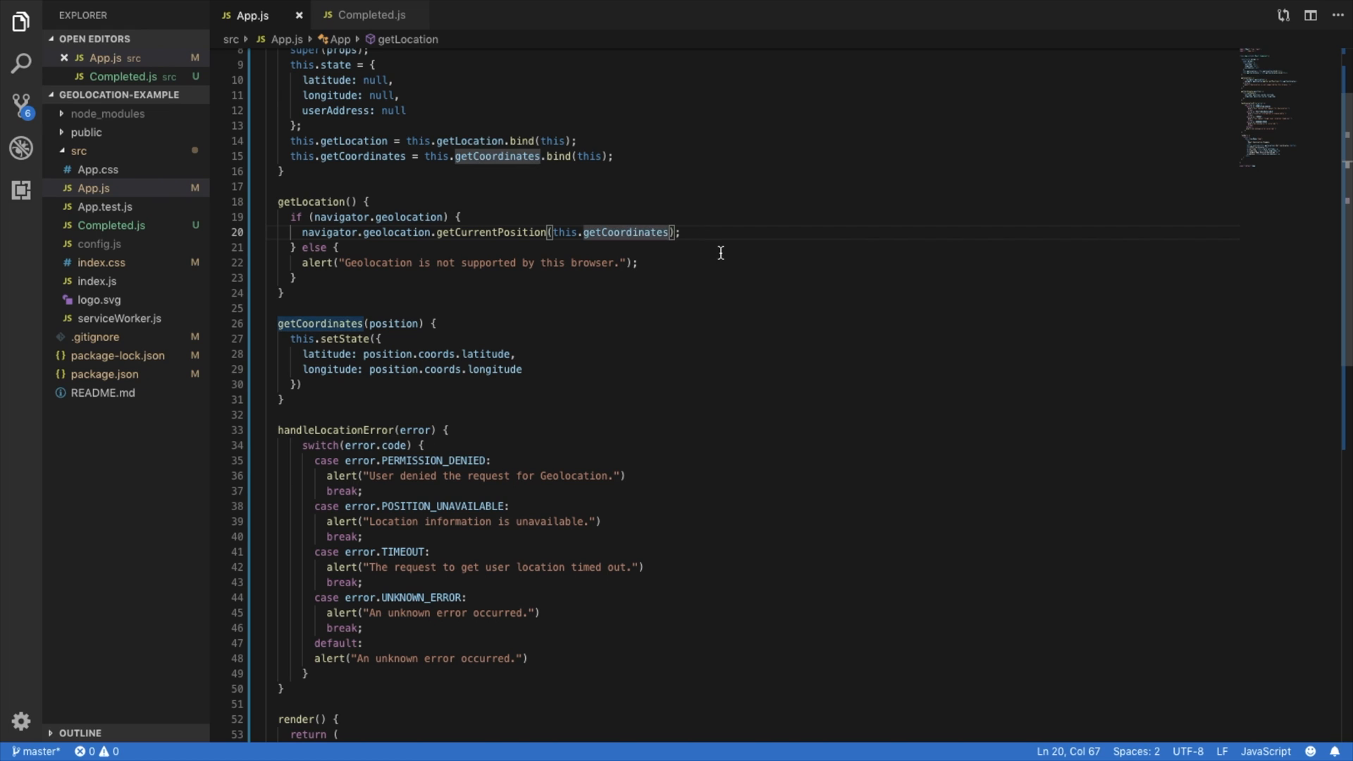
type(",")
key("ctrl+v")
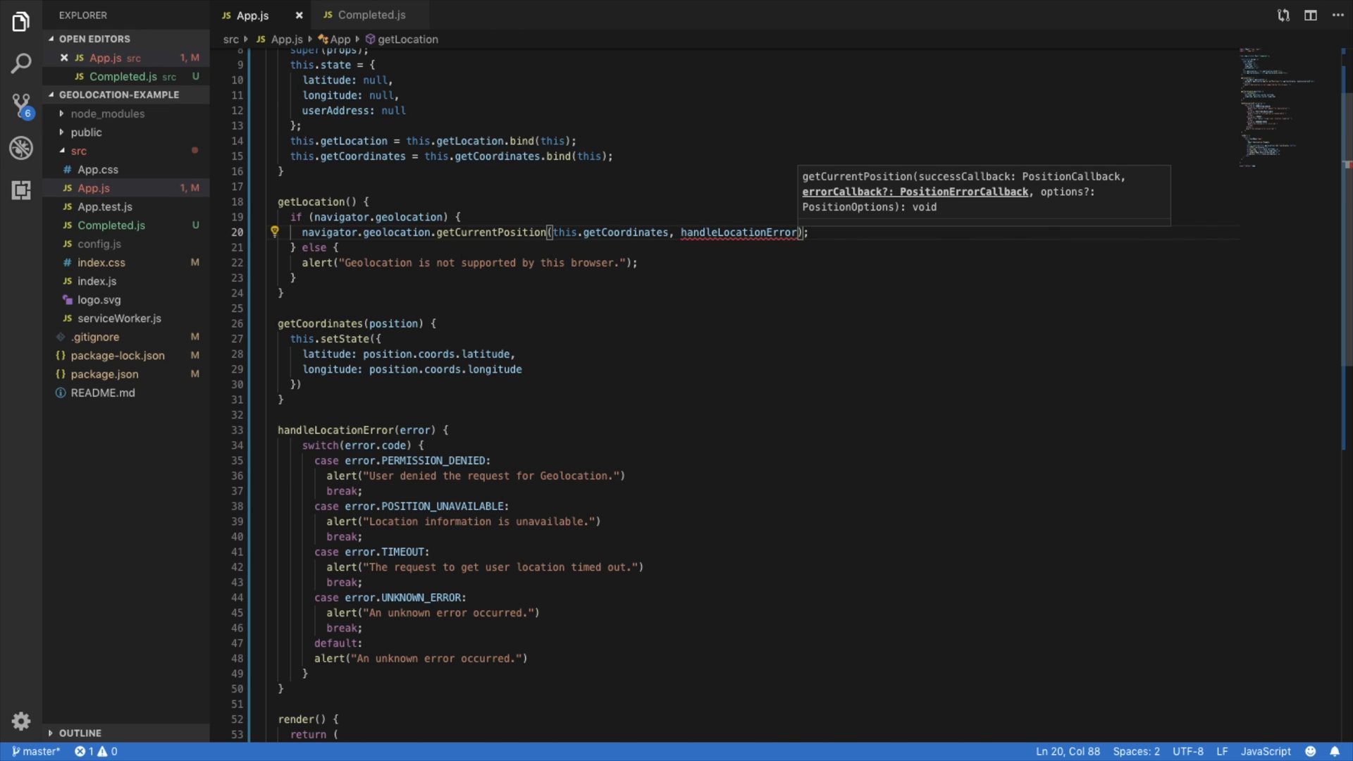
left_click(686, 232)
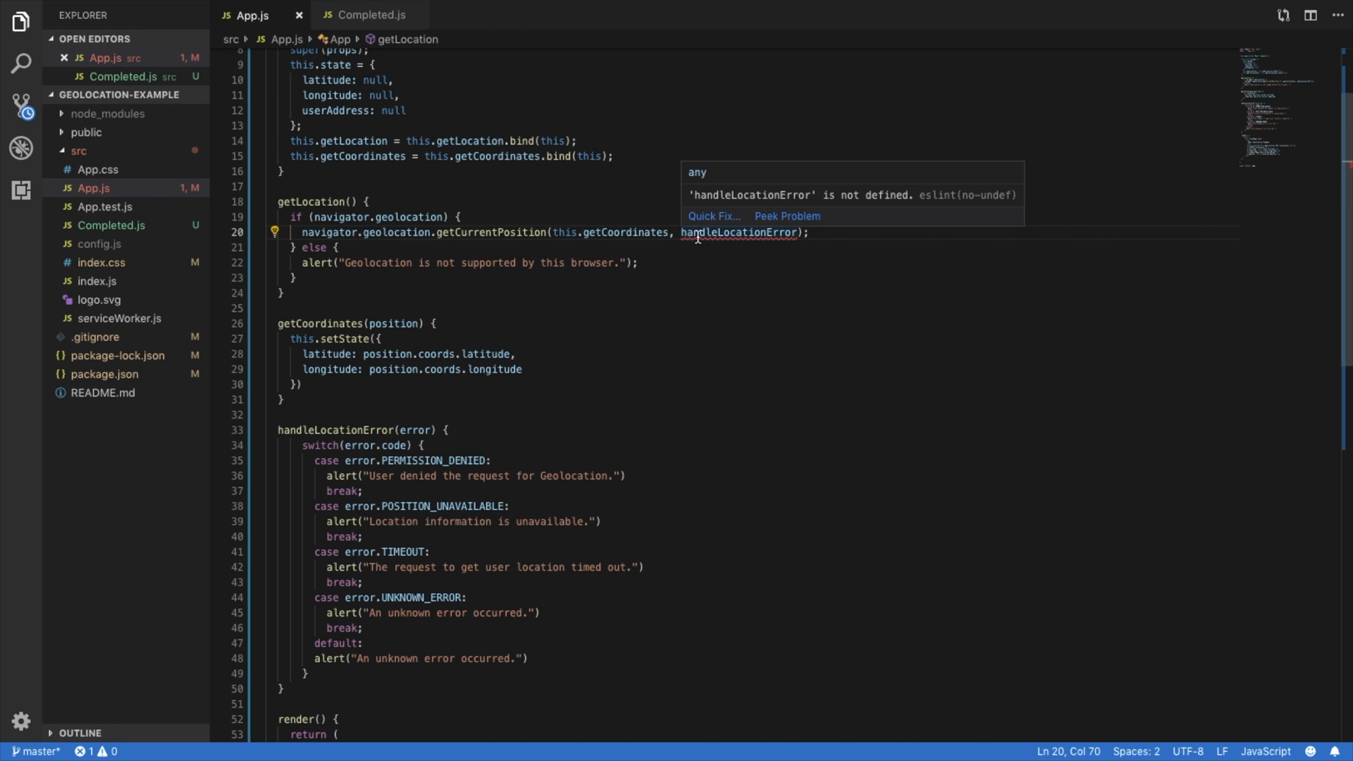
type("this.")
key("BackSpace")
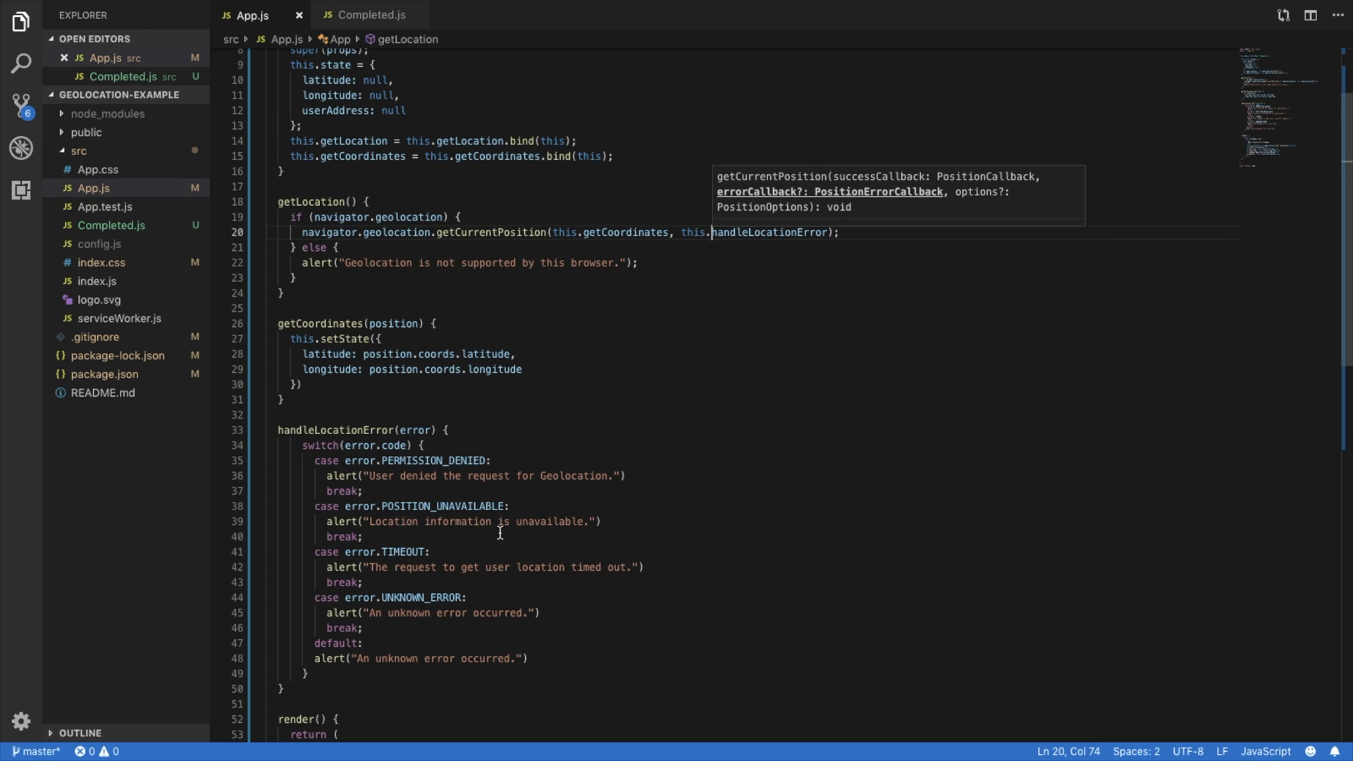
left_click(728, 467)
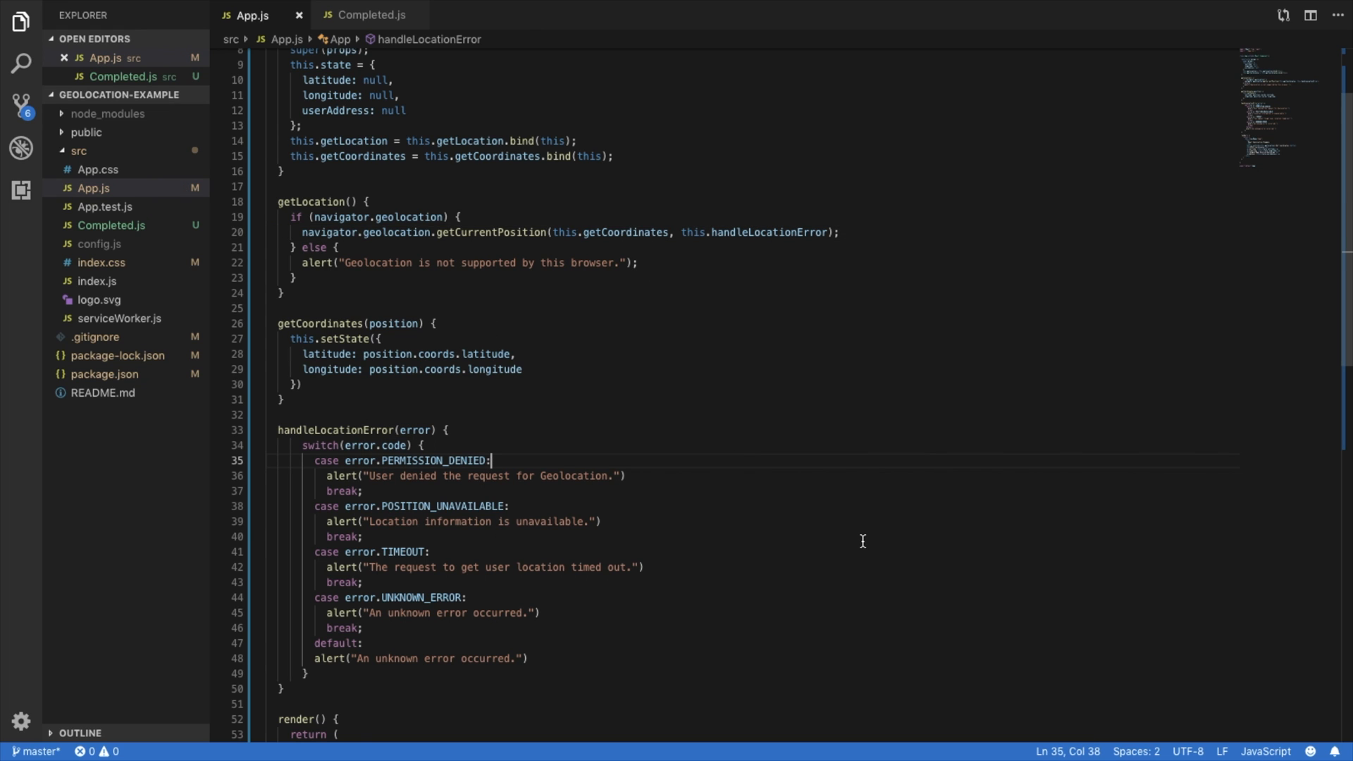
scroll(719, 484, "down", 1)
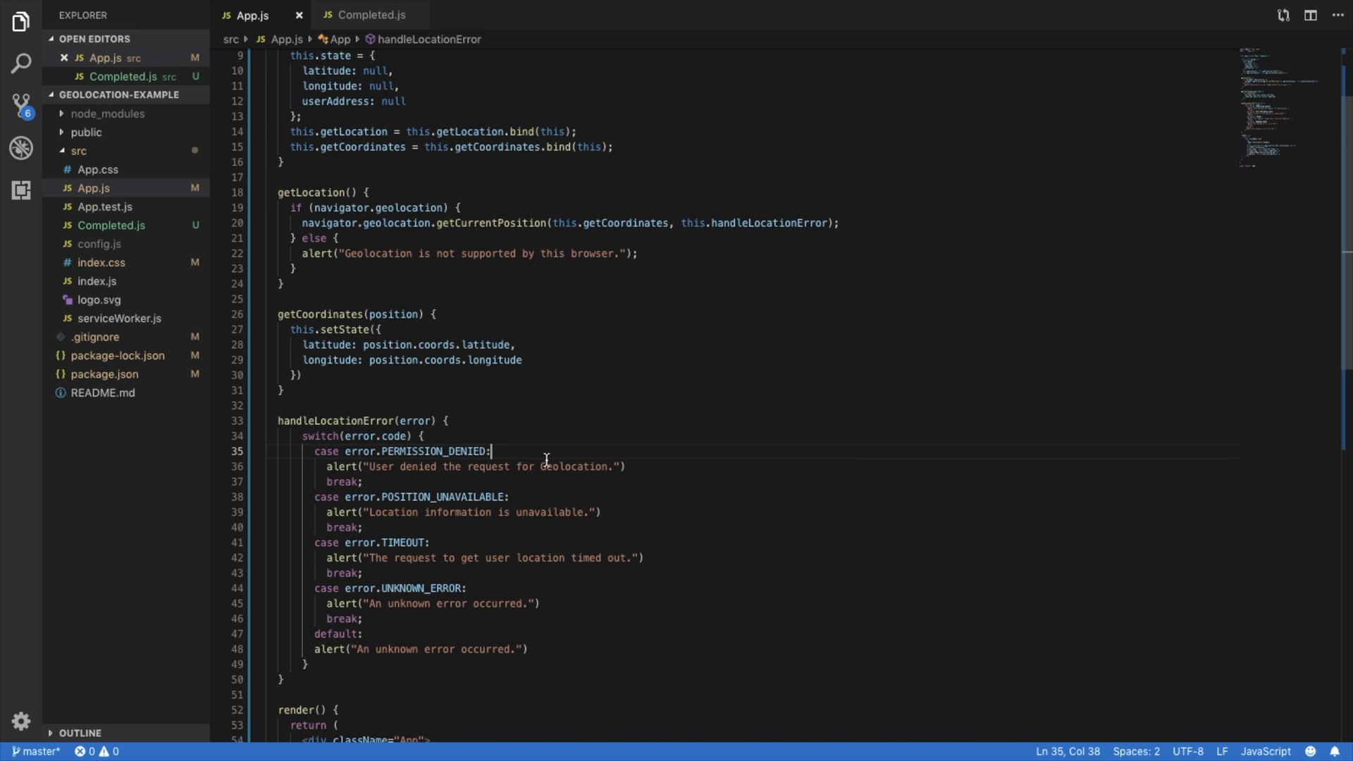
scroll(545, 459, "down", 2)
Step: Finish the geolocation error message edit and switch to the localhost:3000 app
key("ctrl+Left")
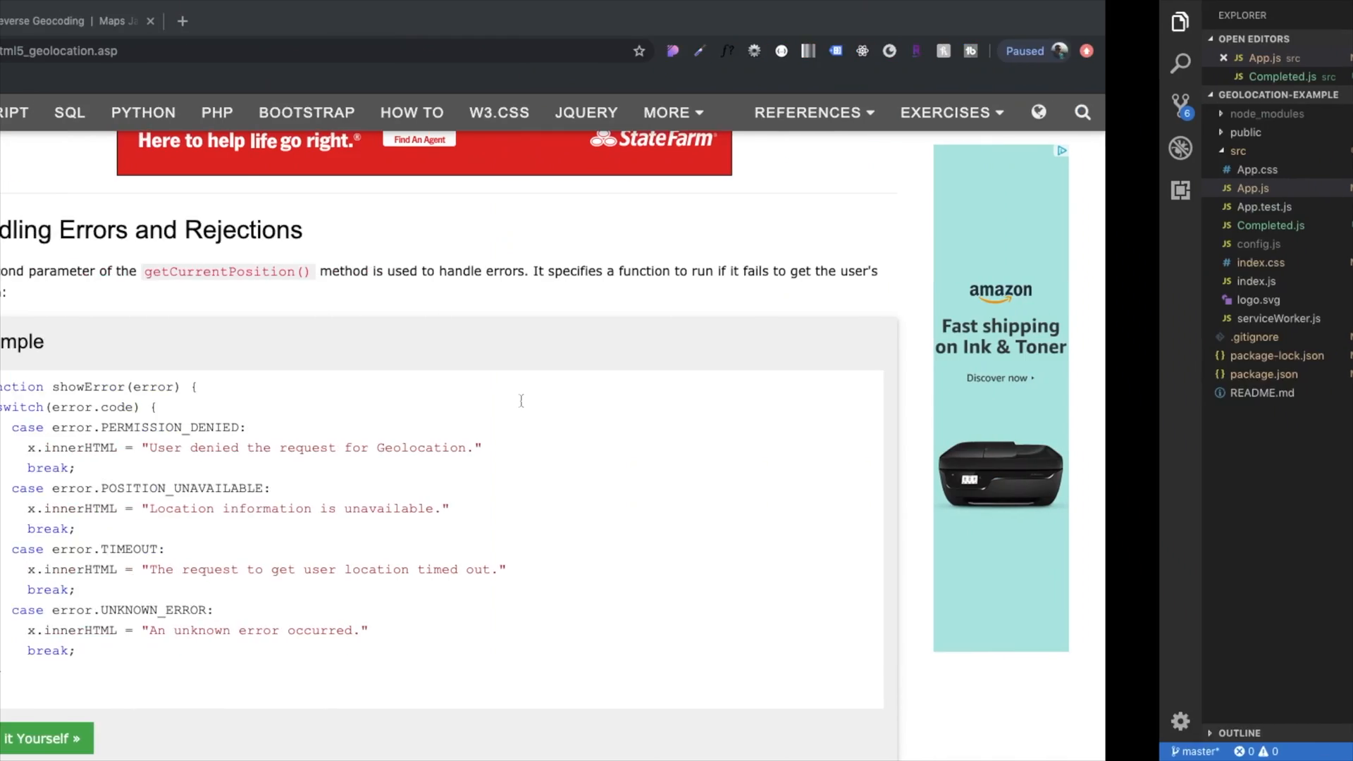
key("ctrl+Right")
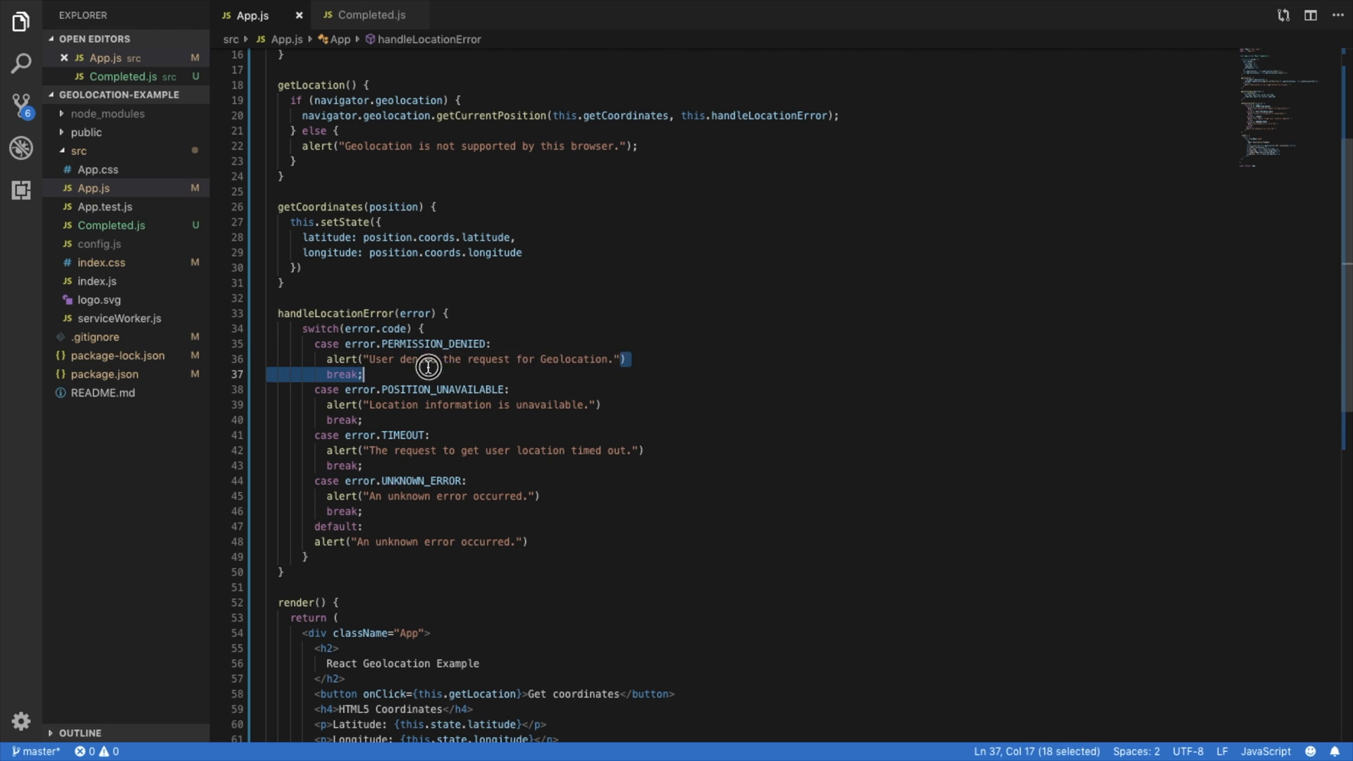
left_click_drag(622, 359, 370, 359)
left_click(628, 405)
key("ctrl+Left")
key("ctrl+Left")
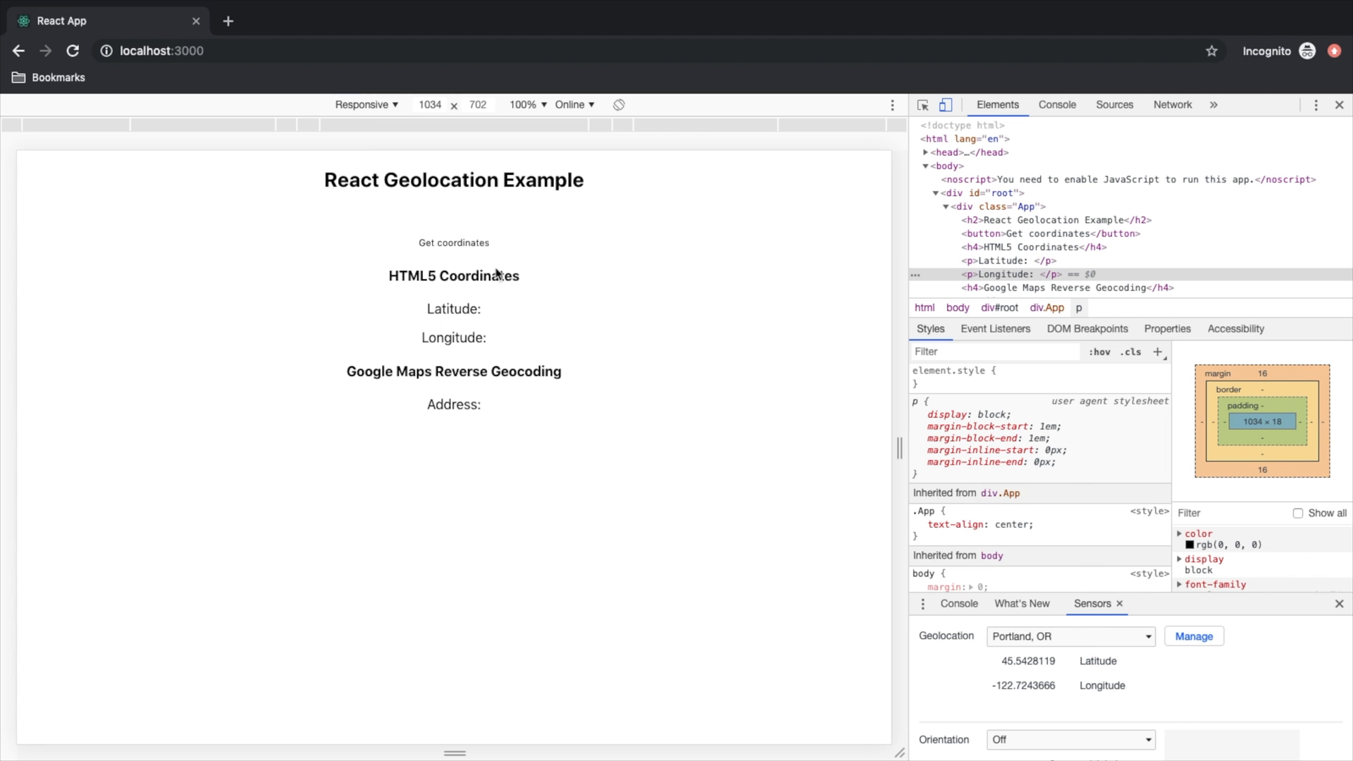
Step: Request coordinates, block the location prompt and dismiss the 'User denied' alert
left_click(473, 246)
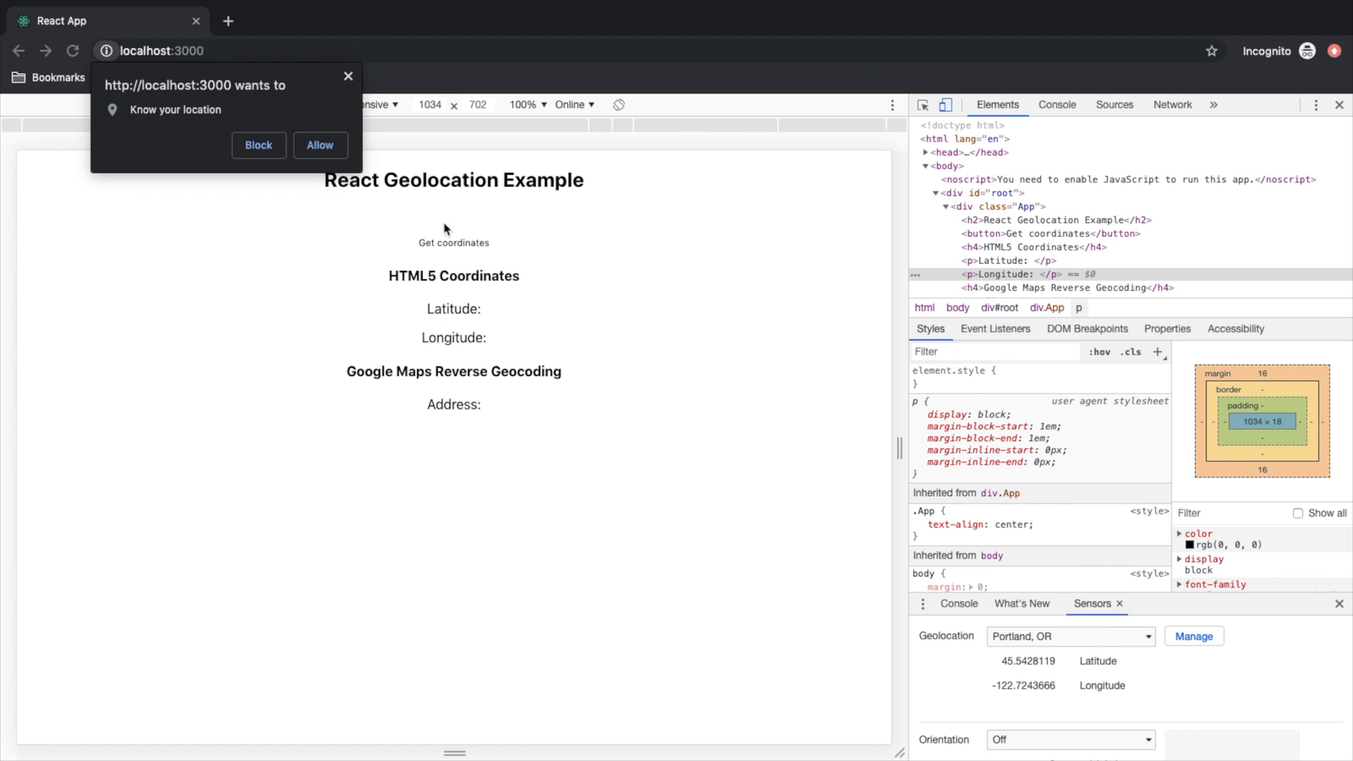
left_click(259, 145)
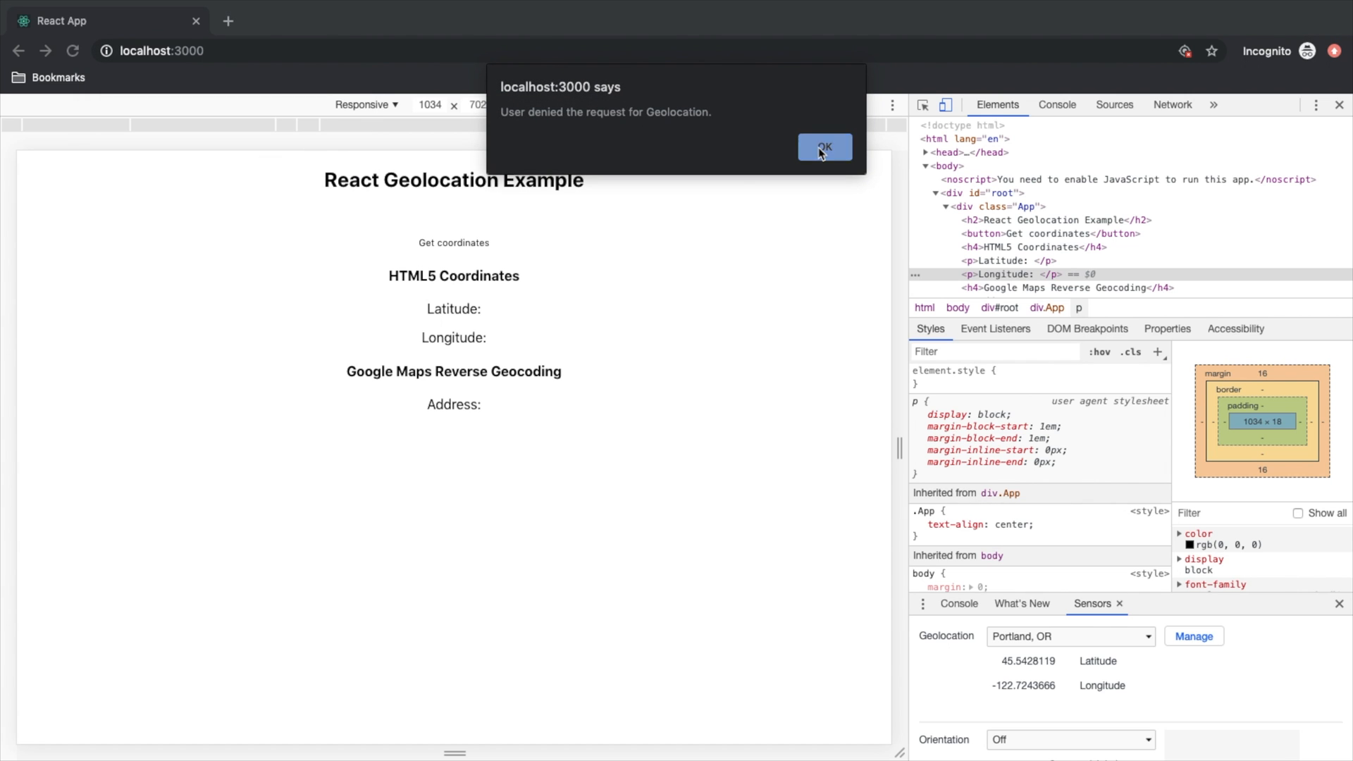
left_click(825, 147)
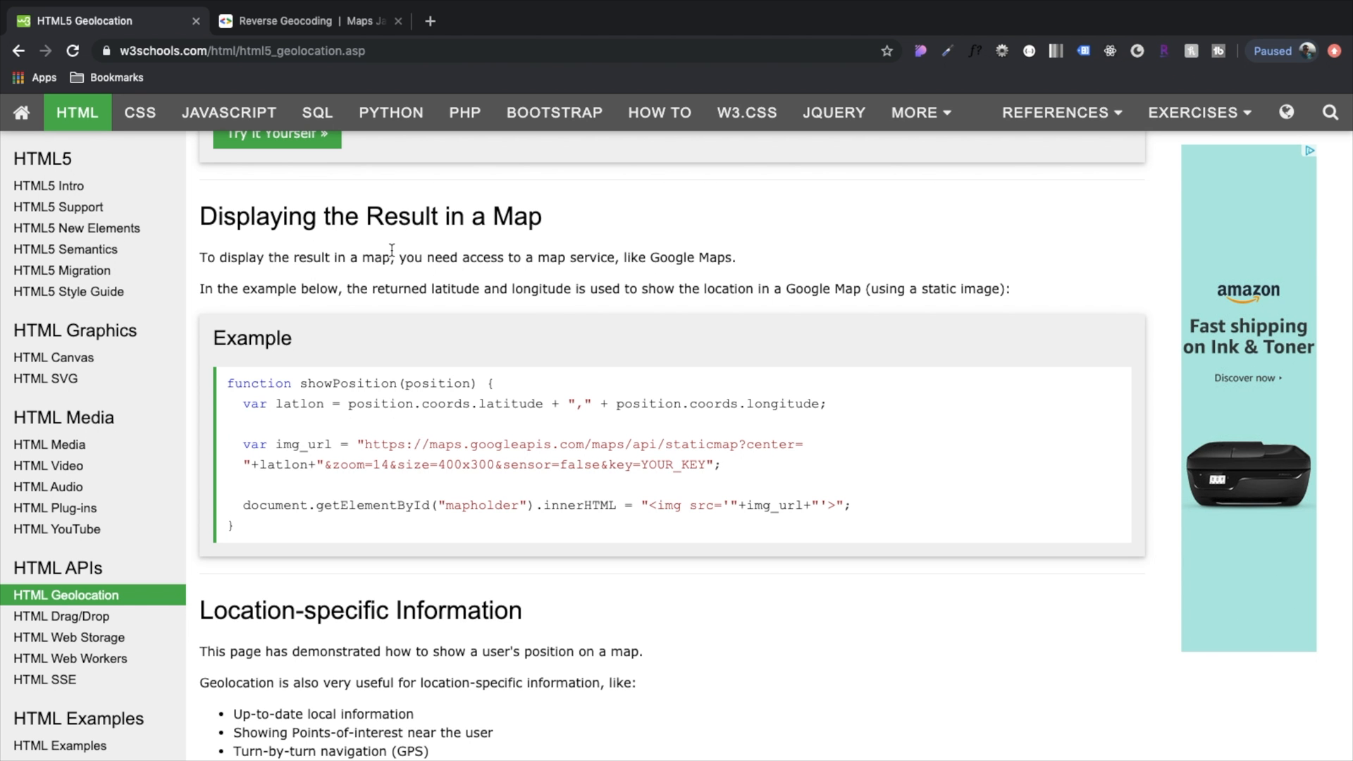
scroll(391, 252, "down", 1)
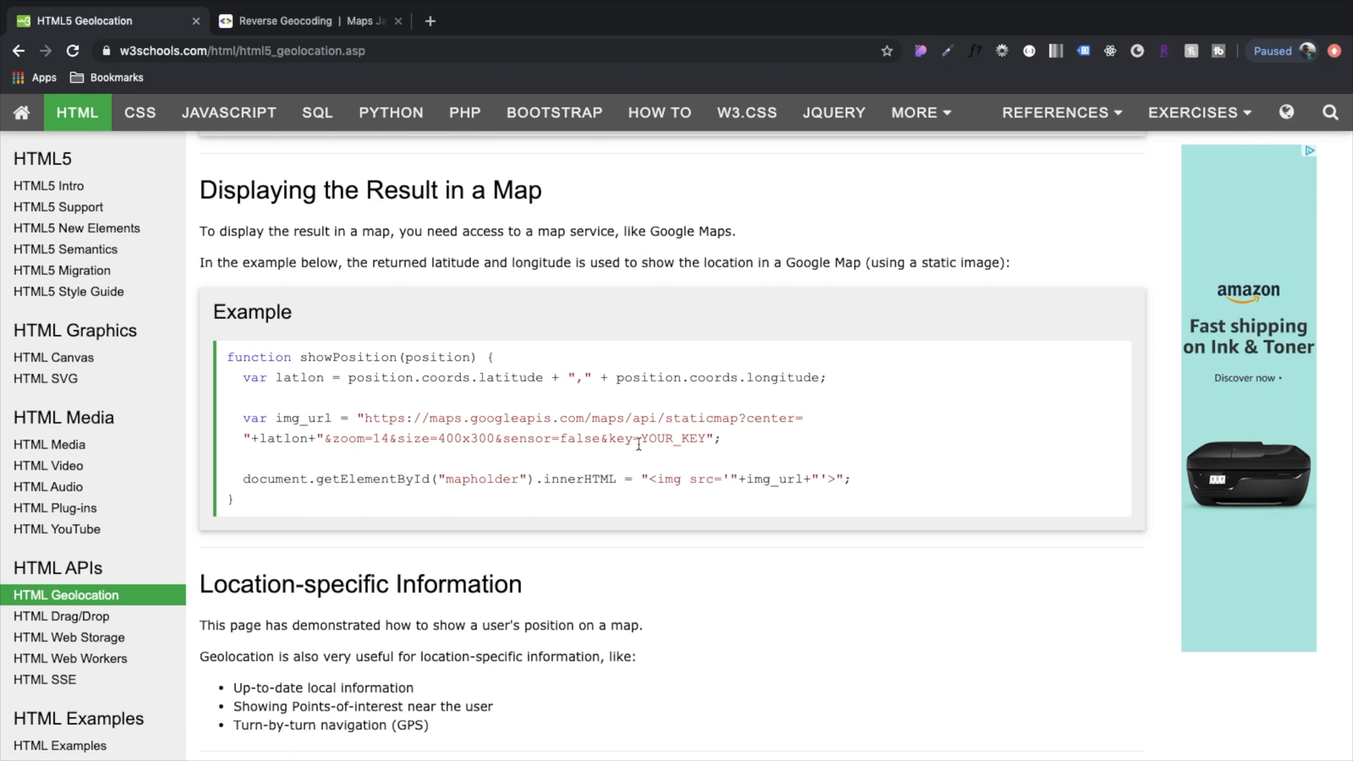
Step: Return from the W3Schools static map example to App.js in the editor
key("alt+Tab")
type("{")
Step: Start a ternary in render checking this.state.latitude and longitude
key("Return")
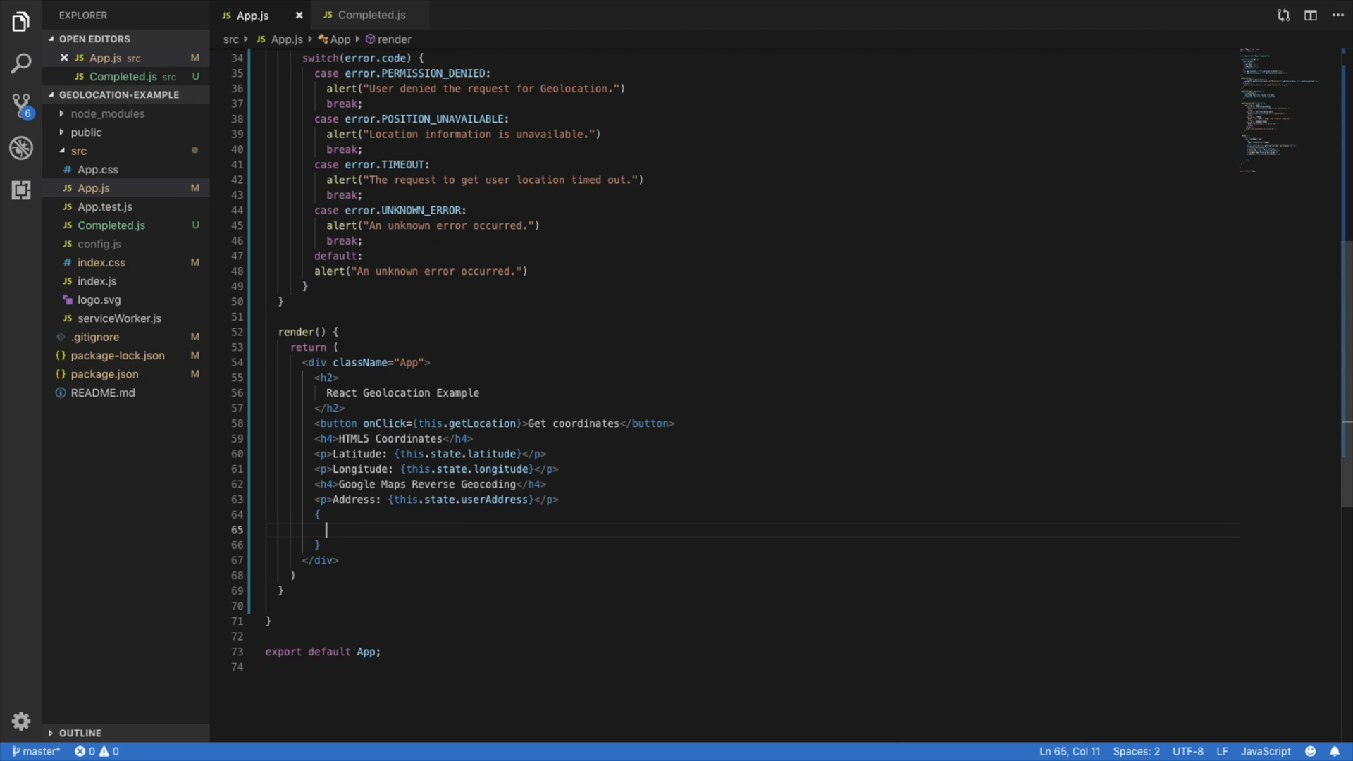
type("this.get")
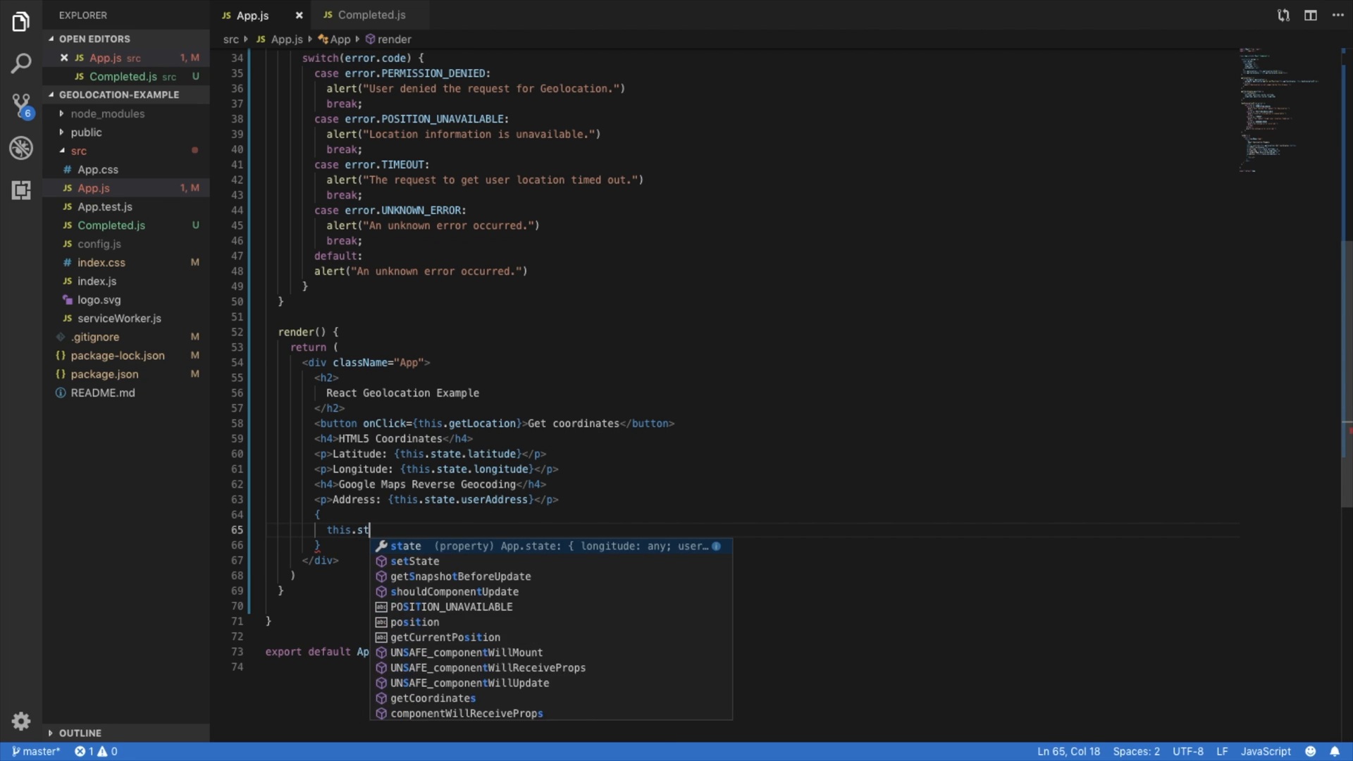
key("Tab")
type(".")
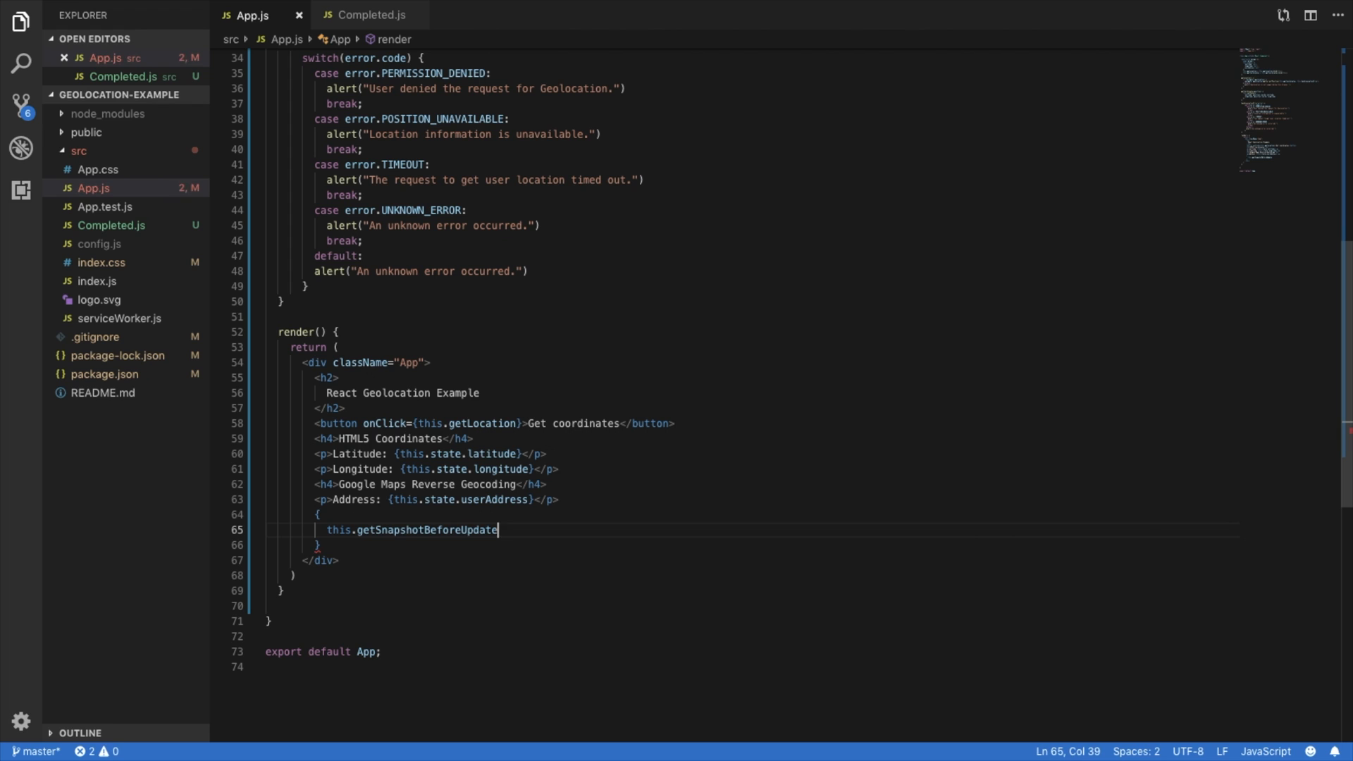
key("ctrl+BackSpace")
key("ctrl+BackSpace")
type("state")
key("BackSpace")
type(".la")
key("Tab")
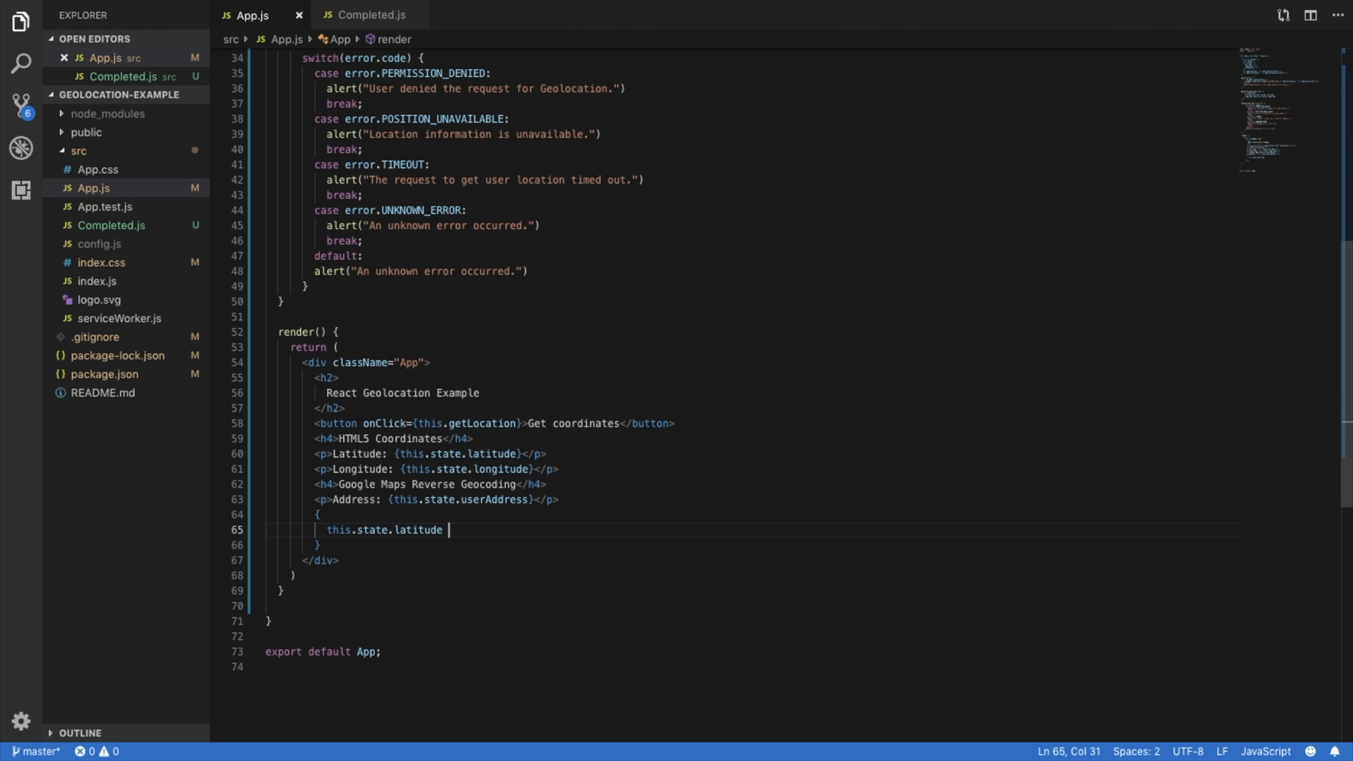
type("&& th")
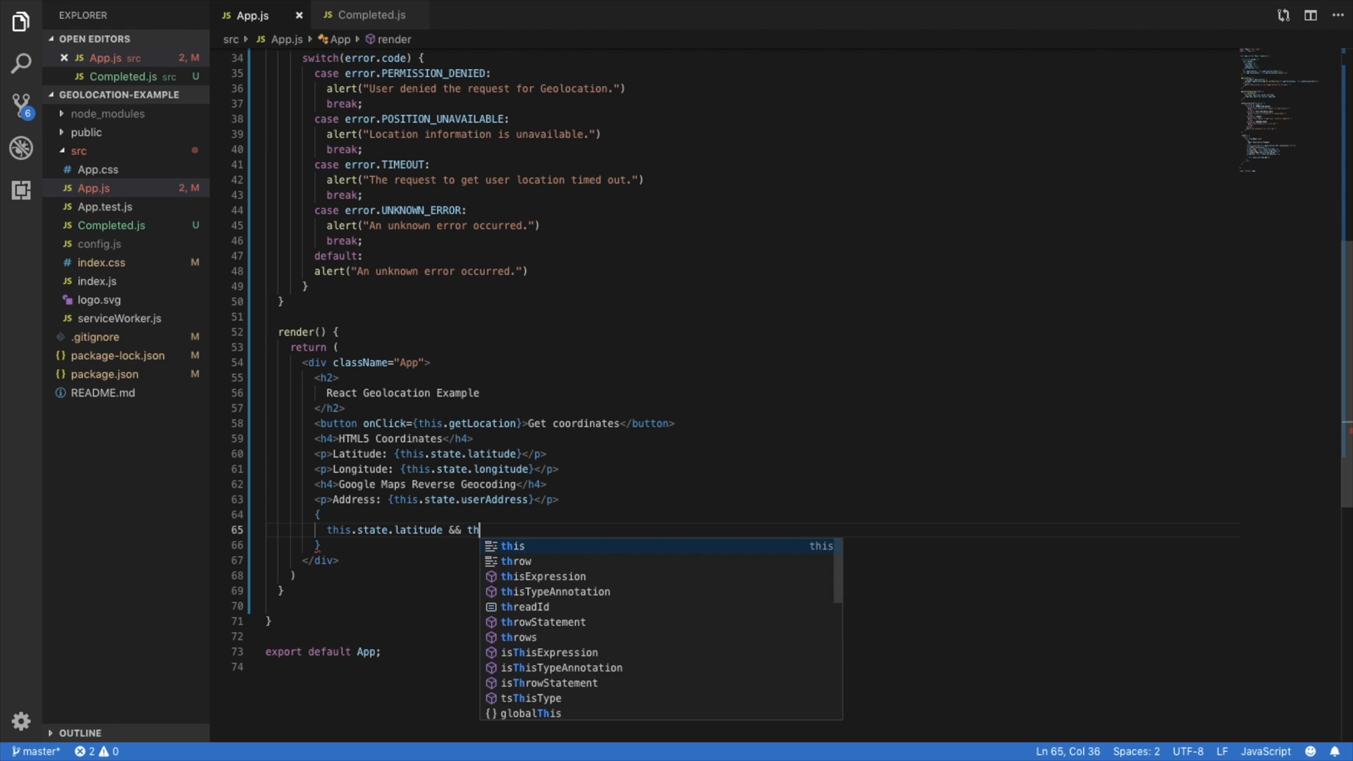
type("is.sta")
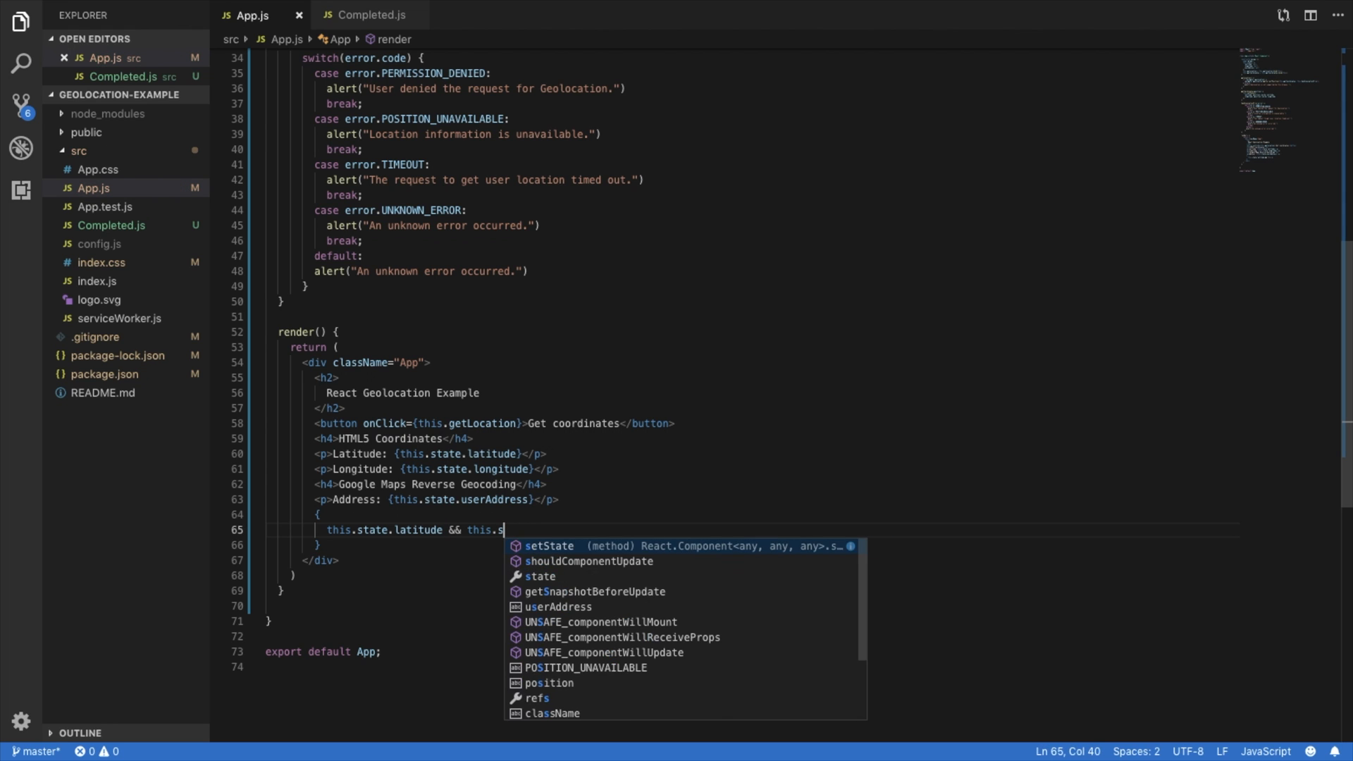
type("te.long")
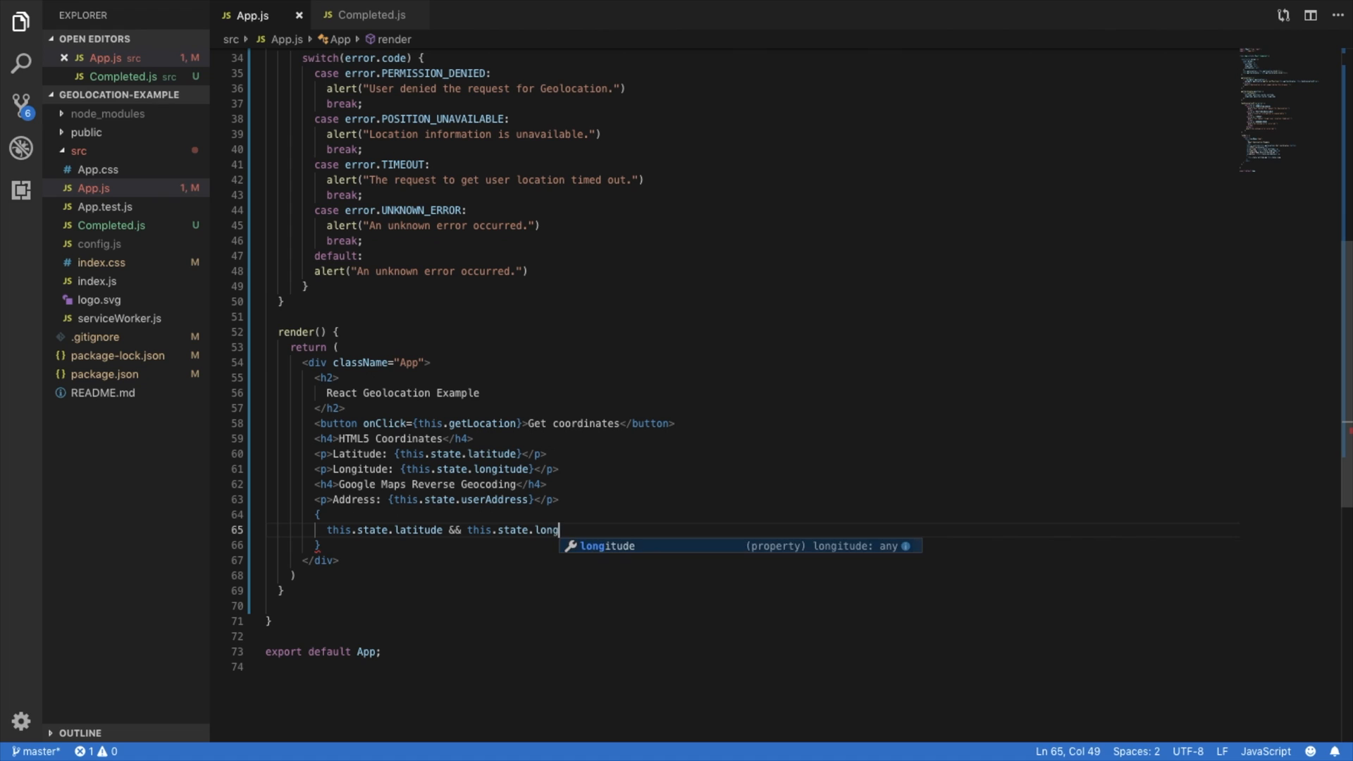
type("itude ?")
key("Return")
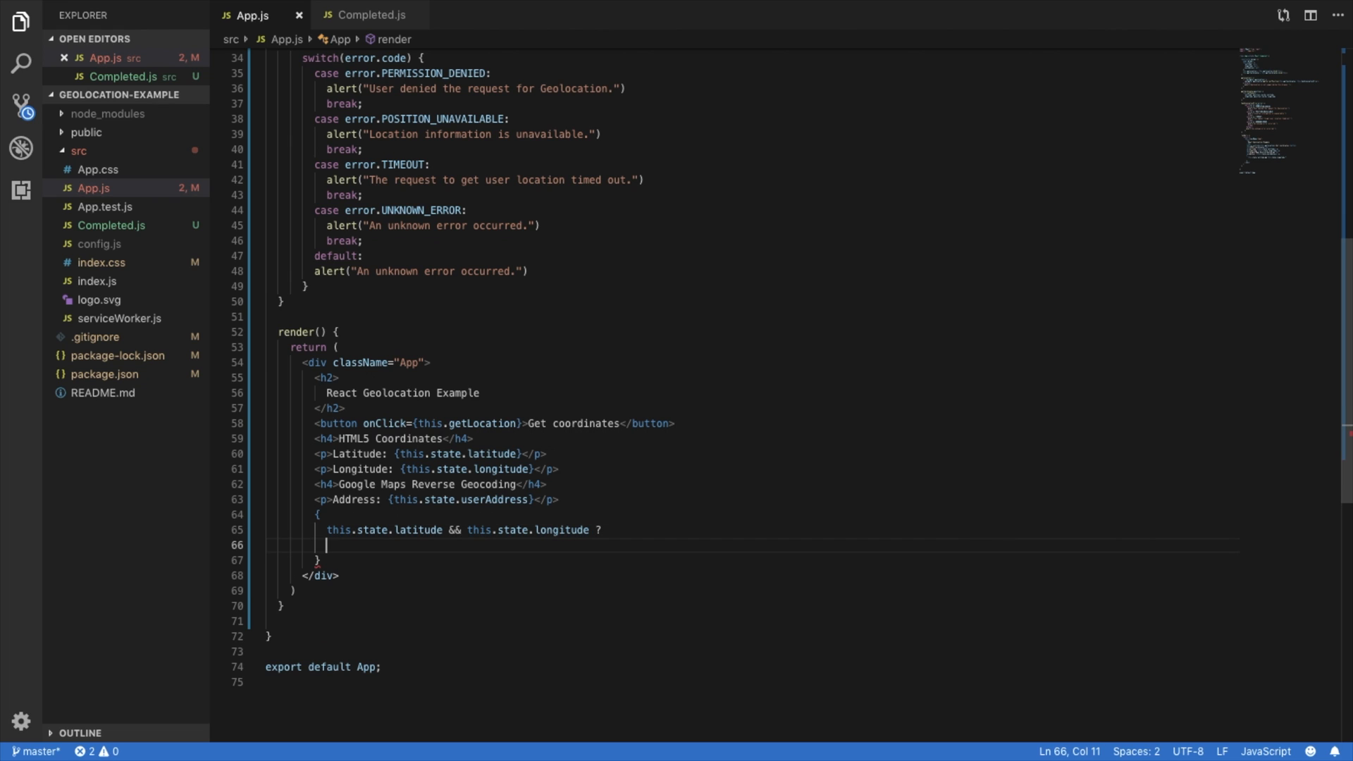
type("<img ")
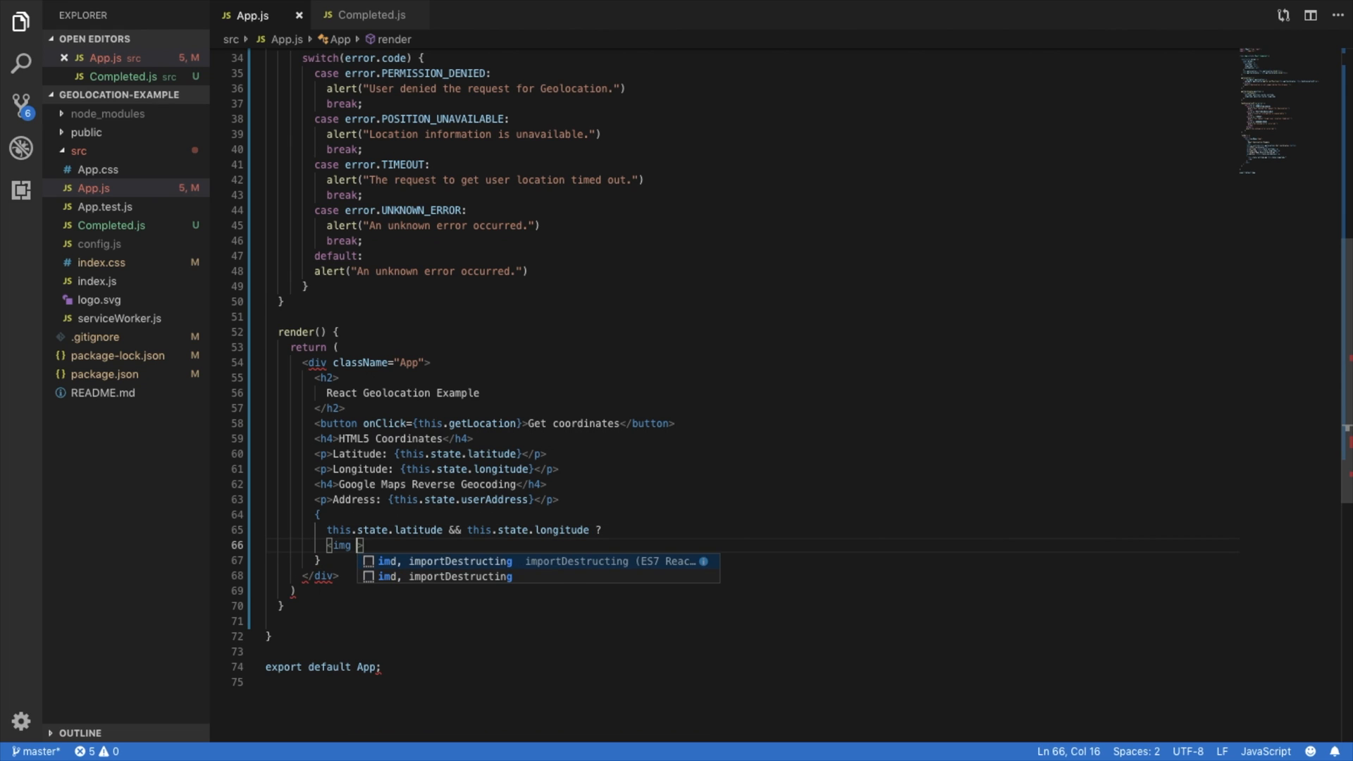
type("src={}>")
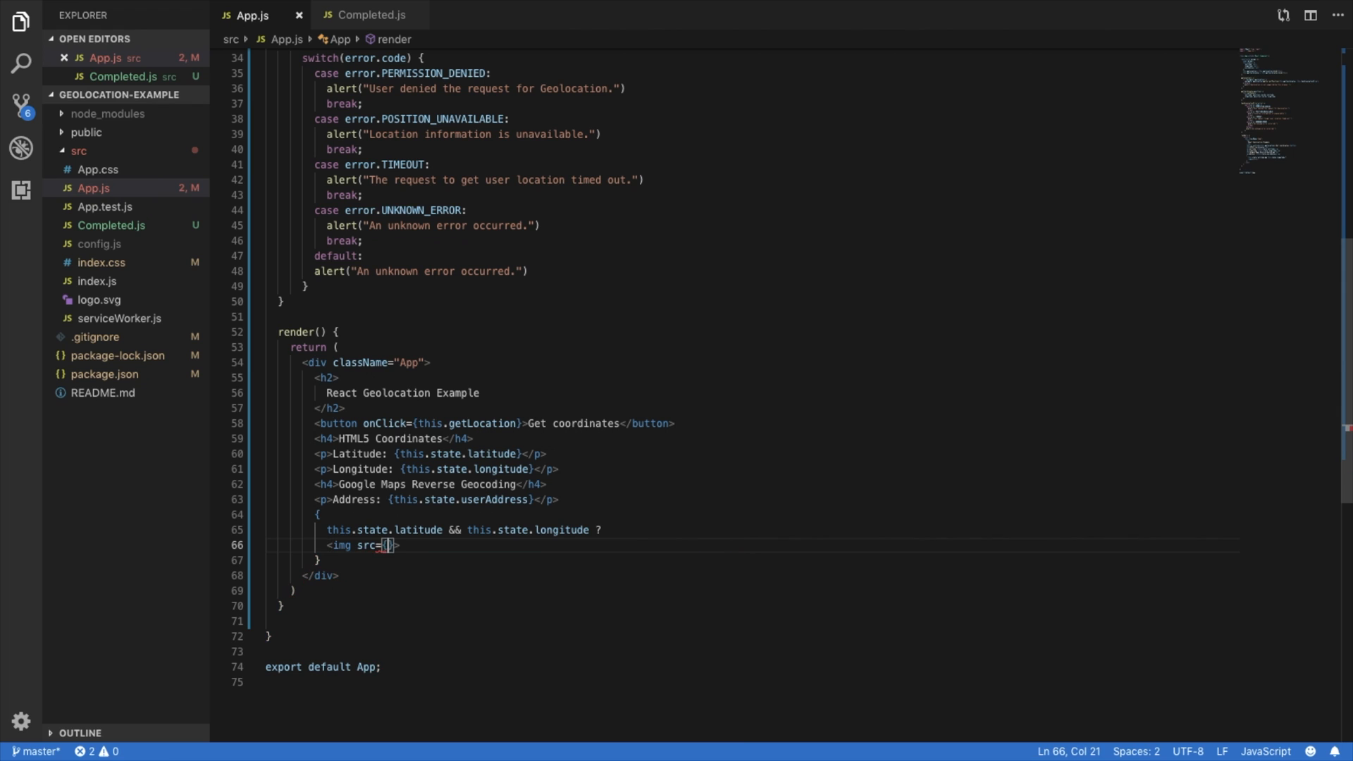
Step: Add an img with empty src and alt as the true branch and null as the fallback
key("Right")
type("alt=''")
type(" /")
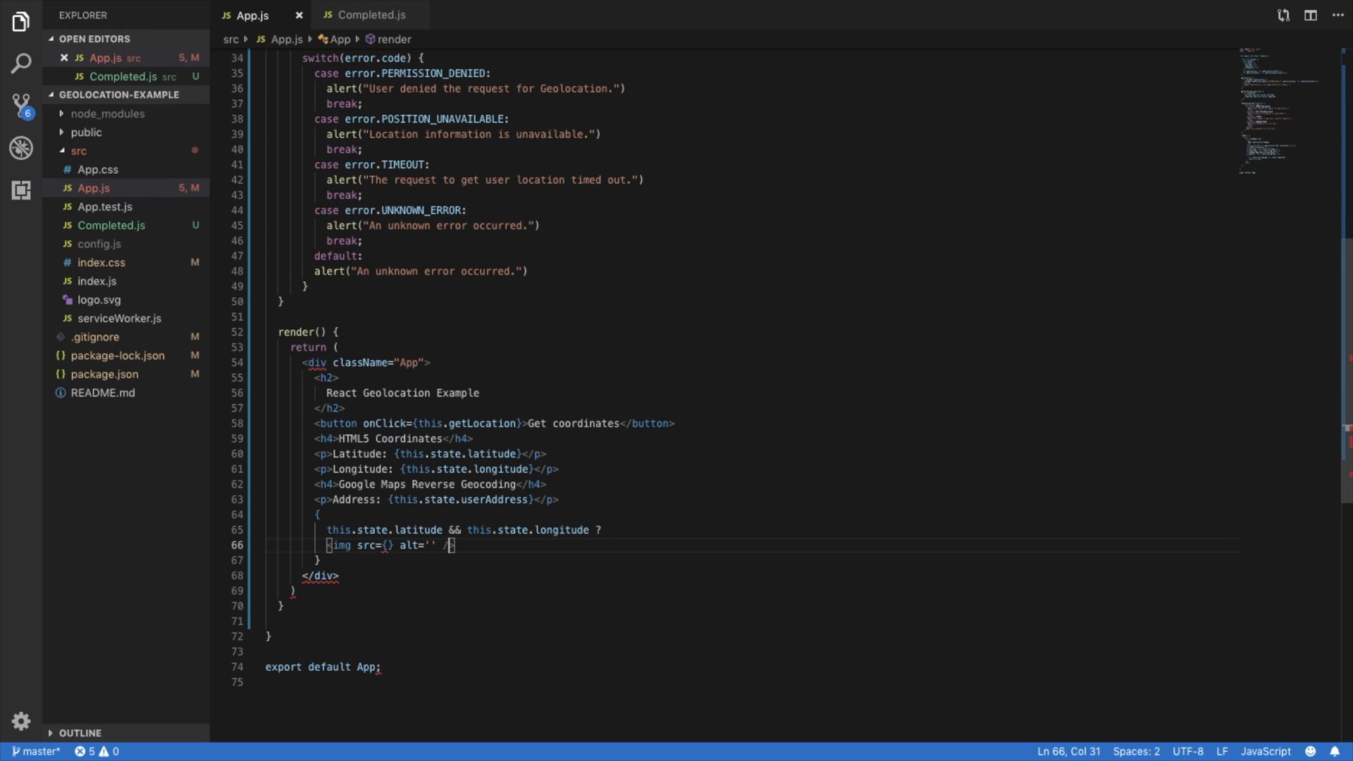
left_click(388, 544)
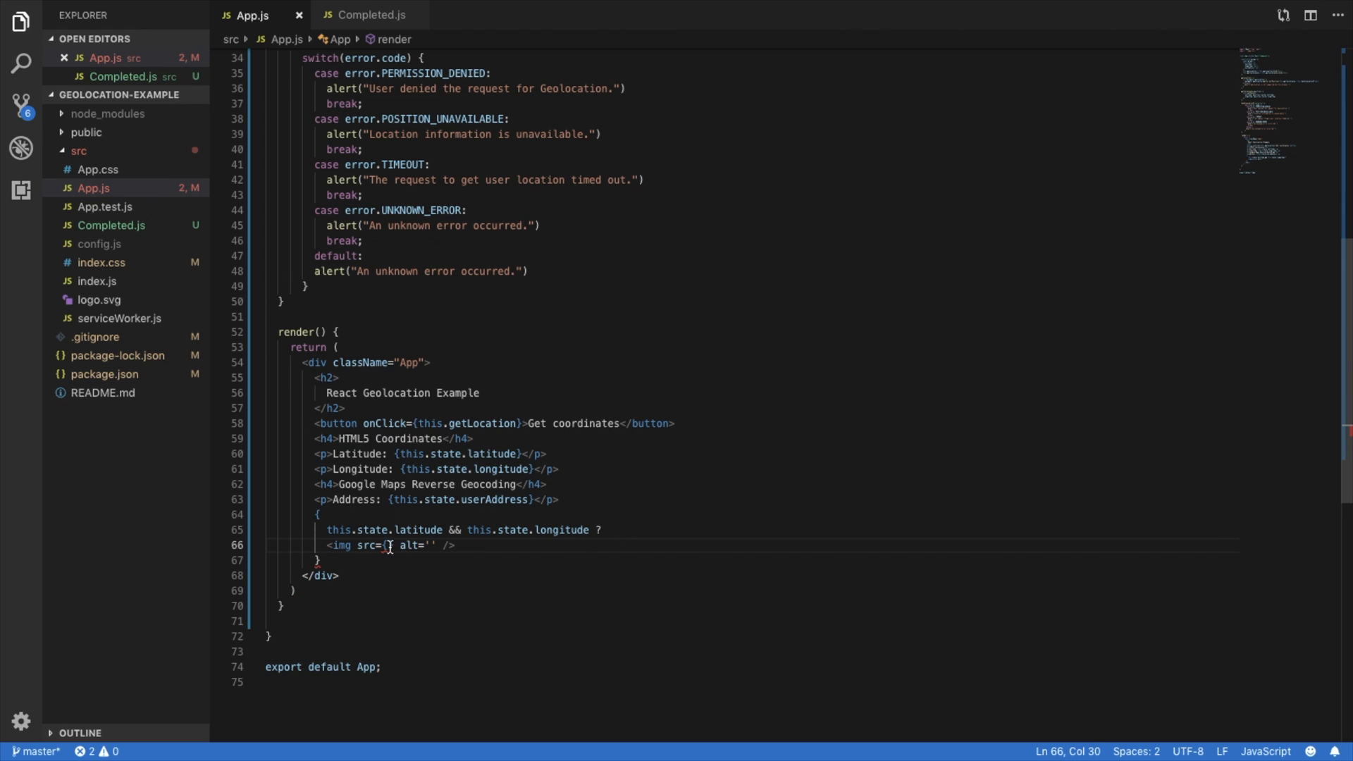
type("'")
key("End")
key("Return")
type(":")
key("Return")
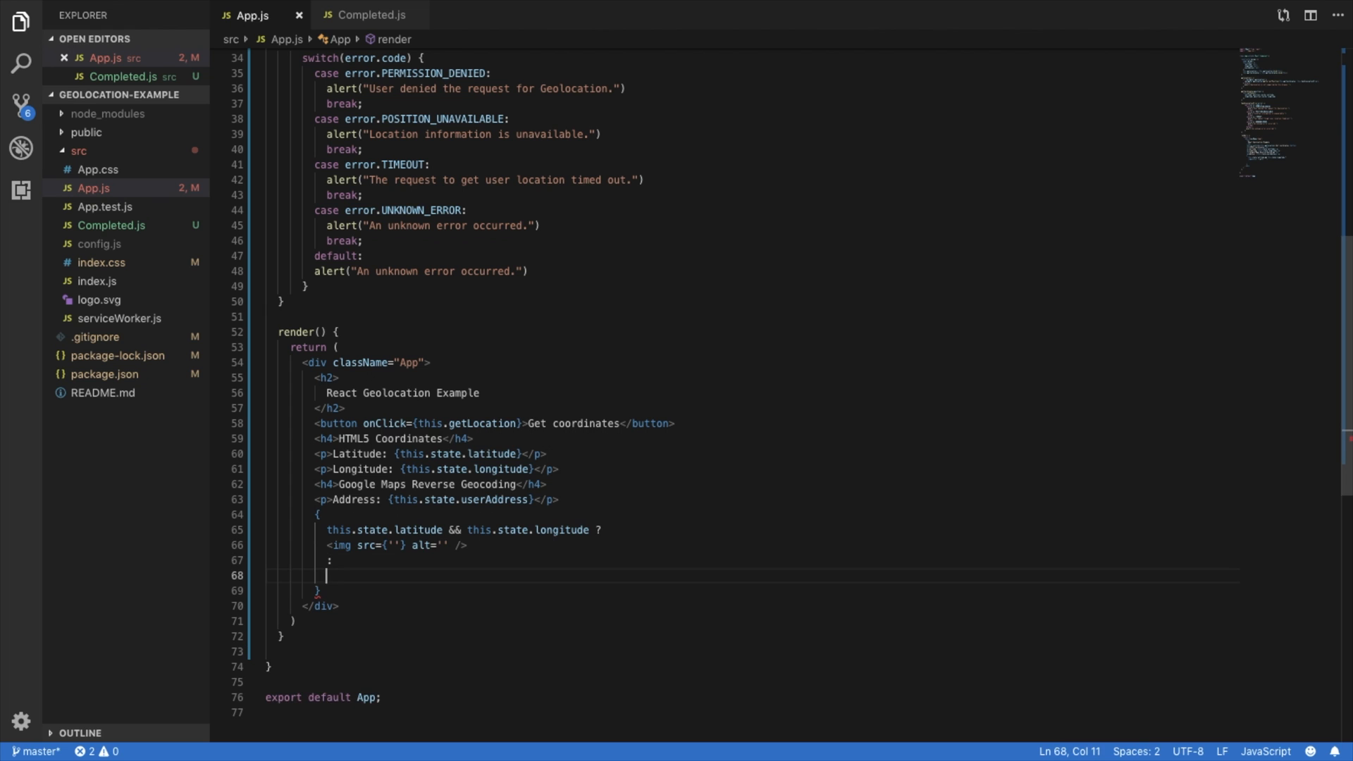
type("null")
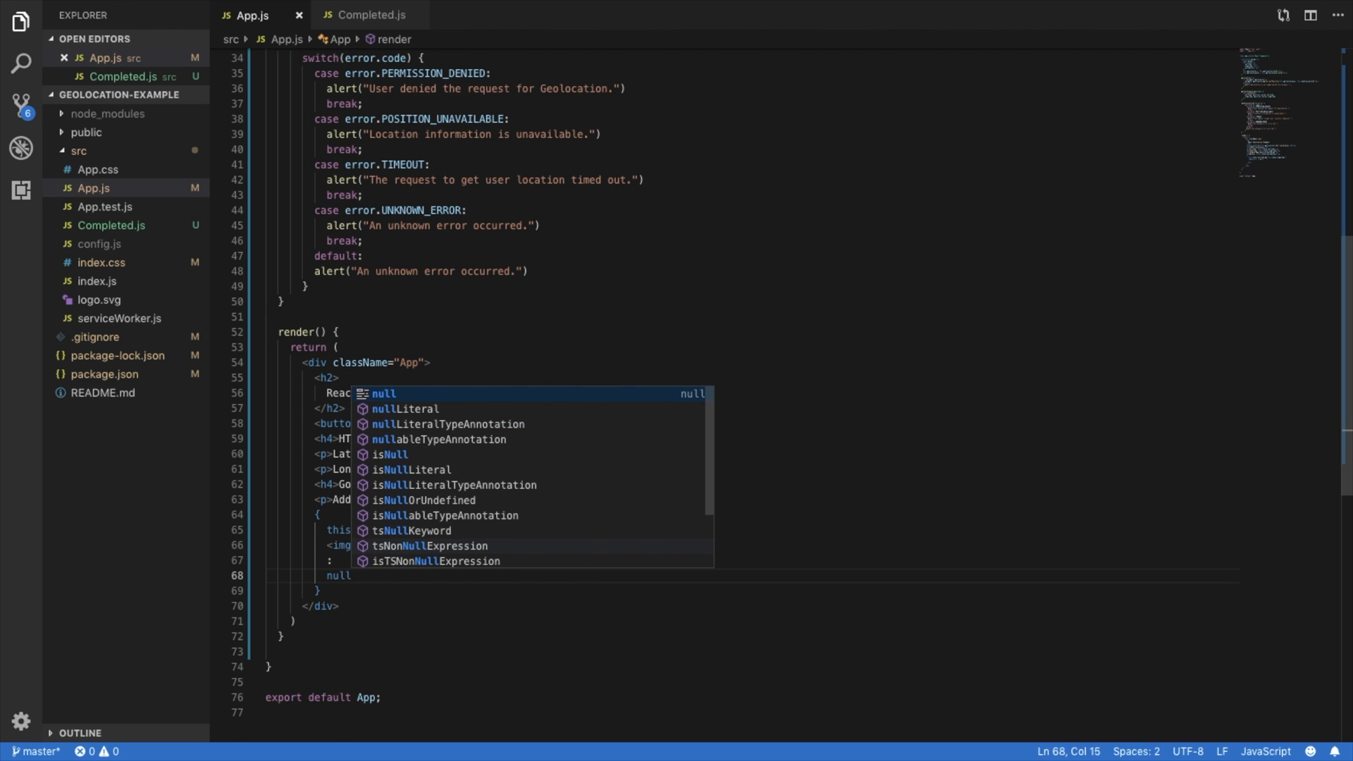
key("Down")
scroll(313, 135, "up", 8)
scroll(444, 247, "down", 5)
scroll(447, 247, "down", 5)
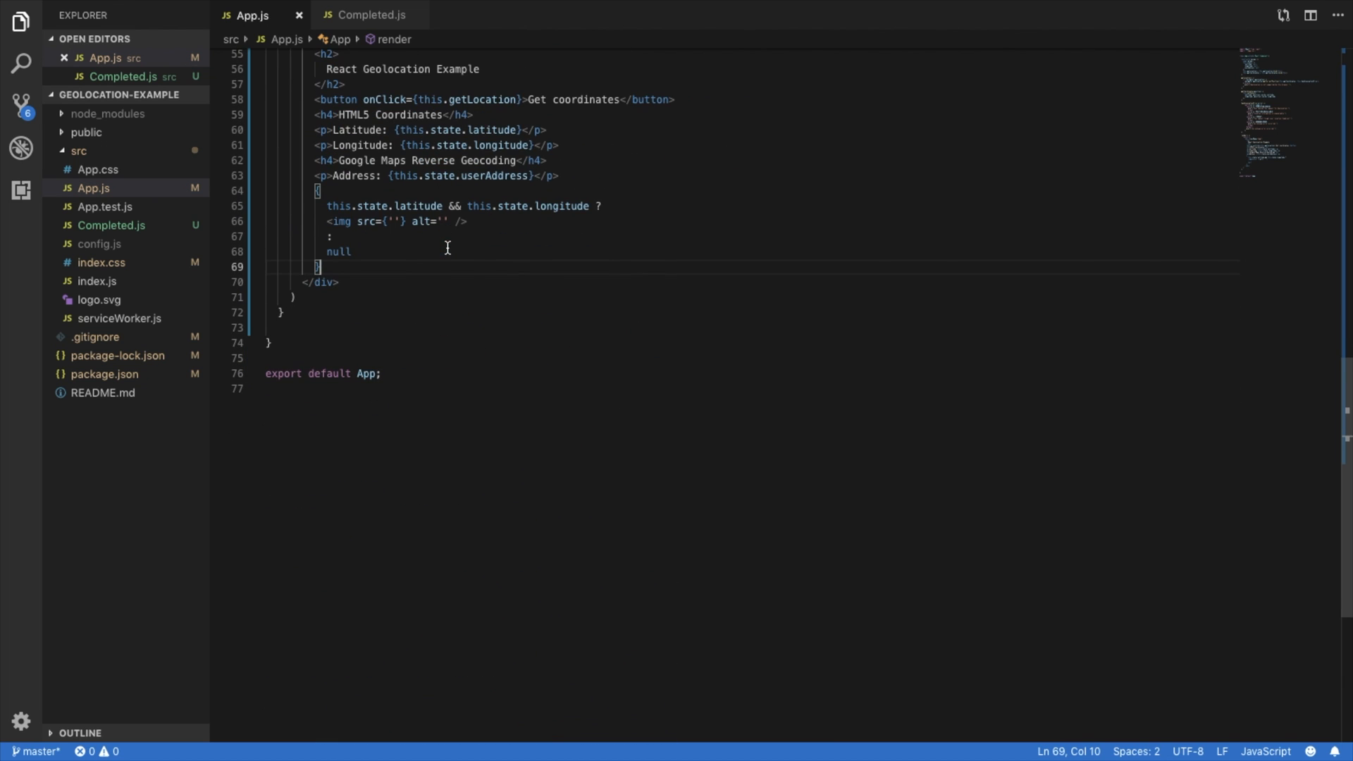
left_click(396, 222)
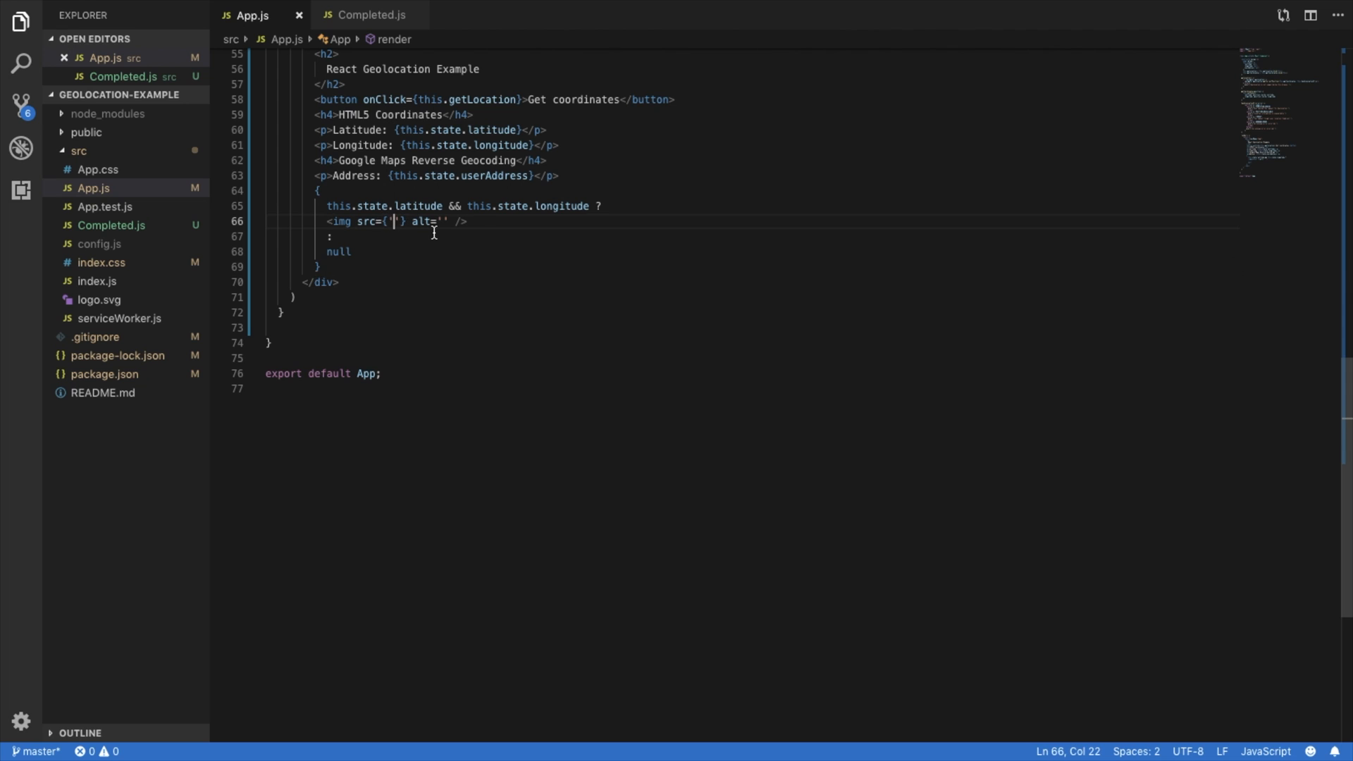
Step: Paste the static map URL into src using this.state coordinates and ${GOOGLE_API_KEY}
type("https://maps.googleapis.com/maps/api/staticmap?center=${this.state.latitude},${this.state.longitude}&zoom=14&size=400x300&sensor=false&markers=color:red%7C${this.state.latitude},${this.state.longitude}&key=${GOOGLE_API_KEY}")
scroll(434, 234, "left", 10)
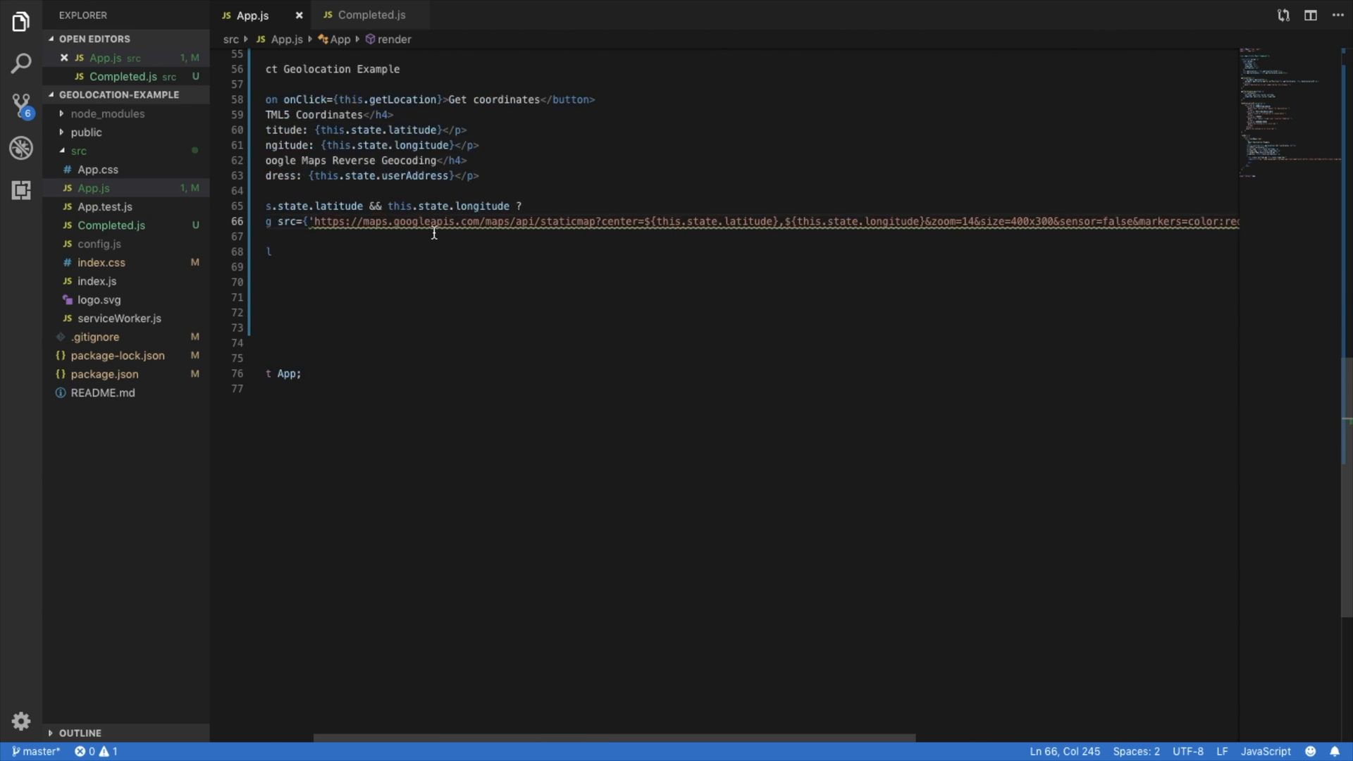
left_click(392, 224)
scroll(393, 224, "right", 10)
left_click_drag(1152, 222, 1144, 222)
scroll(952, 250, "left", 10)
left_click(951, 251)
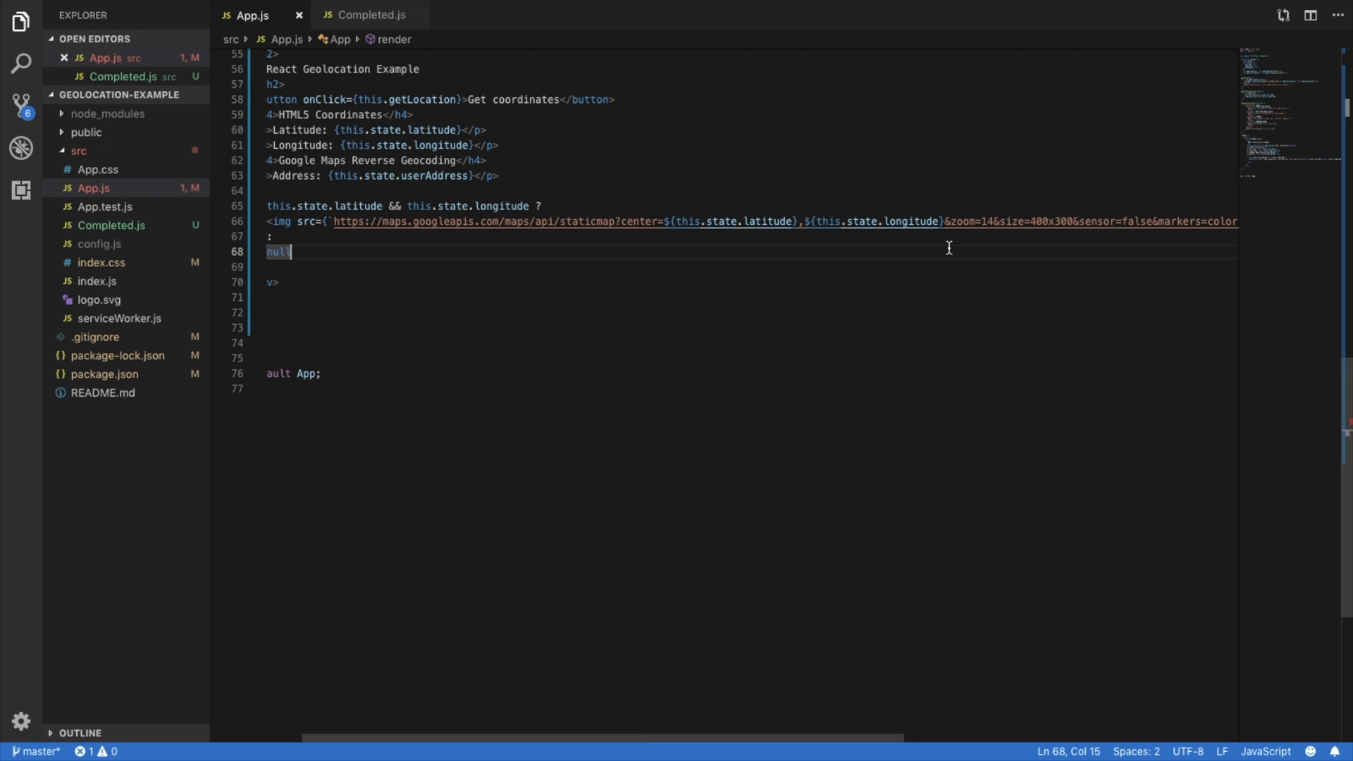
left_click_drag(664, 221, 805, 222)
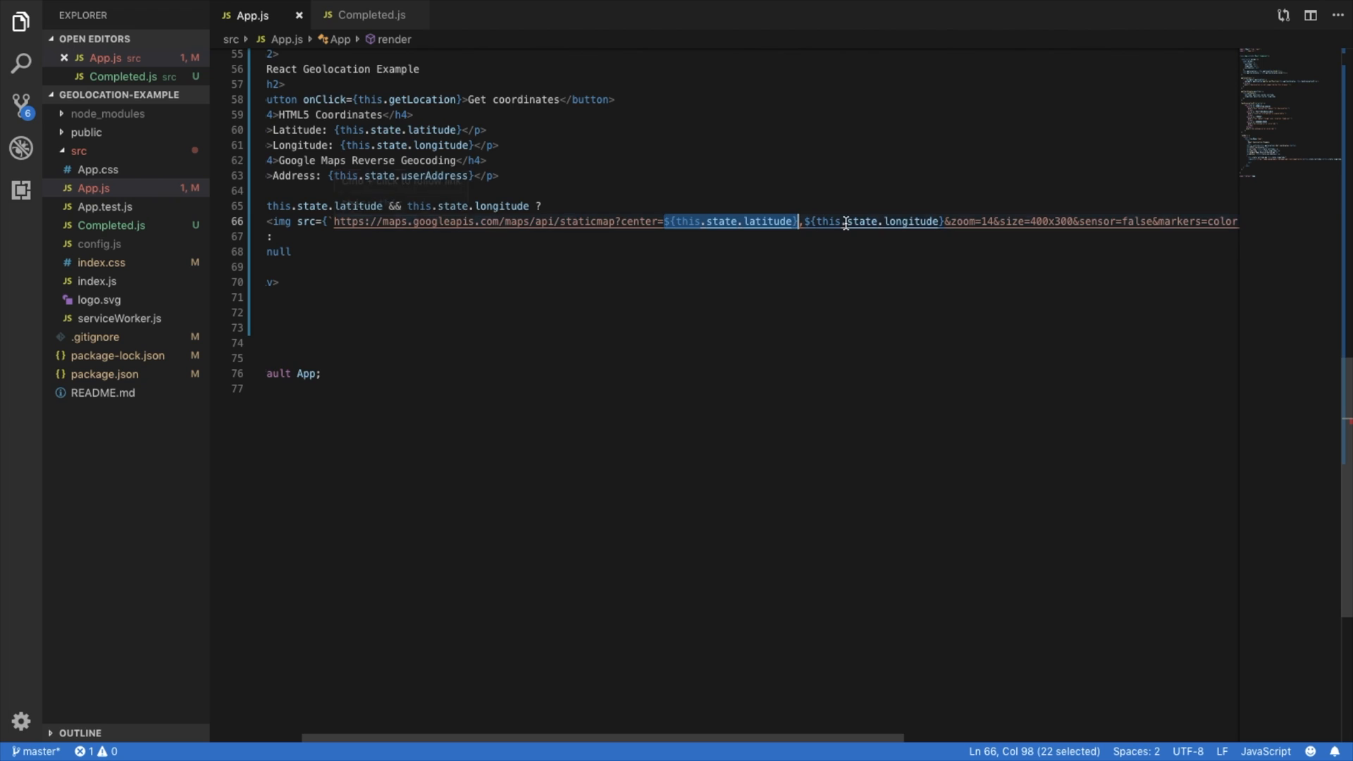
scroll(825, 222, "right", 8)
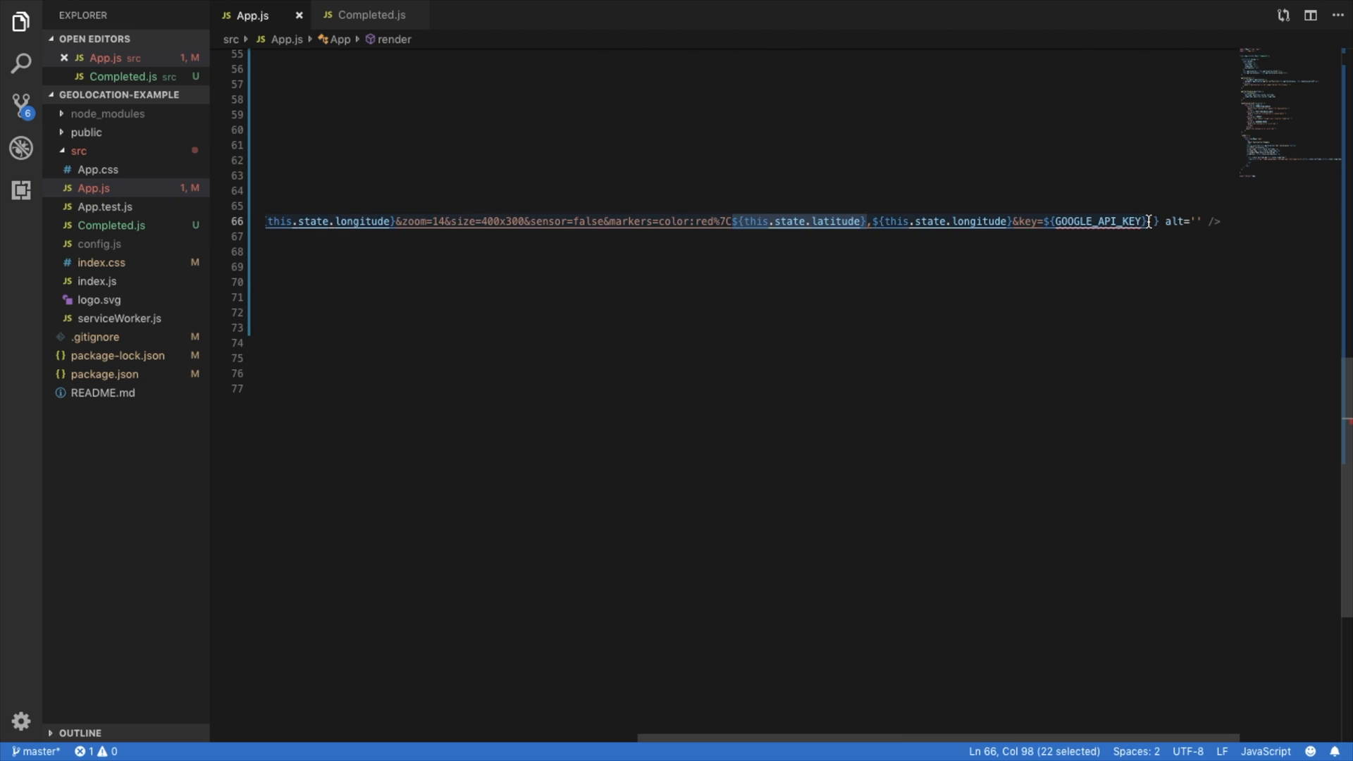
left_click_drag(1149, 220, 1048, 220)
left_click(1054, 222)
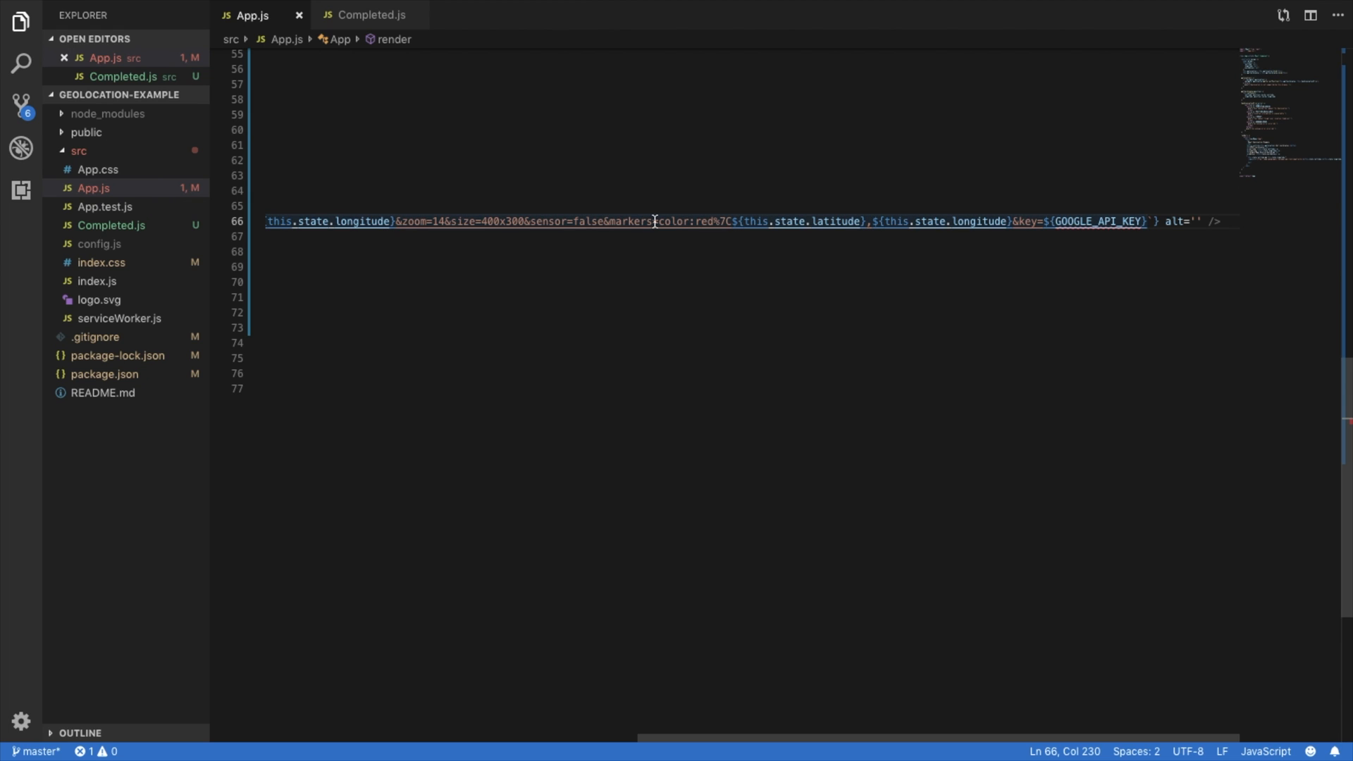
scroll(654, 221, "left", 10)
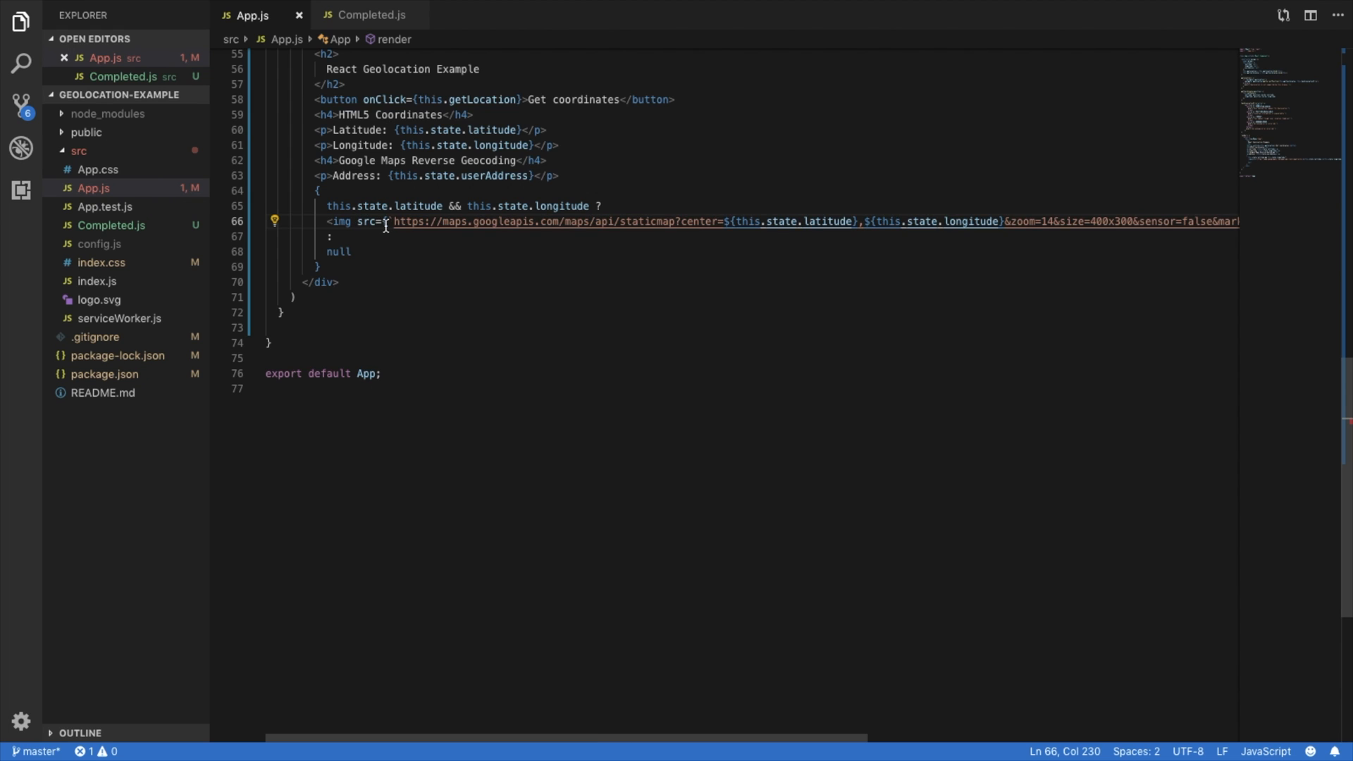
scroll(498, 224, "right", 5)
scroll(529, 223, "right", 3)
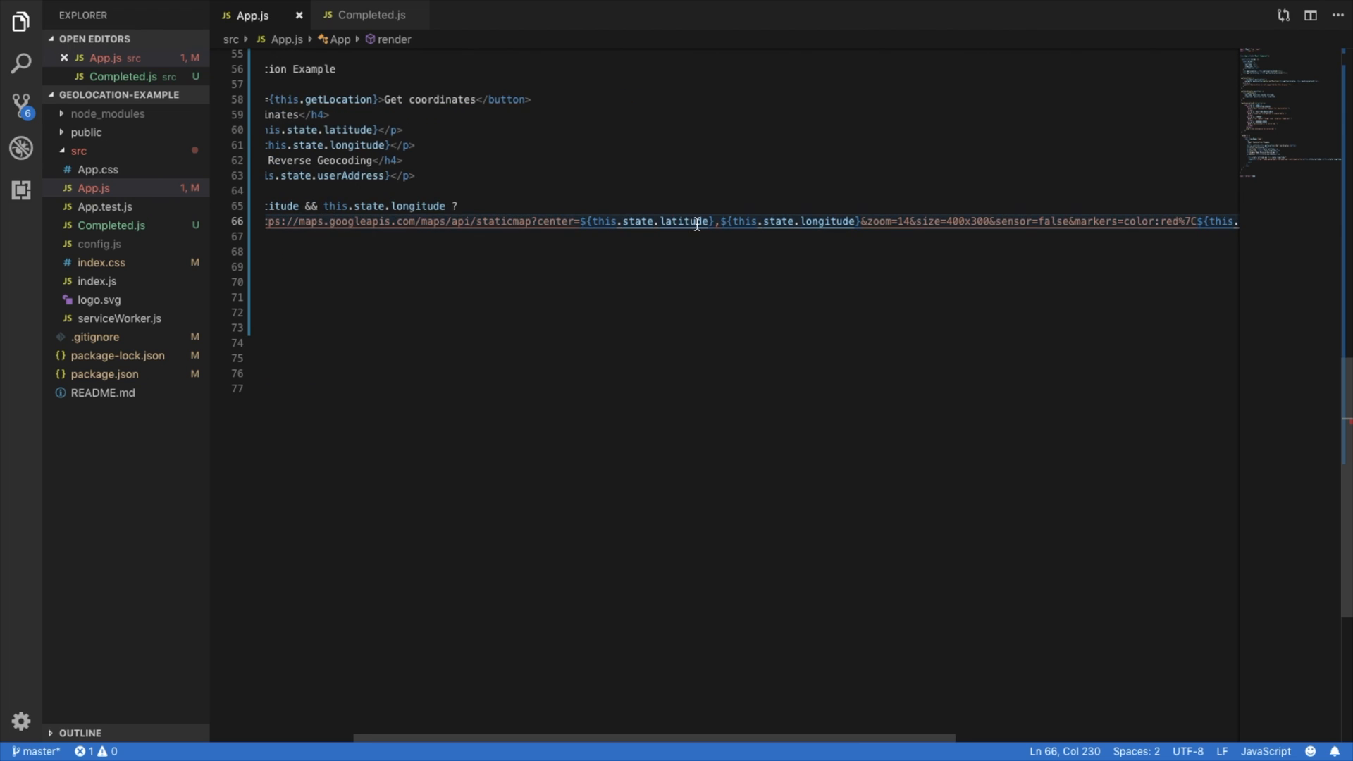
scroll(622, 220, "right", 5)
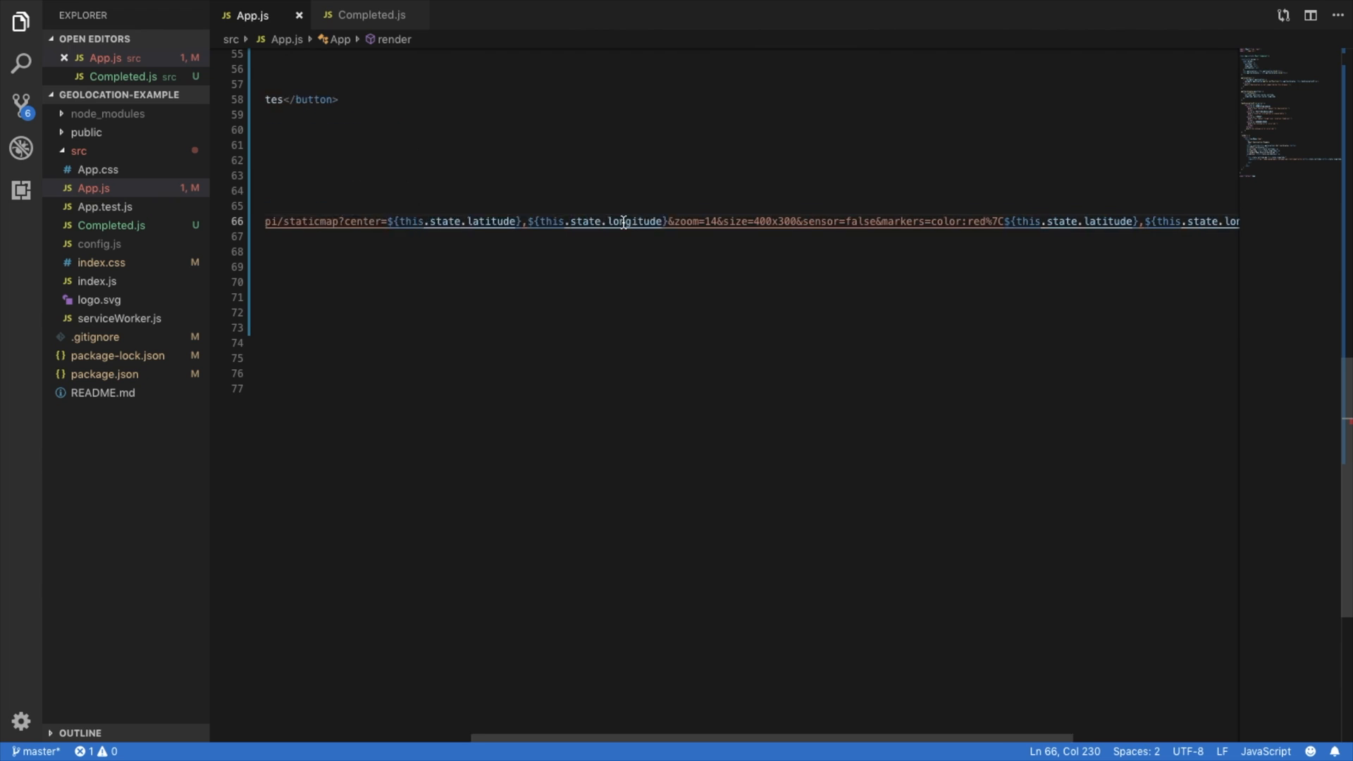
scroll(592, 222, "left", 10)
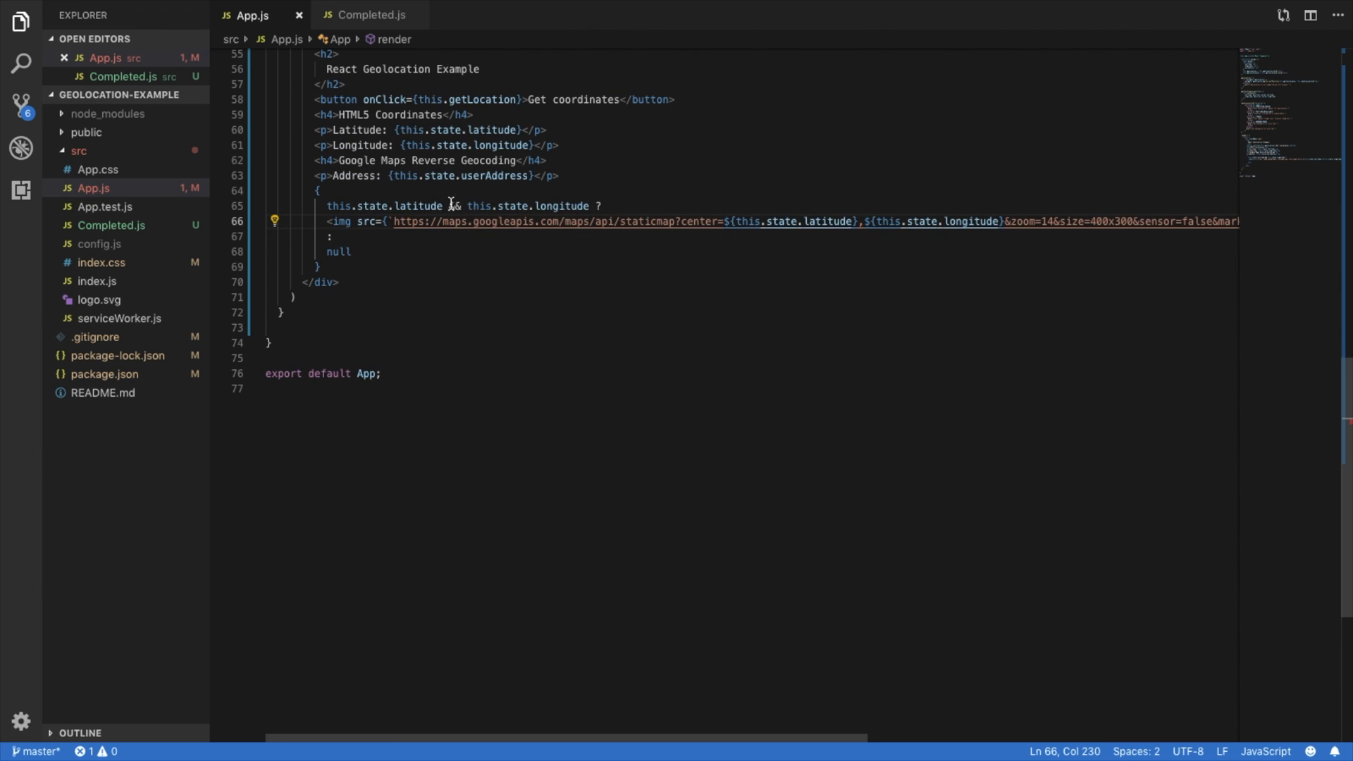
scroll(620, 221, "right", 5)
scroll(593, 221, "right", 5)
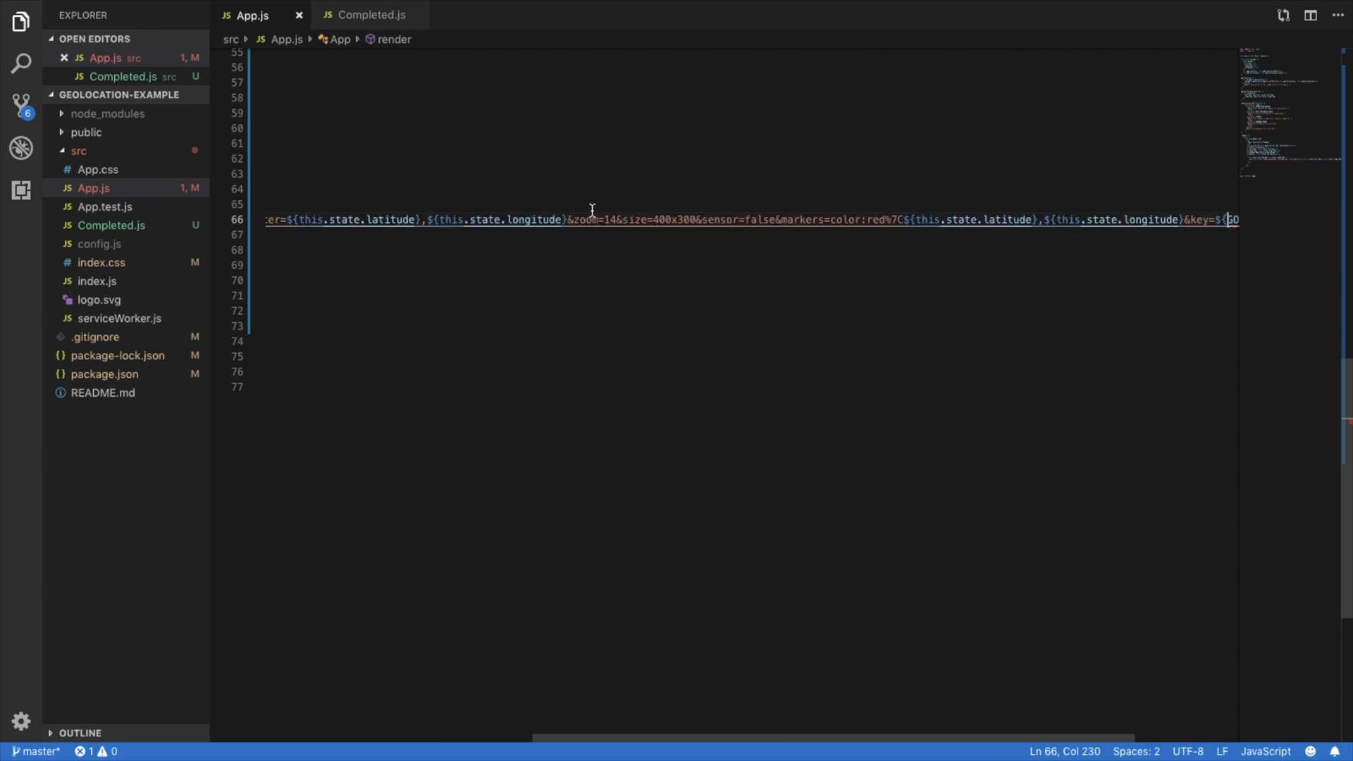
scroll(582, 219, "right", 3)
scroll(581, 221, "left", 1)
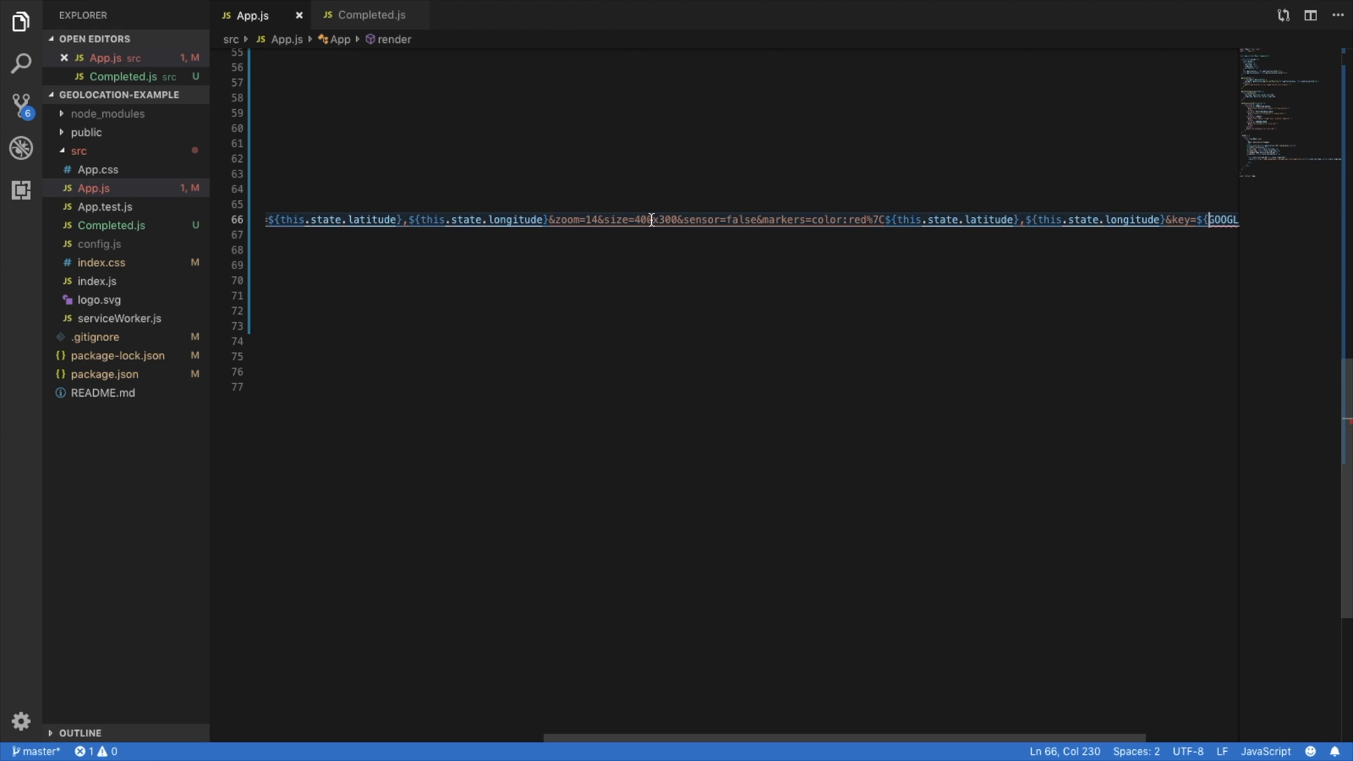
scroll(685, 222, "right", 2)
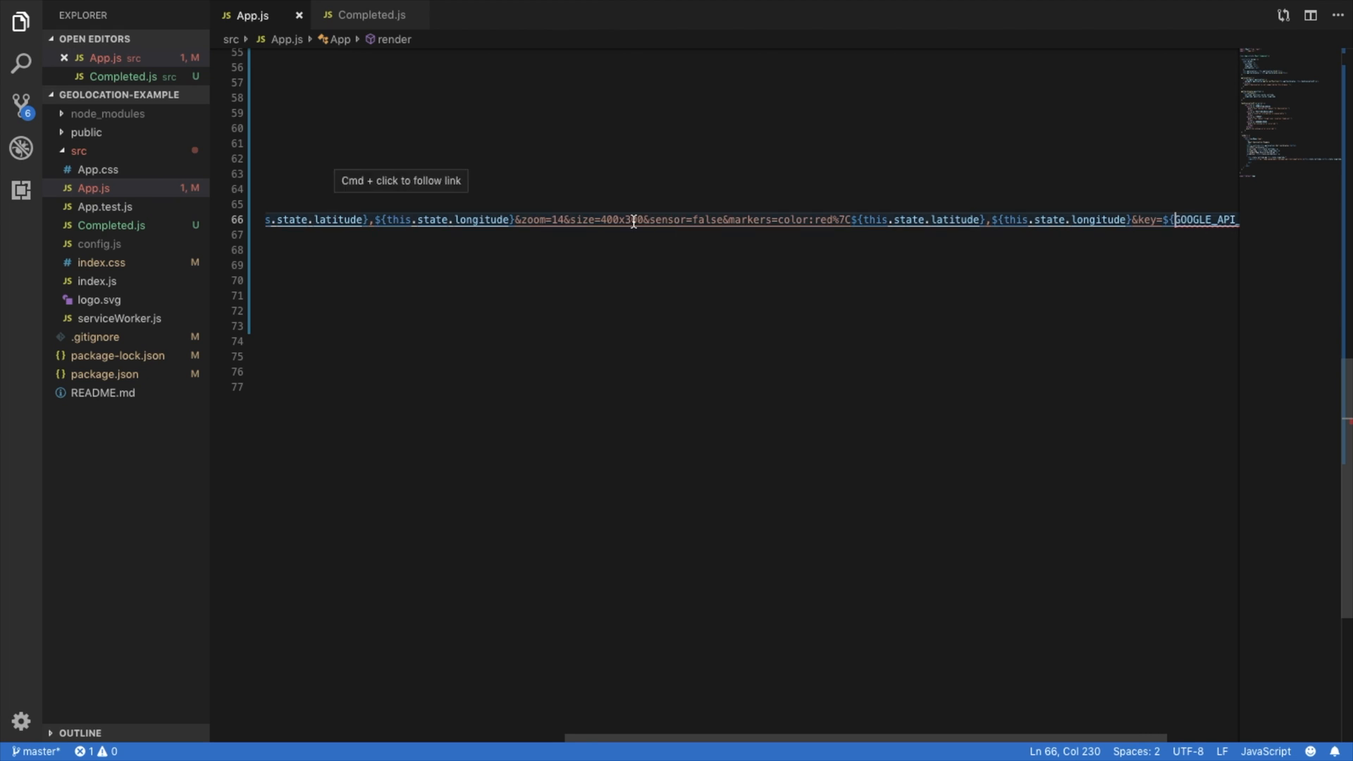
scroll(635, 220, "right", 3)
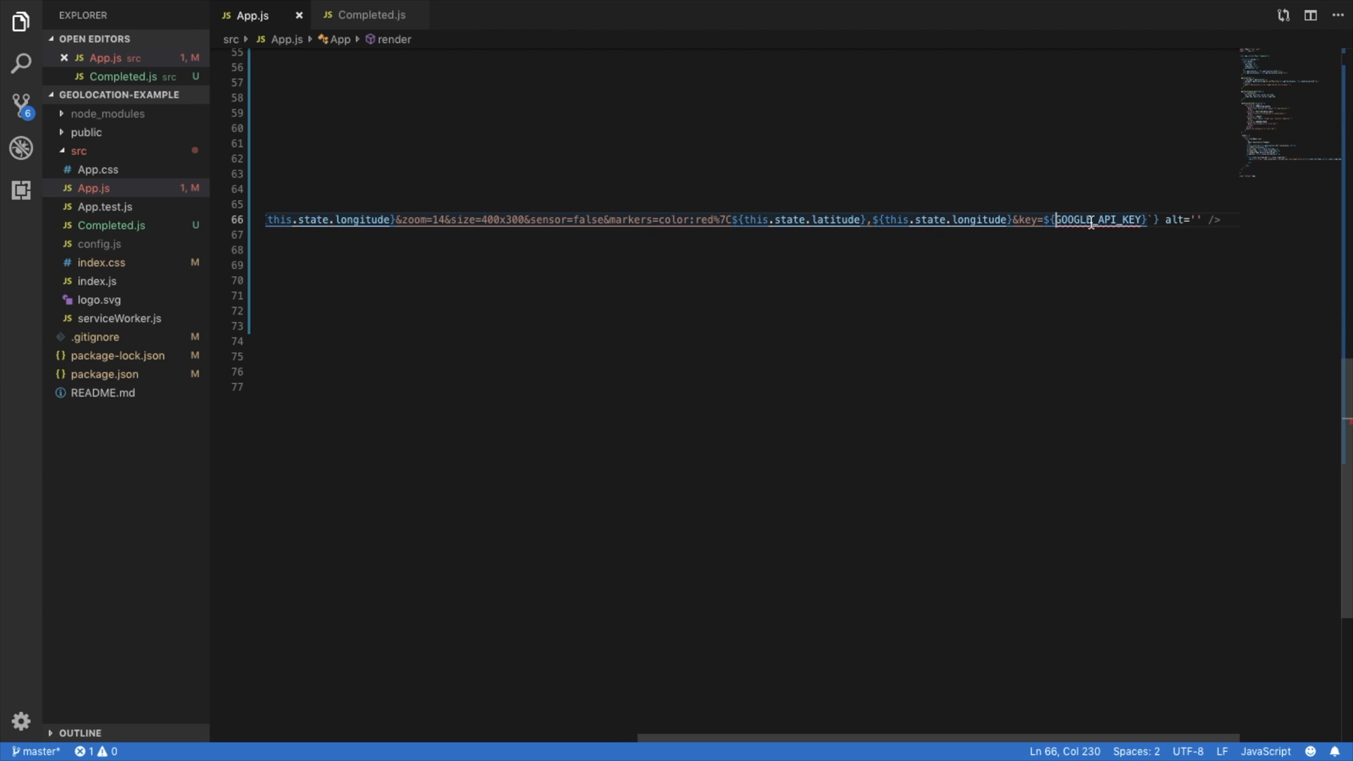
scroll(740, 244, "left", 10)
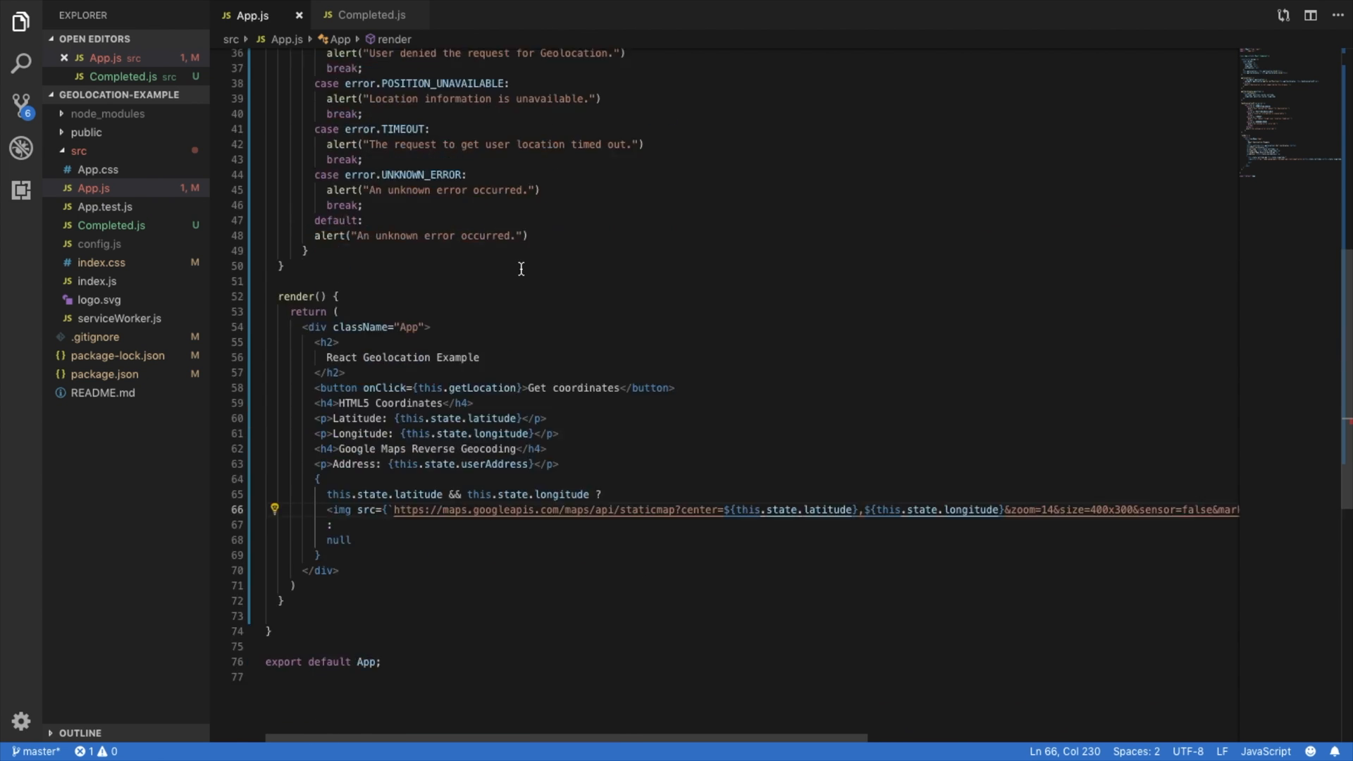
scroll(740, 243, "up", 10)
Step: Add import {GOOGLE_API_KEY} from './config' below the existing imports
left_click(466, 185)
scroll(467, 185, "down", 15)
scroll(467, 185, "up", 15)
left_click(381, 72)
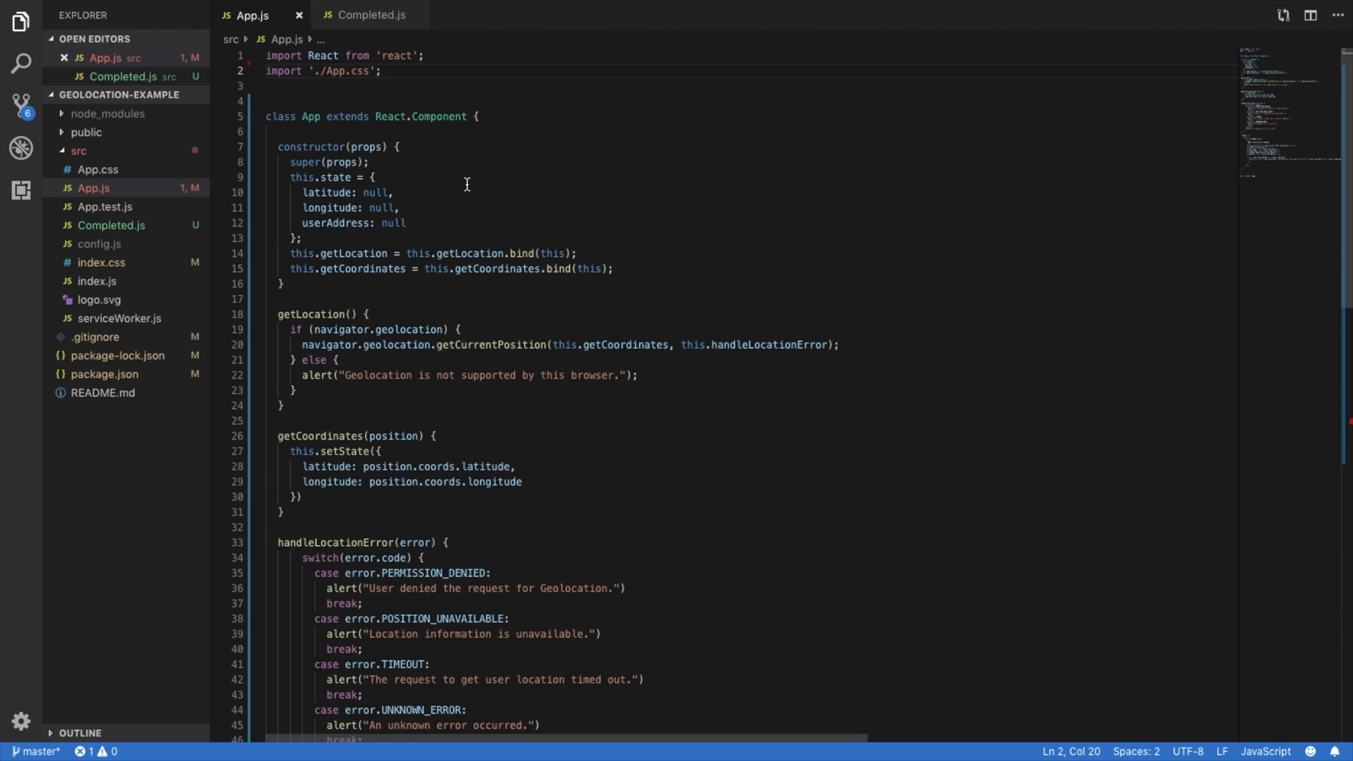
key("Return")
type("import {GOOGLE_API_KEY} from '.")
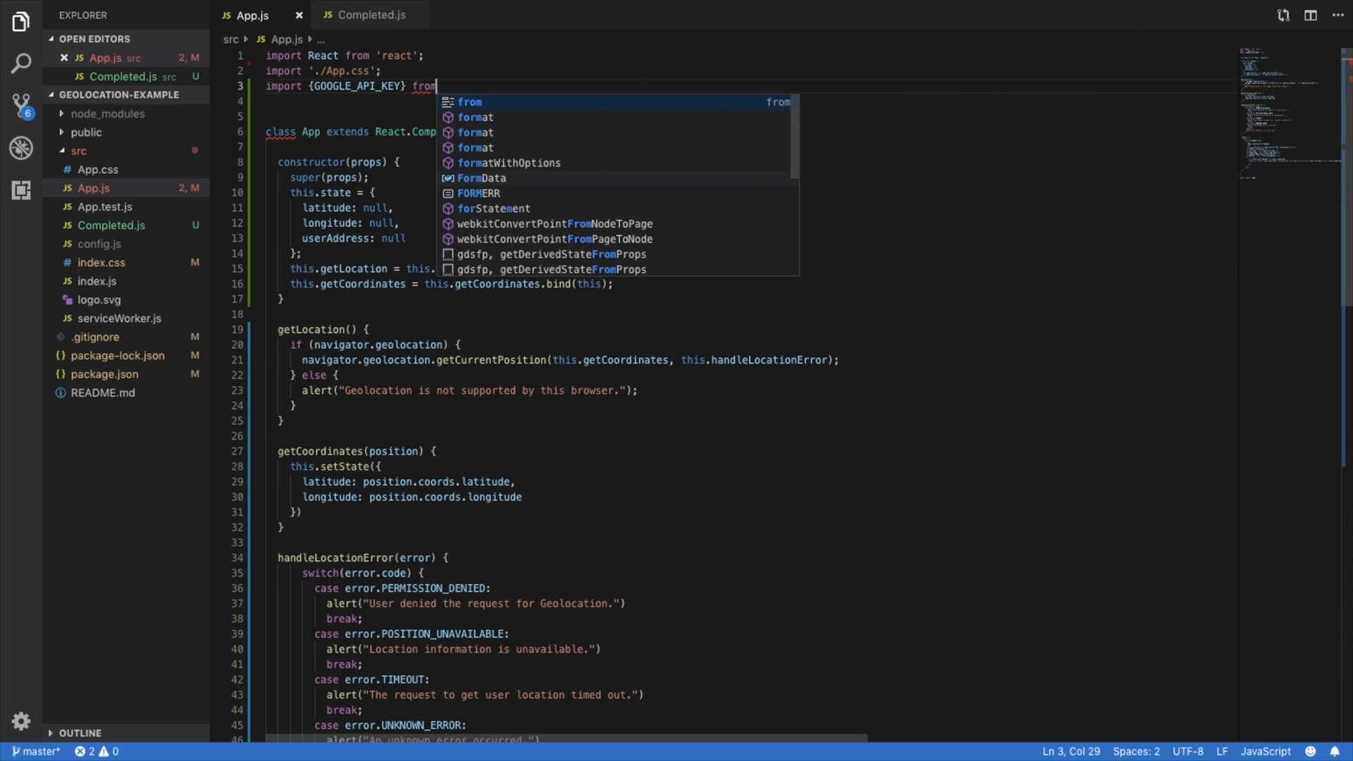
type("/config';")
Step: Reload localhost:3000, fetch coordinates so the static map appears, and return to the editor
key("super+Tab")
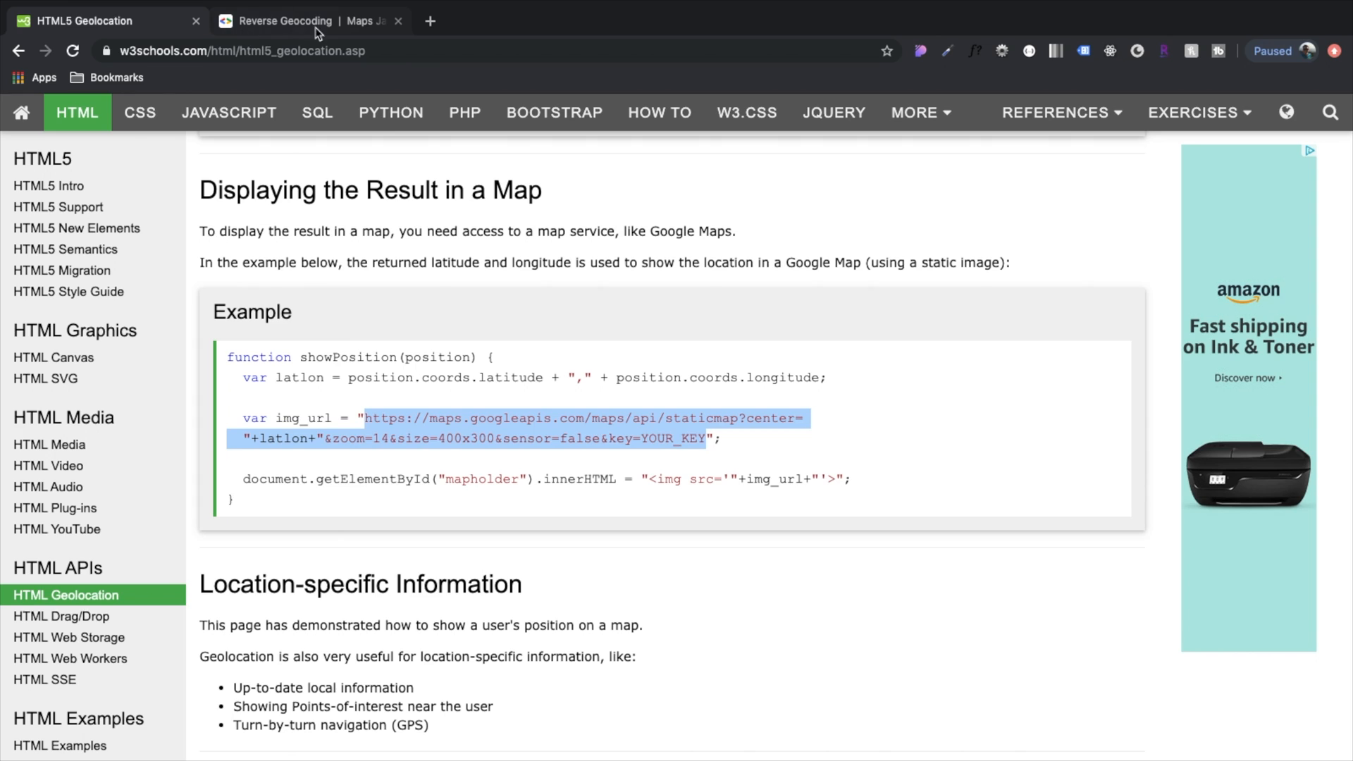
key("ctrl+Tab")
key("ctrl+r")
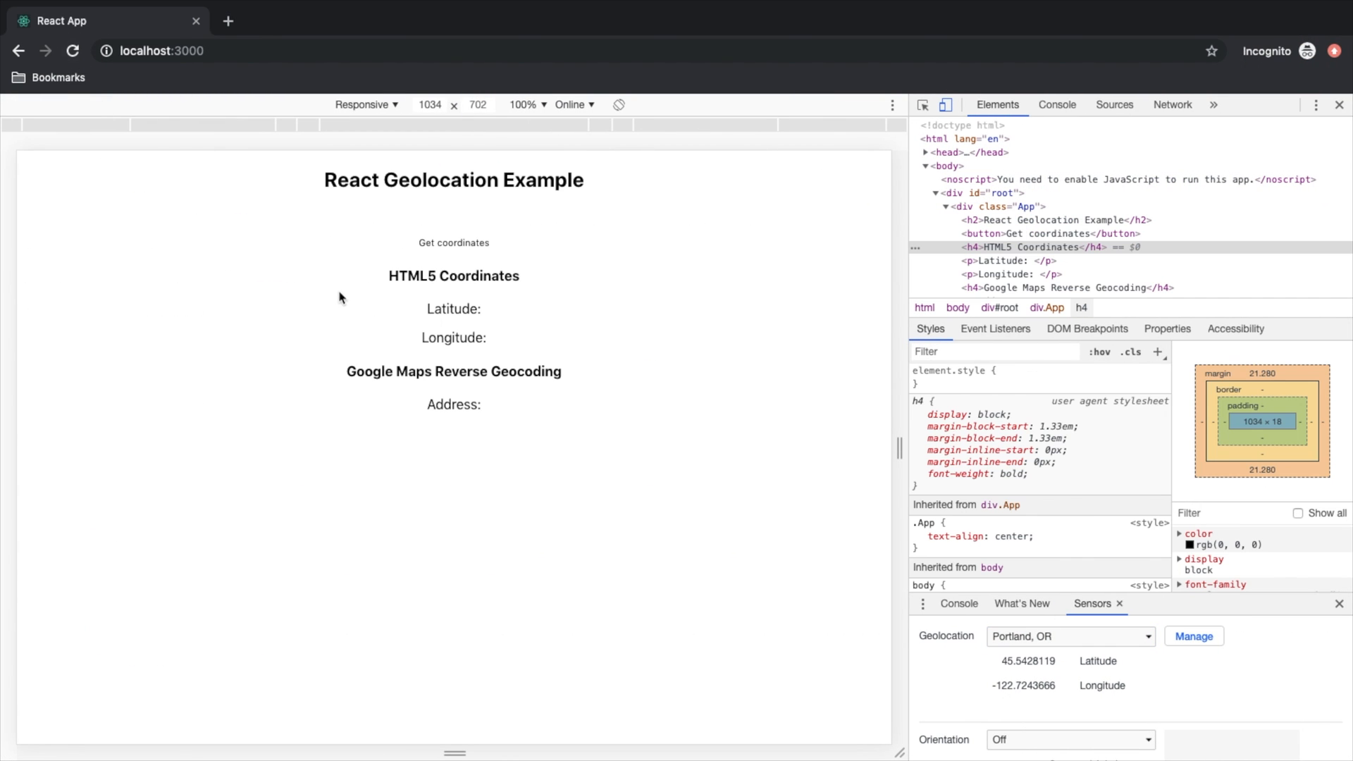
left_click(453, 242)
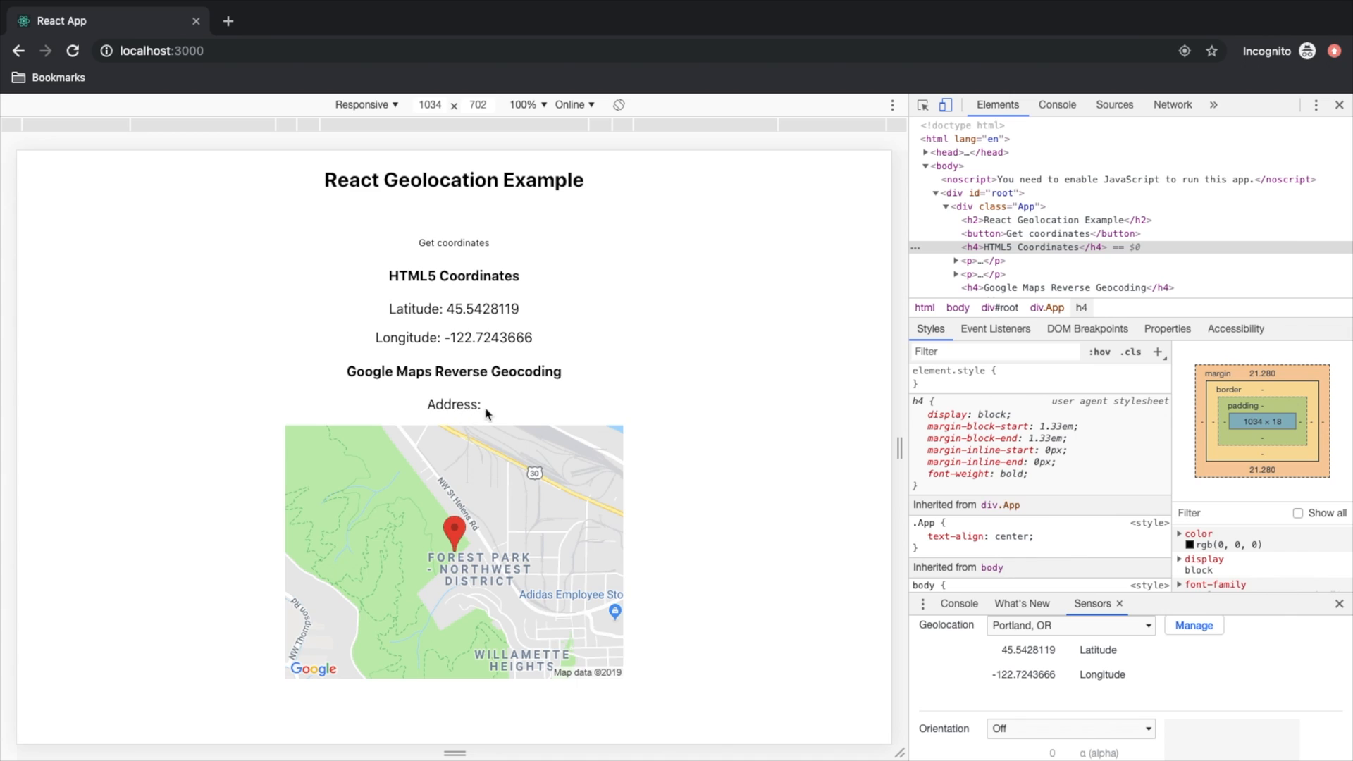
key("alt+Tab")
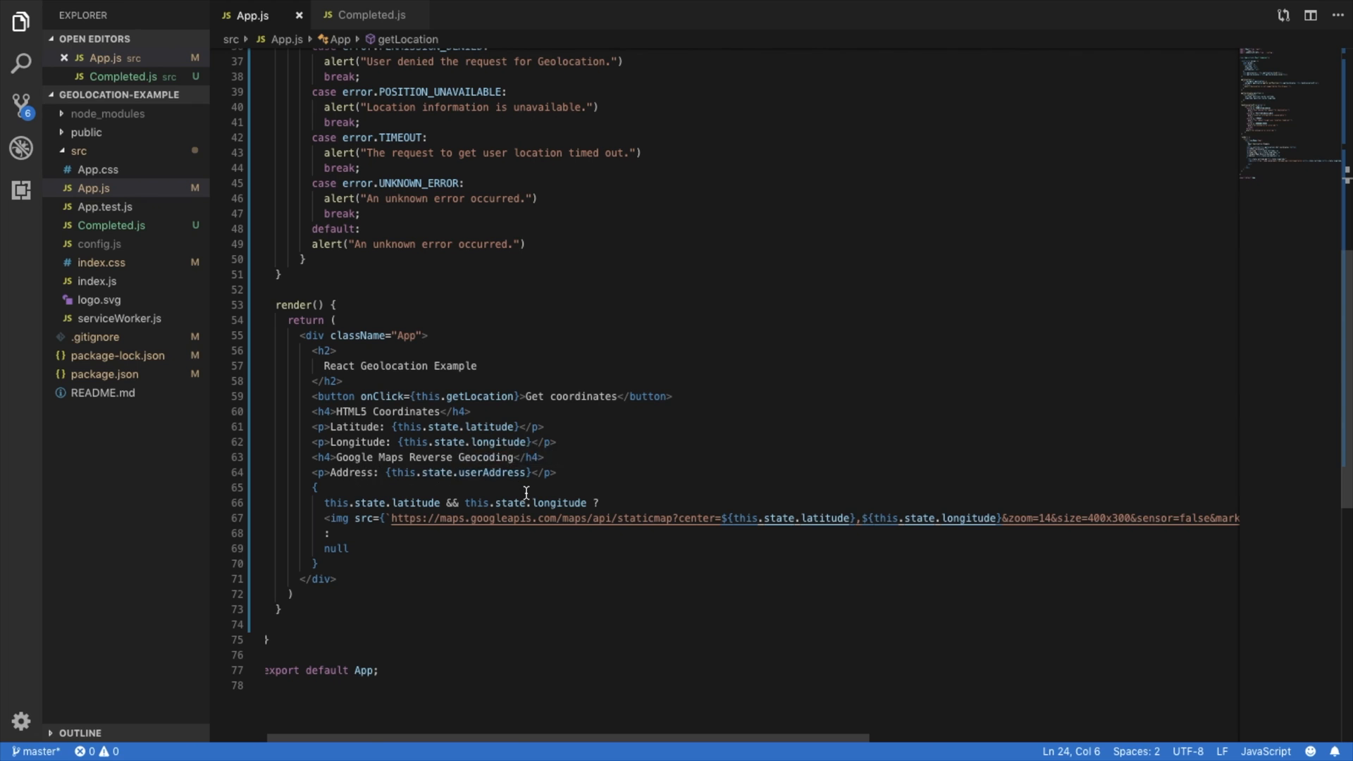
scroll(492, 474, "up", 12)
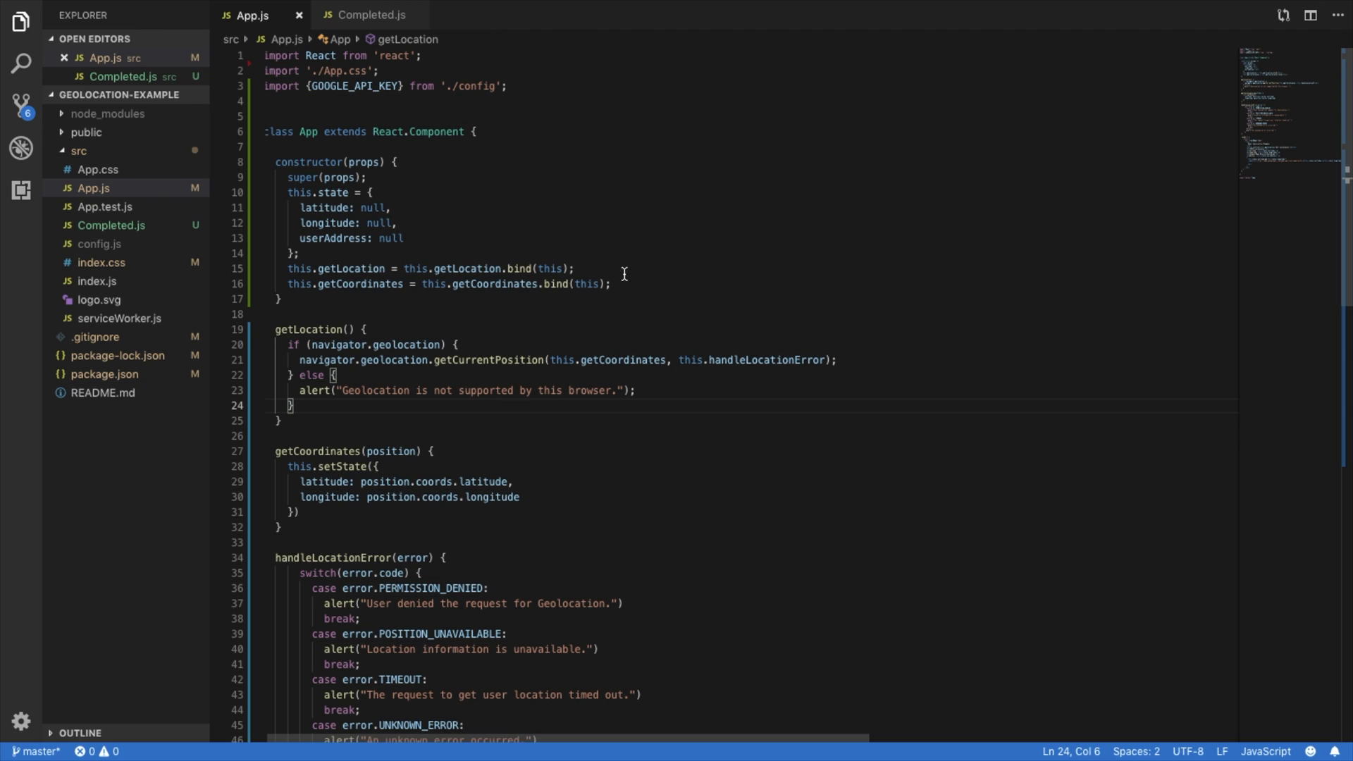
Step: Bind getUserAddress in the constructor and add an empty getUserAddress() method after getCoordinates
left_click(657, 283)
key("Return")
type("this")
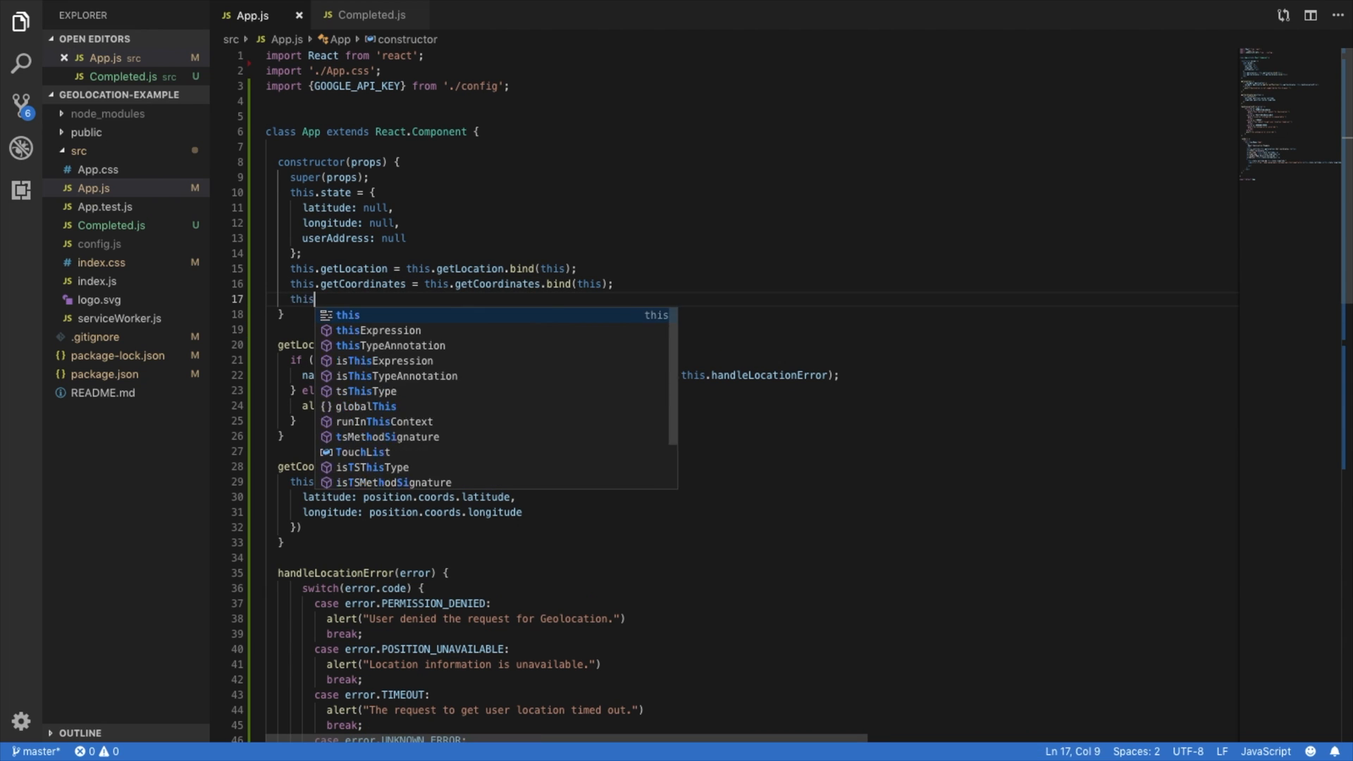
type(".ge")
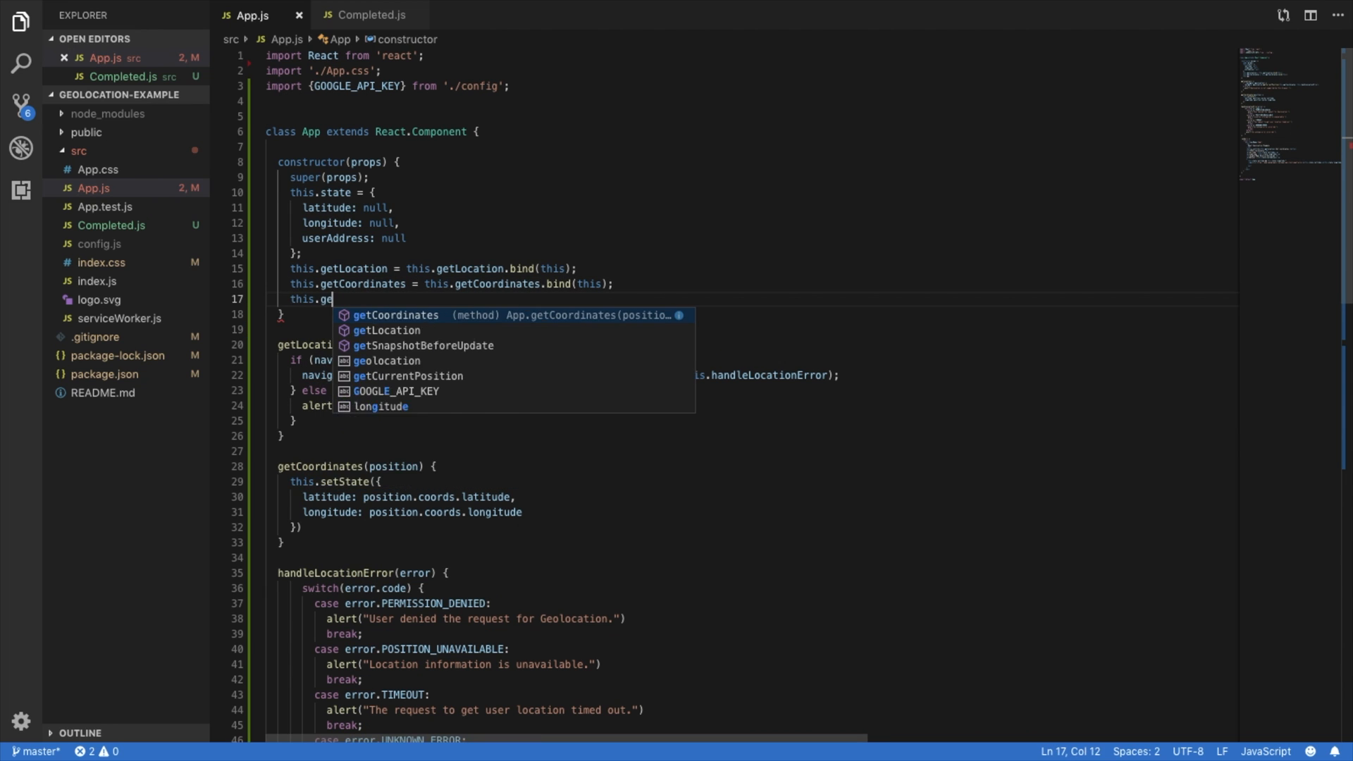
type("tUserA")
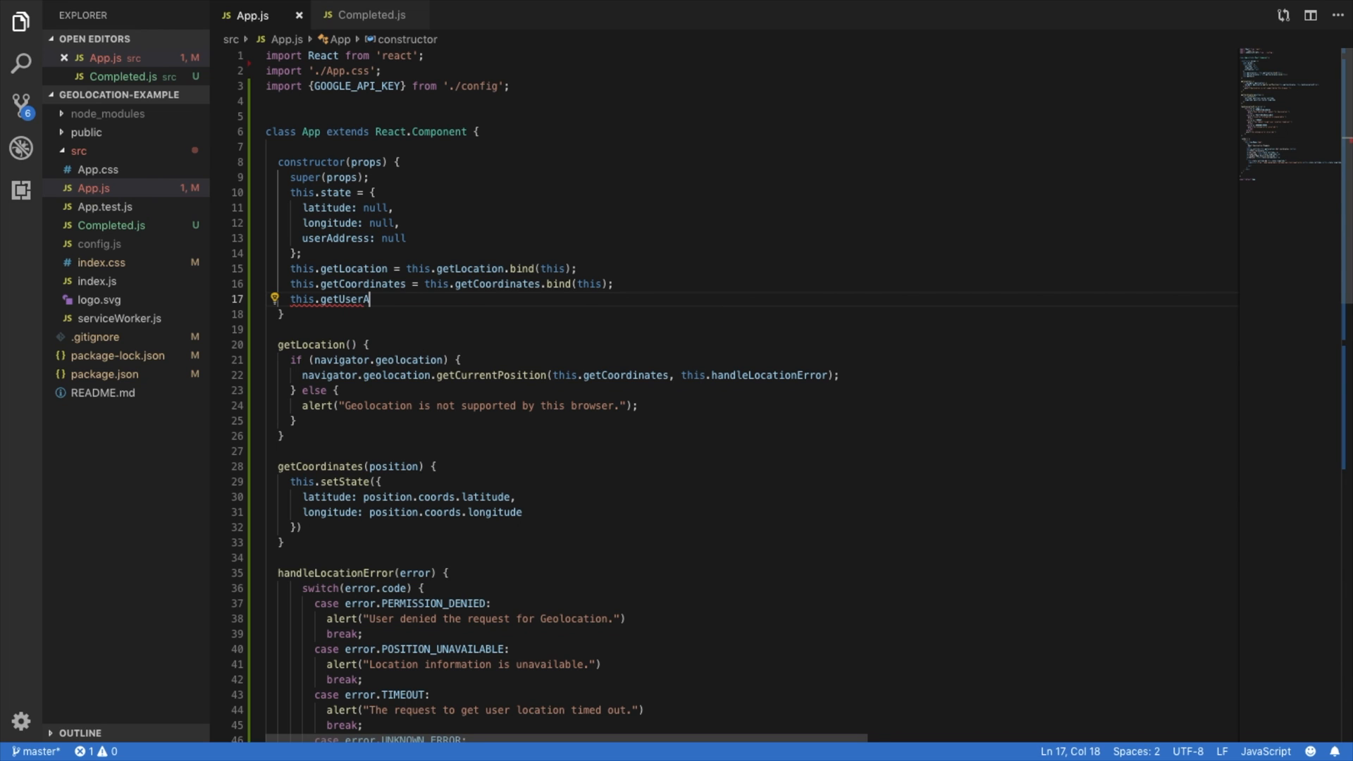
type("ddress = this.get")
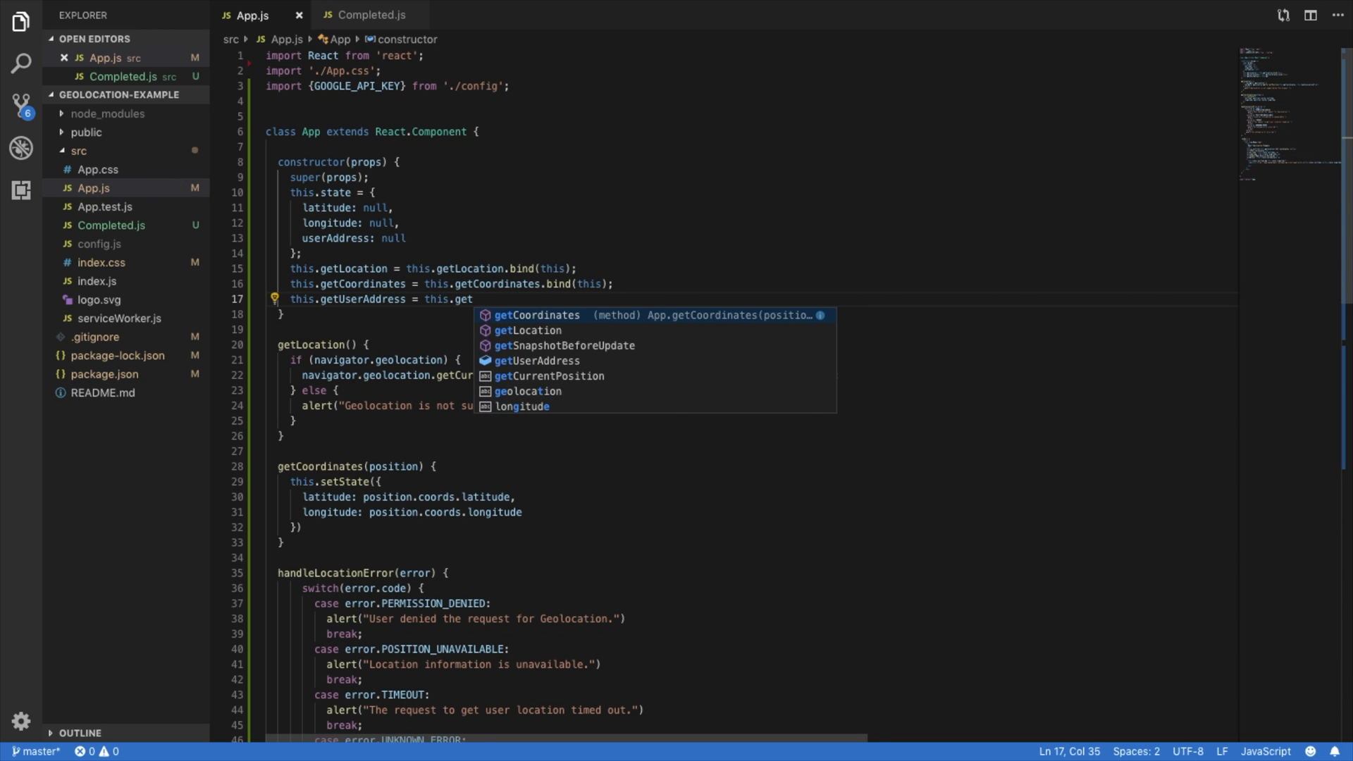
type("UserAddress.bind(this);")
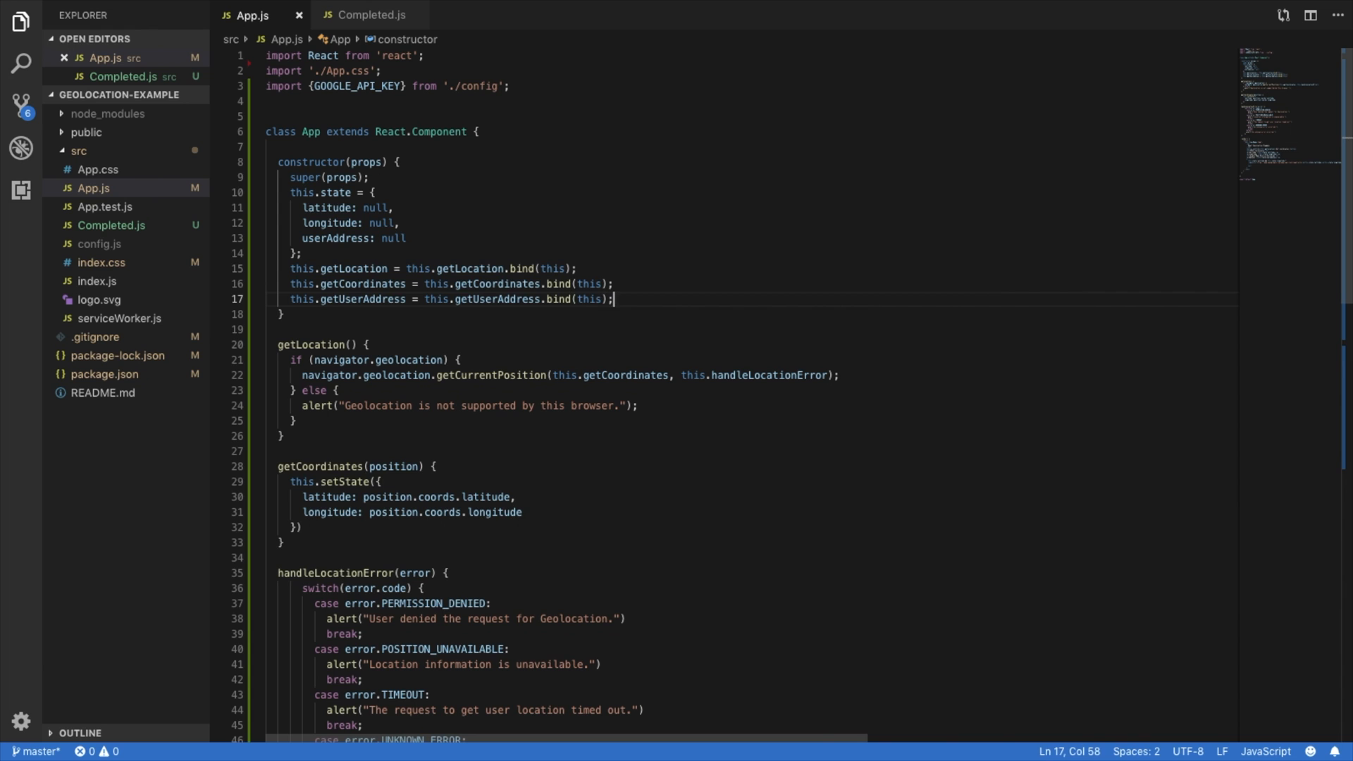
scroll(676, 381, "down", 3)
left_click(363, 540)
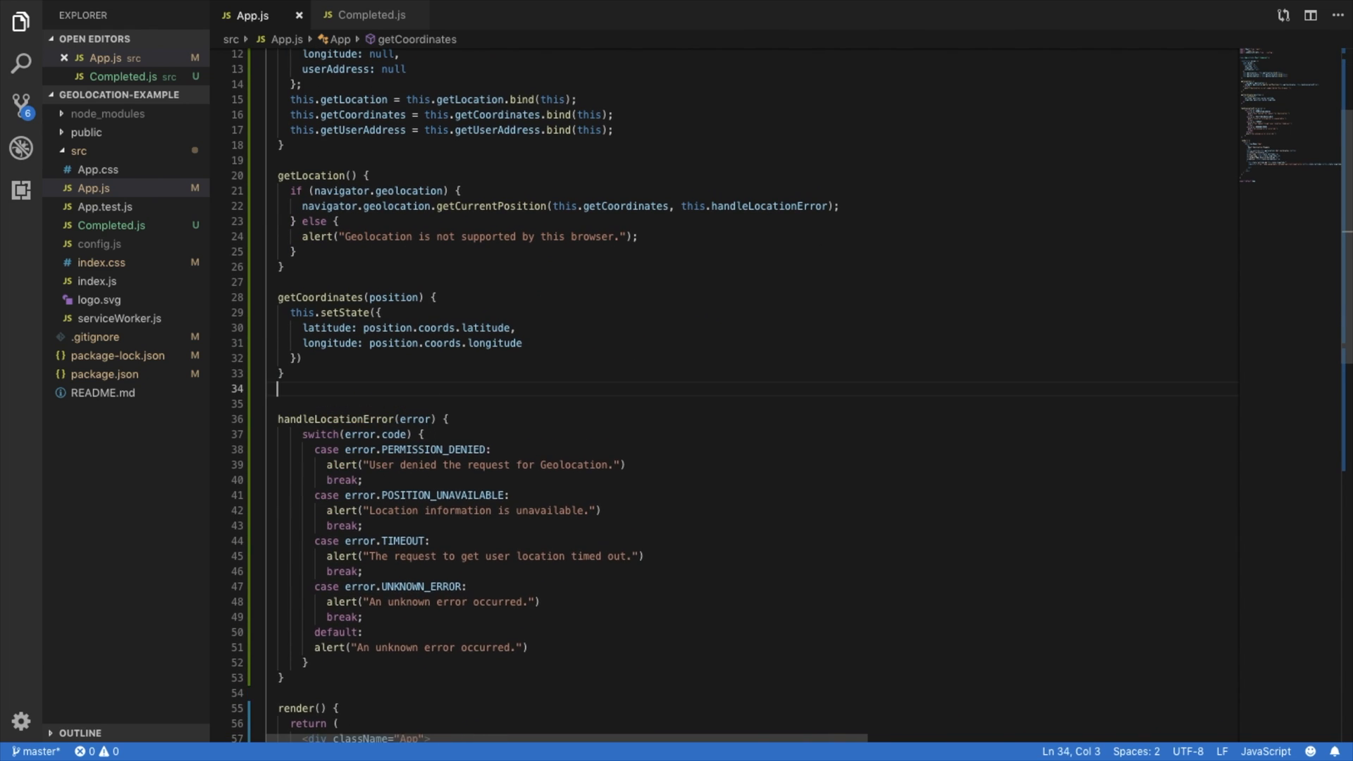
key("Return")
key("Return")
type("getUserAddress")
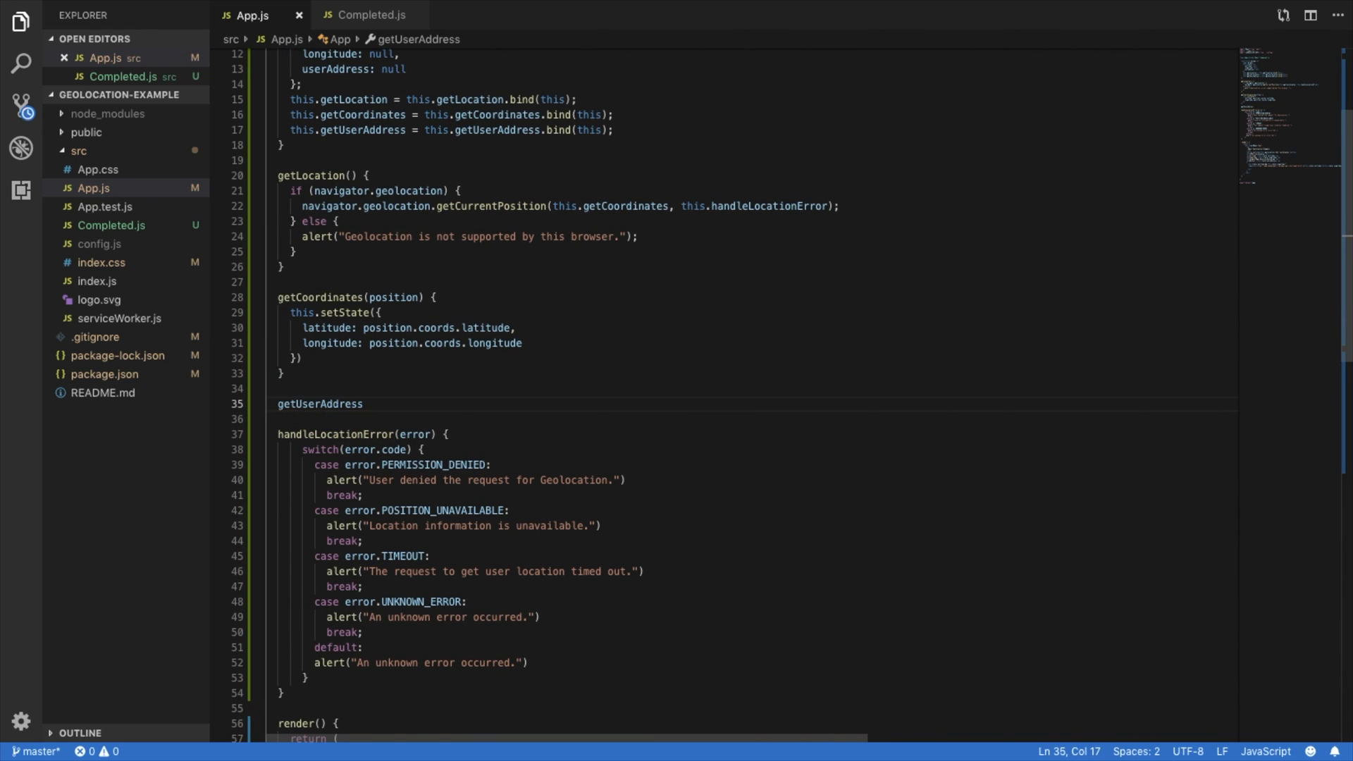
type("() {")
key("Return")
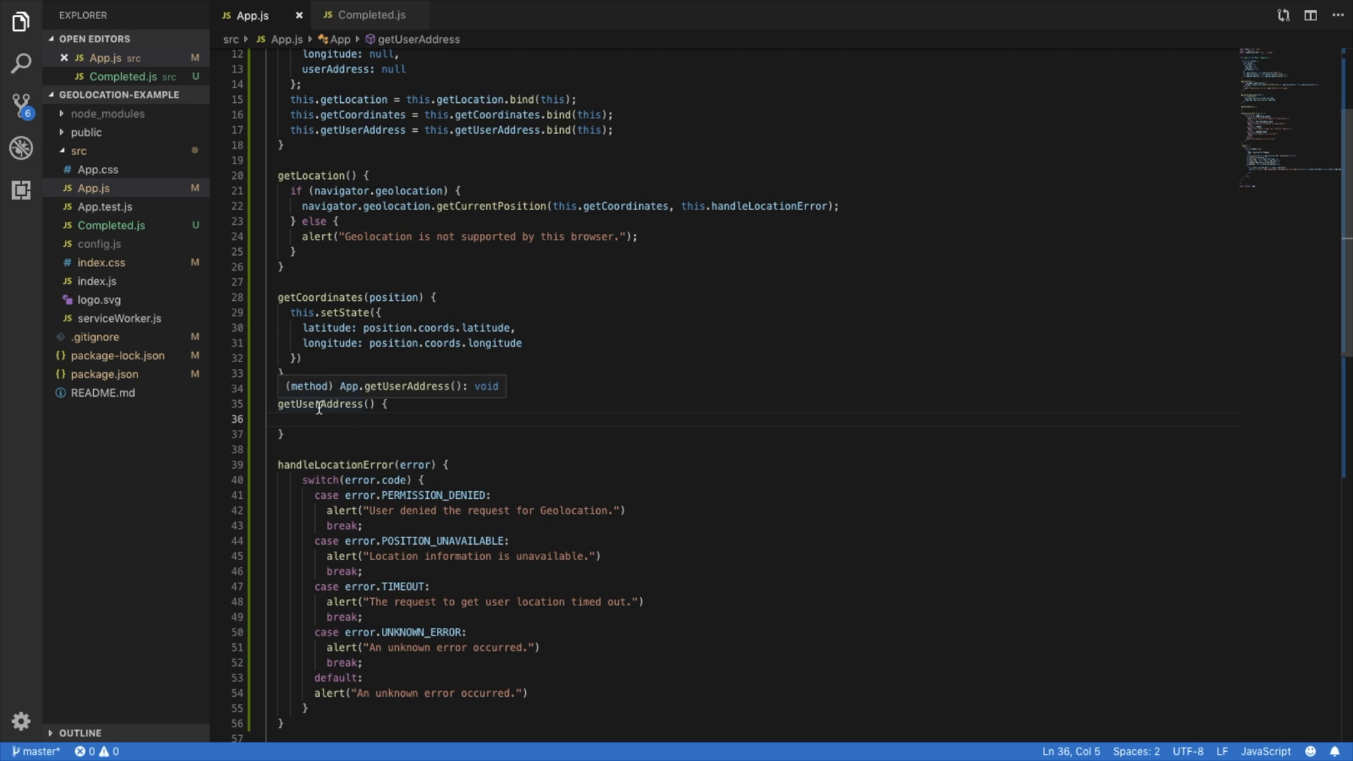
Step: Rename getUserAddress to reverseGeocodeCoordinates in both the binding and the method
double_click(320, 404)
left_click(364, 129)
double_click(364, 129)
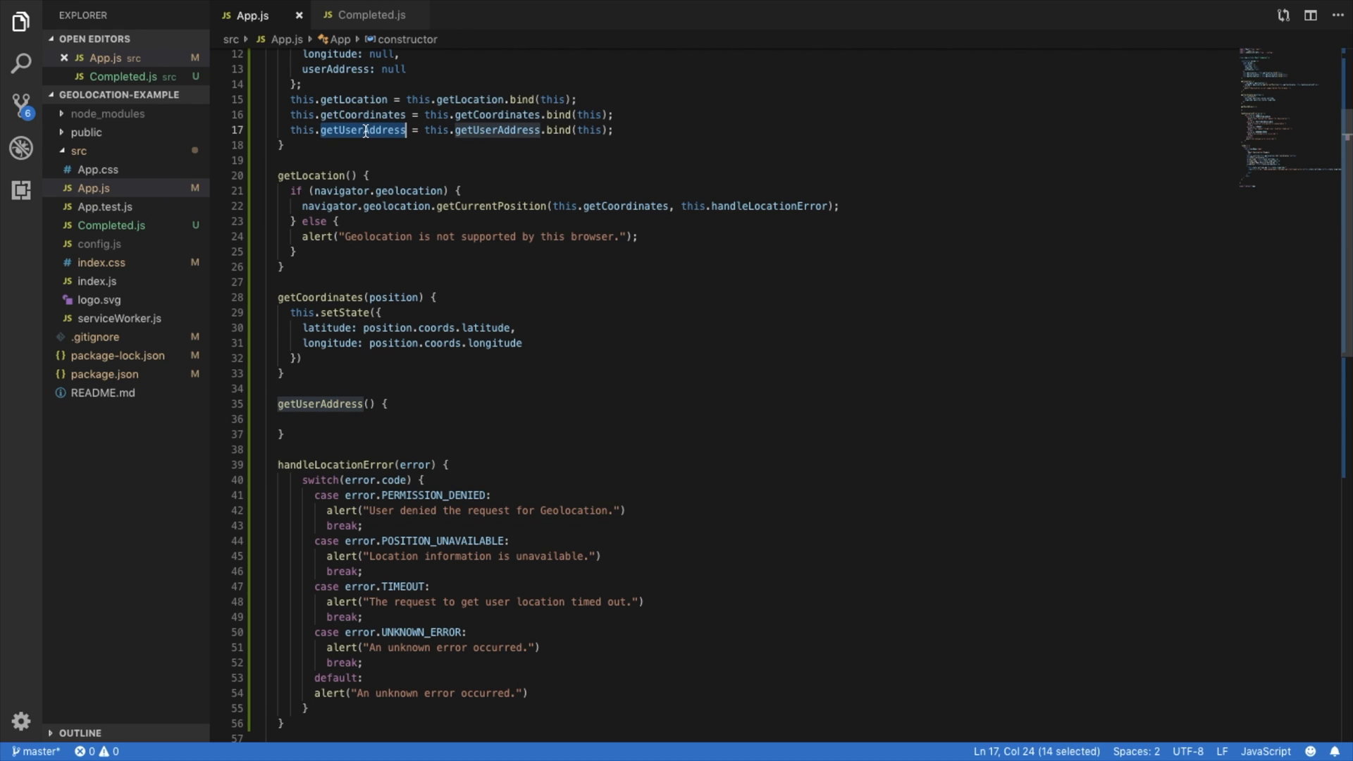
key("ctrl+d")
type("revers")
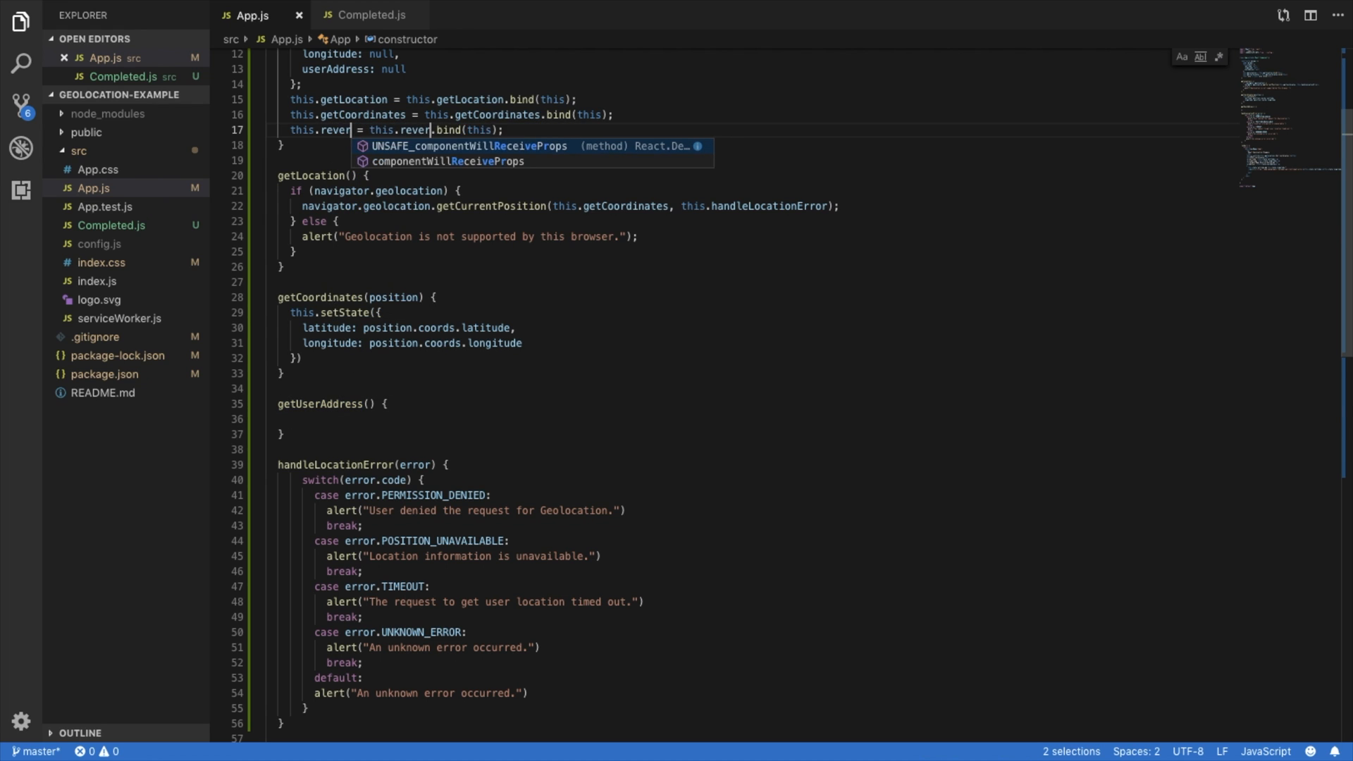
type("e")
type("Geoco")
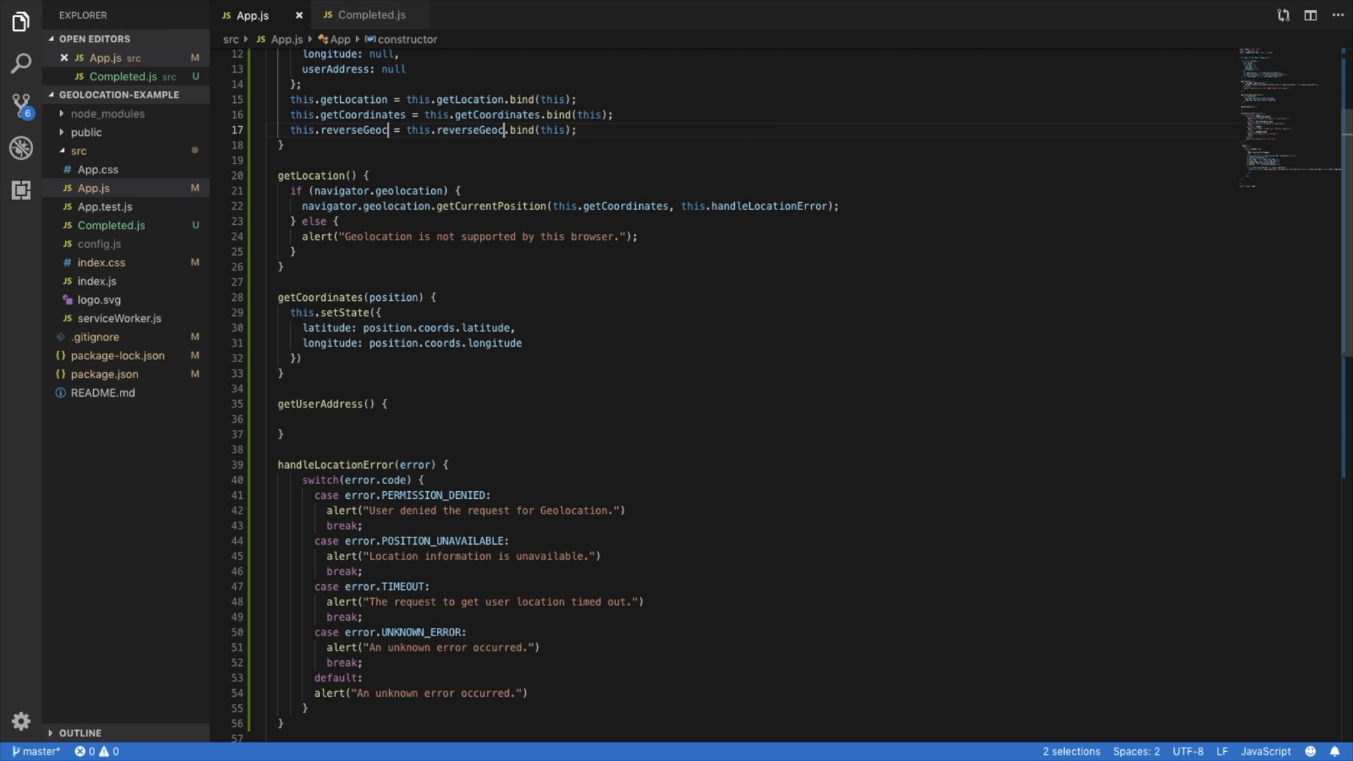
type("deCoordinates")
double_click(339, 129)
key("ctrl+c")
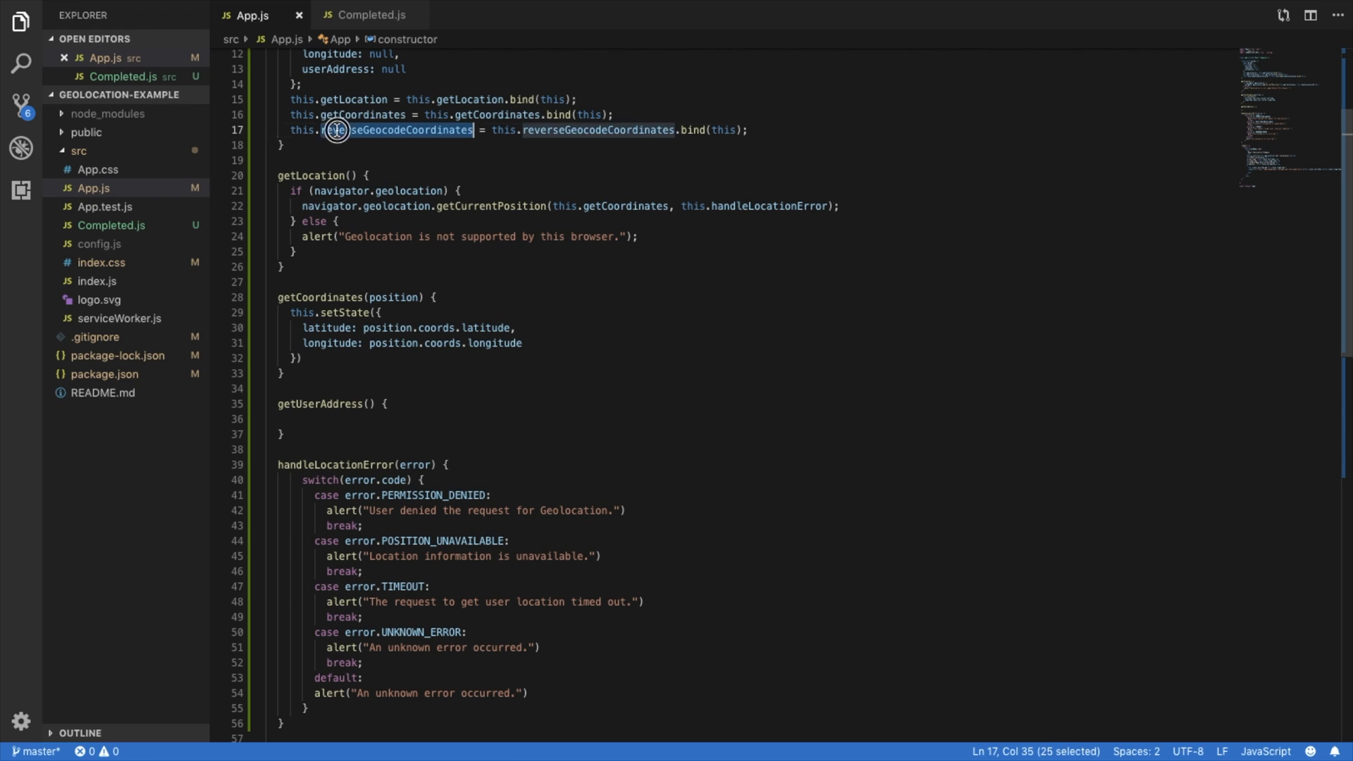
double_click(321, 404)
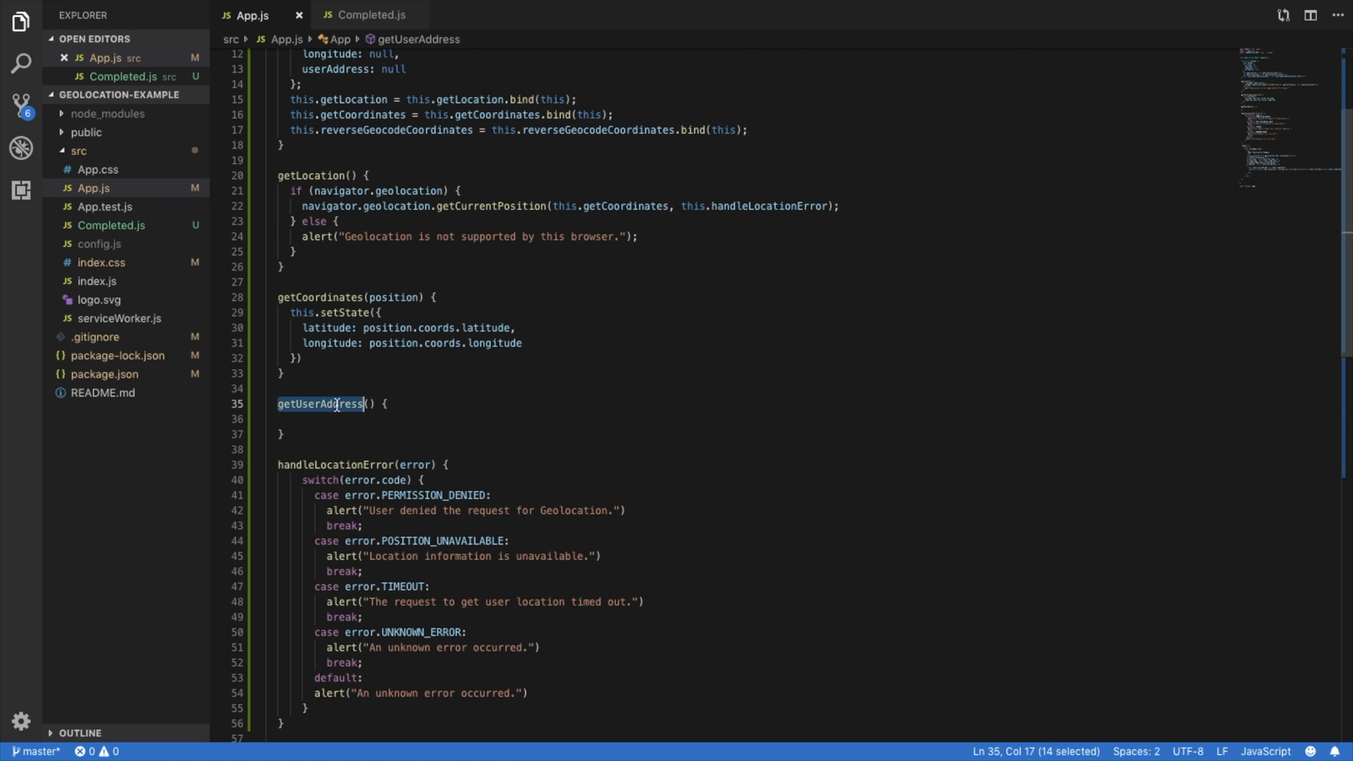
key("ctrl+v")
Step: Paste the geocode fetch call and chain .then(response => response.json())
left_click(339, 419)
type("fetch(`https://maps.googleapis.com/maps/api/geocode/json?latlng=${this.state.latitude},${this.state.longitude}&sensor=false&key=${GOOGLE_API_KEY}`)")
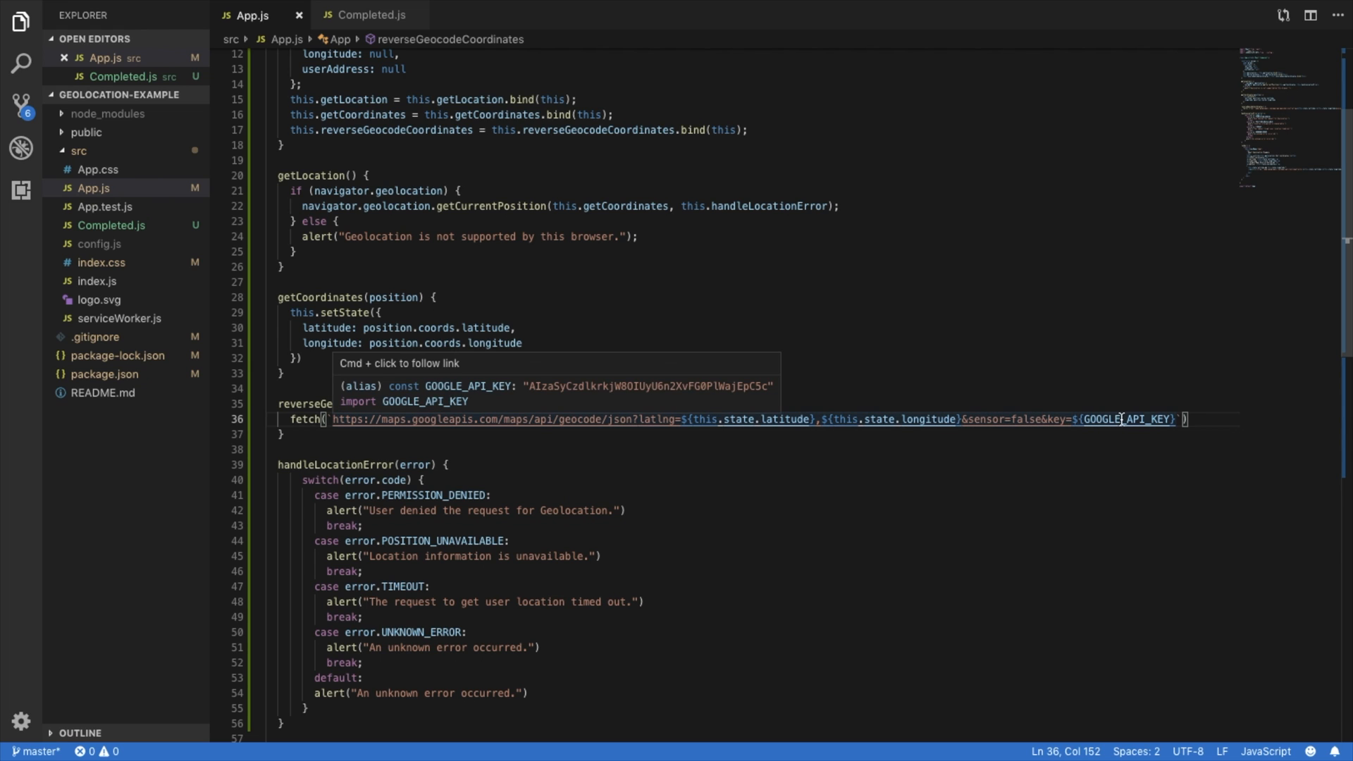
key("Return")
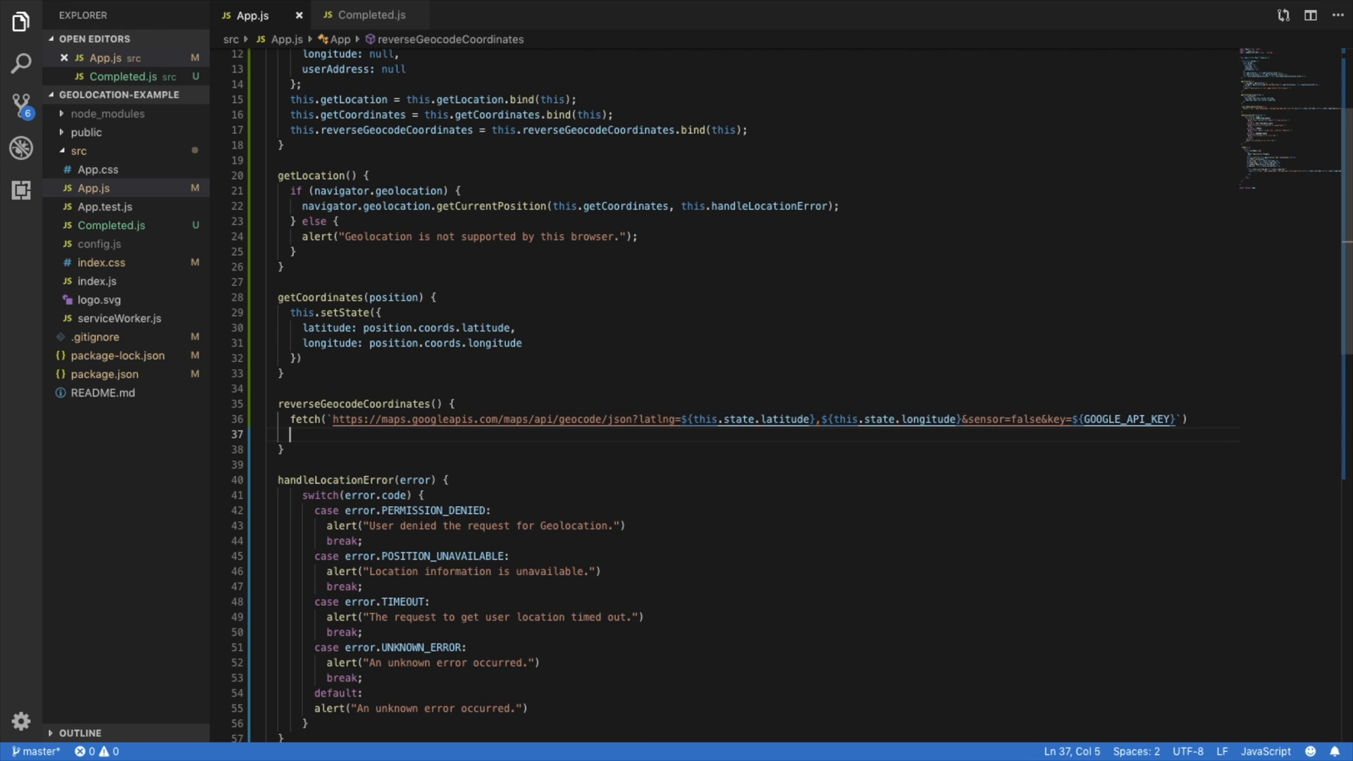
type(".then")
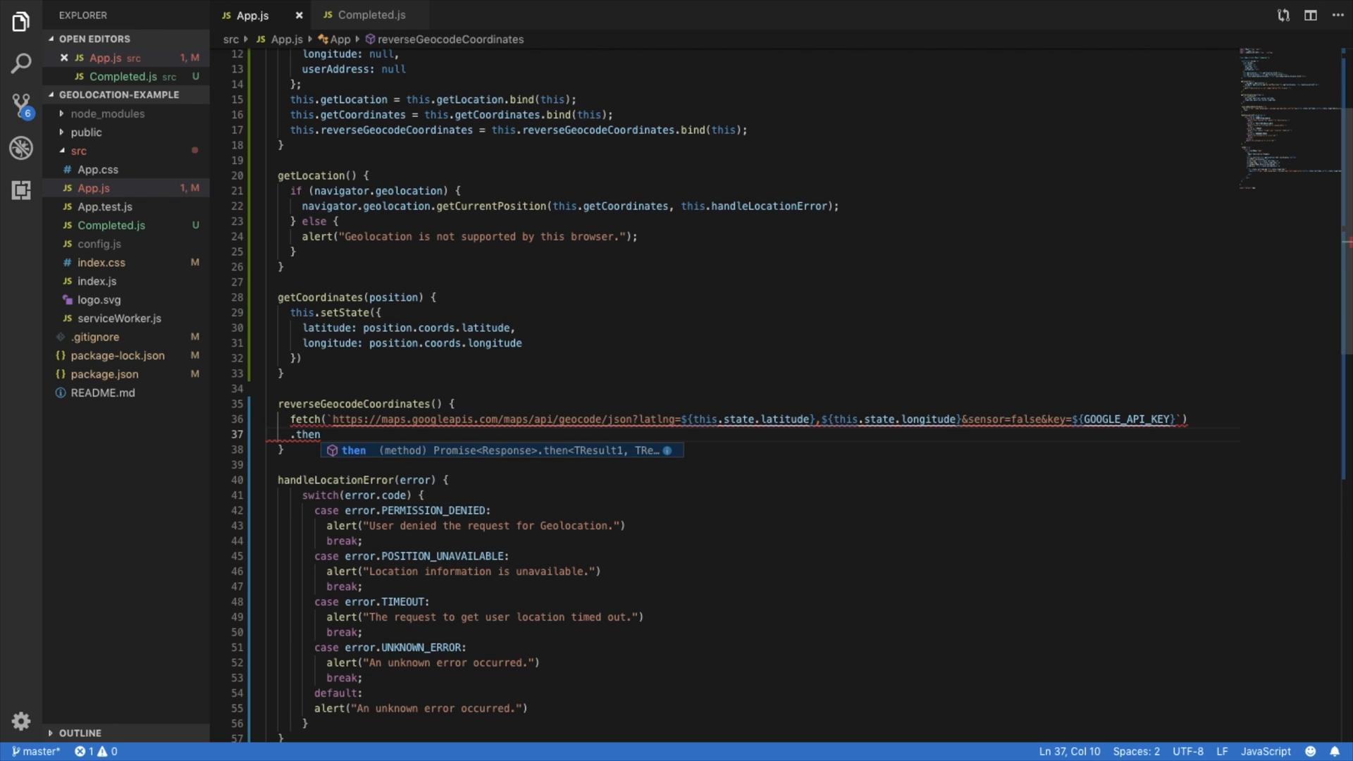
type("(re")
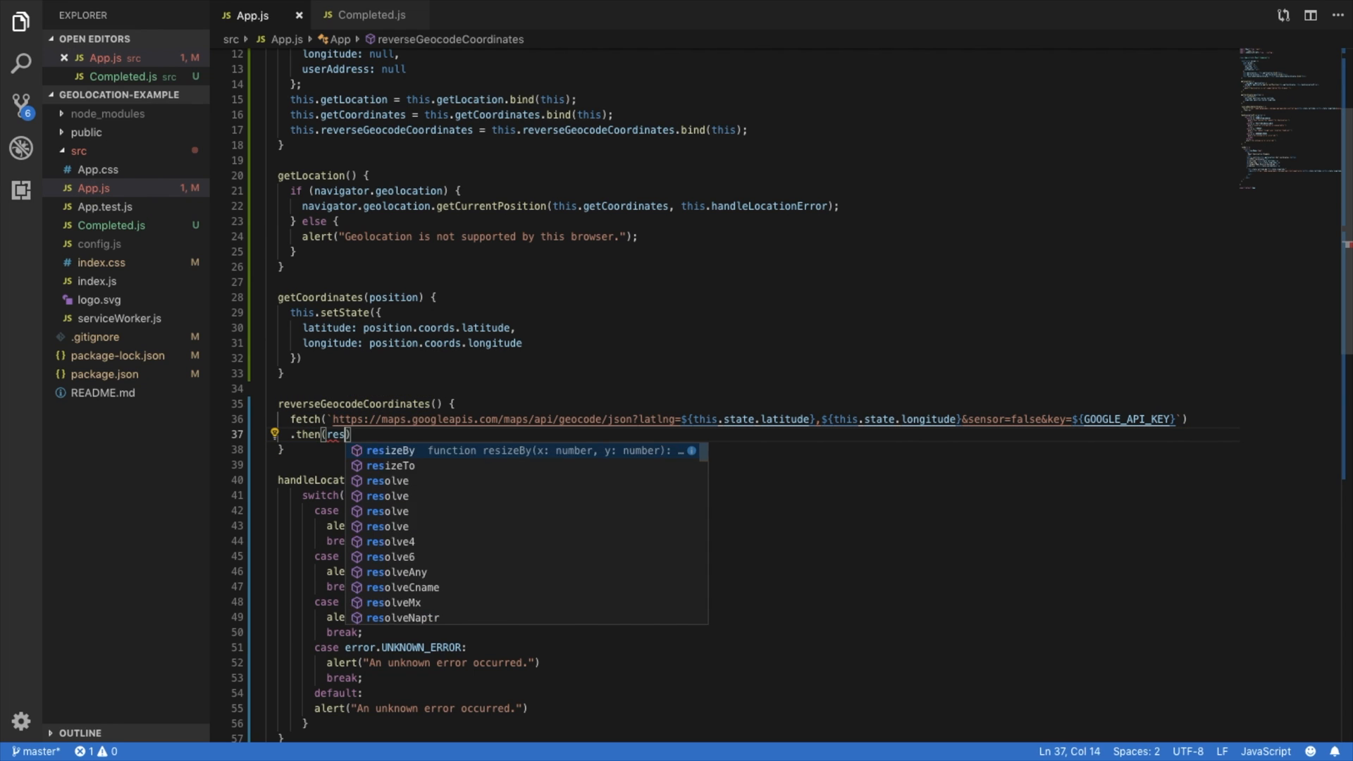
type("sponse => ")
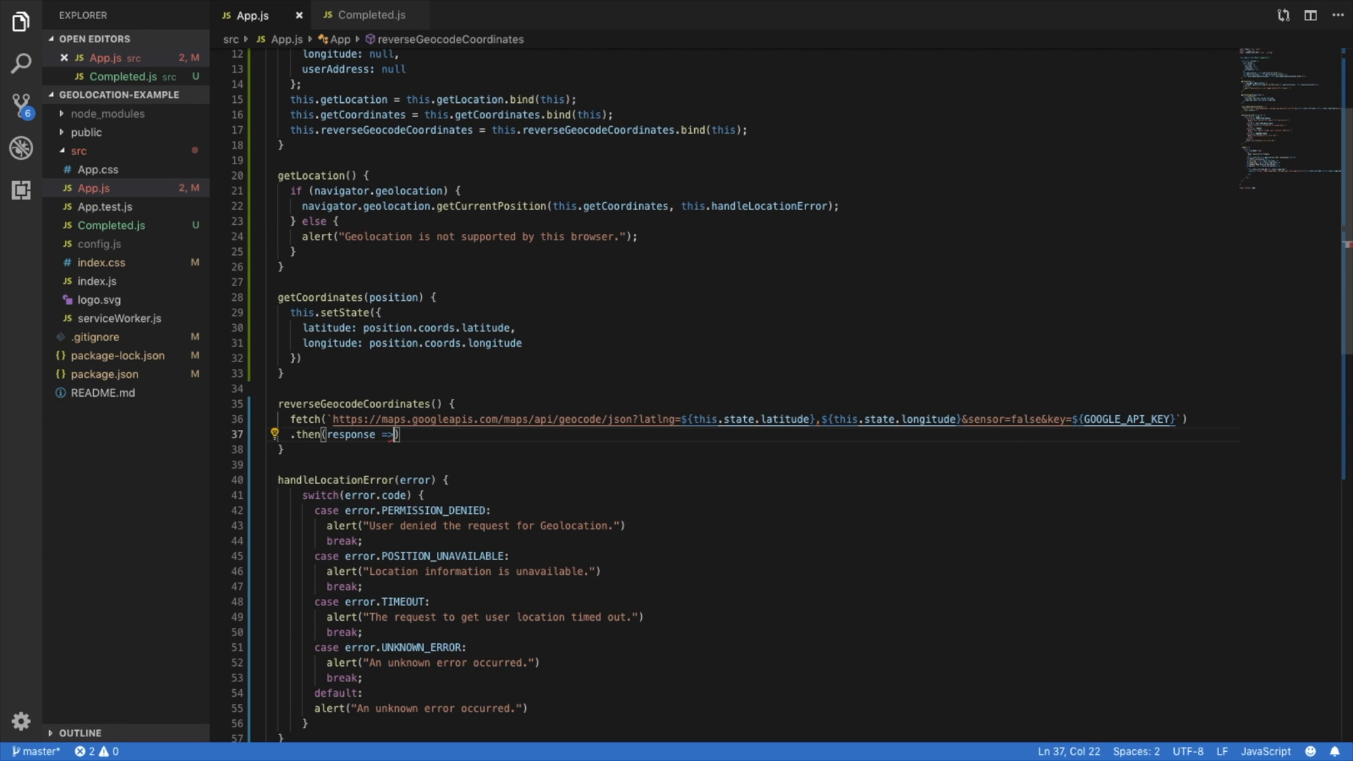
type("respo")
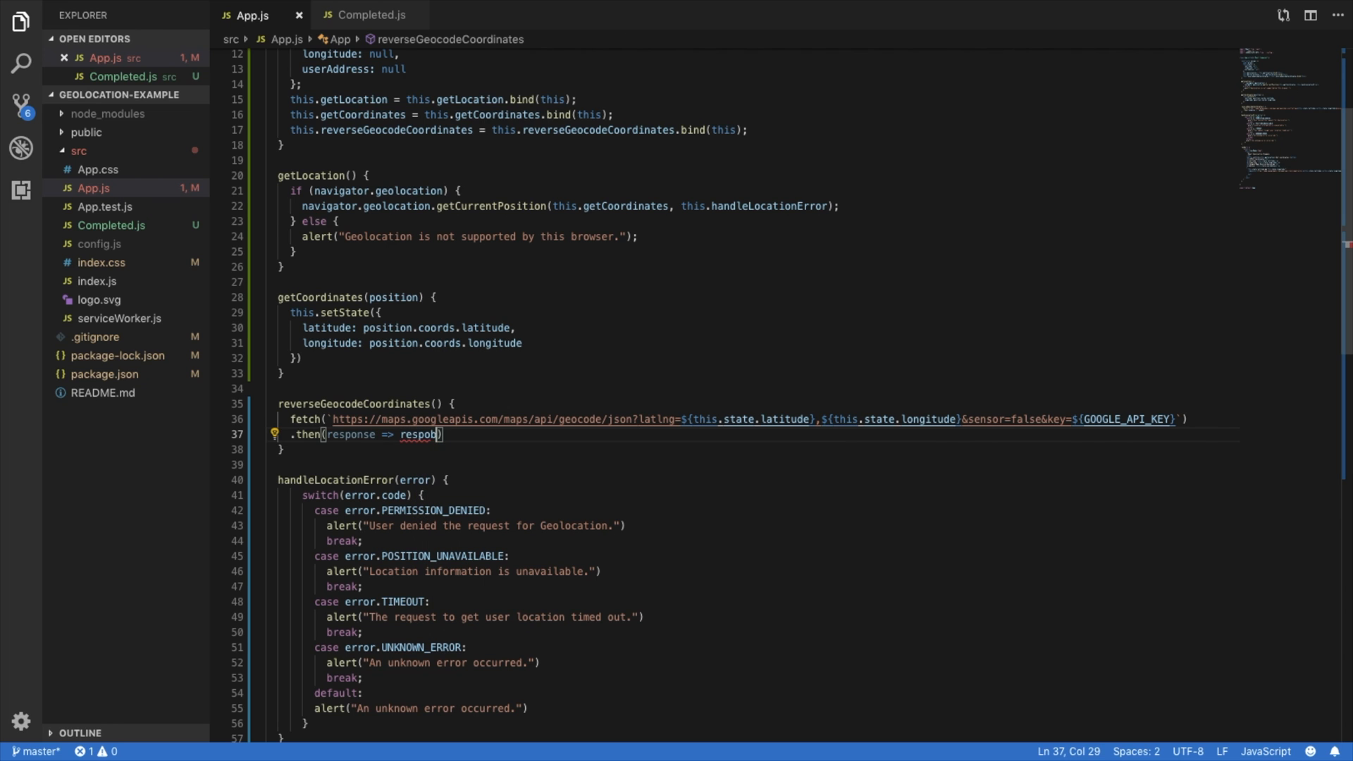
type("nse")
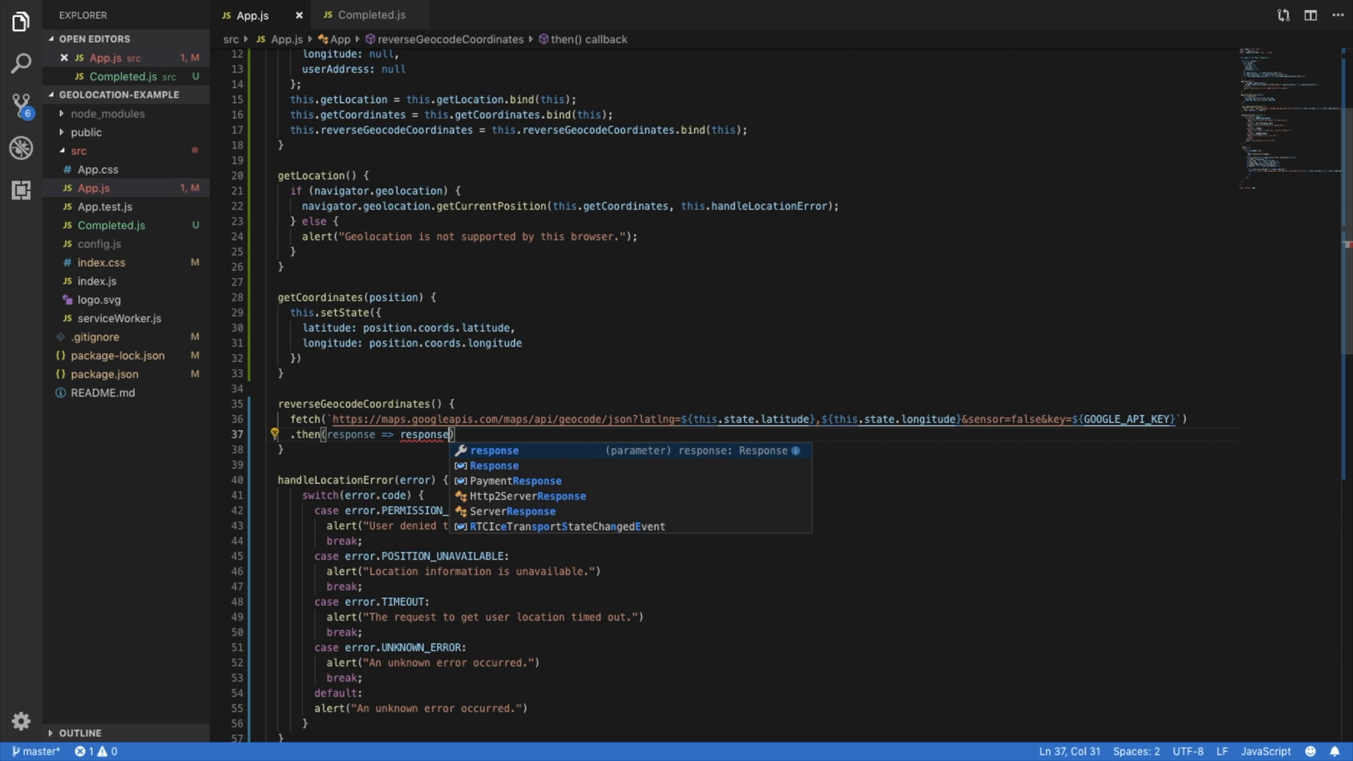
type(".json(")
key("End")
key("Return")
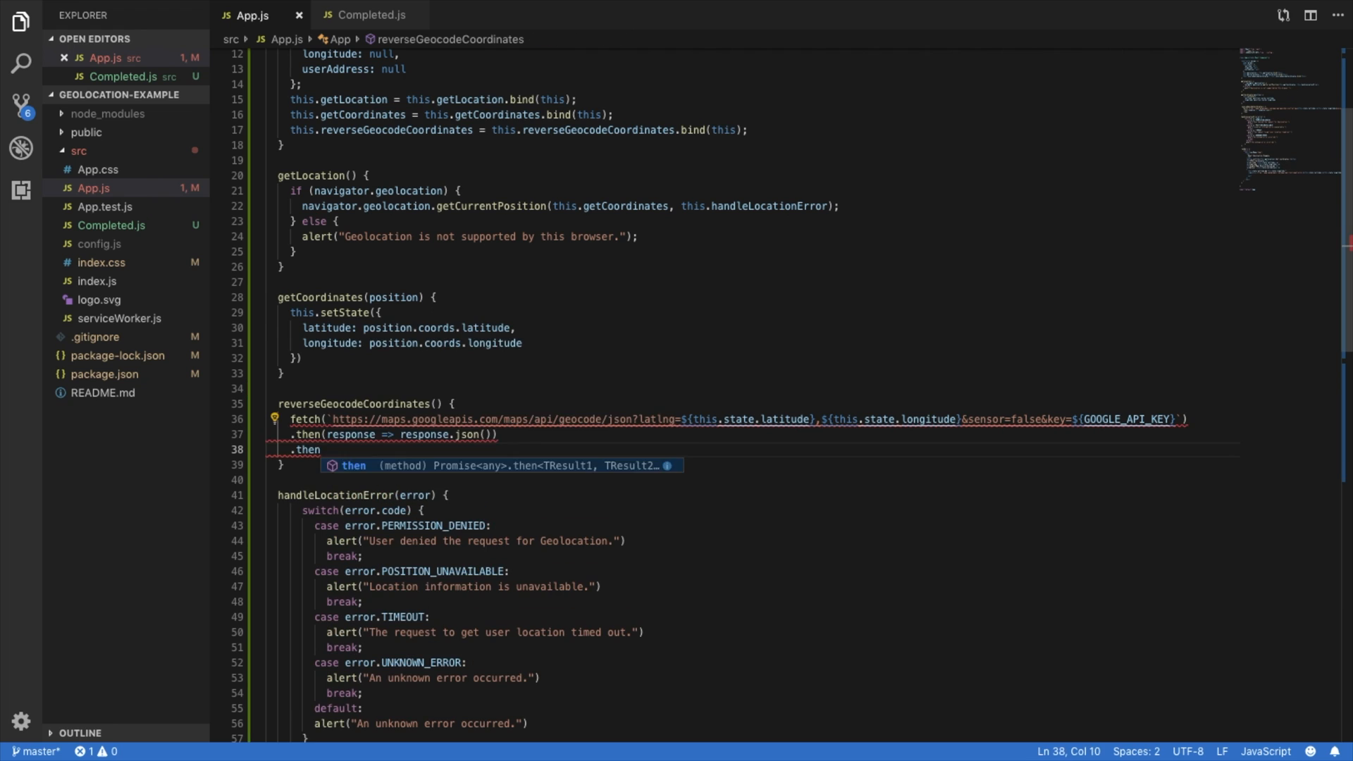
type(".then(")
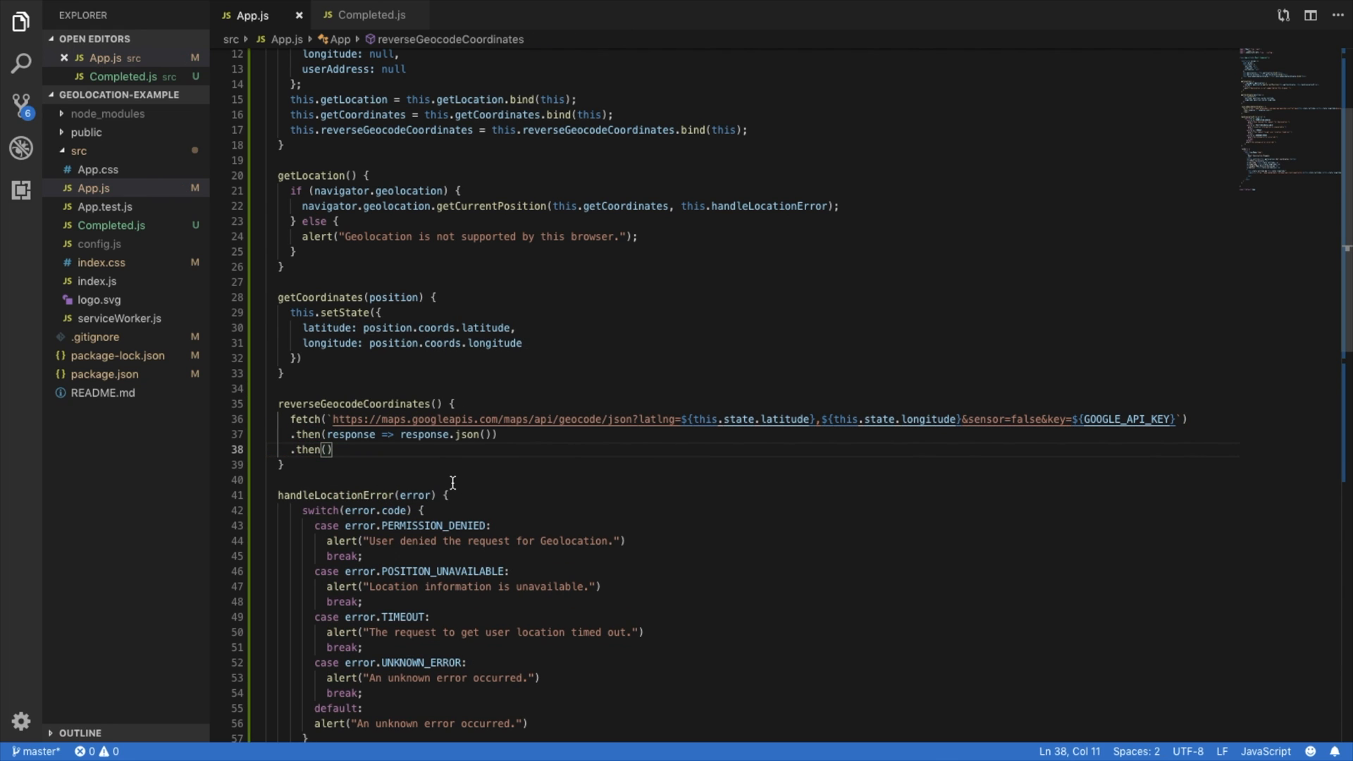
type("data ")
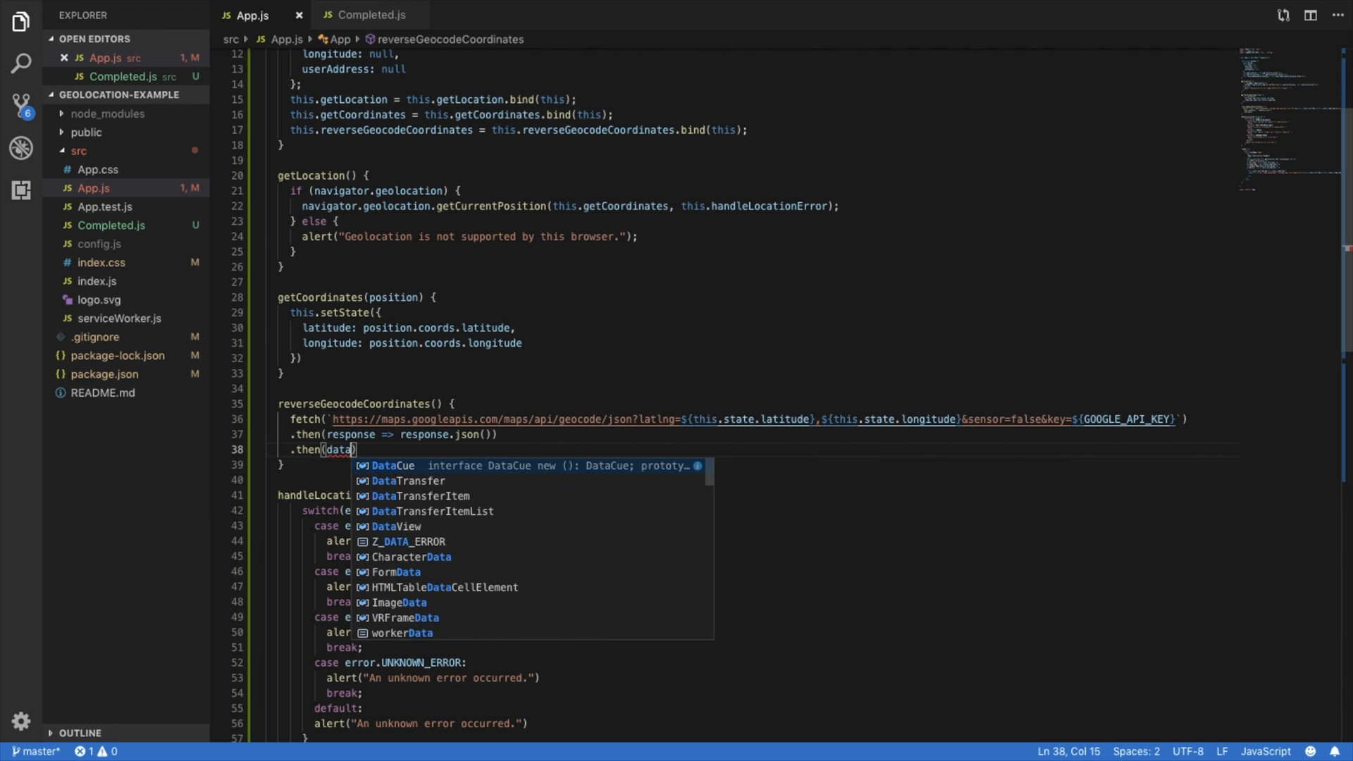
type("=> ")
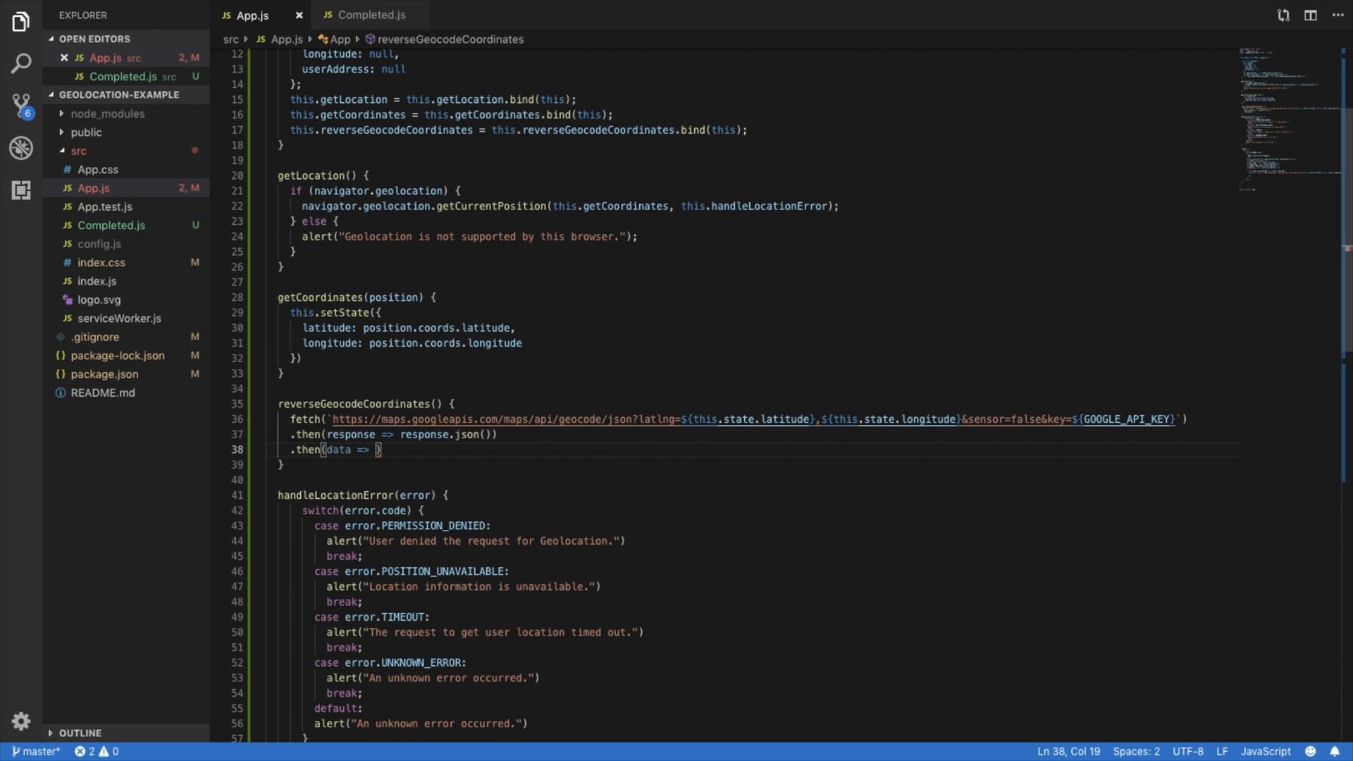
type("console.log")
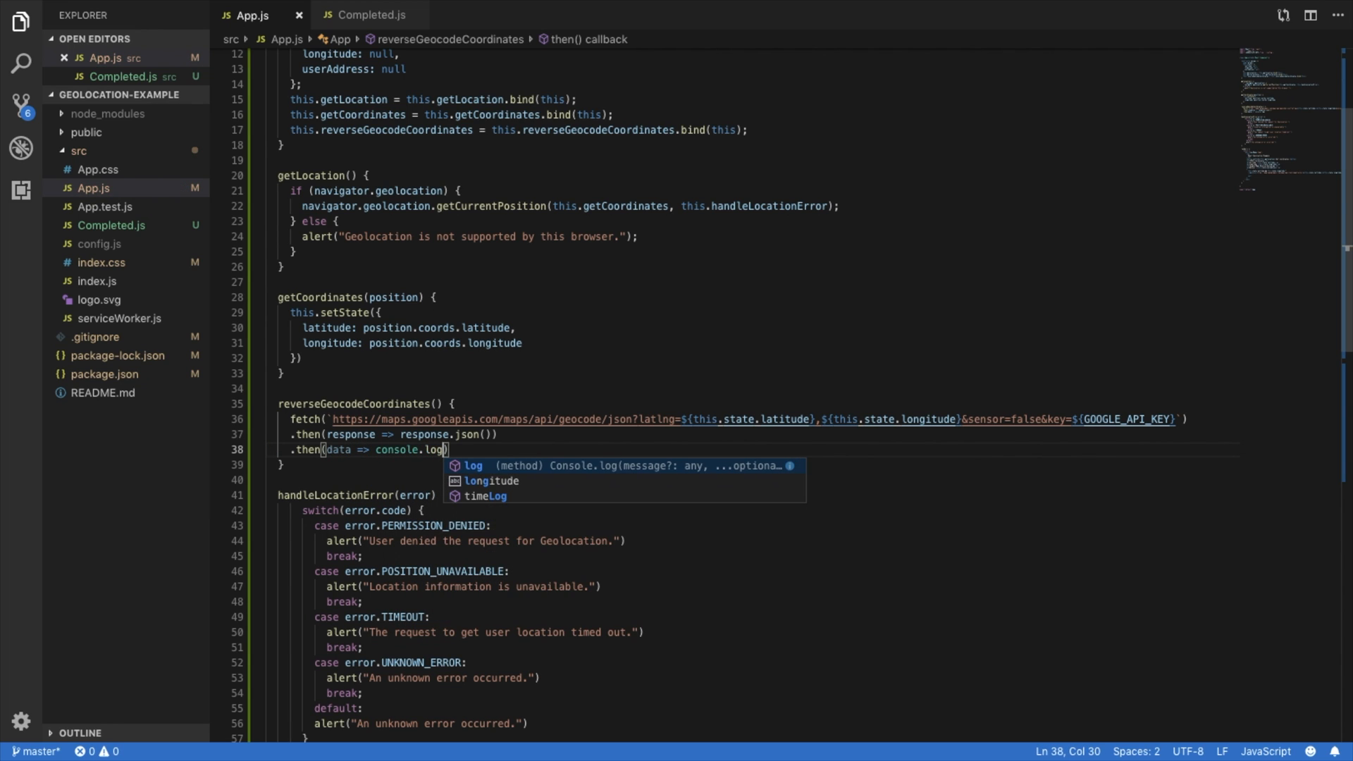
type("(dT")
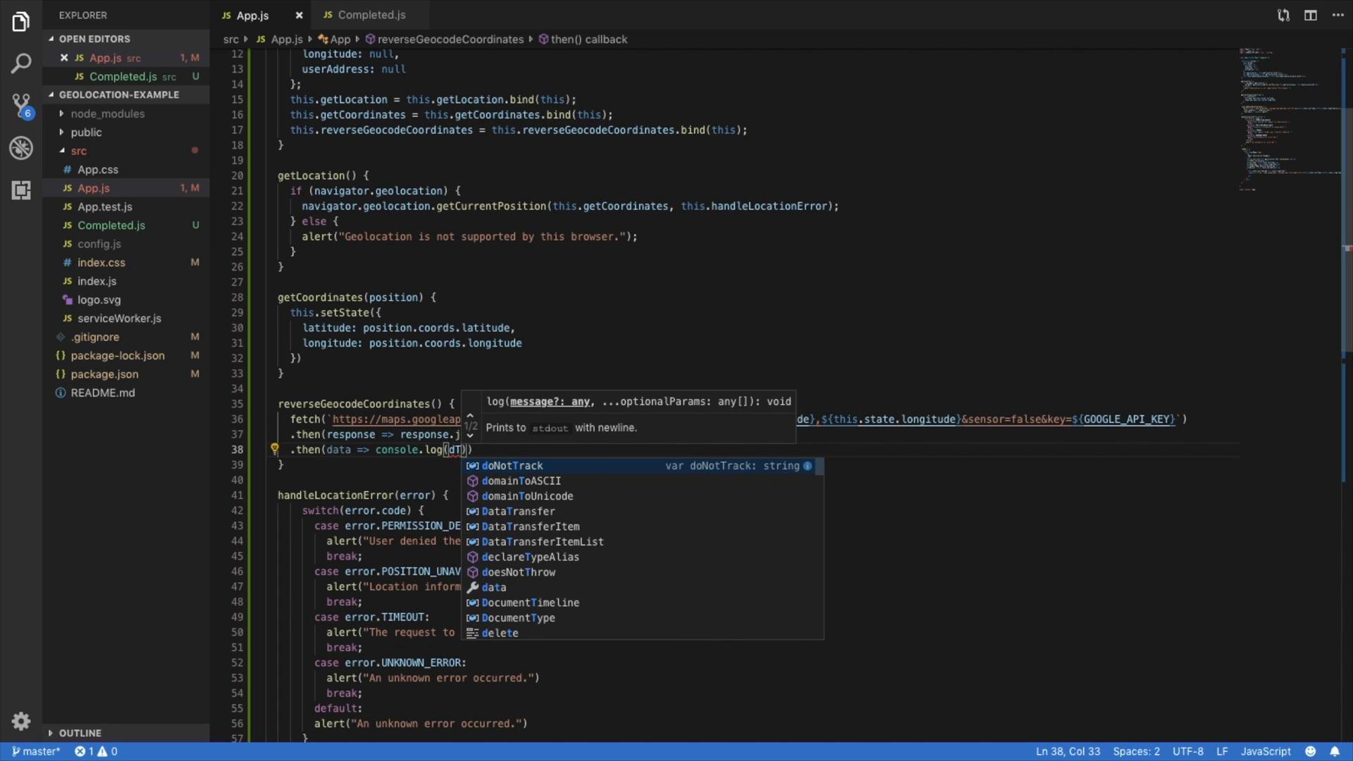
Step: Add .then(data => console.log(data)) and .catch(error => alert(error)) to the chain
key("BackSpace")
type("ata")
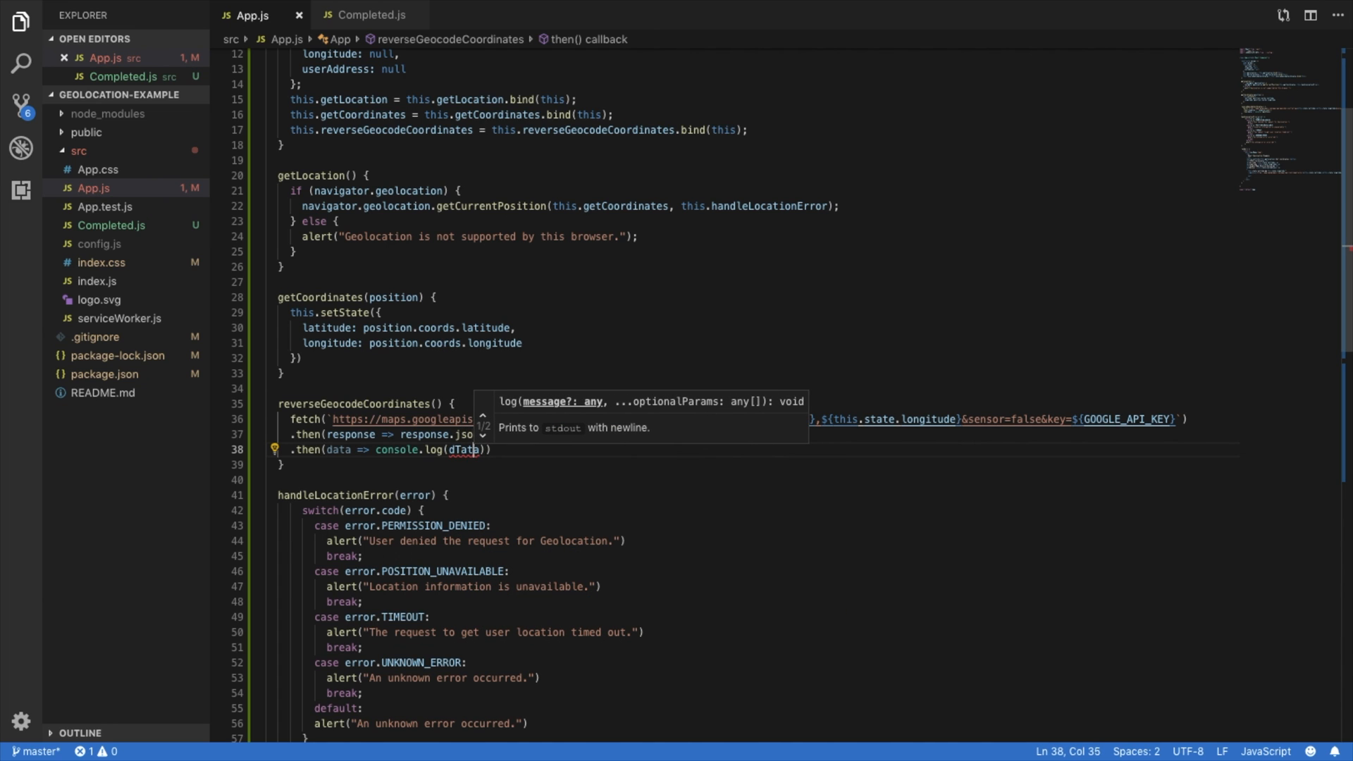
key("Left")
key("Left")
key("Left")
key("Right")
key("Right")
key("Right")
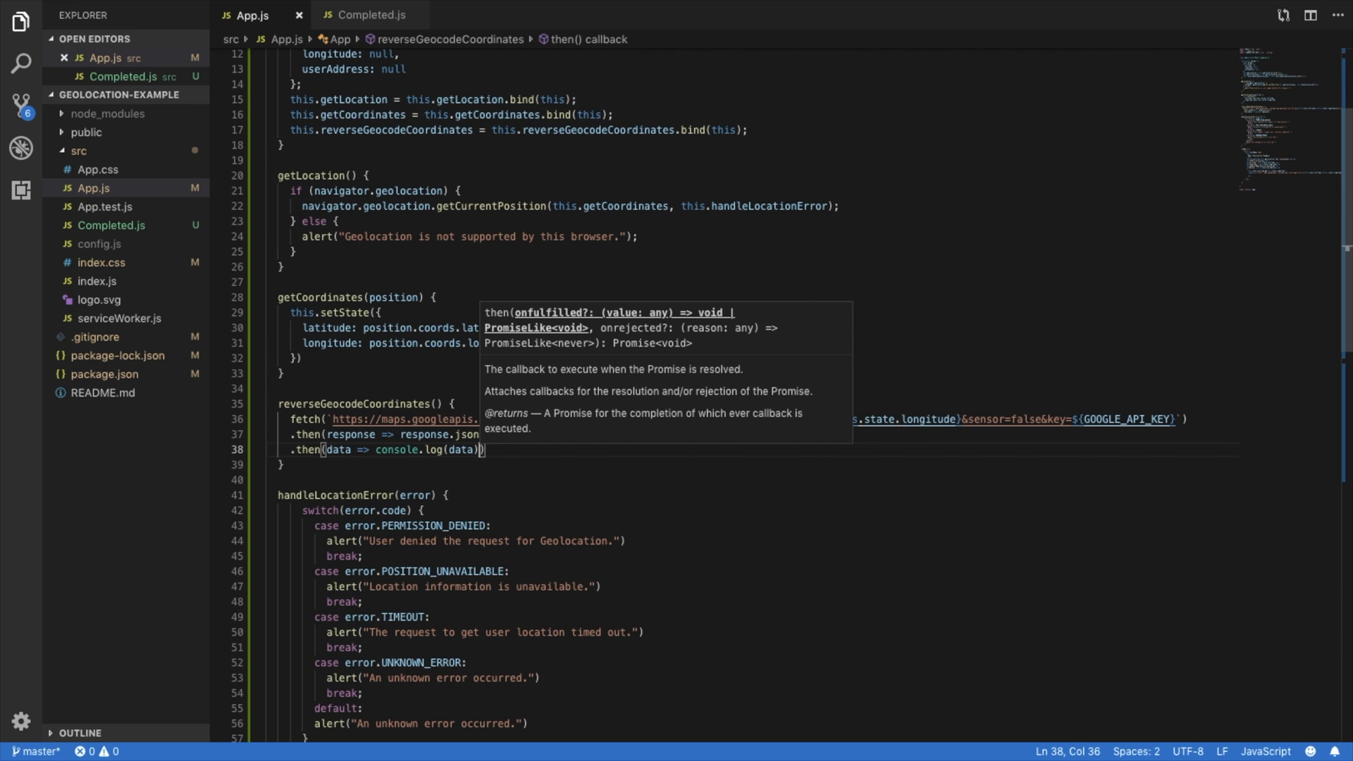
key("Return")
type(".")
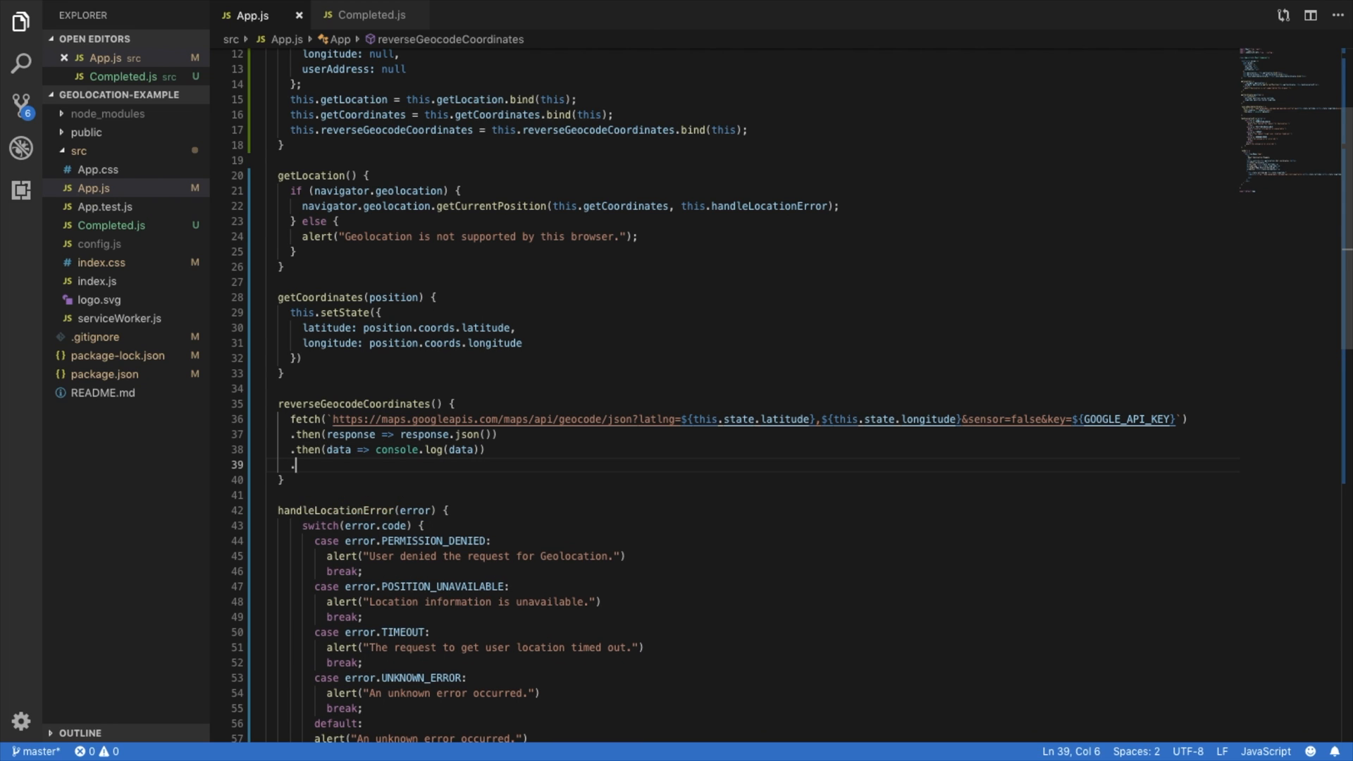
type("e")
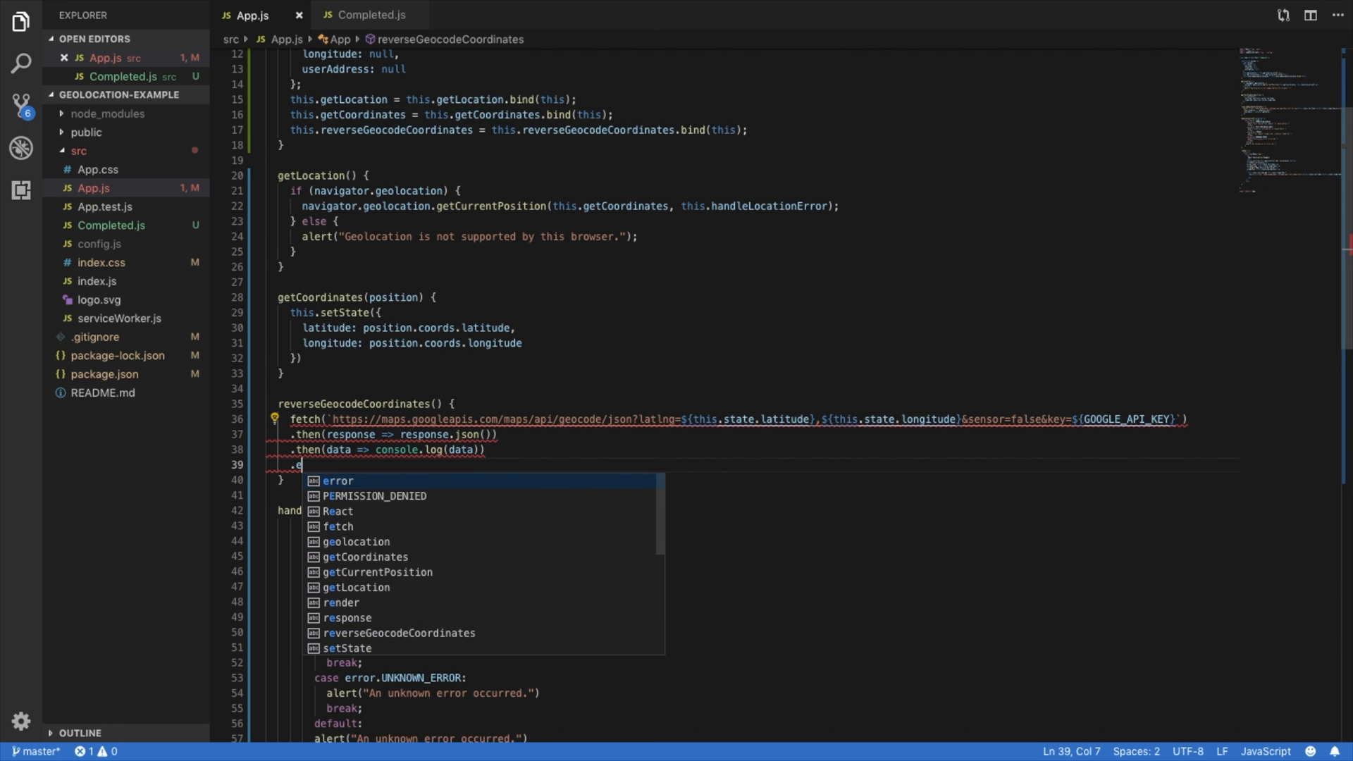
key("BackSpace")
type("catc")
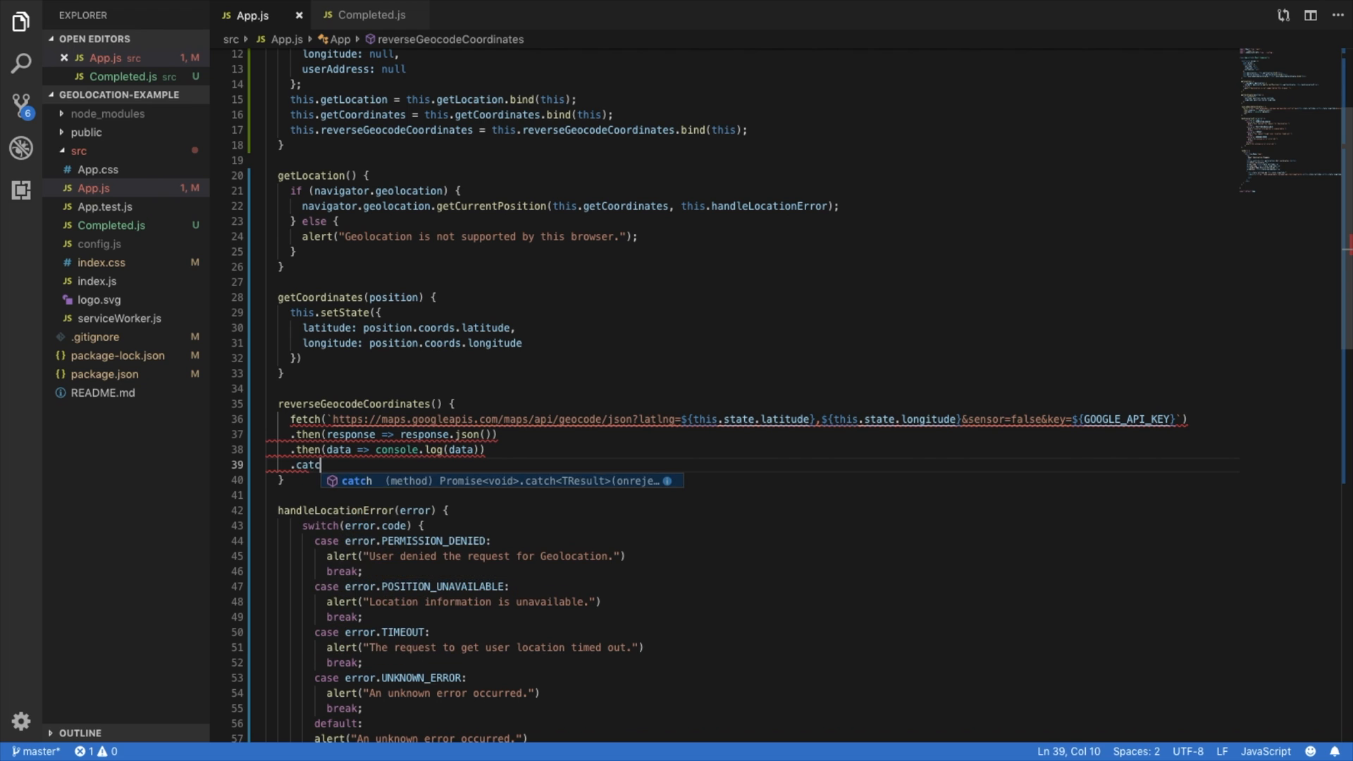
type("h(error ")
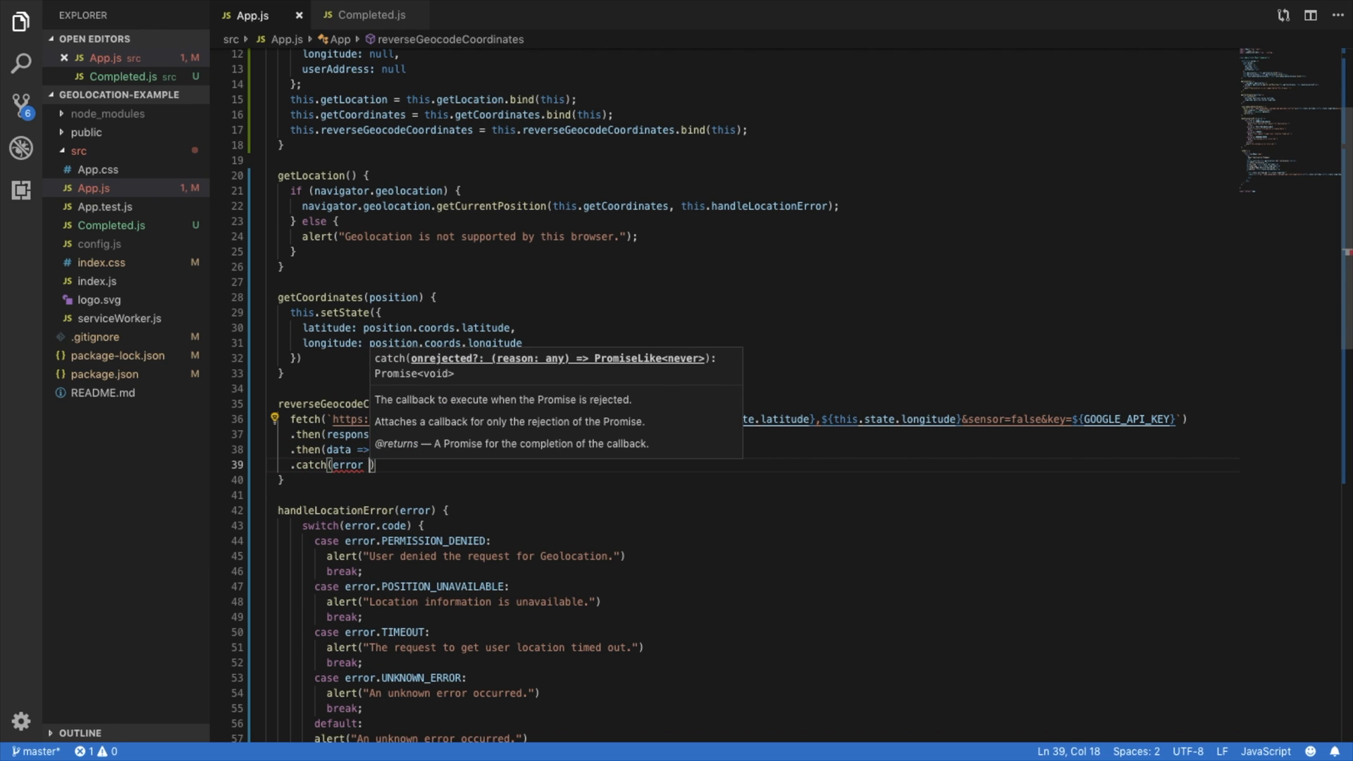
type("=>")
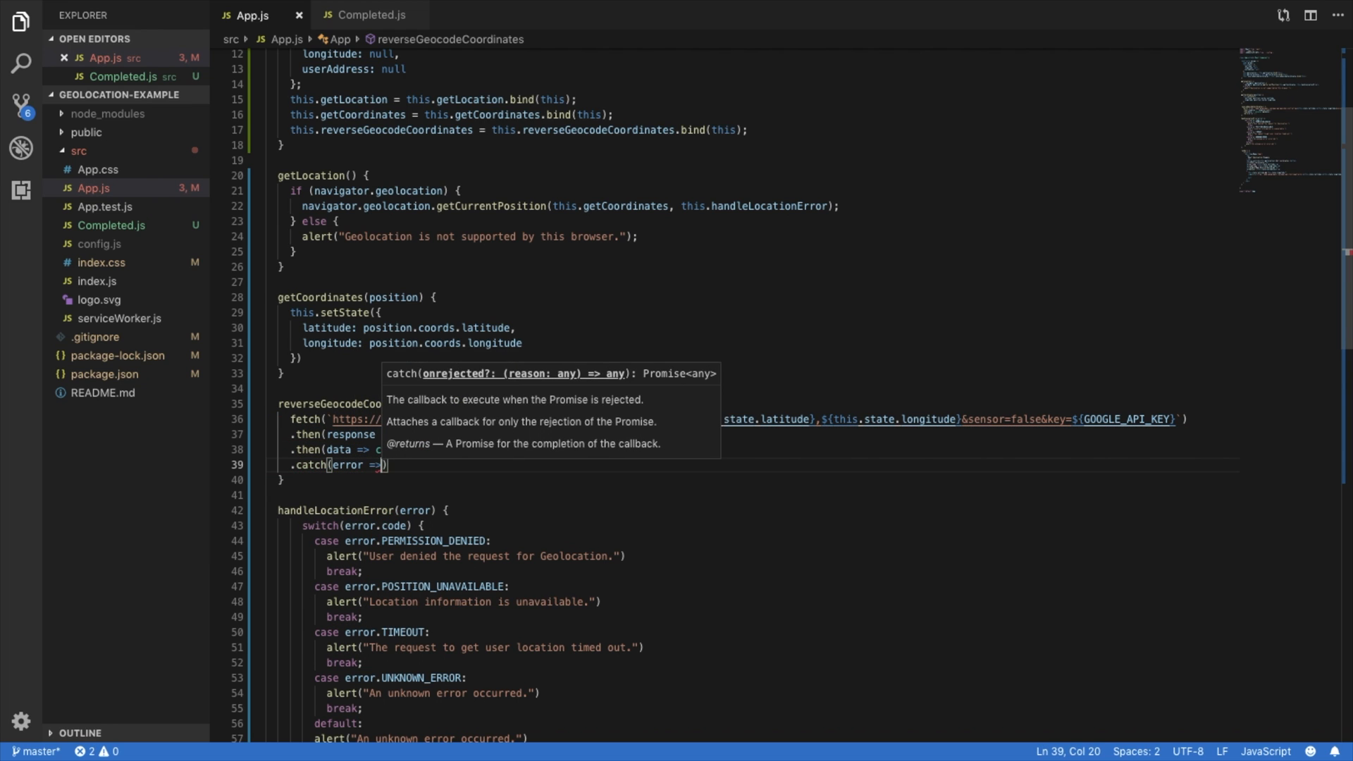
type(" alert(er")
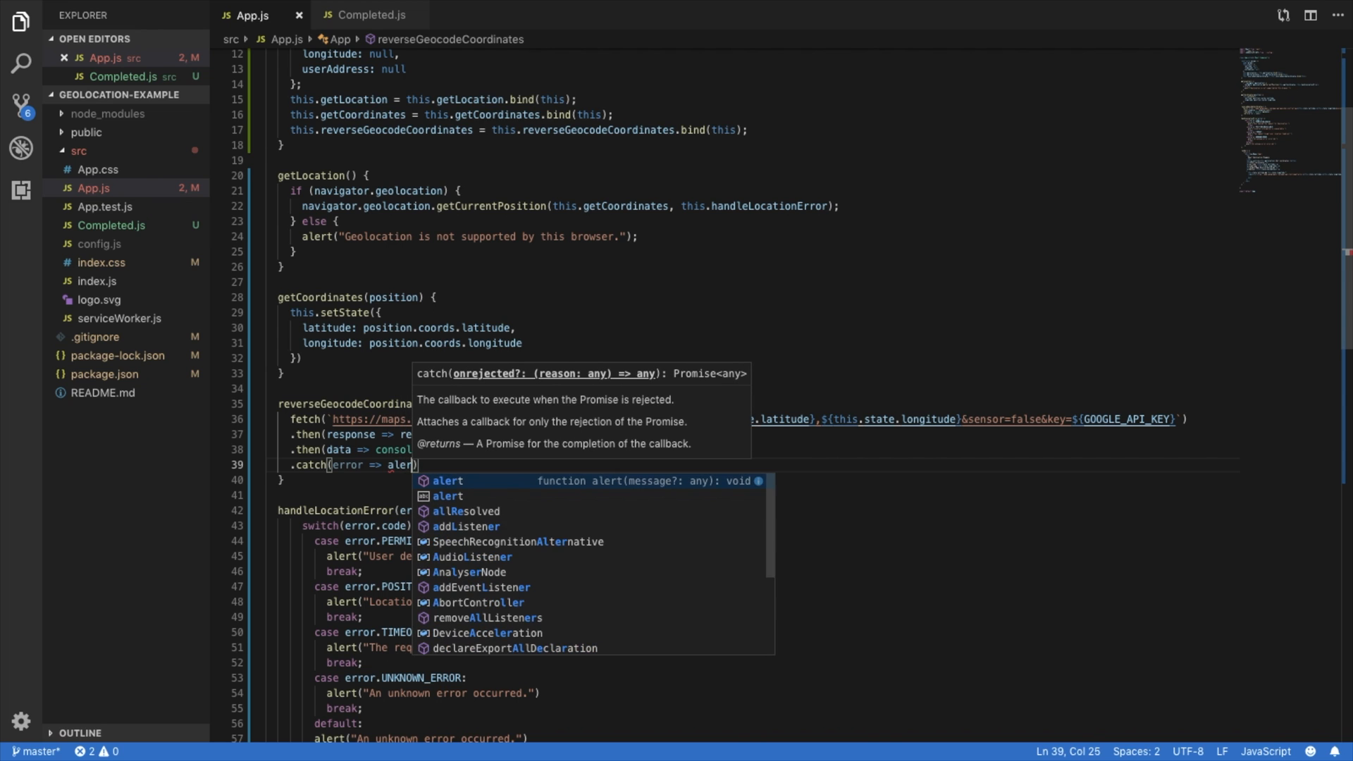
type("ror")
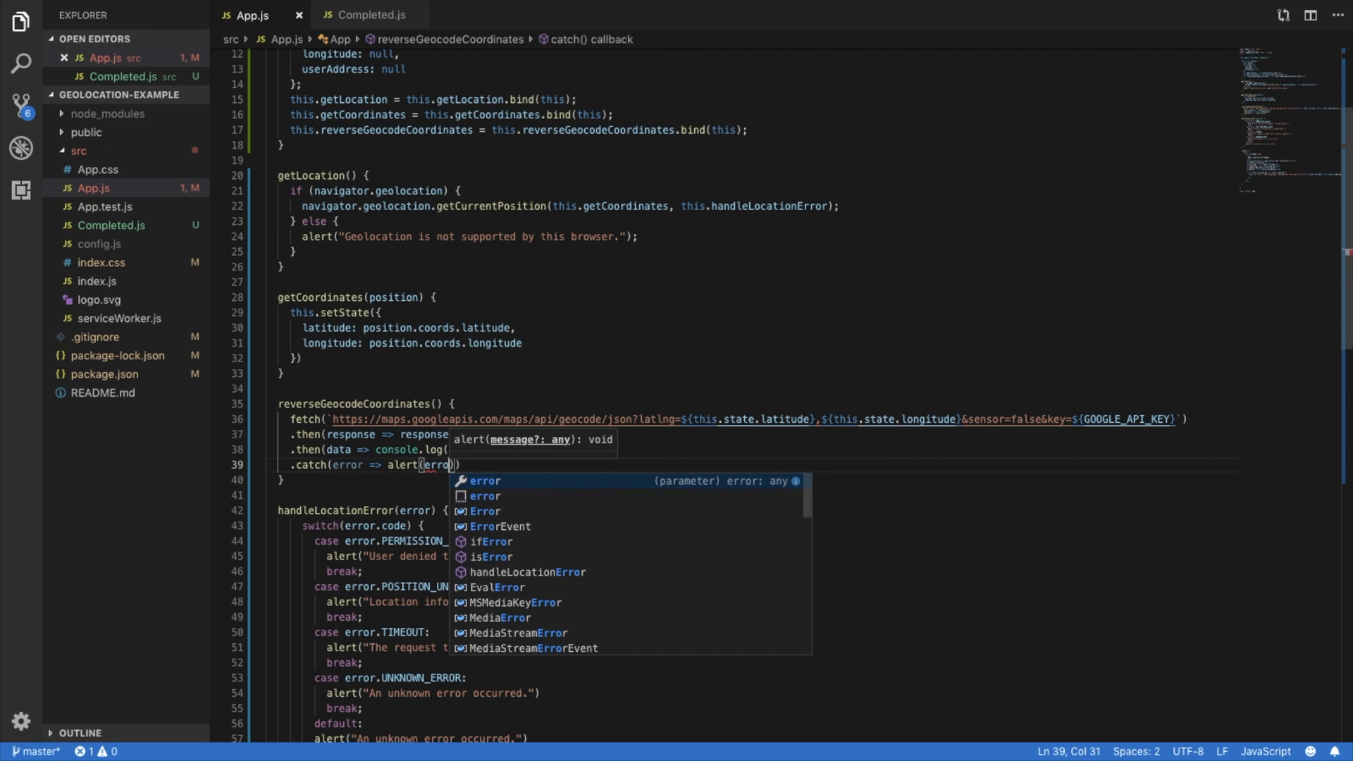
key("End")
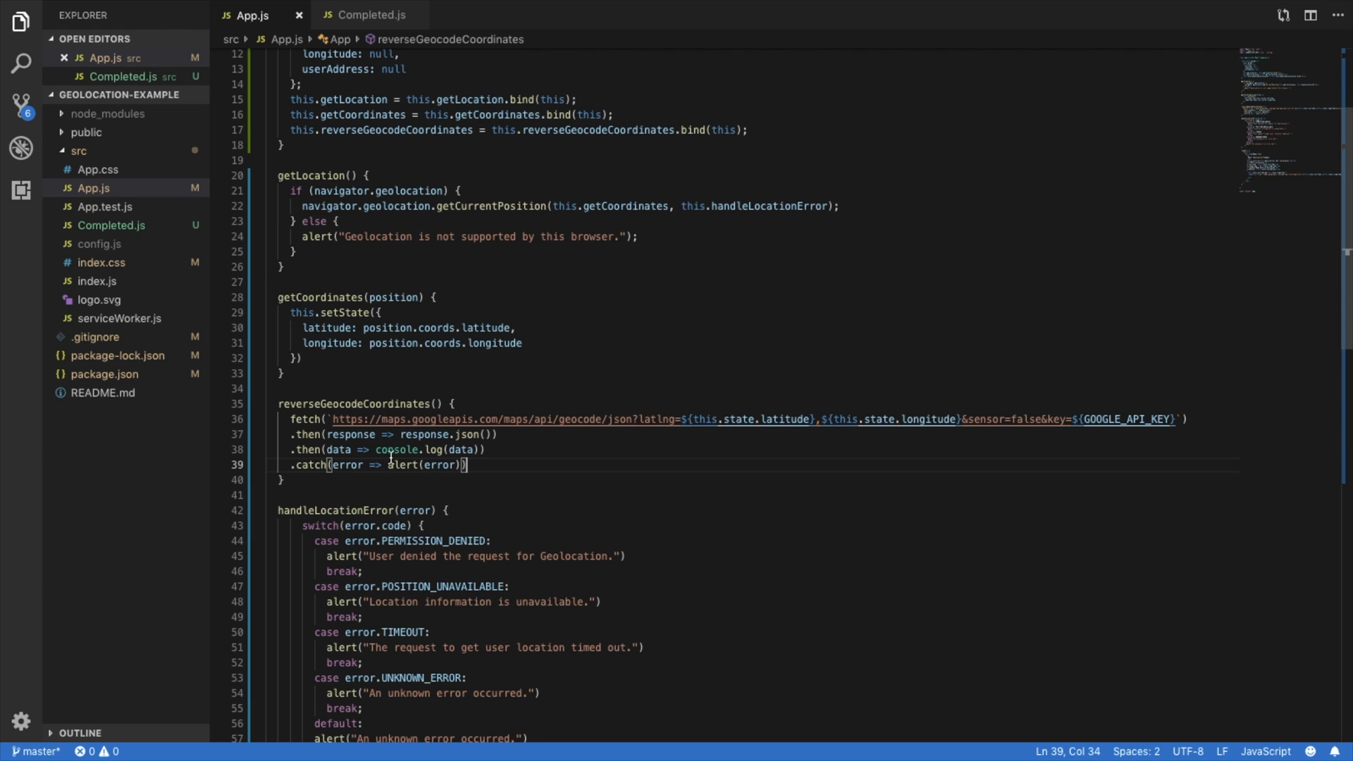
Step: Call this.reverseGeocodeCoordinates() right after the setState block in getCoordinates
double_click(373, 404)
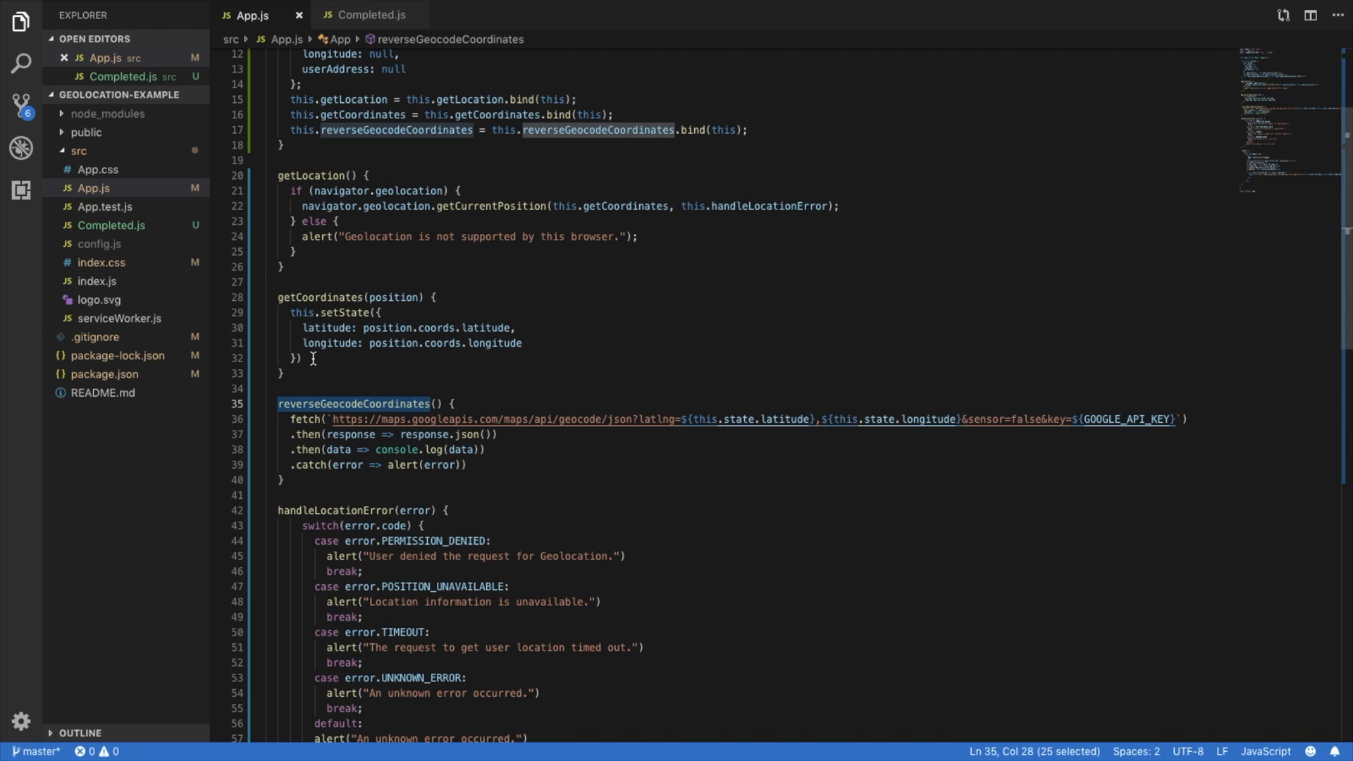
left_click_drag(314, 359, 266, 313)
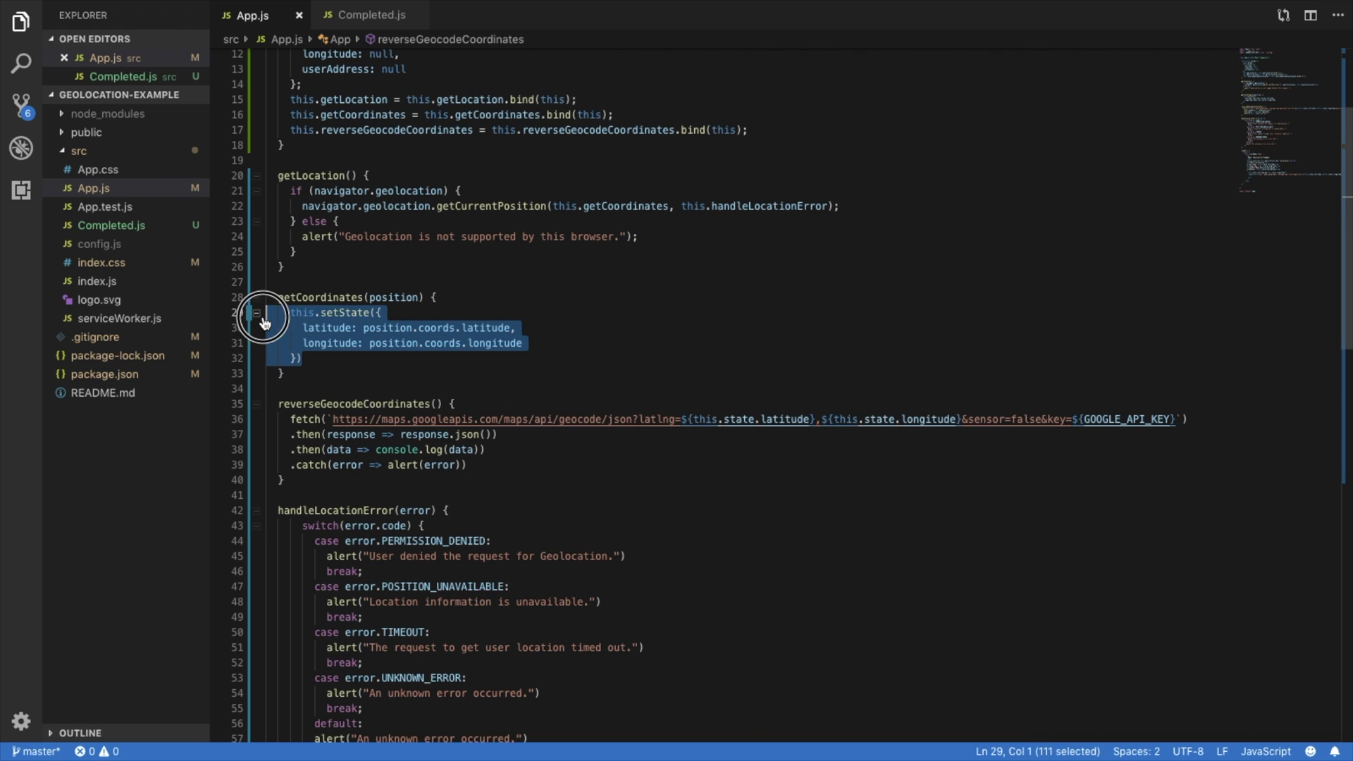
left_click(335, 362)
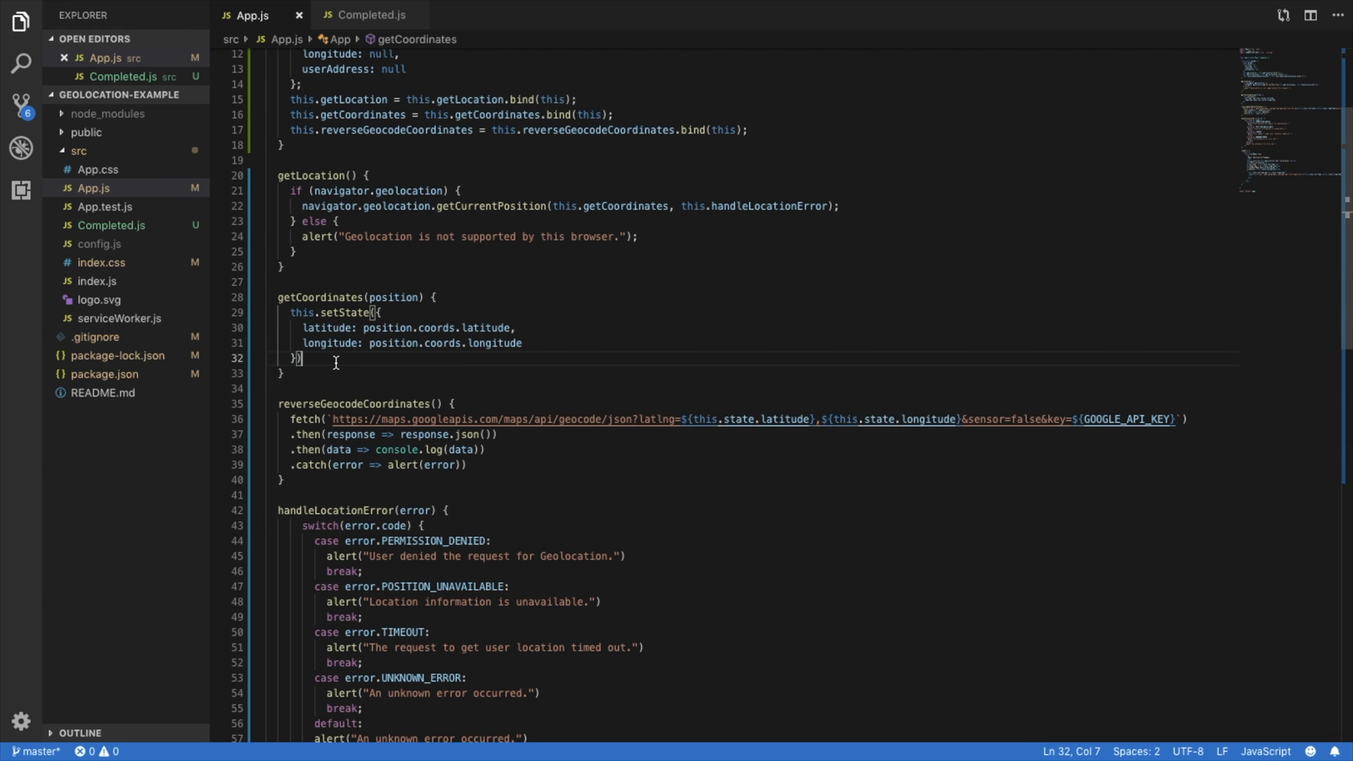
key("Return")
type("this.rev")
key("Return")
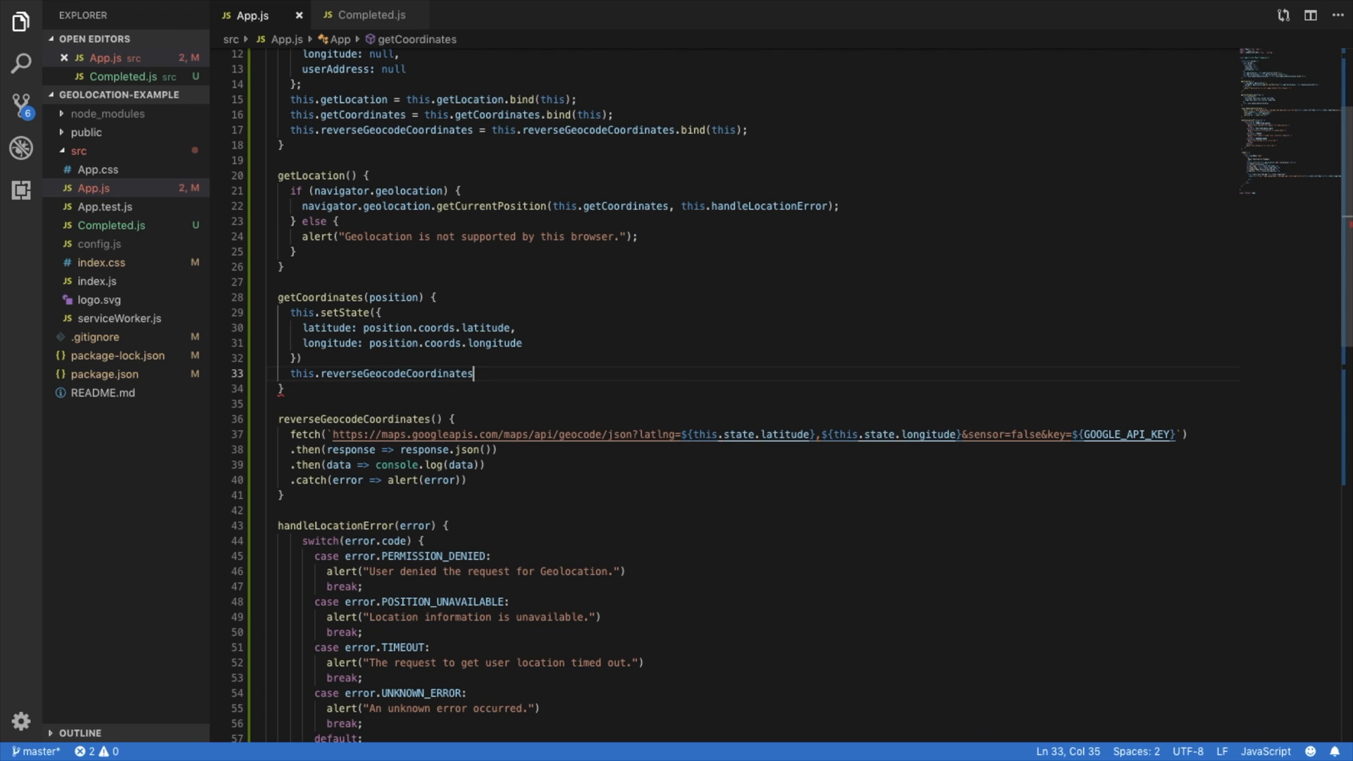
type("(")
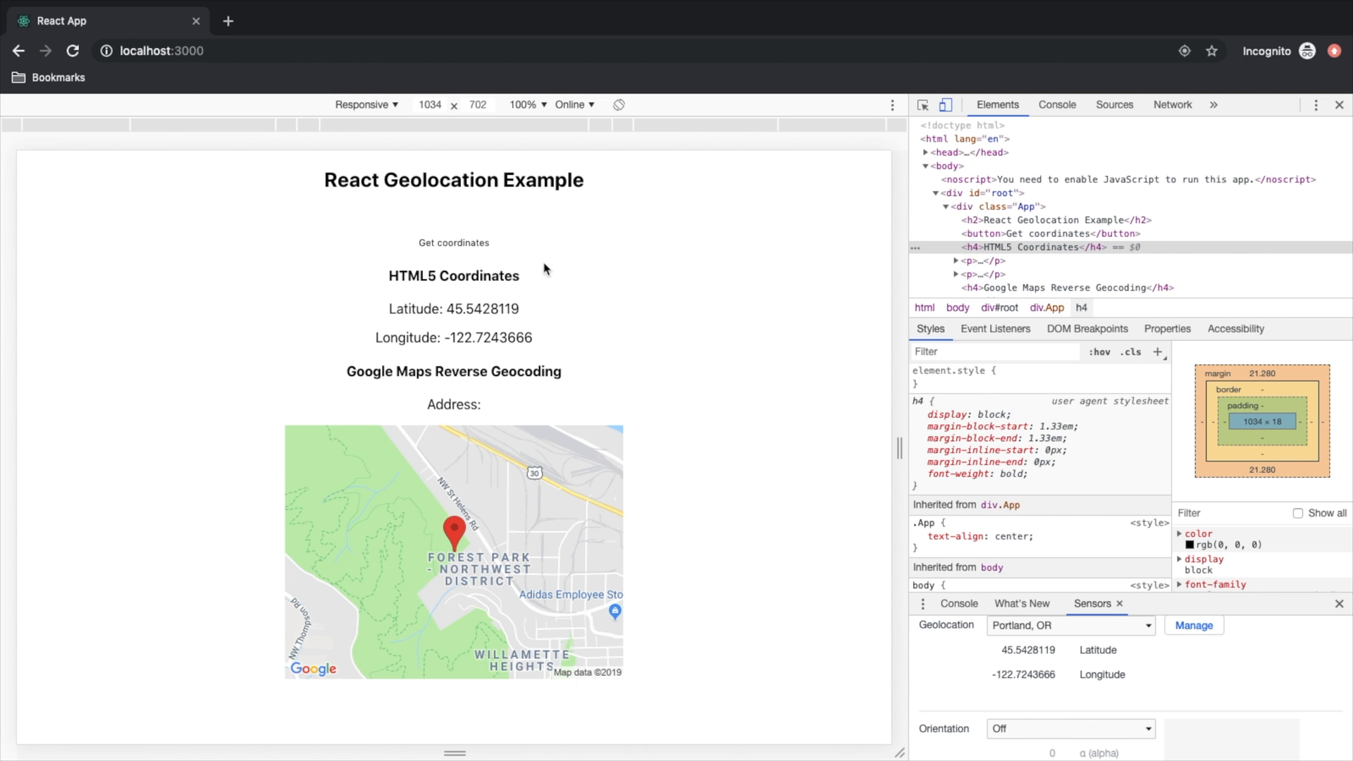
left_click(1057, 104)
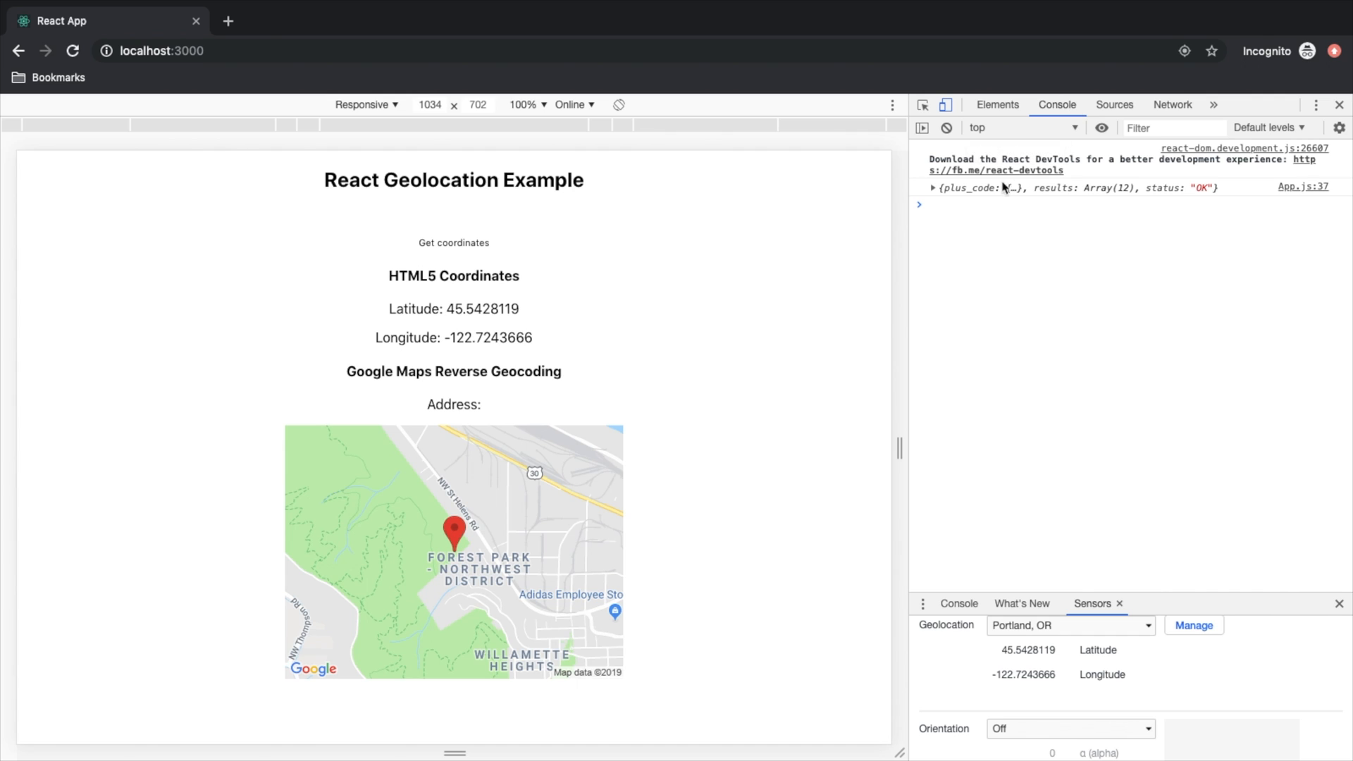
left_click(934, 189)
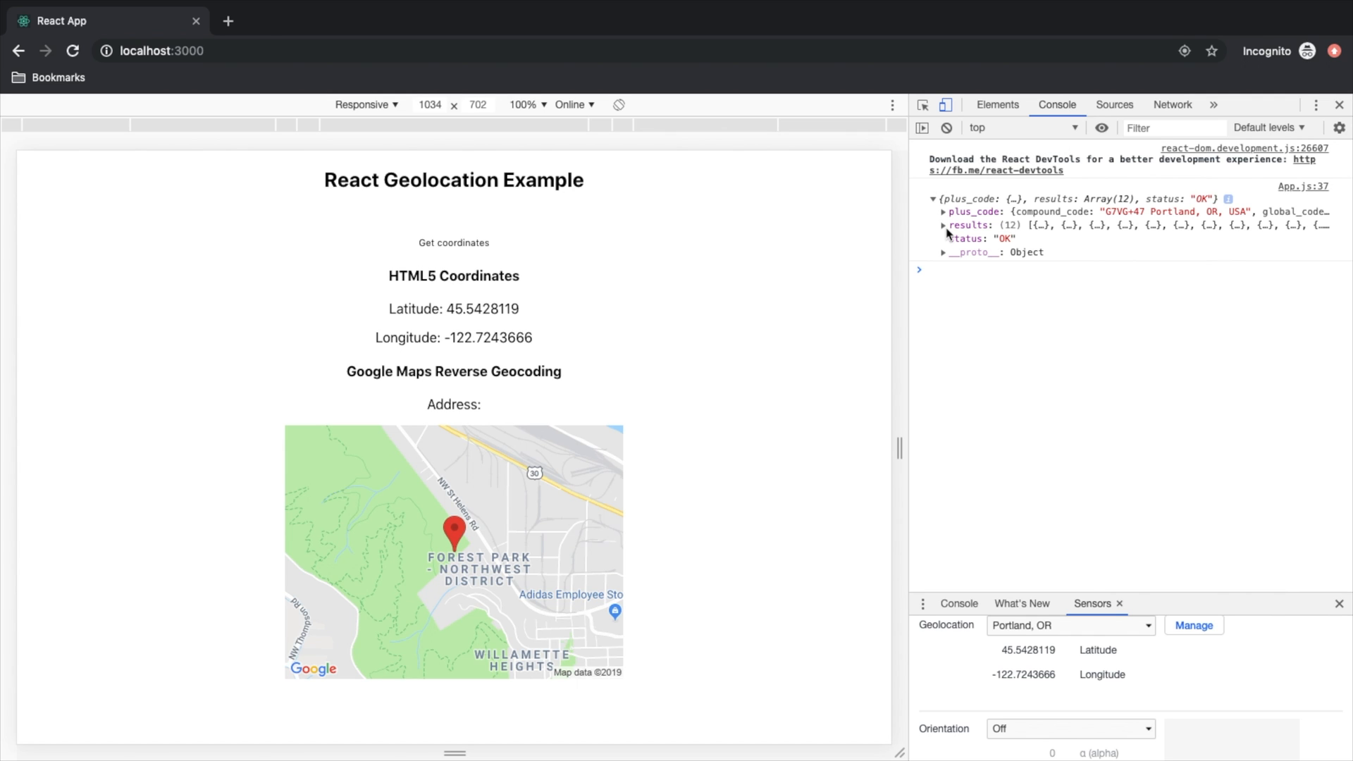
left_click(944, 225)
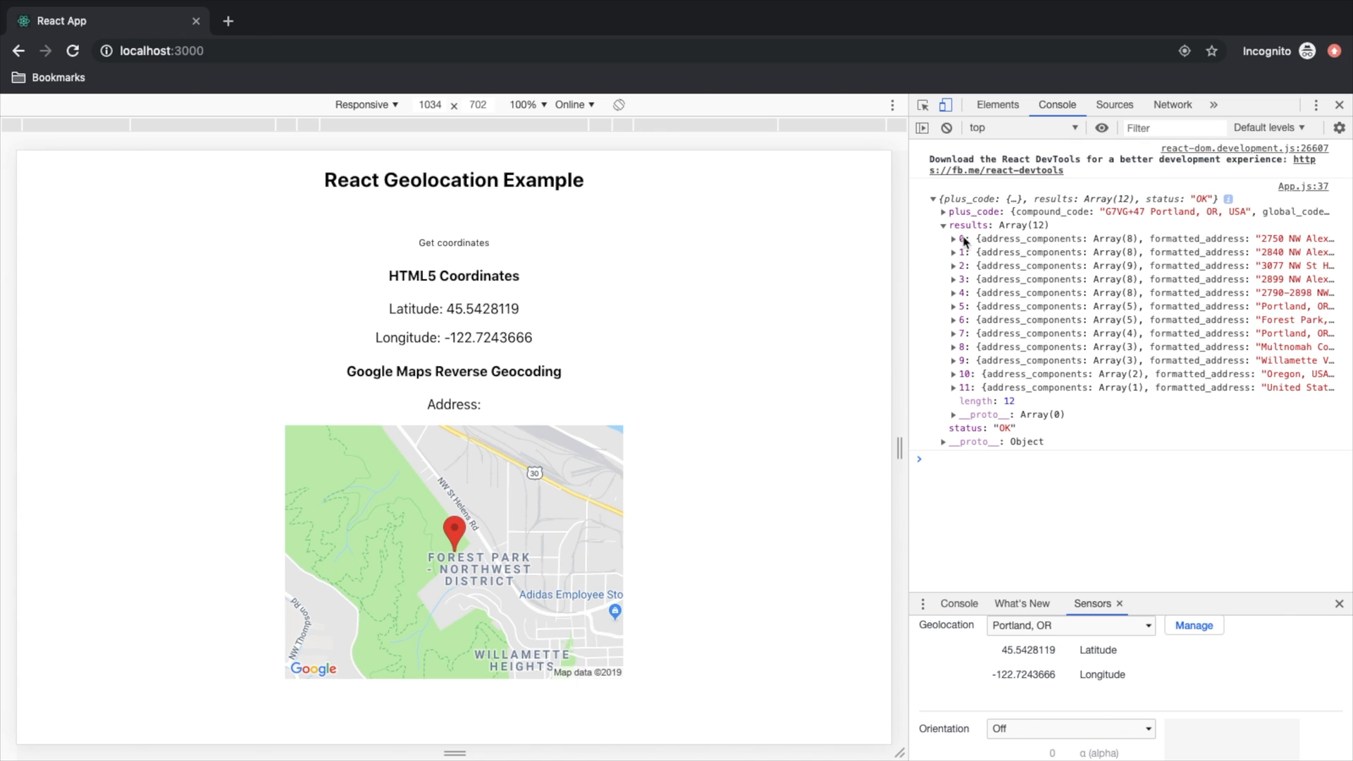
left_click(964, 387)
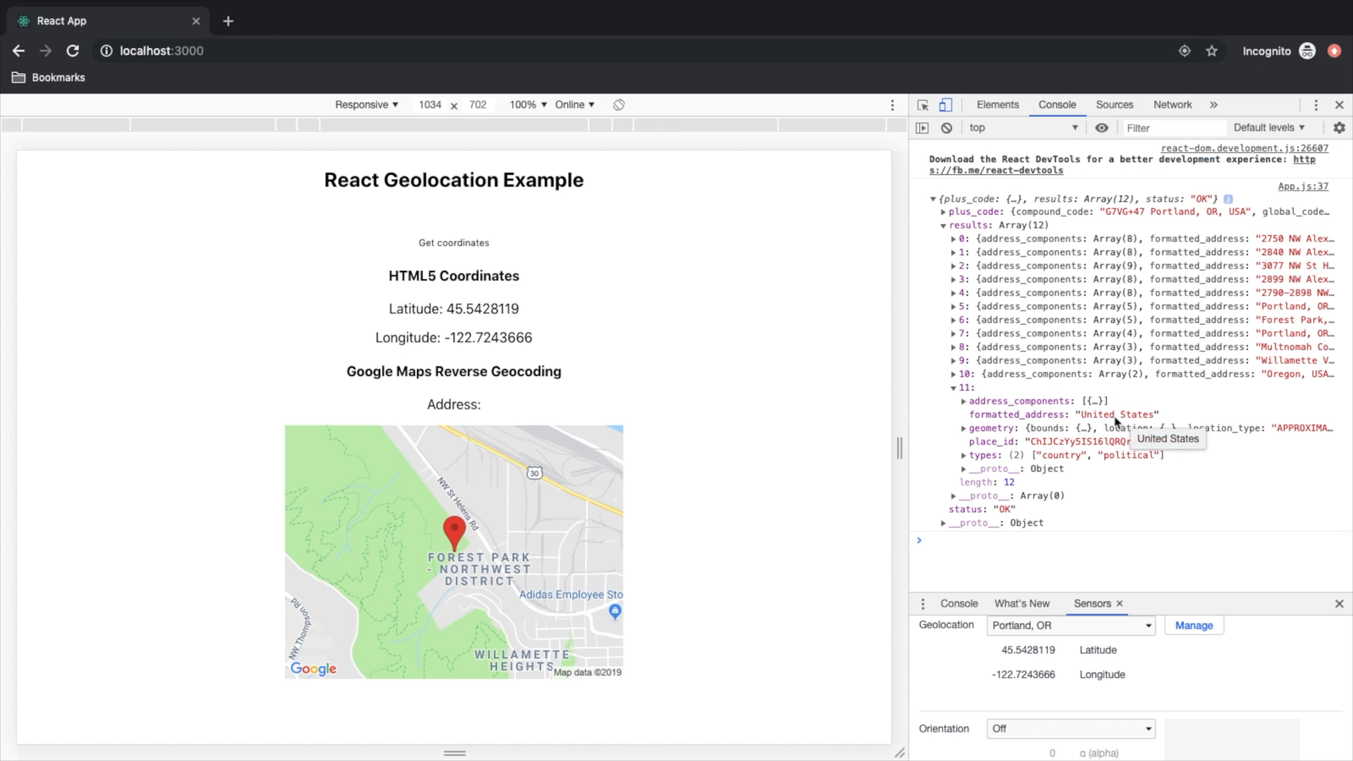
left_click(955, 388)
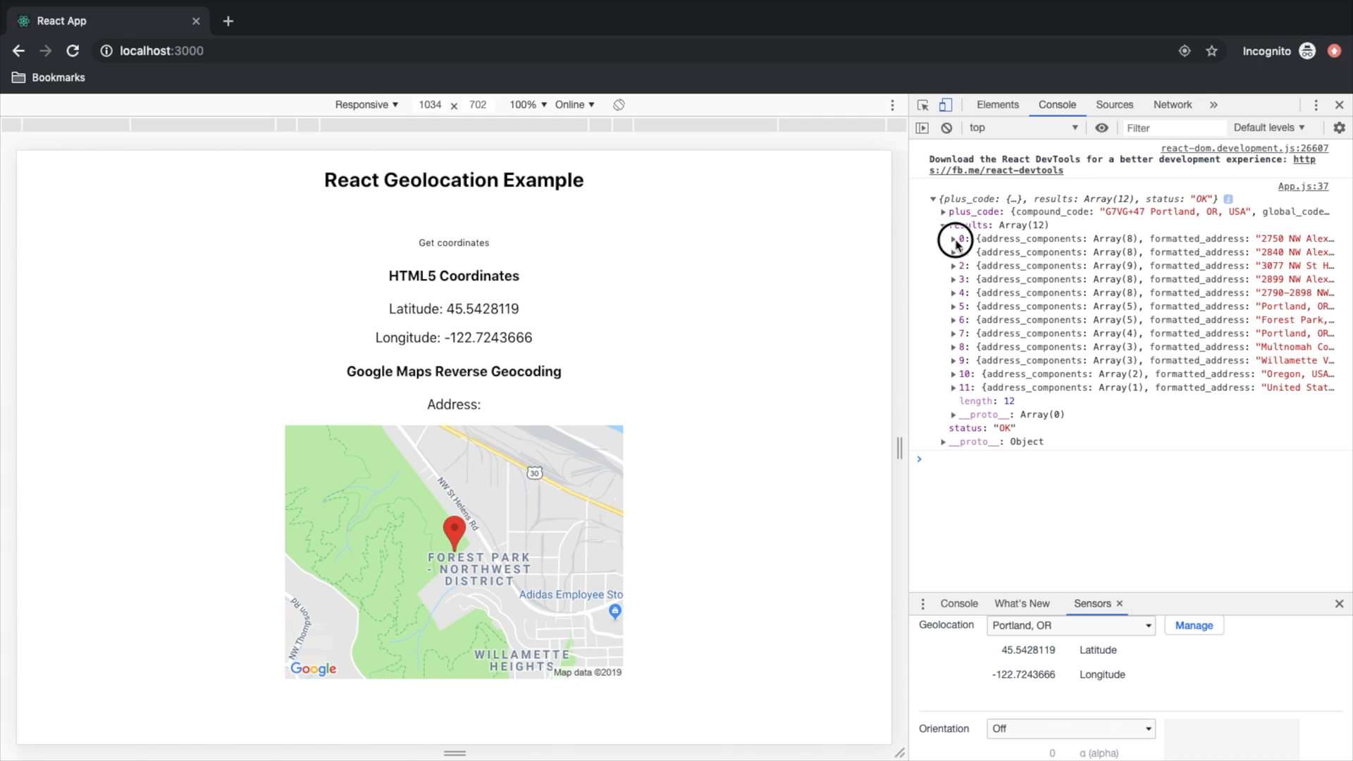
left_click(956, 239)
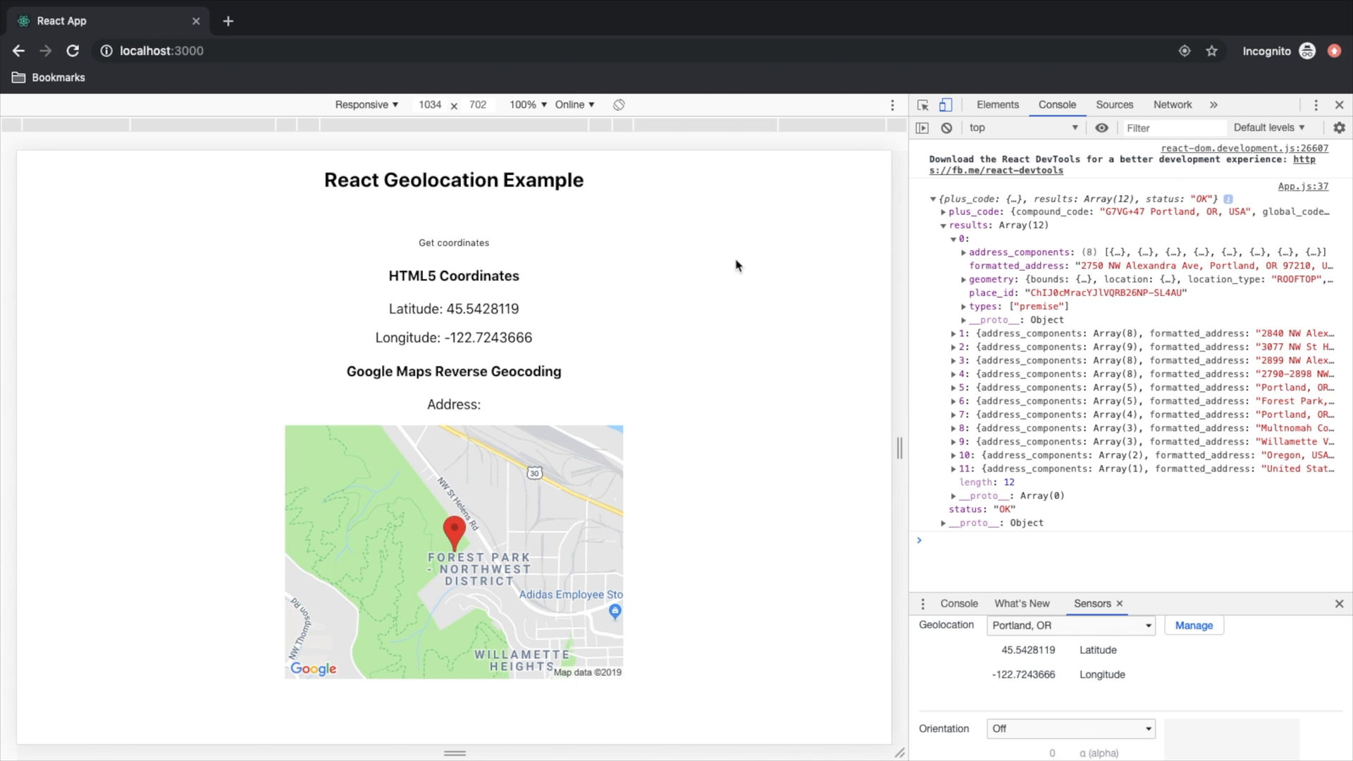
key("alt+Tab")
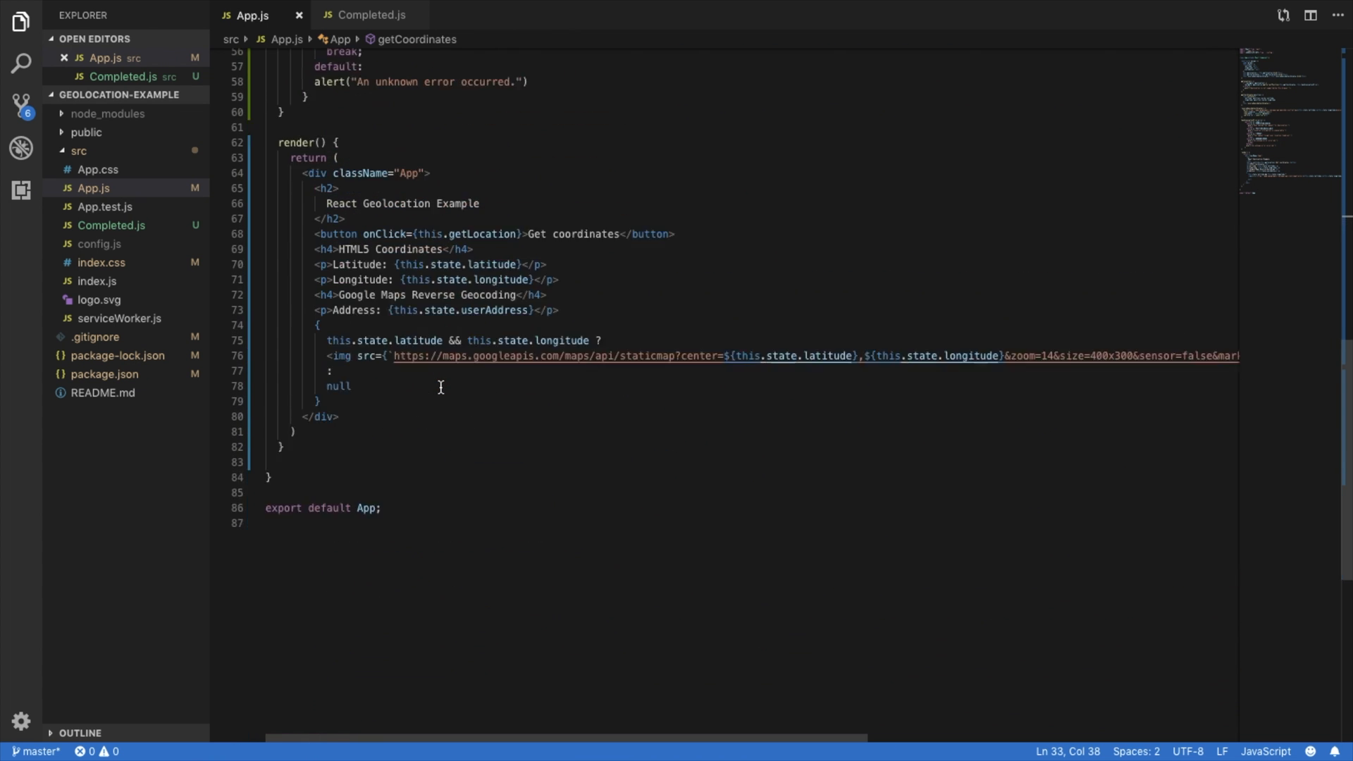
type("State")
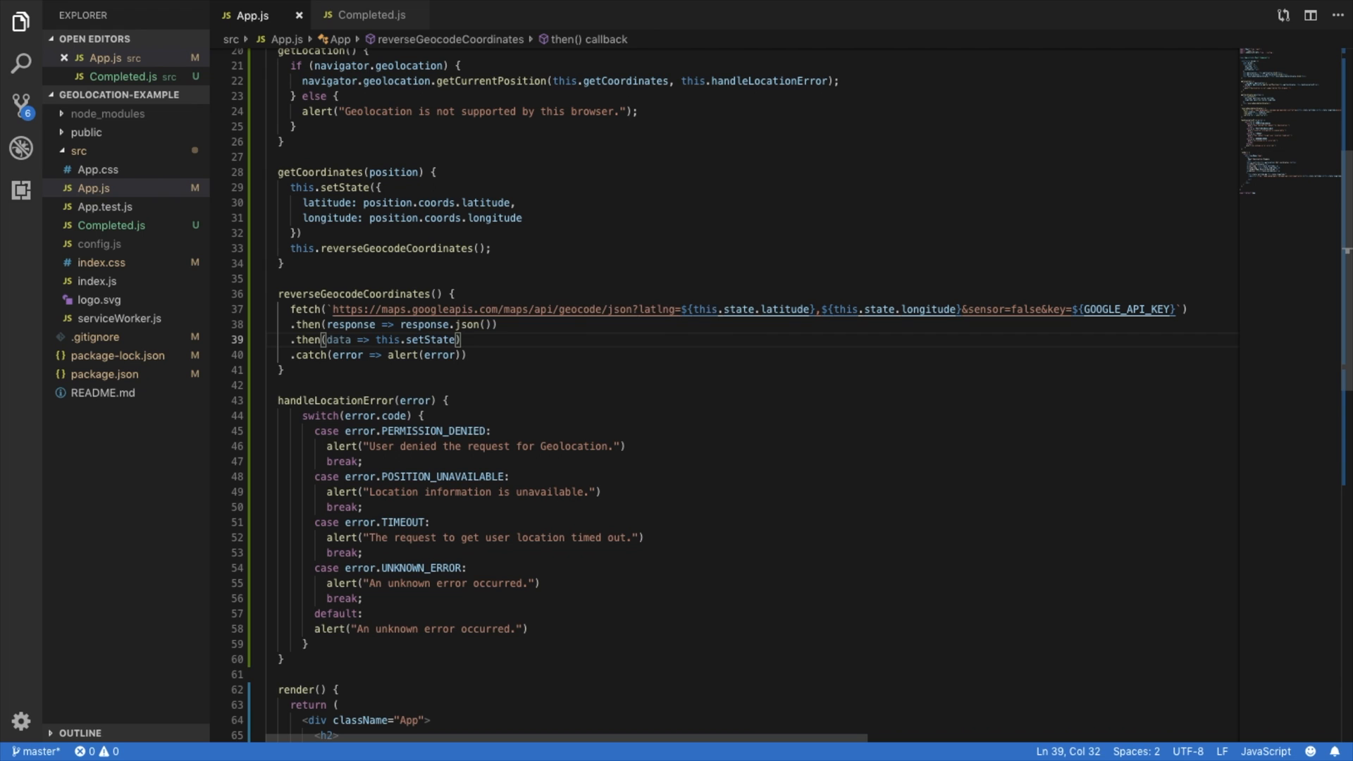
type("({")
Step: Set userAddress to data.results[0].formatted_address via setState and switch to the browser
key("Return")
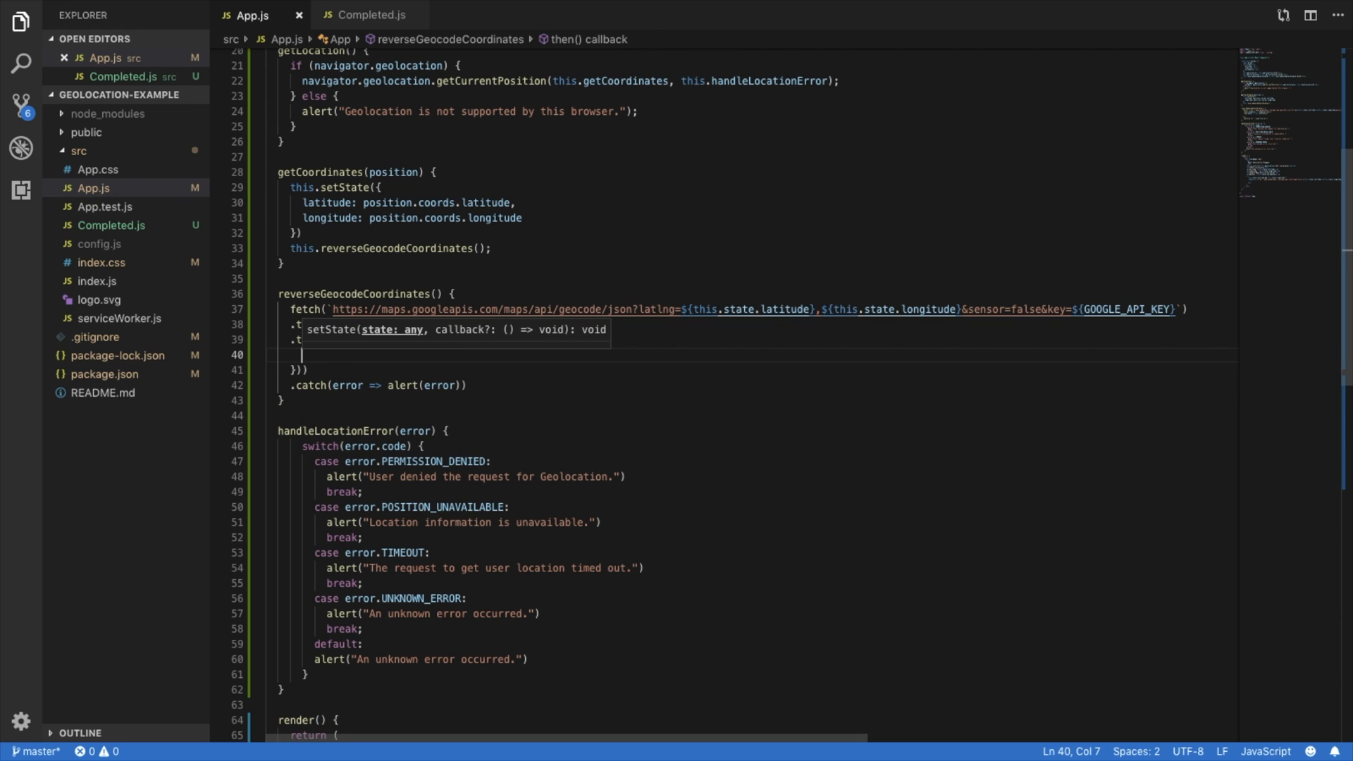
type("userAddress")
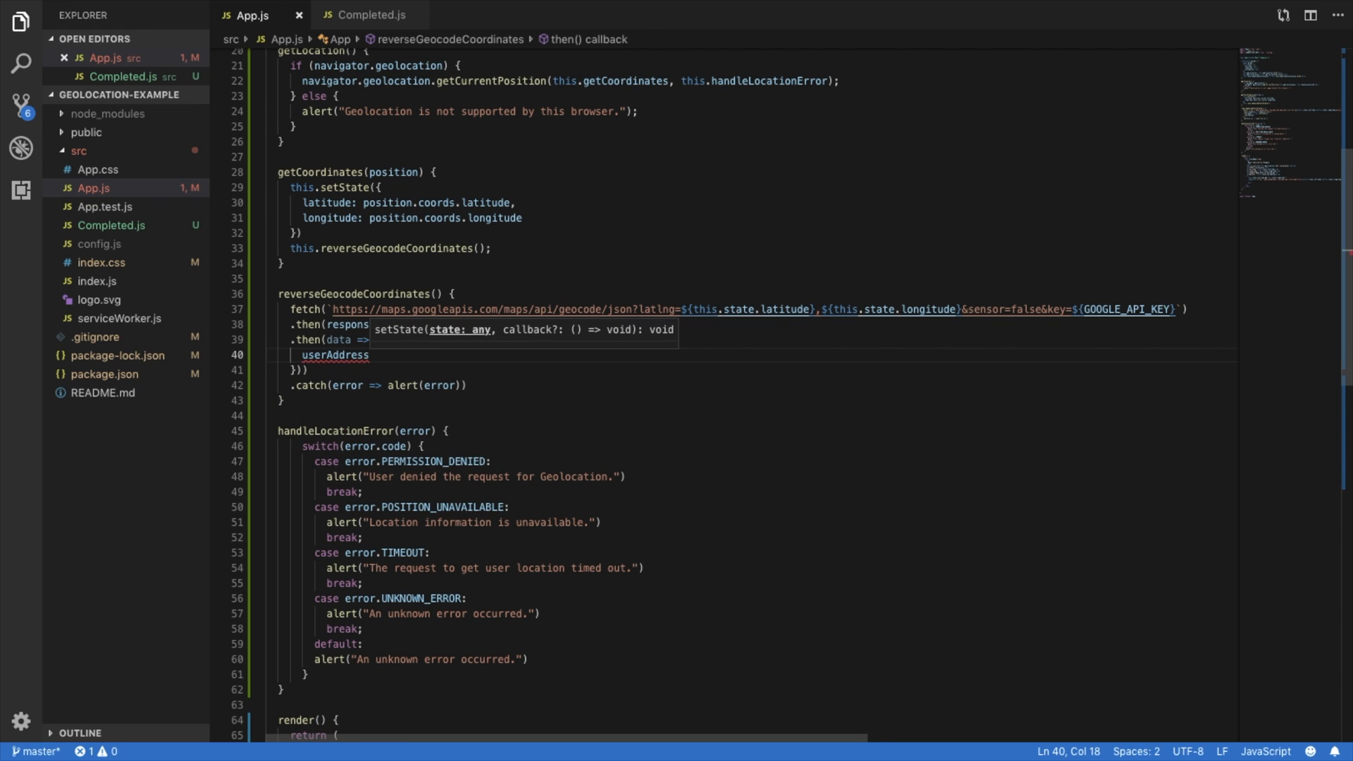
type(": data.results[0]")
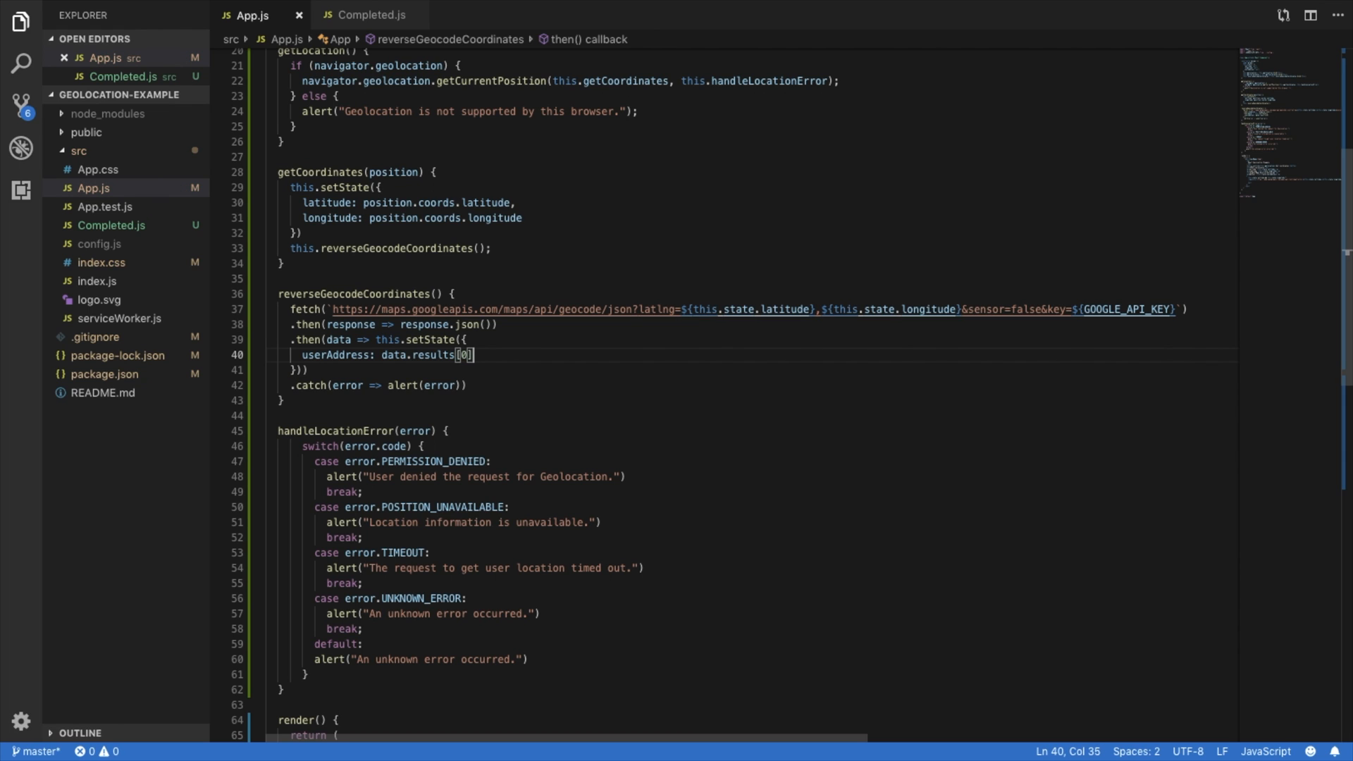
type(".")
type("form")
type("atted_addre")
type("ss")
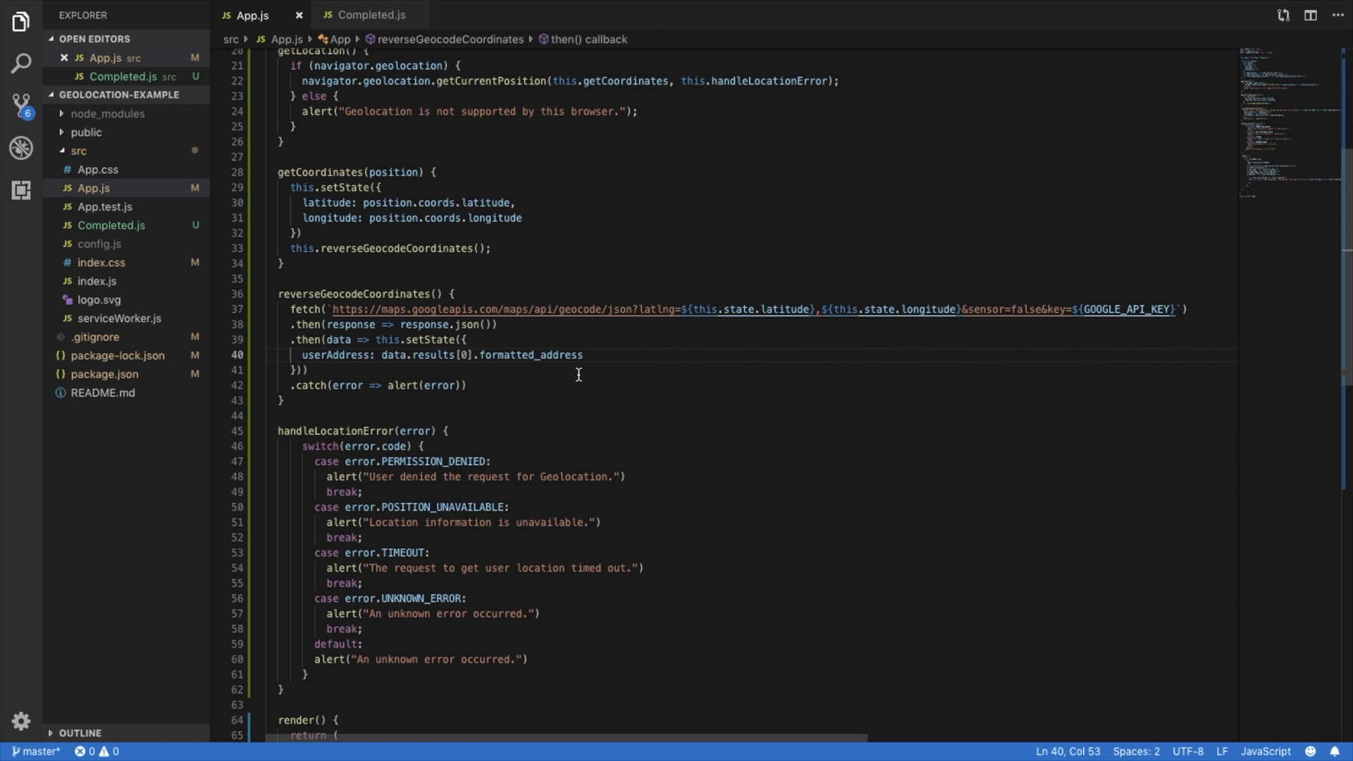
key("ctrl+Left")
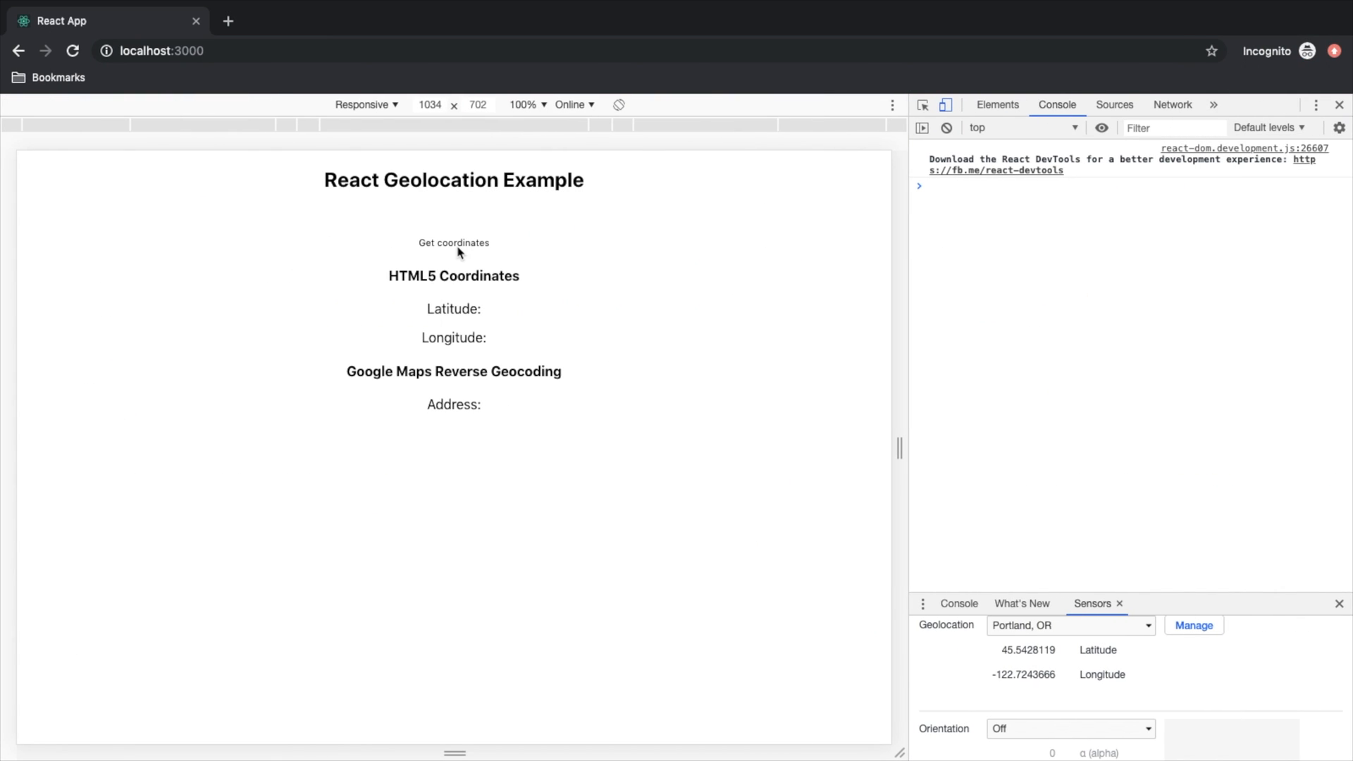
left_click(459, 245)
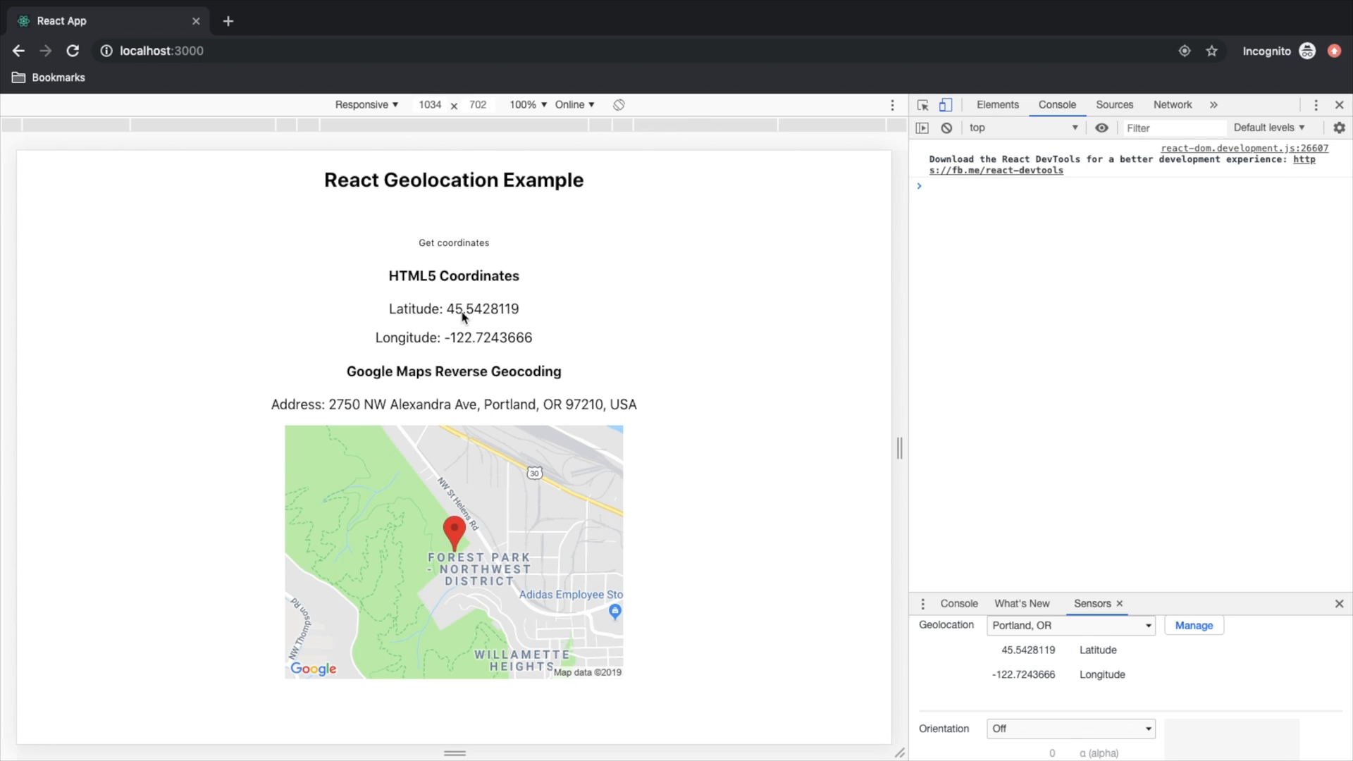
key("F12")
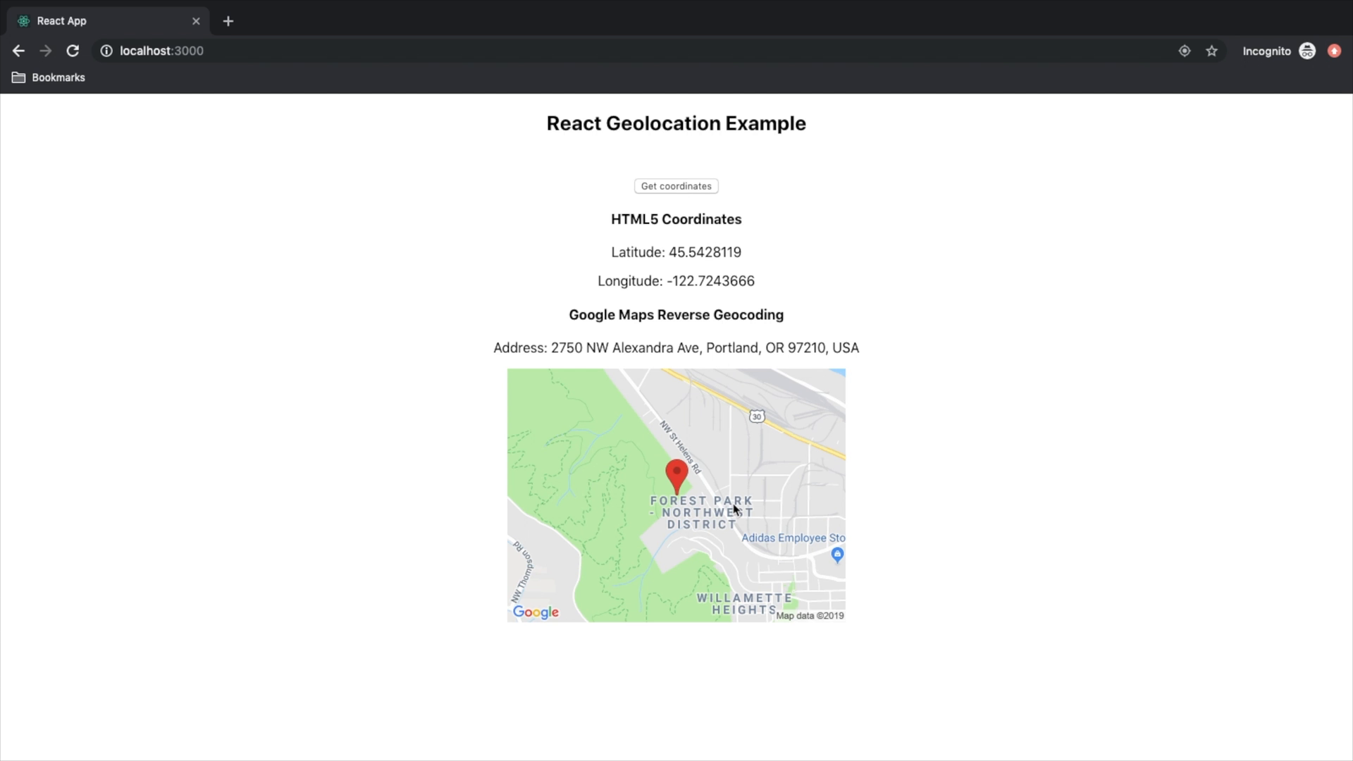